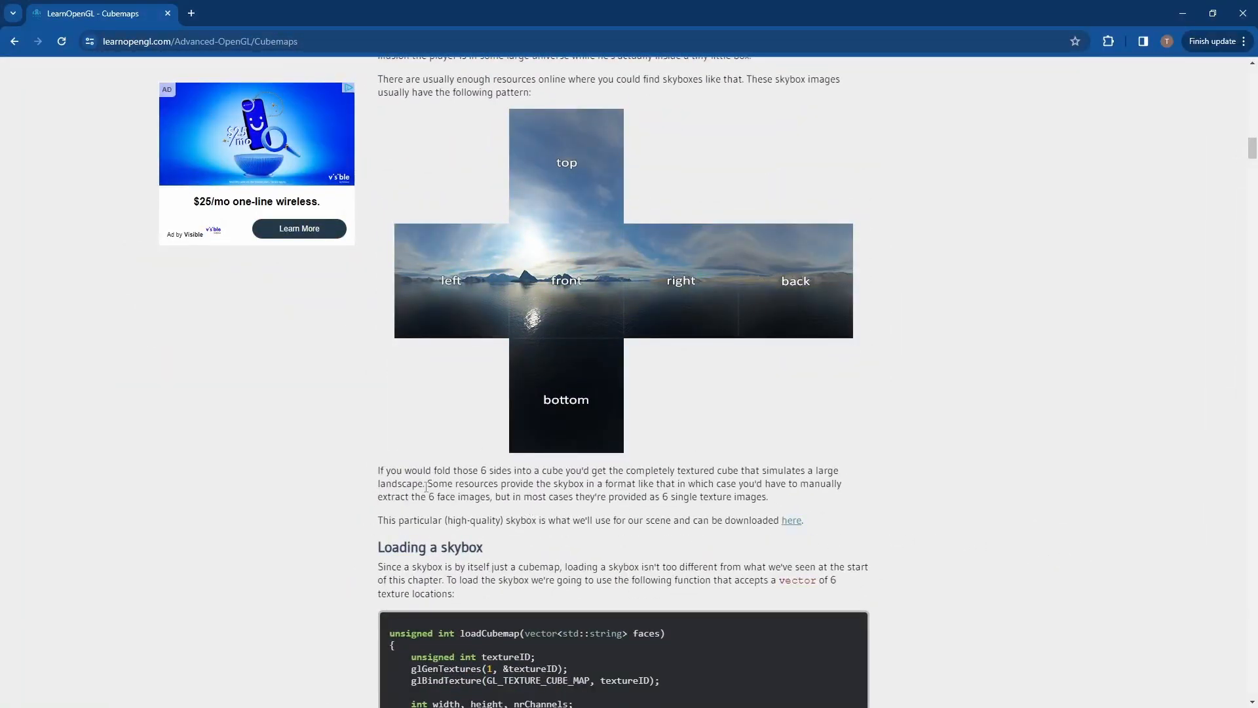
left_click_drag(427, 486, 435, 472)
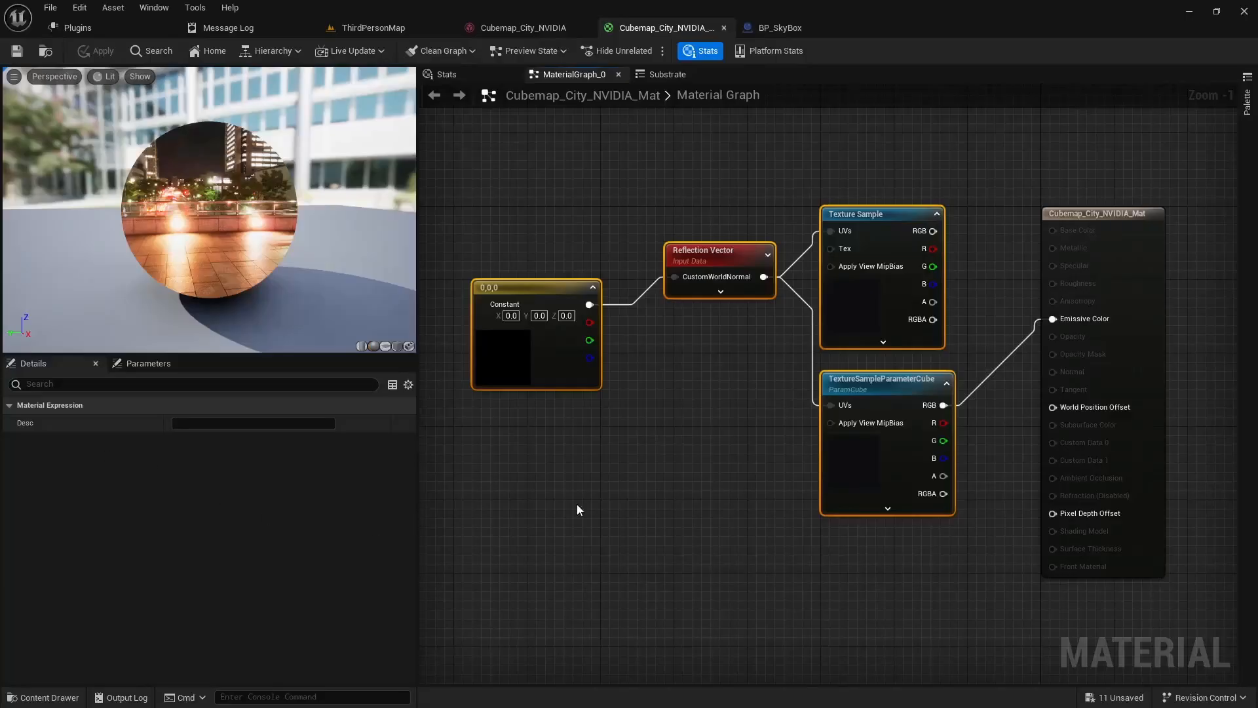
Move the Texture Sample and TextureSampleParameterCube nodes slightly higher in the material graph and inspect the preview sphere up close.
left_click_drag(884, 216, 876, 171)
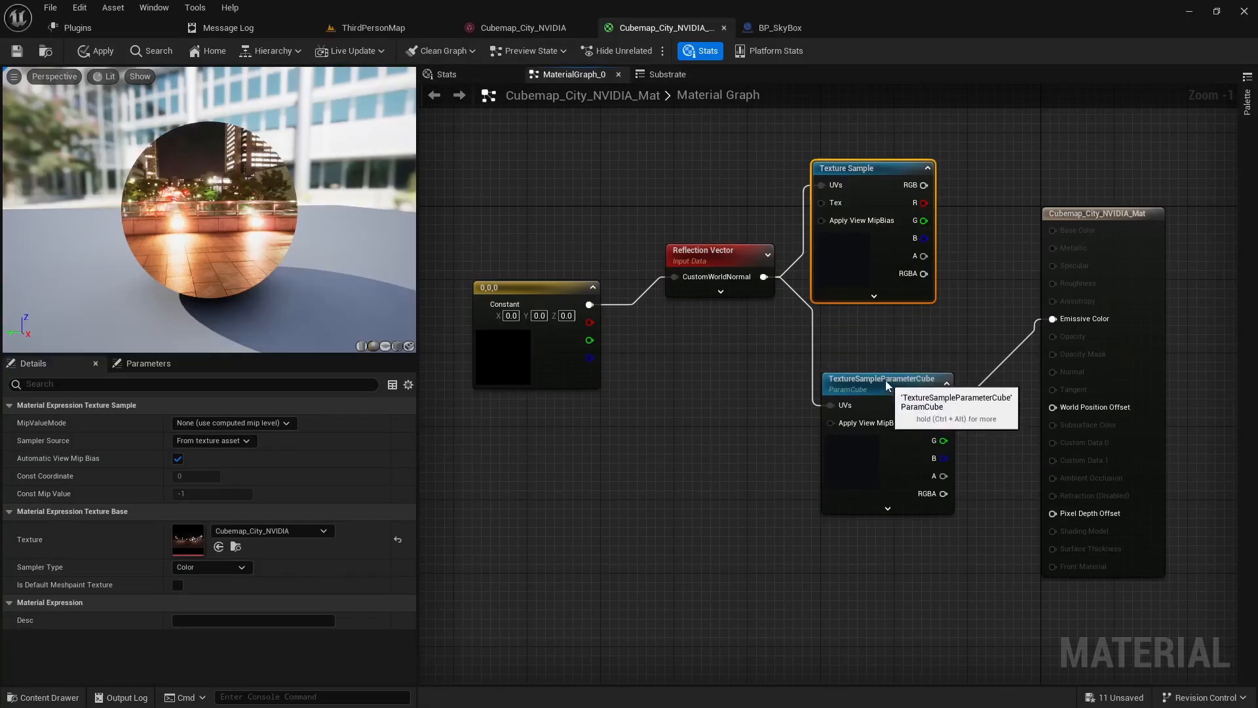
left_click_drag(883, 379, 874, 343)
scroll(300, 283, "up", 5)
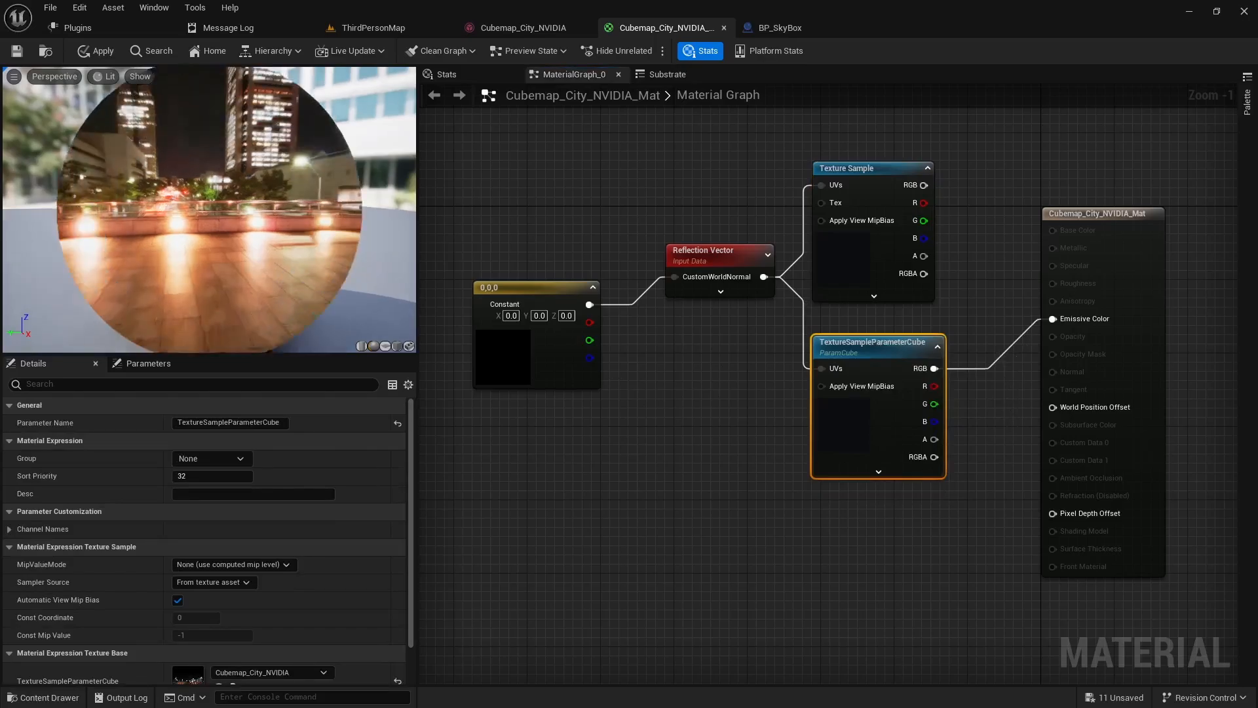
left_click_drag(300, 283, 216, 281)
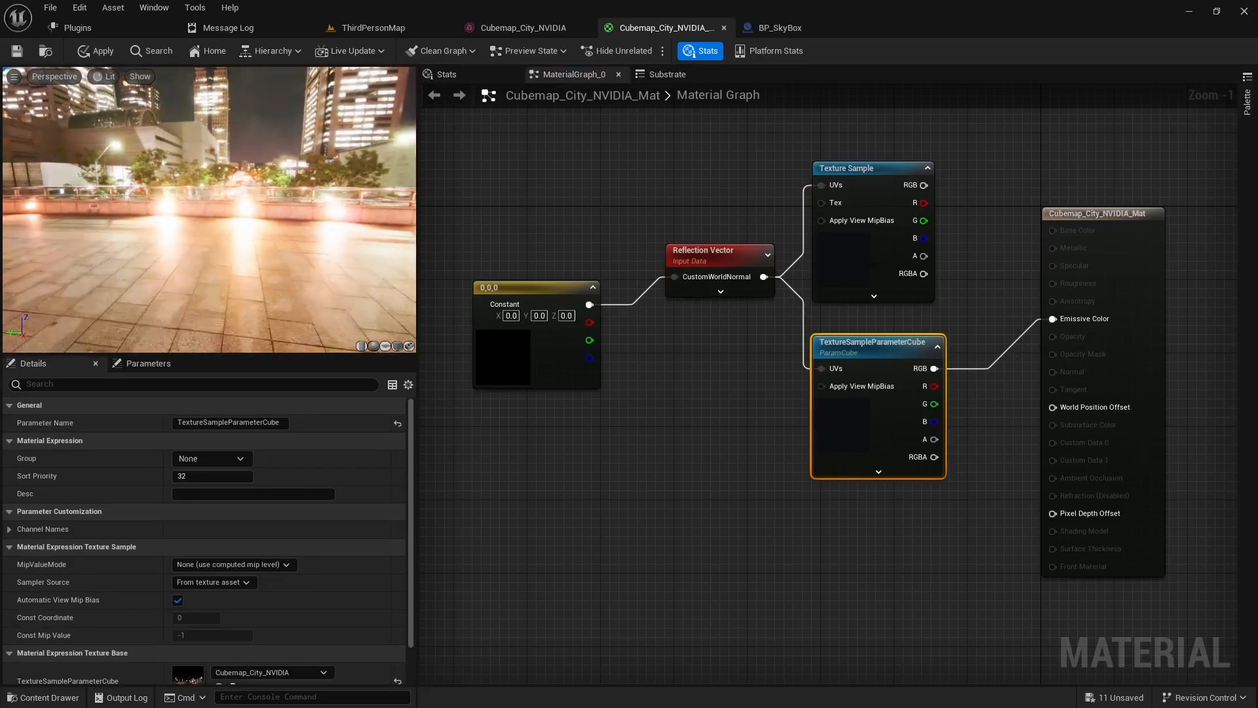
scroll(164, 278, "down", 5)
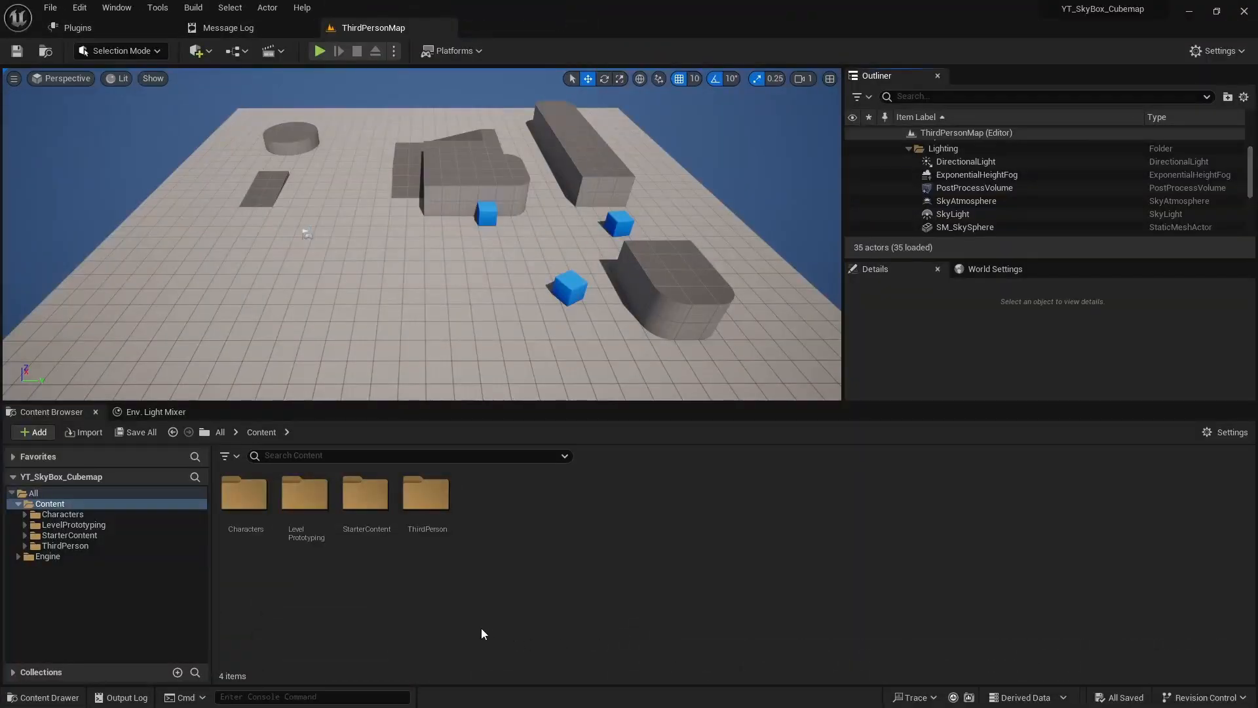
Create a new folder named _blender in the project's Content folder.
right_click(578, 561)
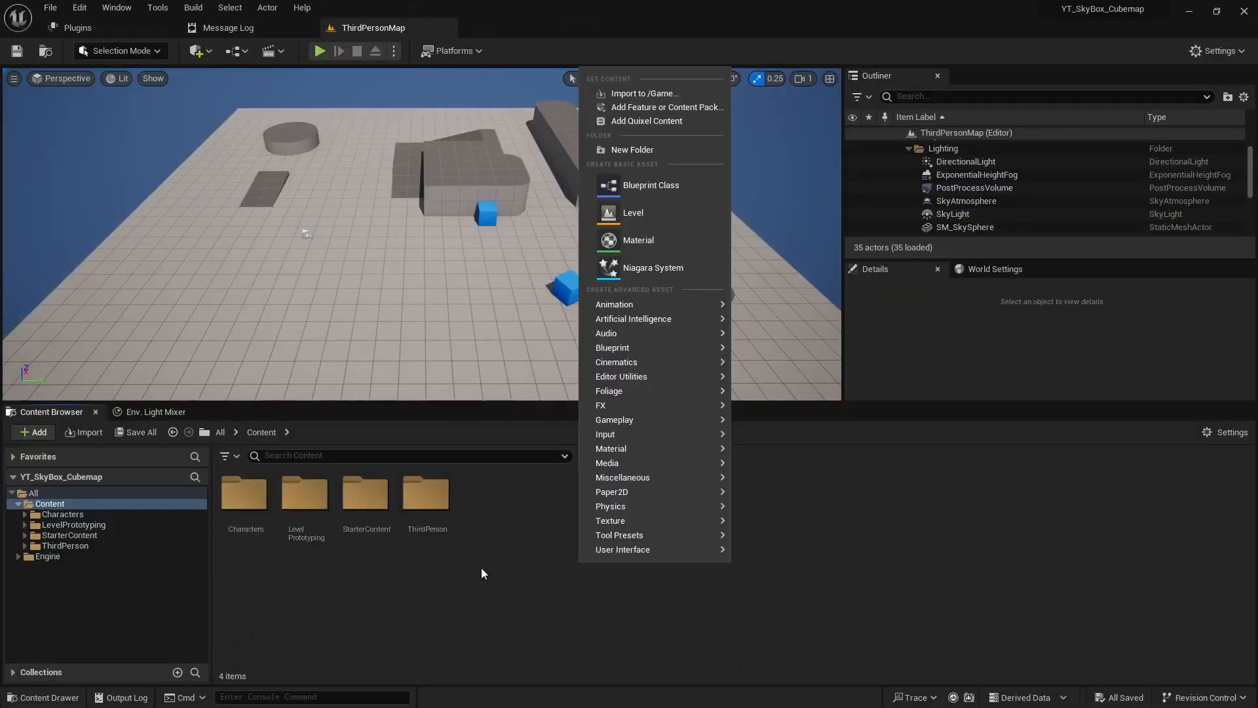
left_click(652, 150)
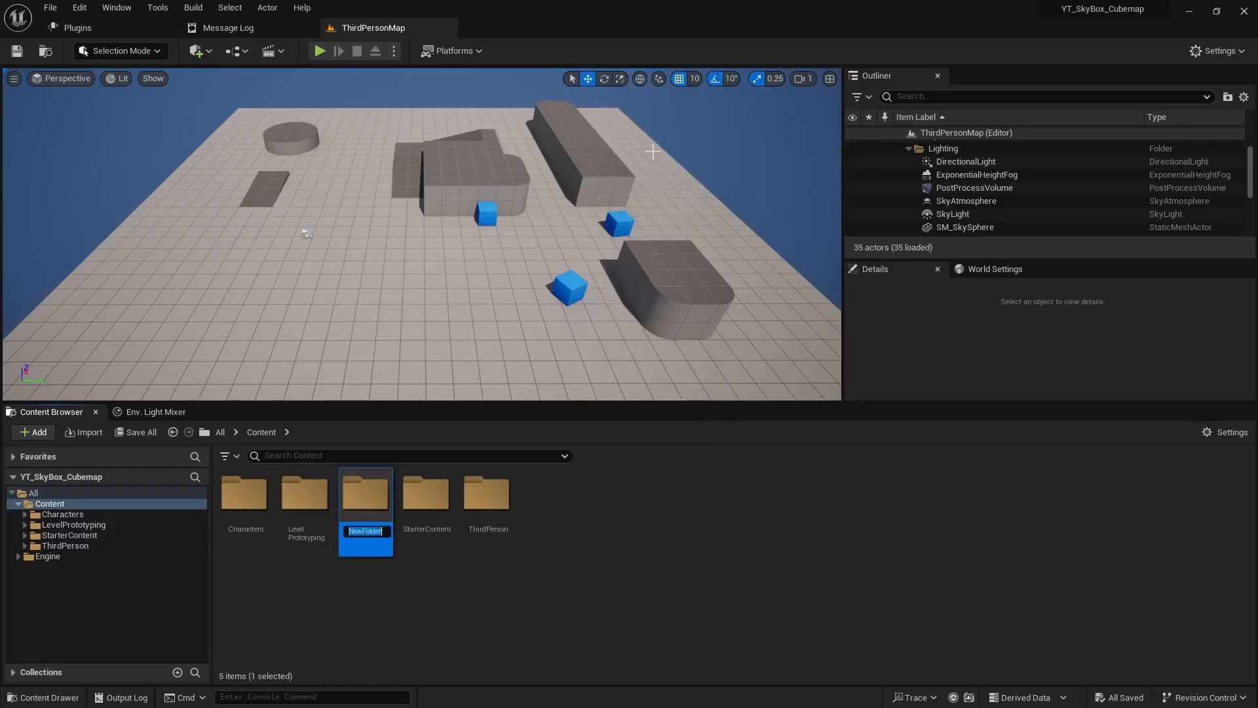
type("_blender")
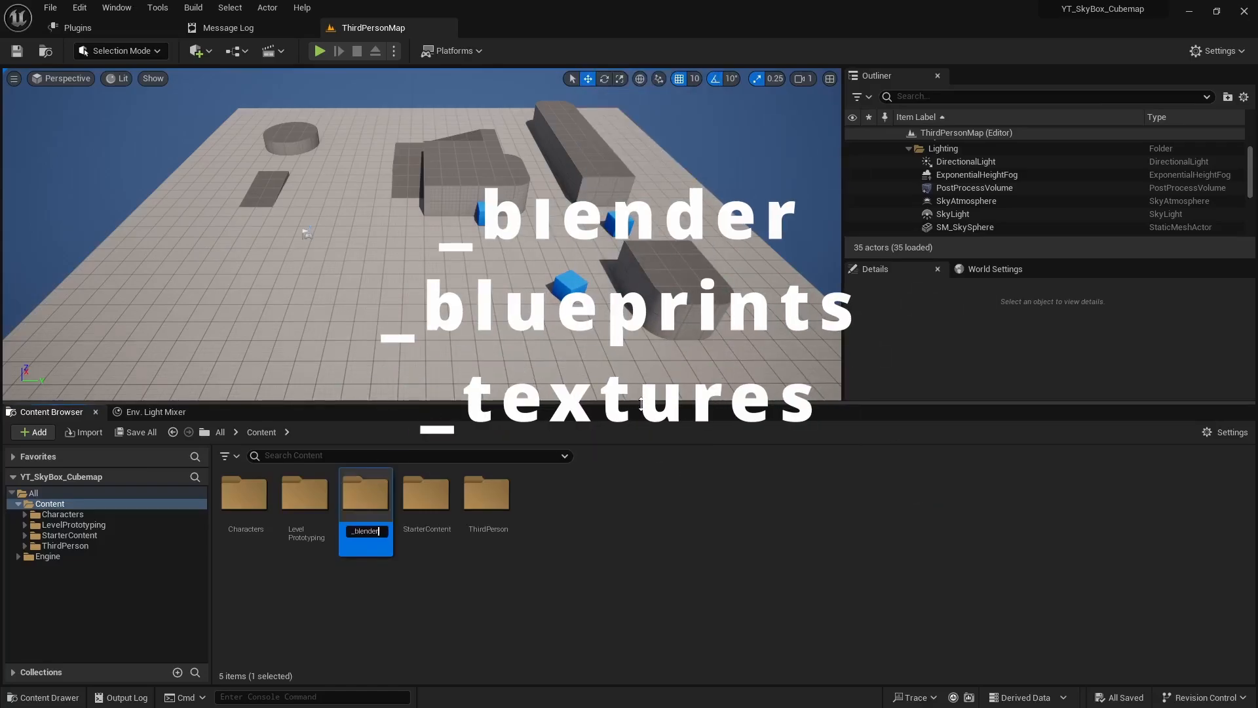
key("Return")
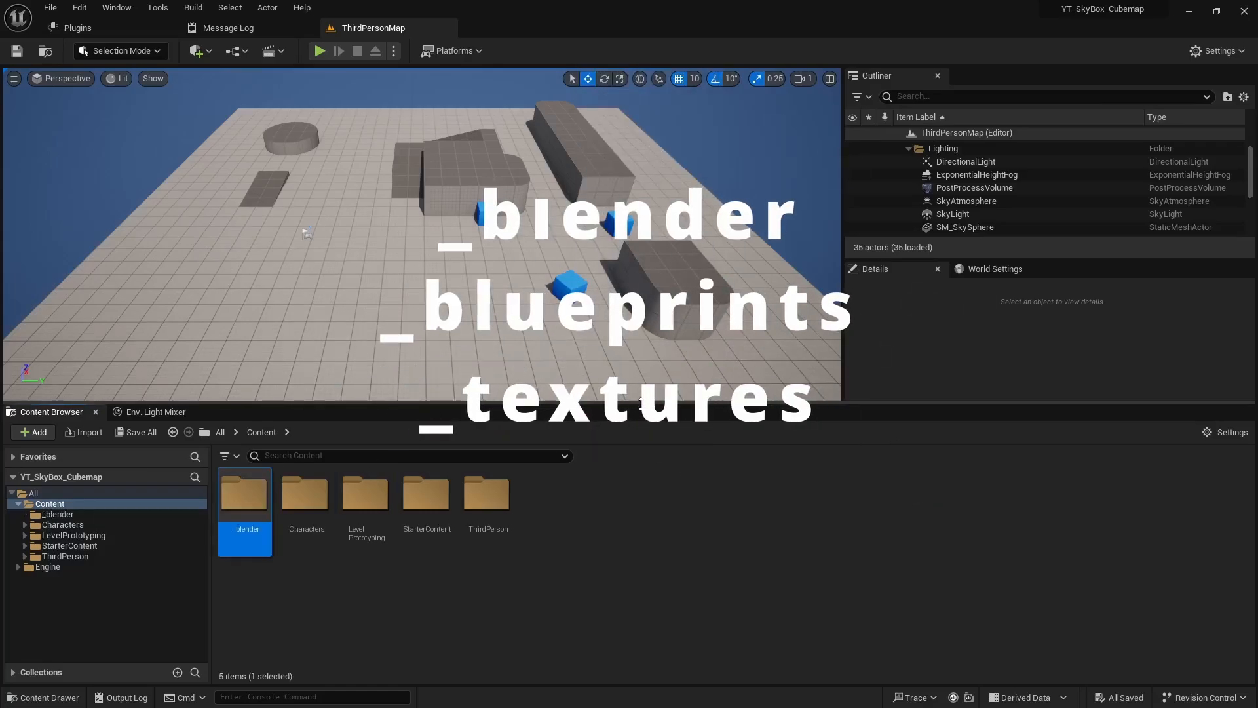
Create a second new folder named _blueprints in the Content folder.
right_click(562, 537)
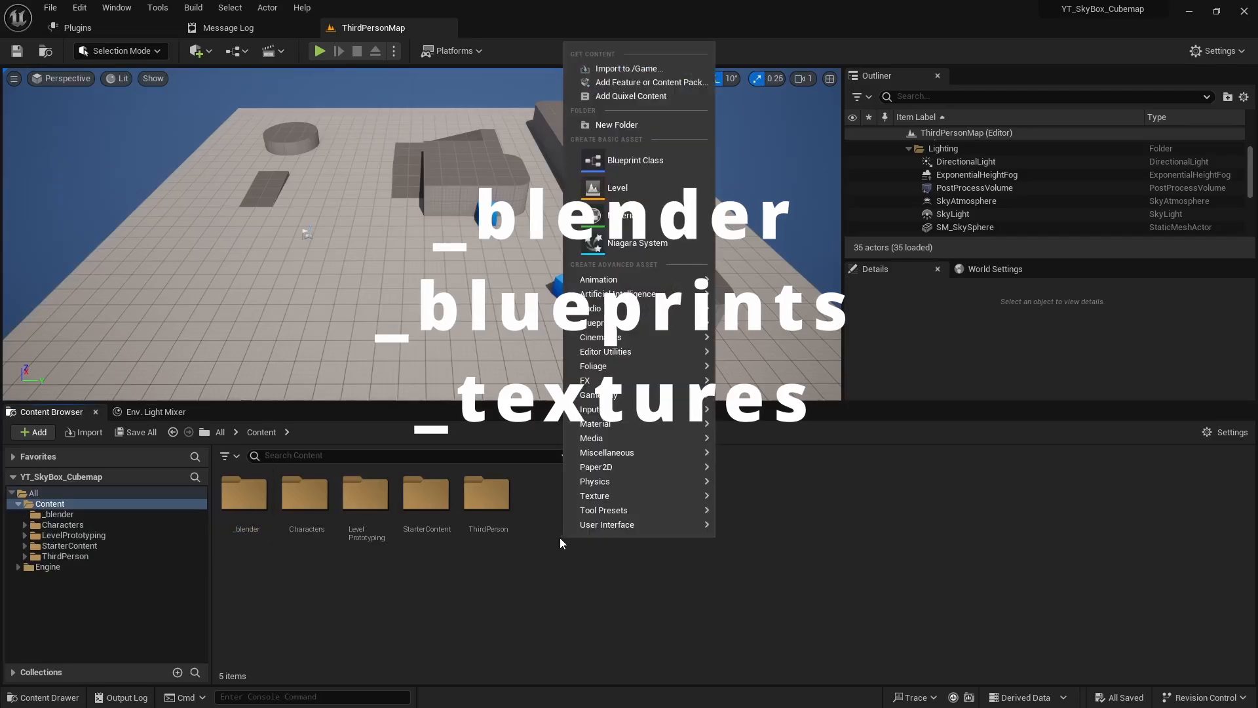
left_click(647, 126)
type("_")
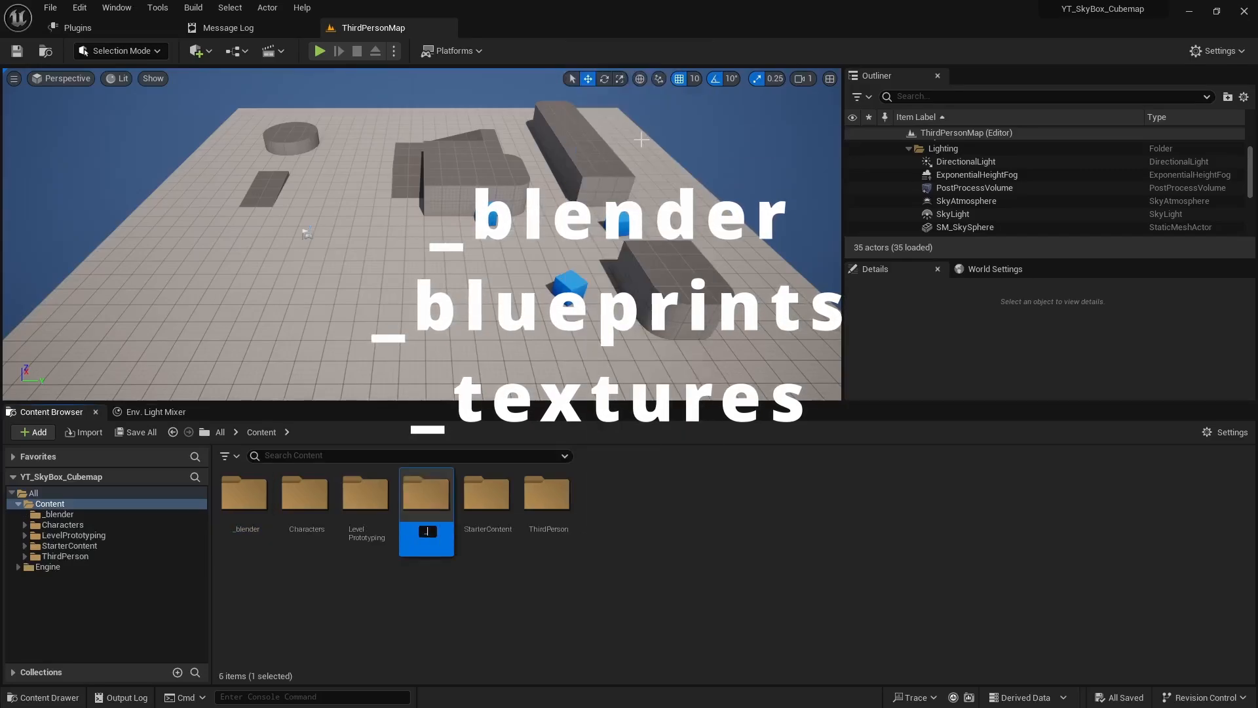
type("blueprints")
key("Return")
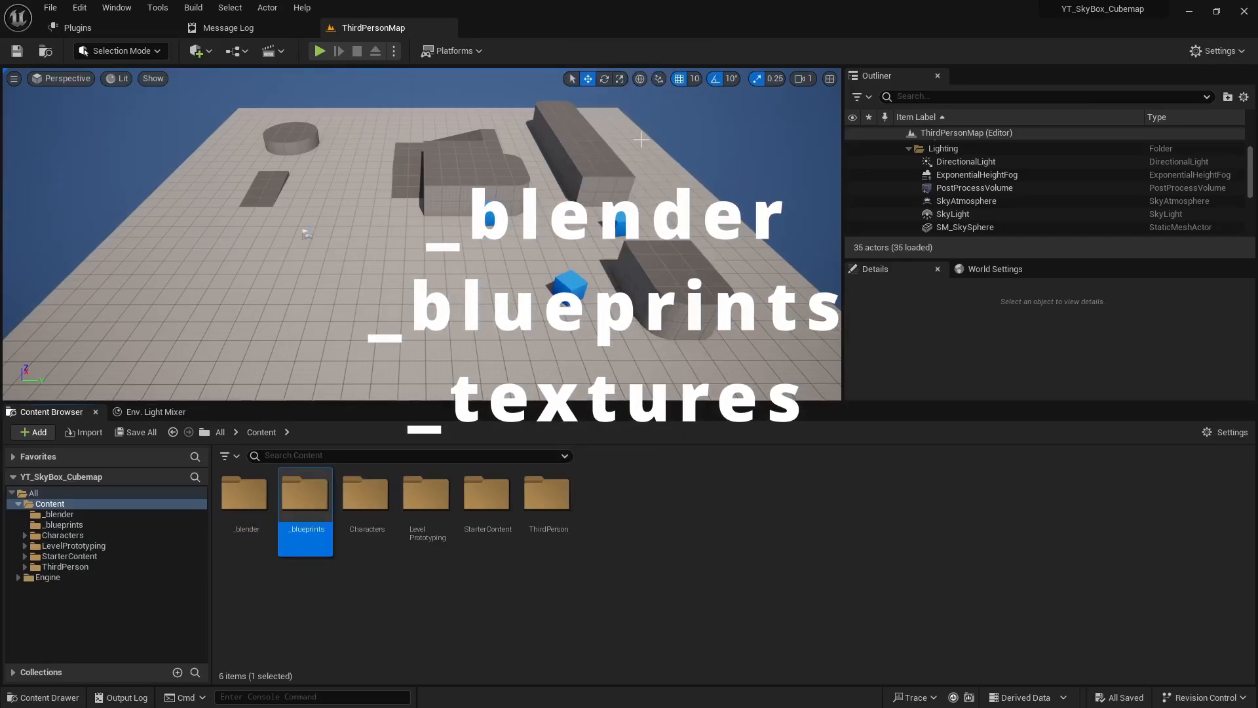
Create a third new folder named _textures in the Content folder.
right_click(659, 524)
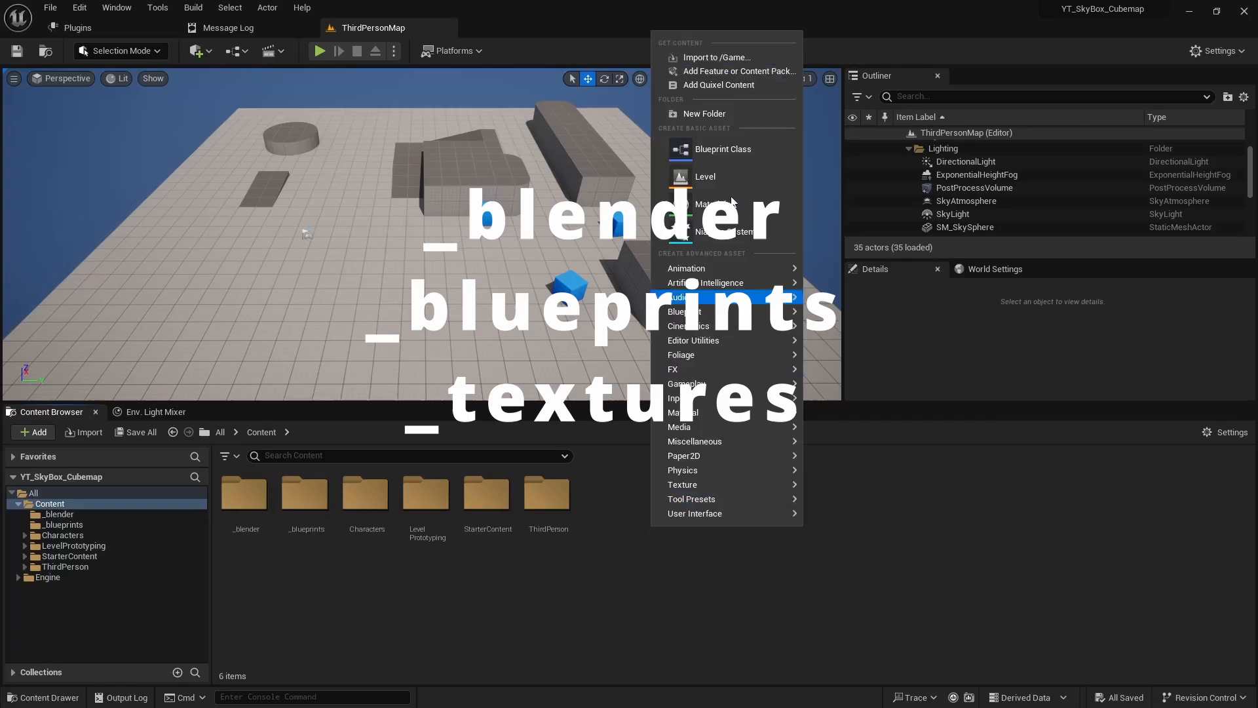
left_click(726, 109)
type("_textures")
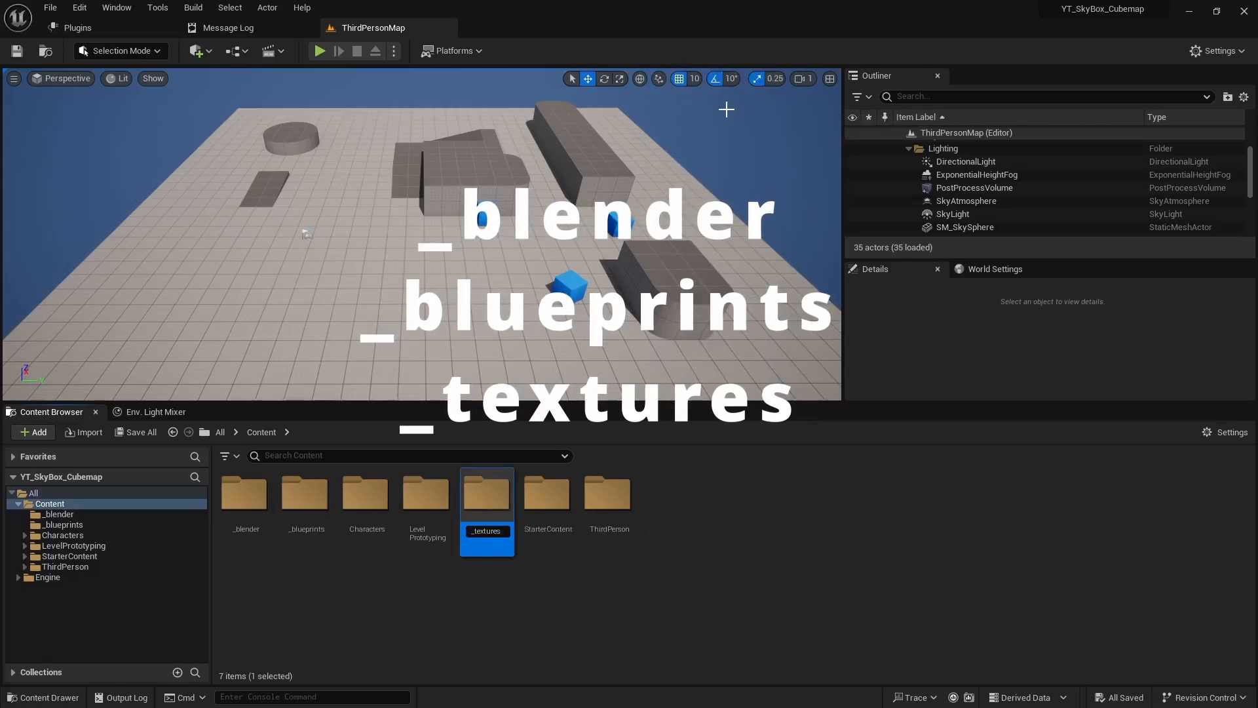
key("Return")
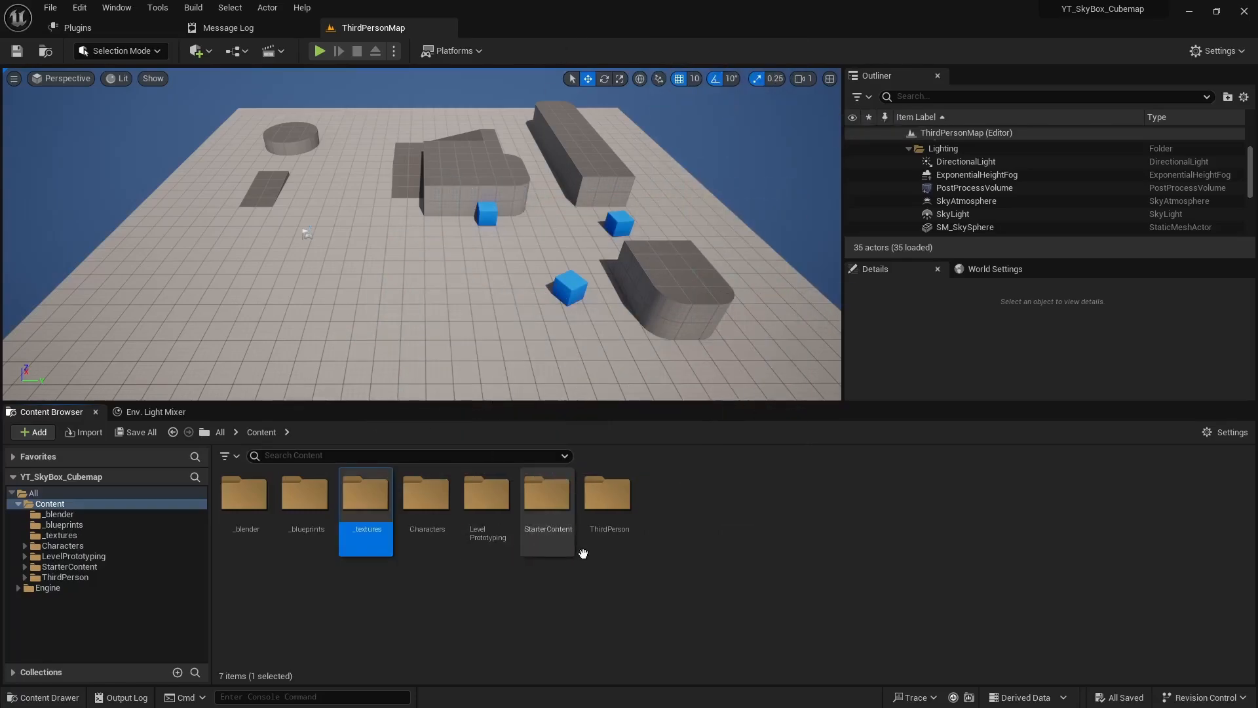
left_click(694, 557)
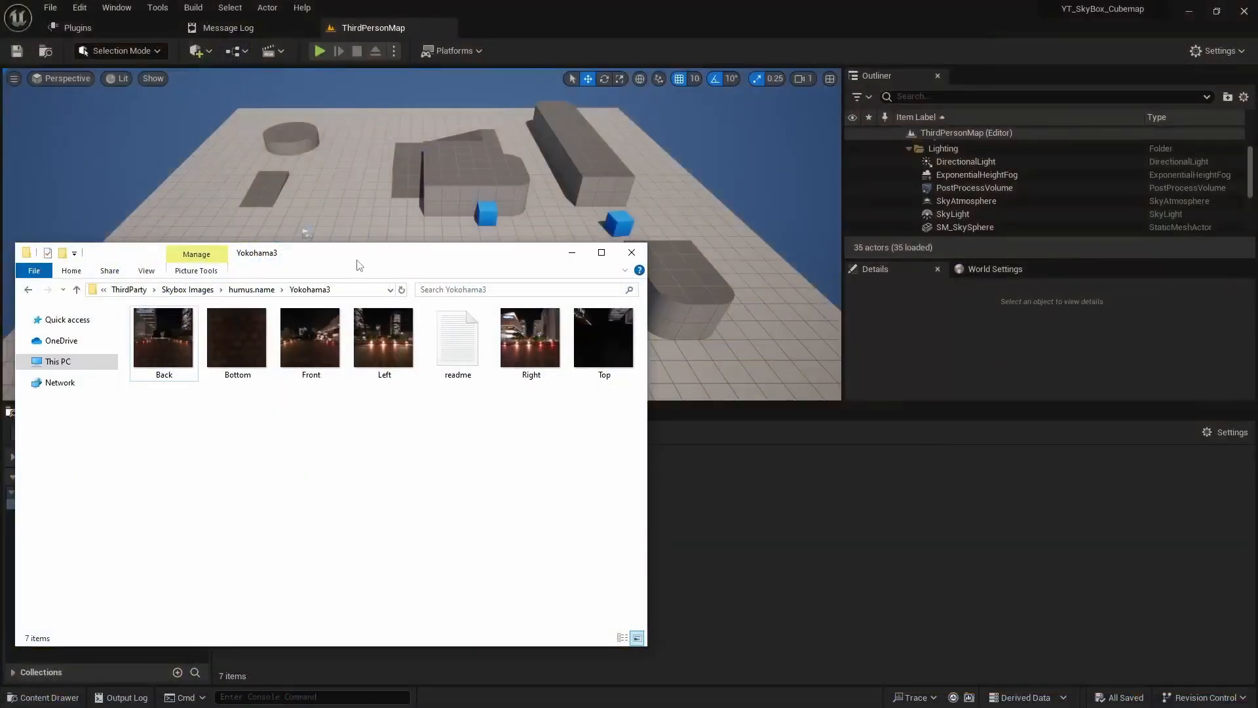
Switch to GIMP, restore its window to a smaller size, and arrange it beside the Yokohama3 image folder window.
left_click_drag(359, 265, 602, 255)
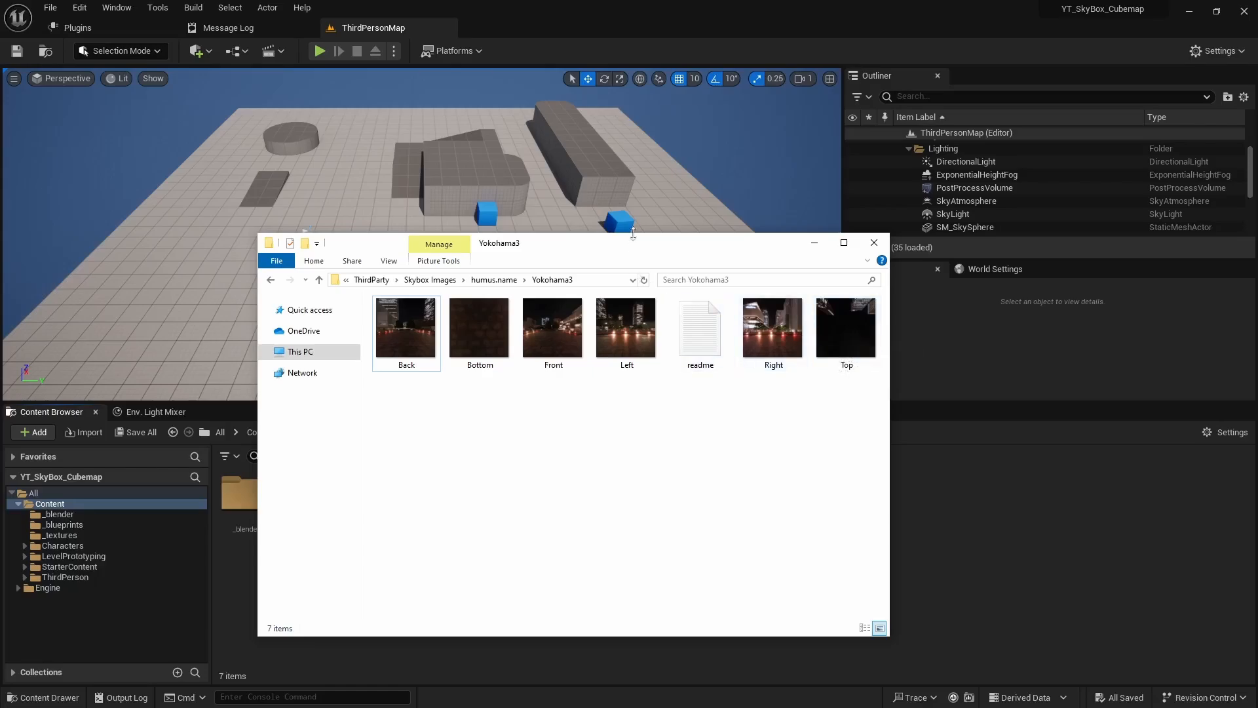
left_click_drag(635, 251, 678, 260)
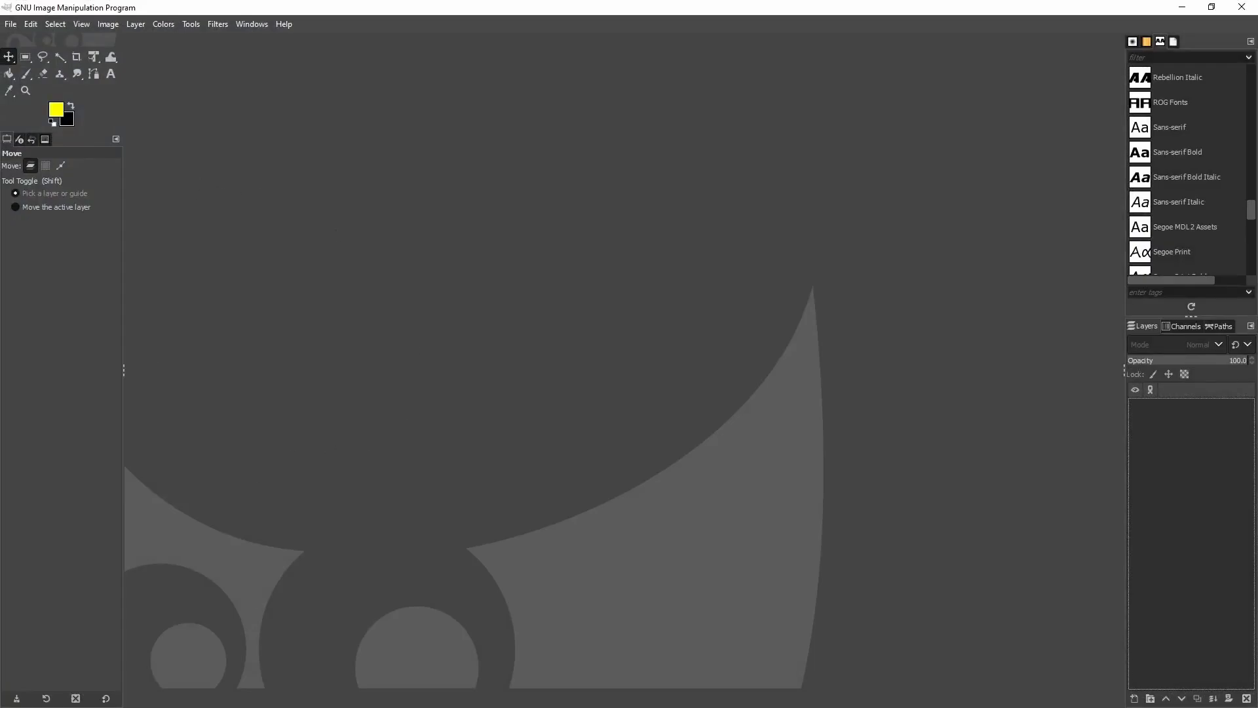
left_click(1211, 7)
left_click_drag(739, 31, 1013, 40)
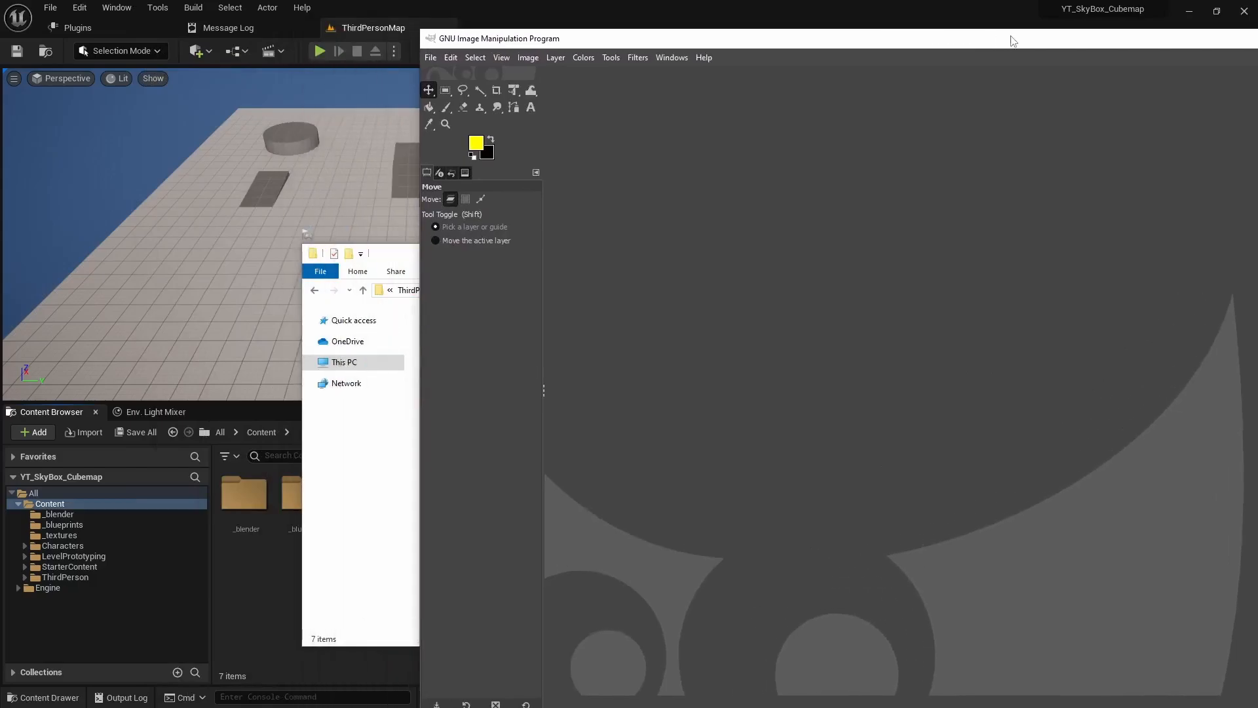
left_click_drag(420, 249, 926, 250)
left_click_drag(590, 253, 334, 242)
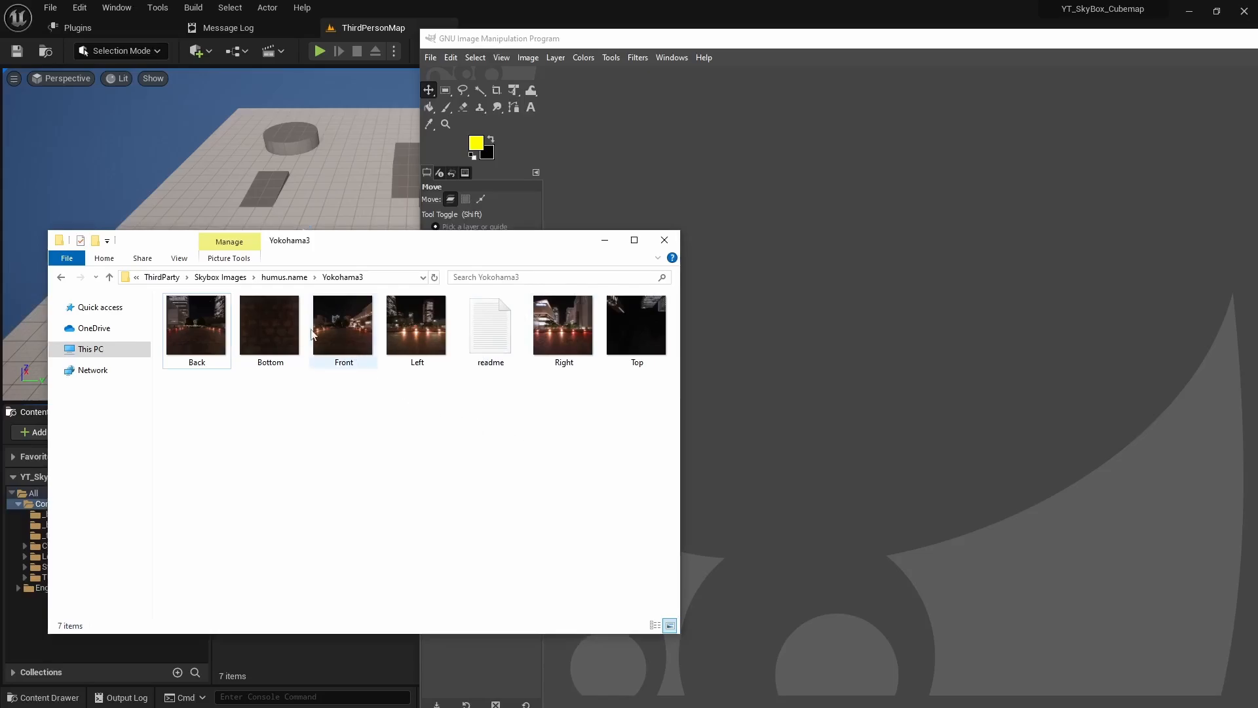
Open Right.jpg from the Yokohama3 folder as a new GIMP image and add Left.jpg to it as a layer.
left_click(559, 331)
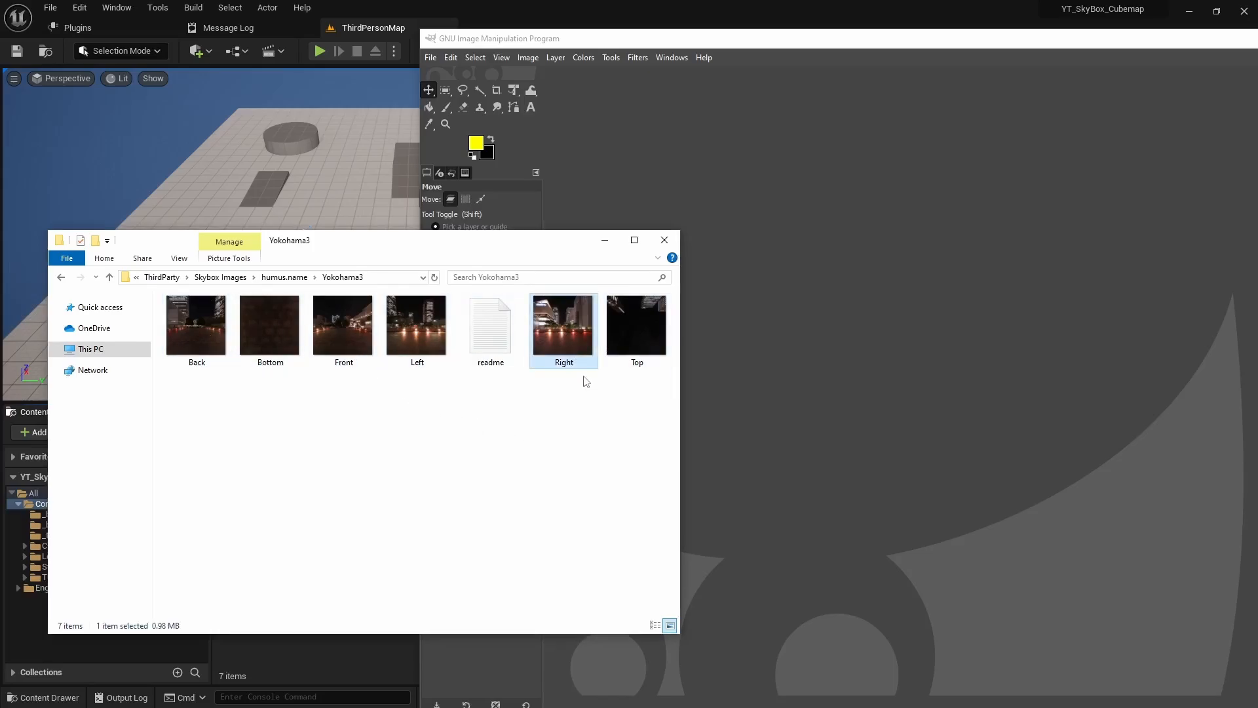
left_click_drag(557, 332, 867, 427)
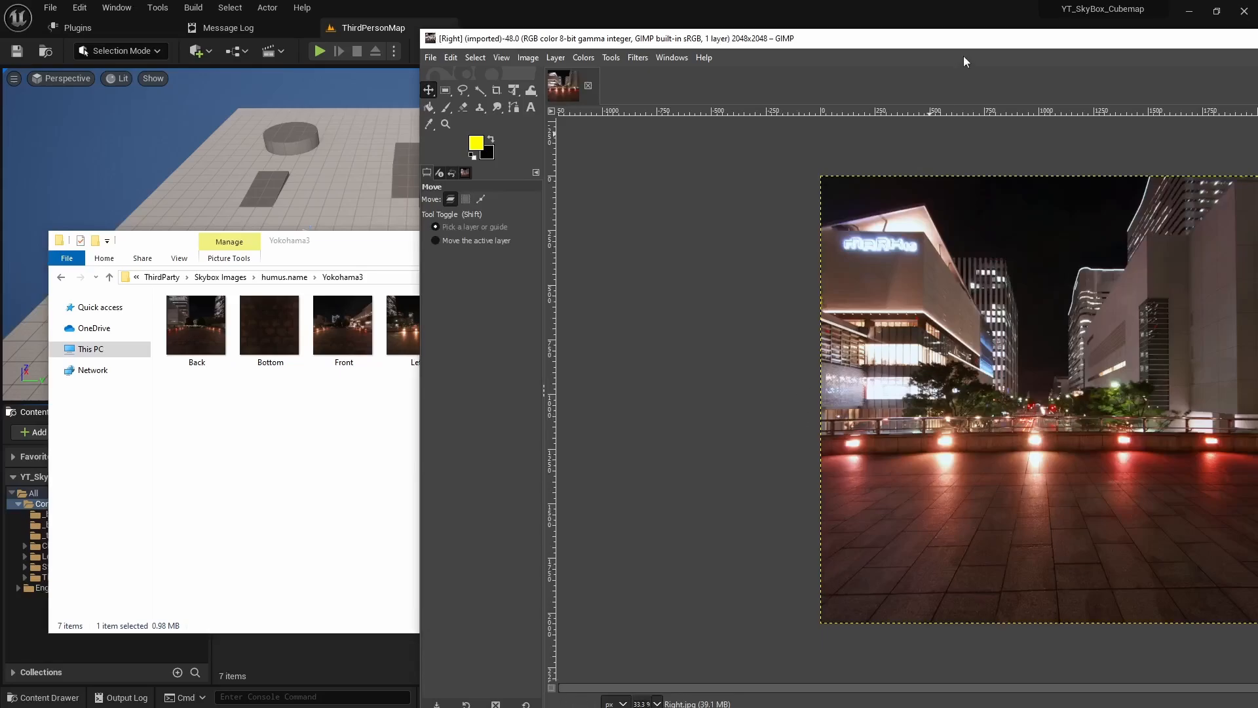
left_click(321, 249)
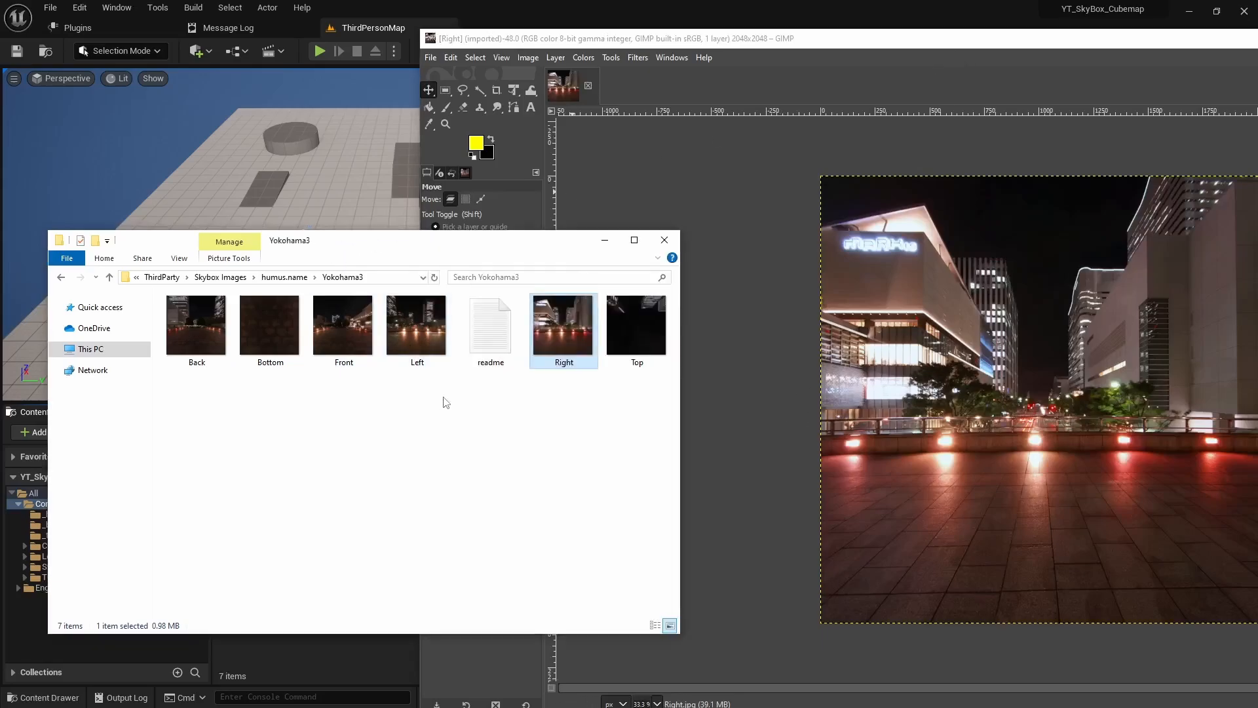
left_click(419, 331)
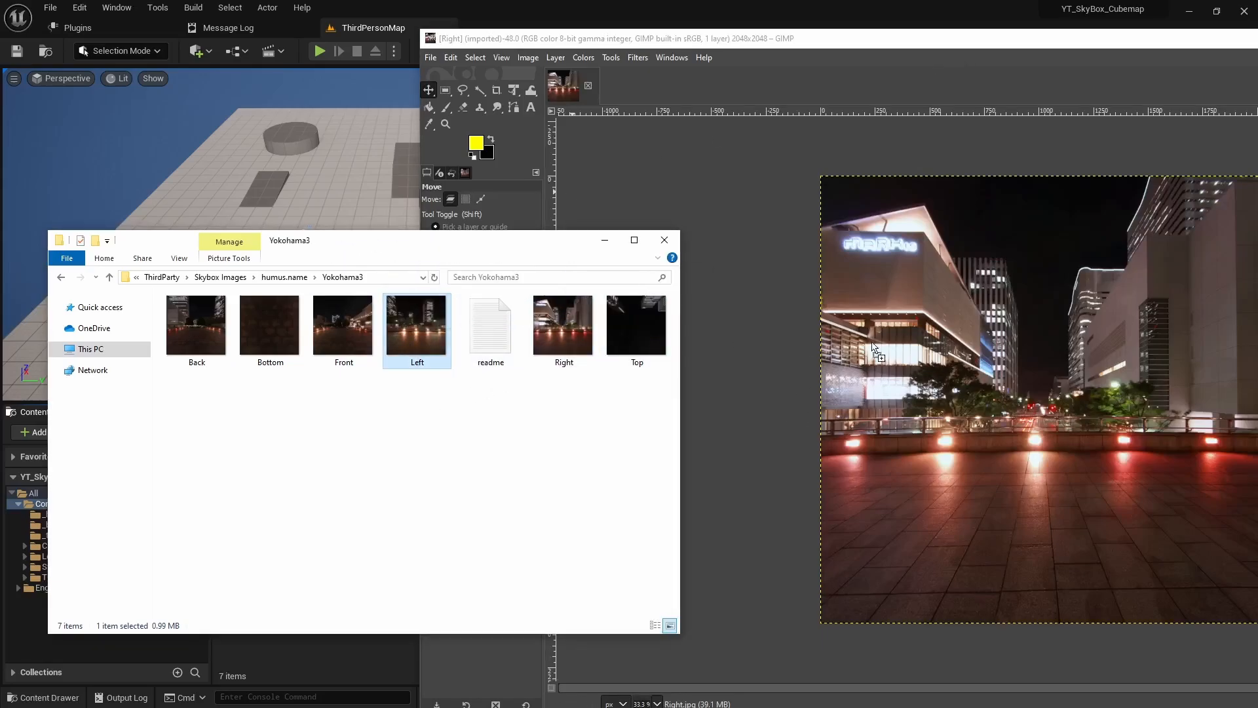
left_click_drag(875, 350, 927, 361)
Add Back.jpg and Front.jpg from the Yokohama3 folder as further layers of the open image.
left_click(280, 415)
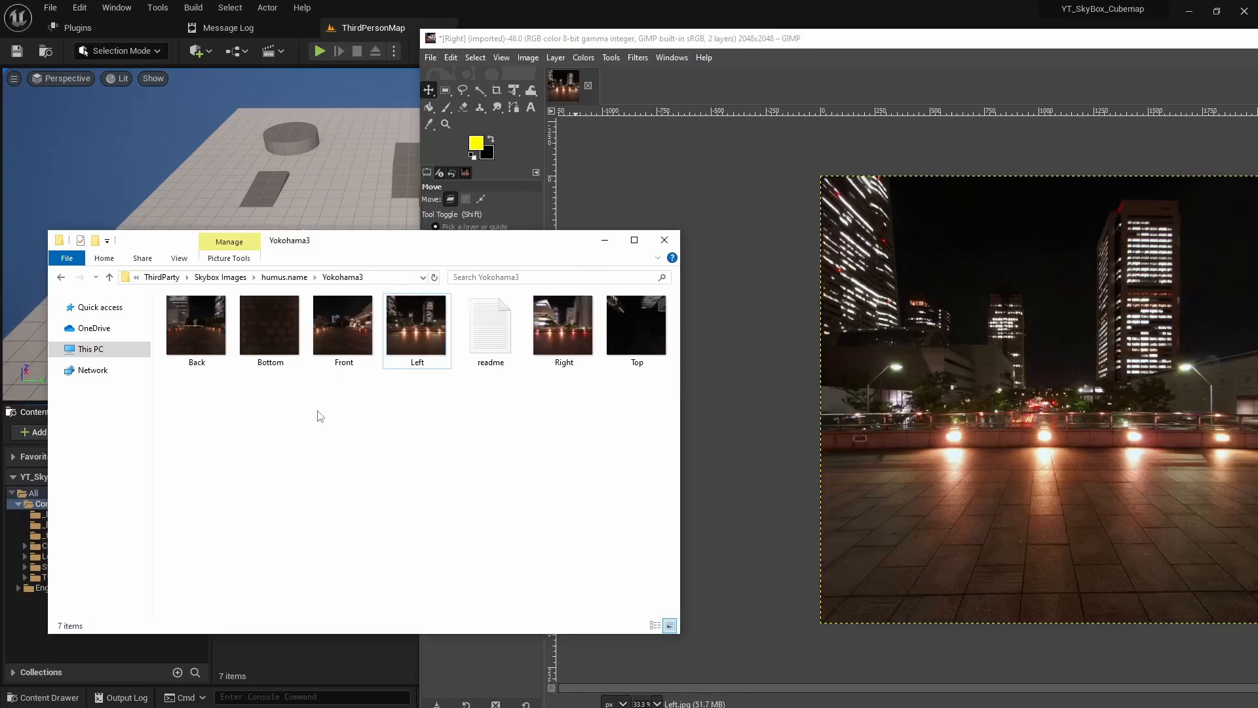
left_click(196, 329)
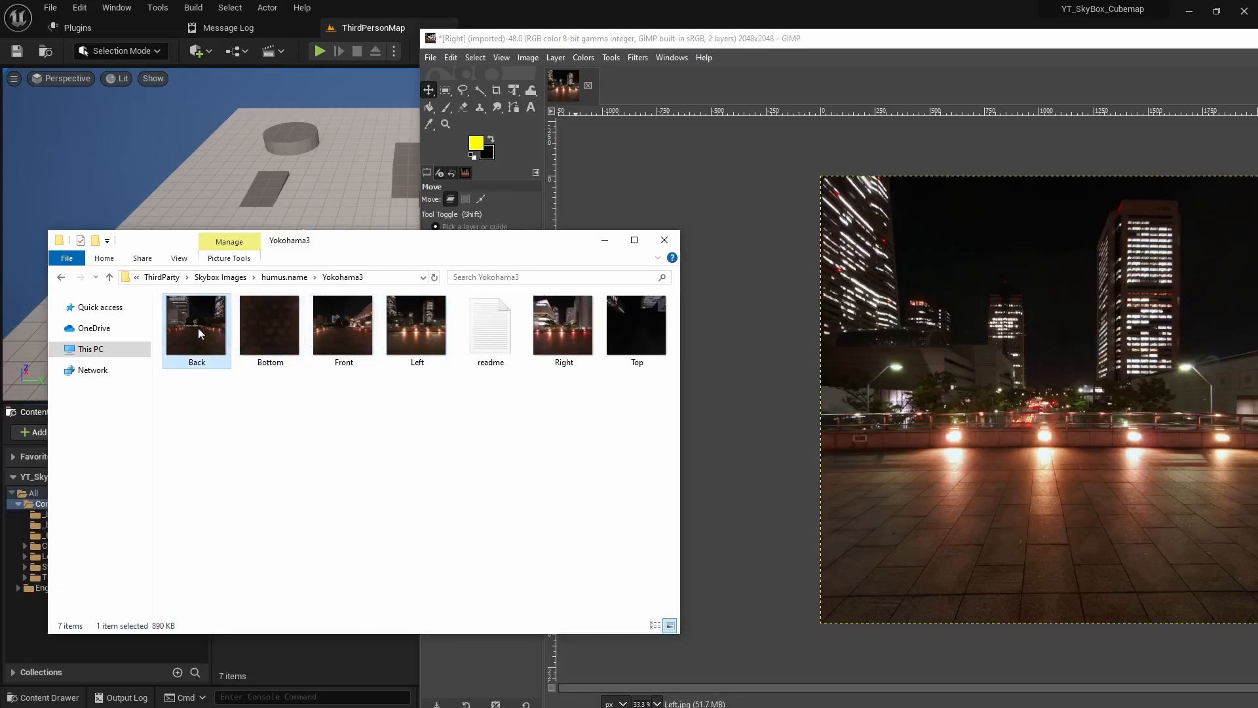
left_click_drag(190, 328, 951, 396)
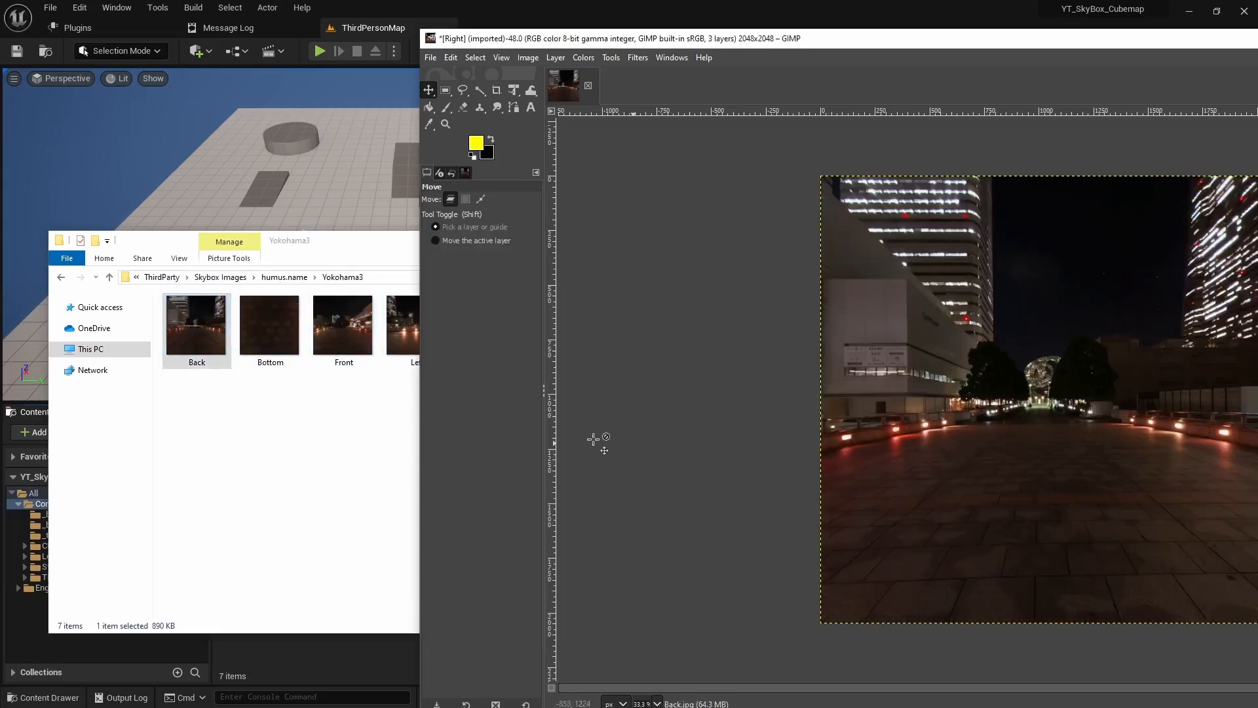
left_click(280, 429)
left_click(345, 335)
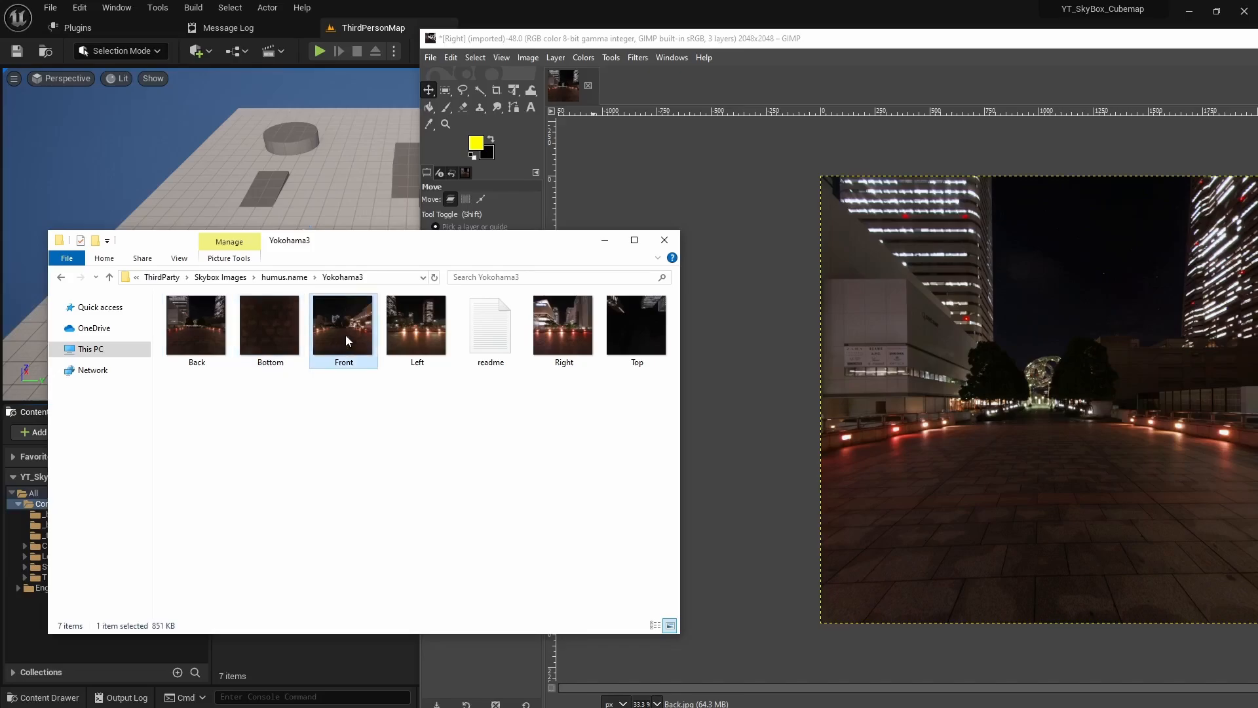
left_click_drag(838, 364, 924, 378)
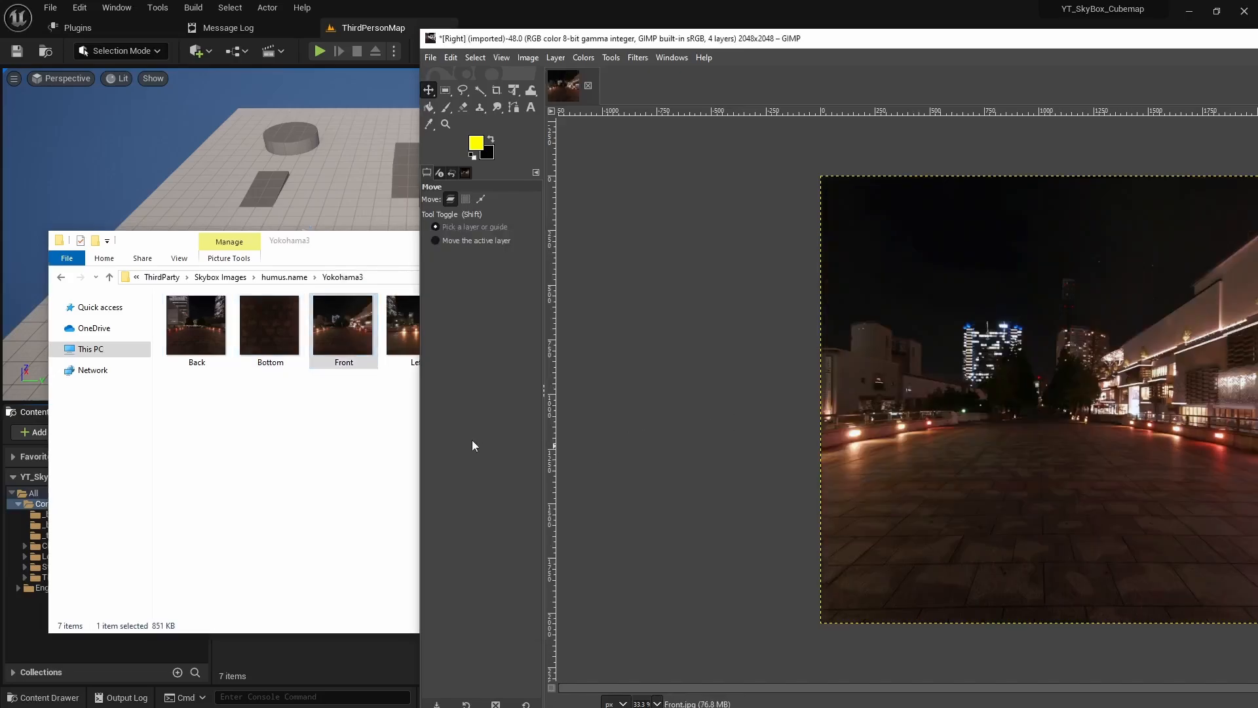
Add Top.jpg and Bottom.jpg from the Yokohama3 folder as layers of the open image and minimize the folder window.
left_click(328, 424)
left_click(642, 338)
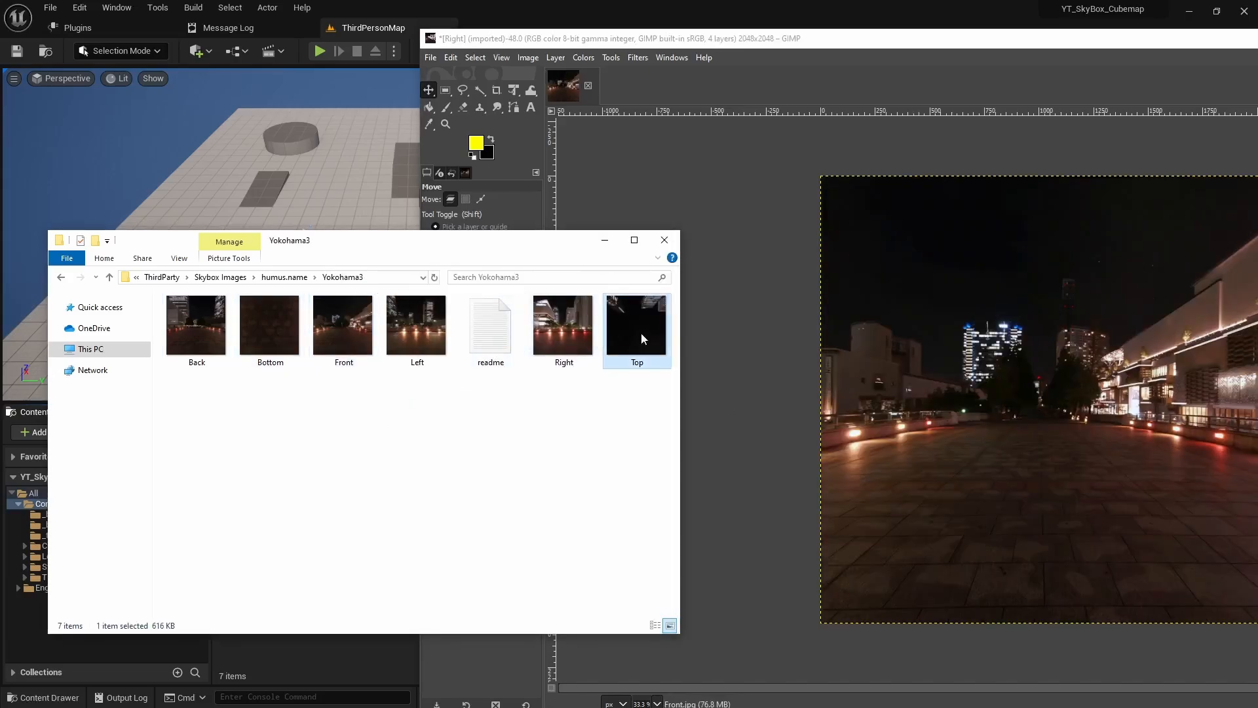
left_click_drag(780, 348, 892, 360)
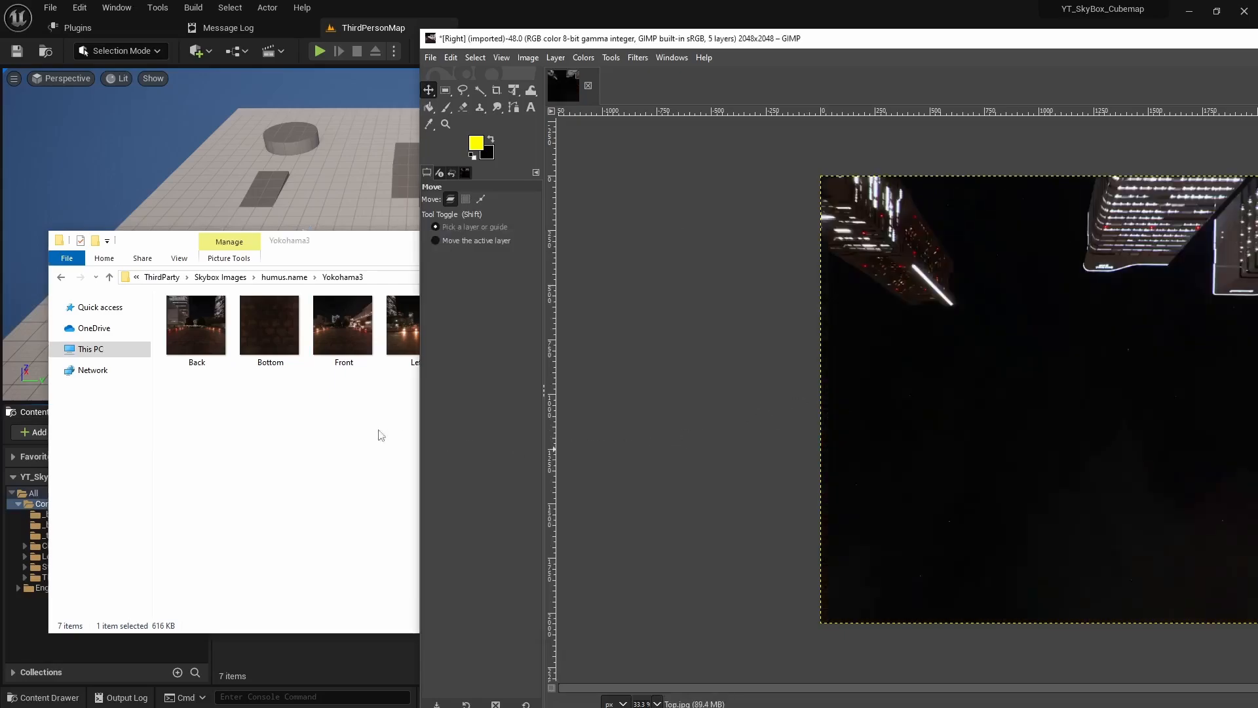
left_click(354, 430)
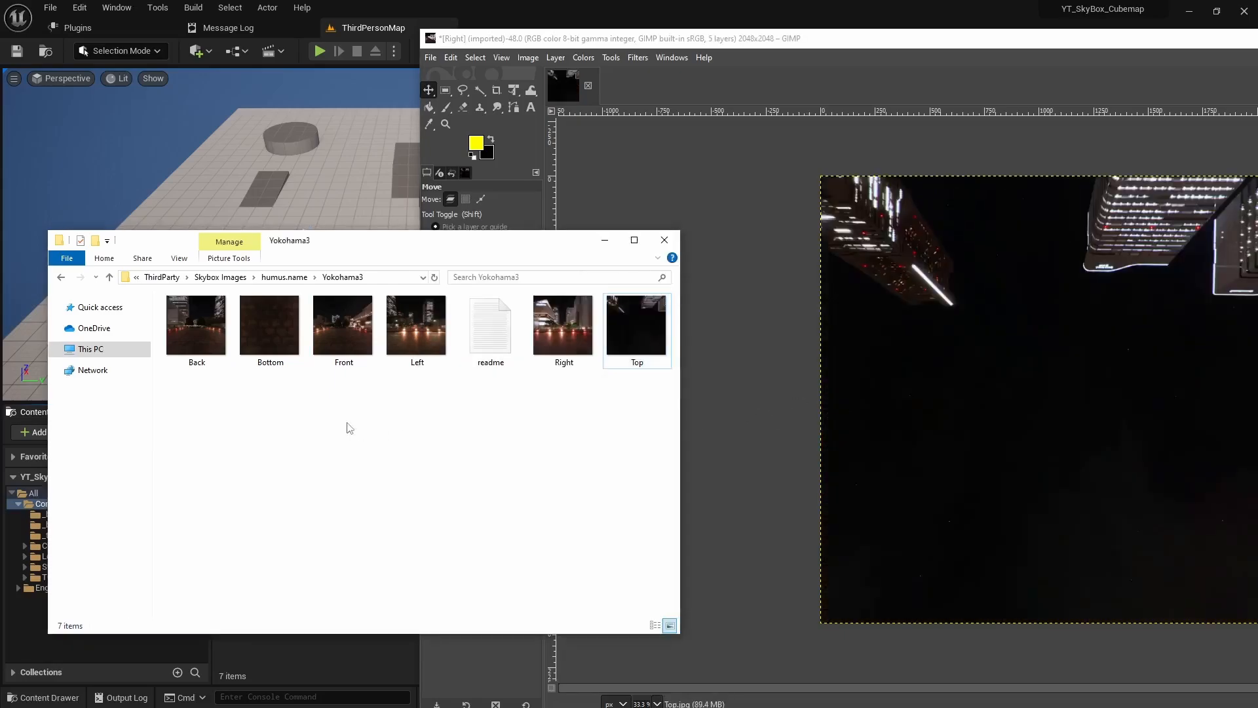
left_click(263, 334)
left_click_drag(256, 325, 774, 425)
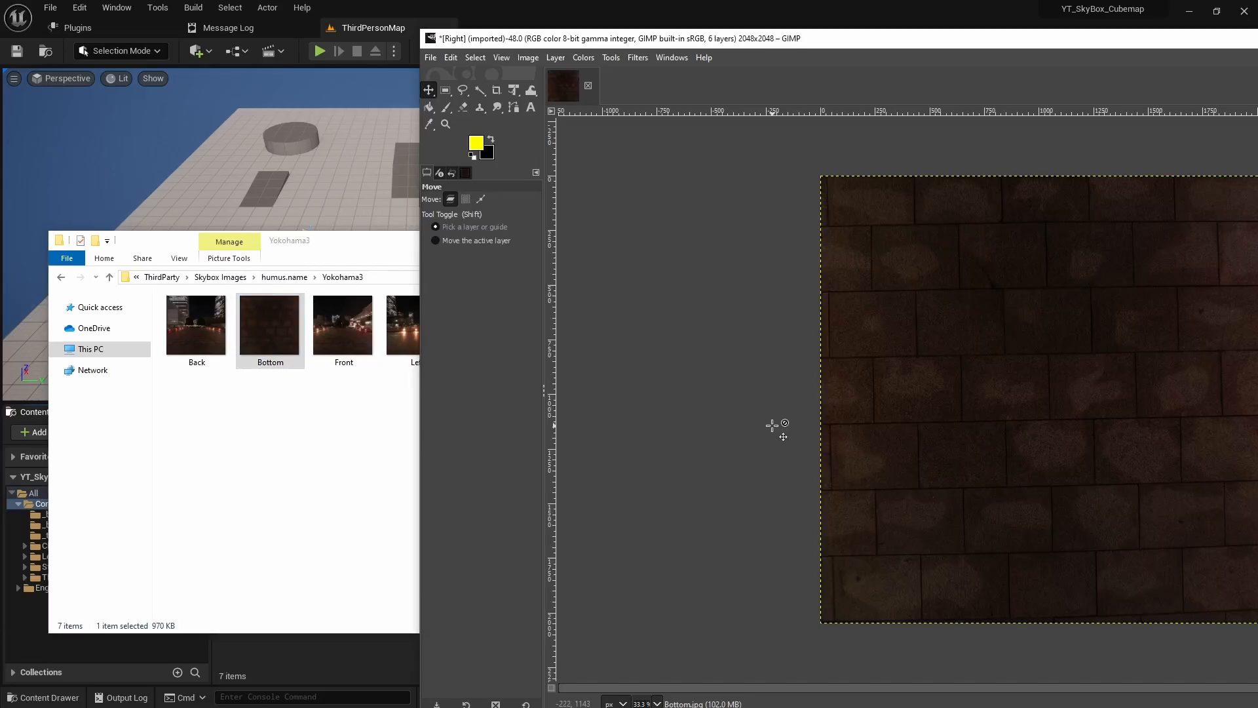
left_click(393, 264)
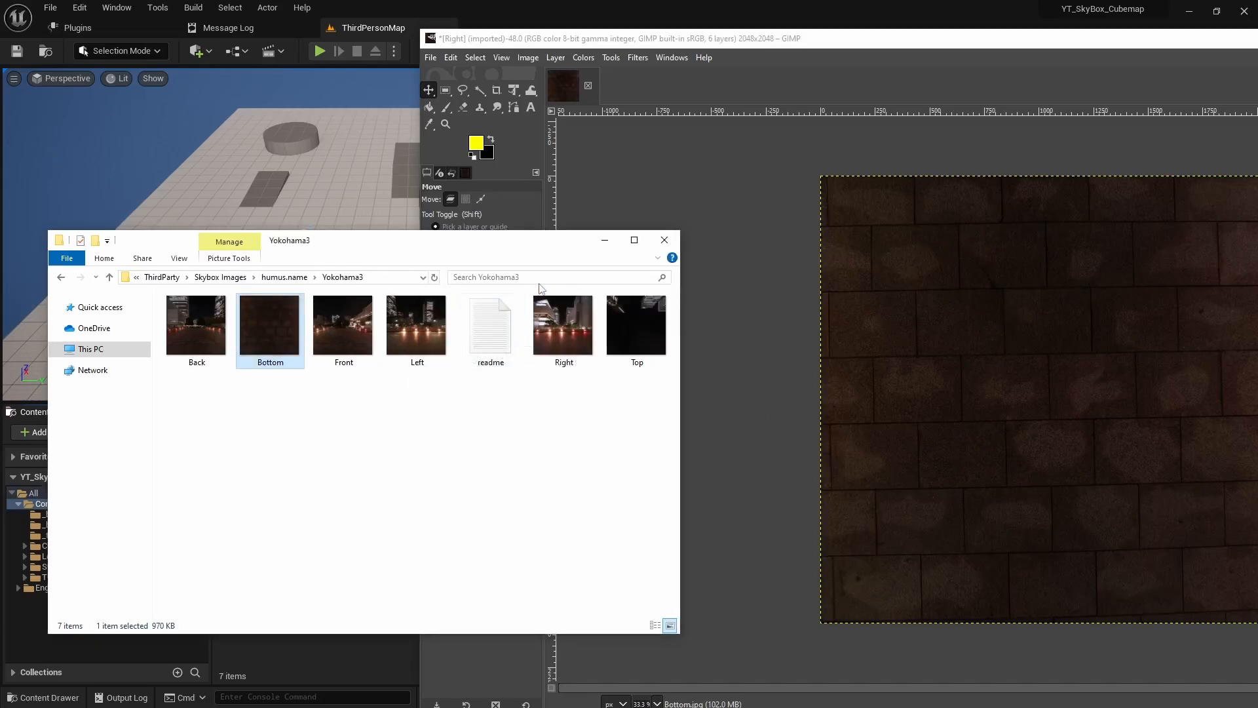
left_click(599, 249)
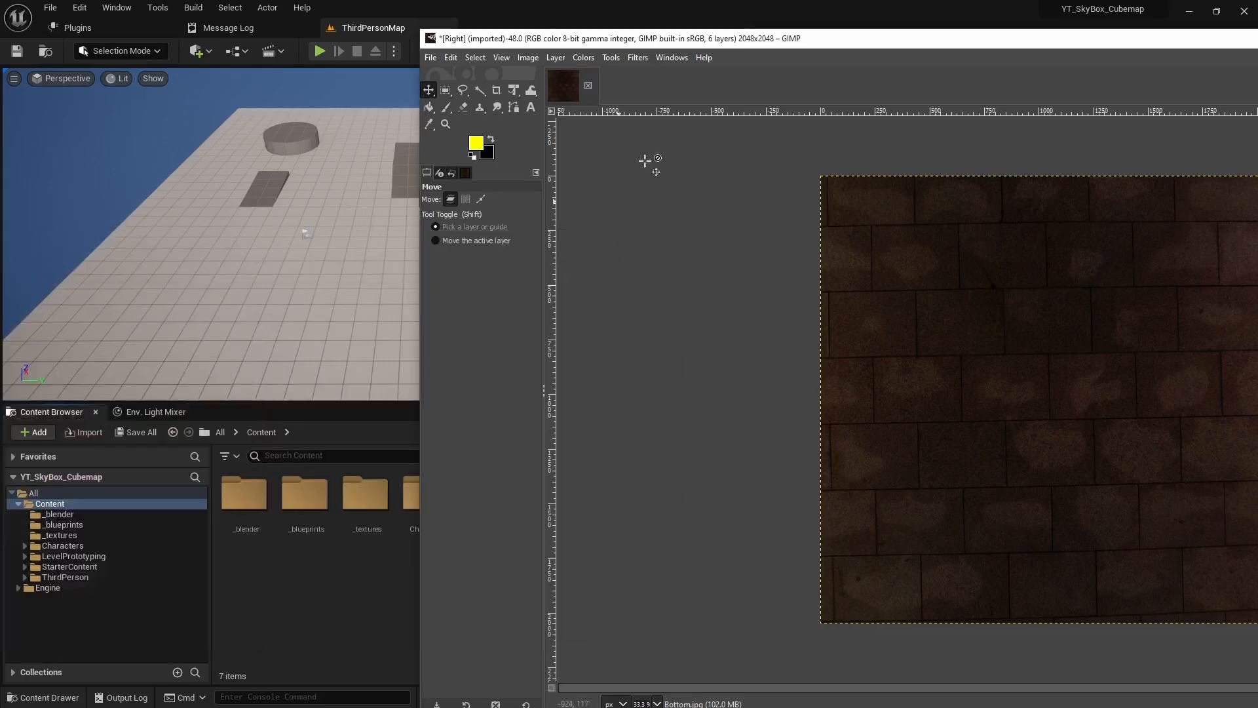
Maximize the GIMP window, then switch to the browser and examine the skybox face layout on the LearnOpenGL Cubemaps page.
double_click(822, 38)
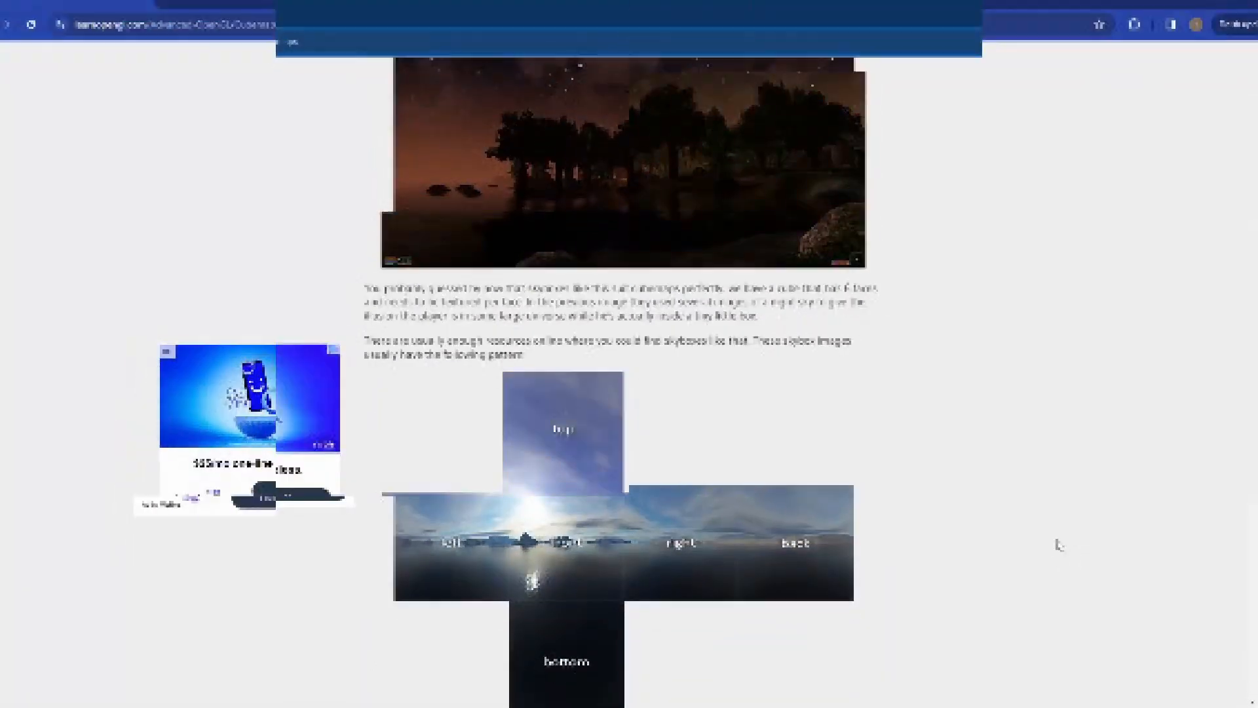
scroll(1056, 540, "down", 4)
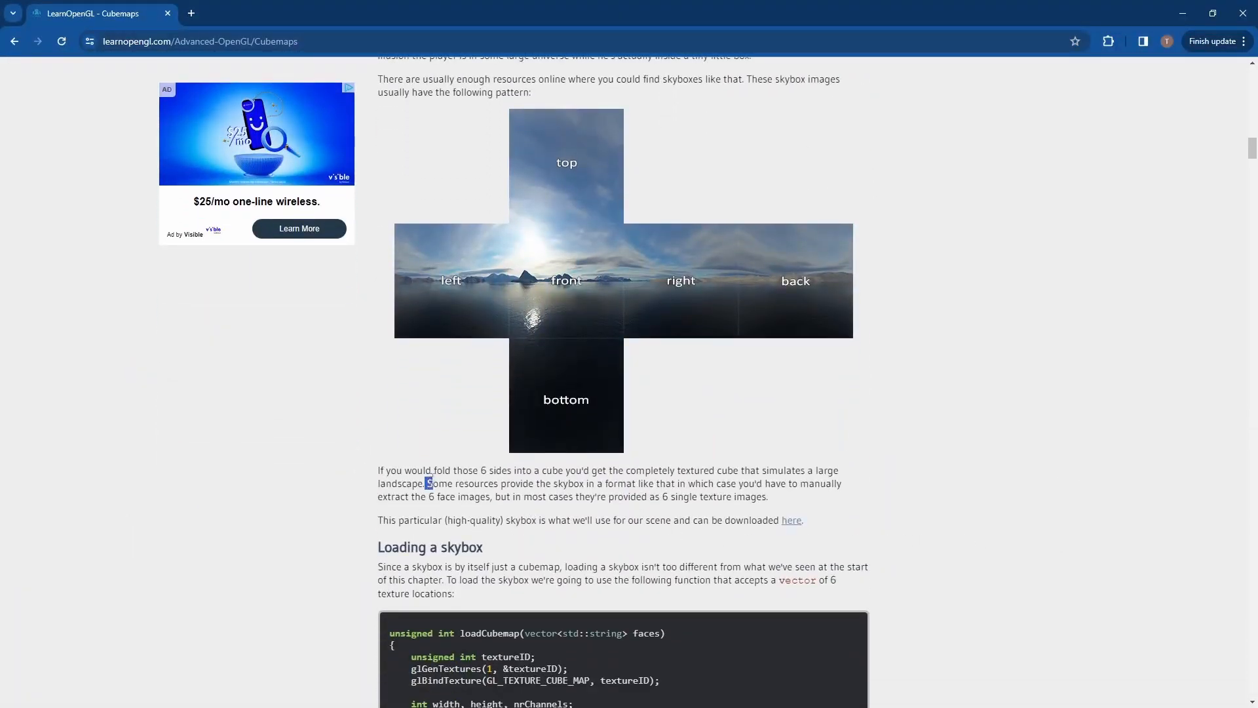
left_click_drag(431, 478, 433, 470)
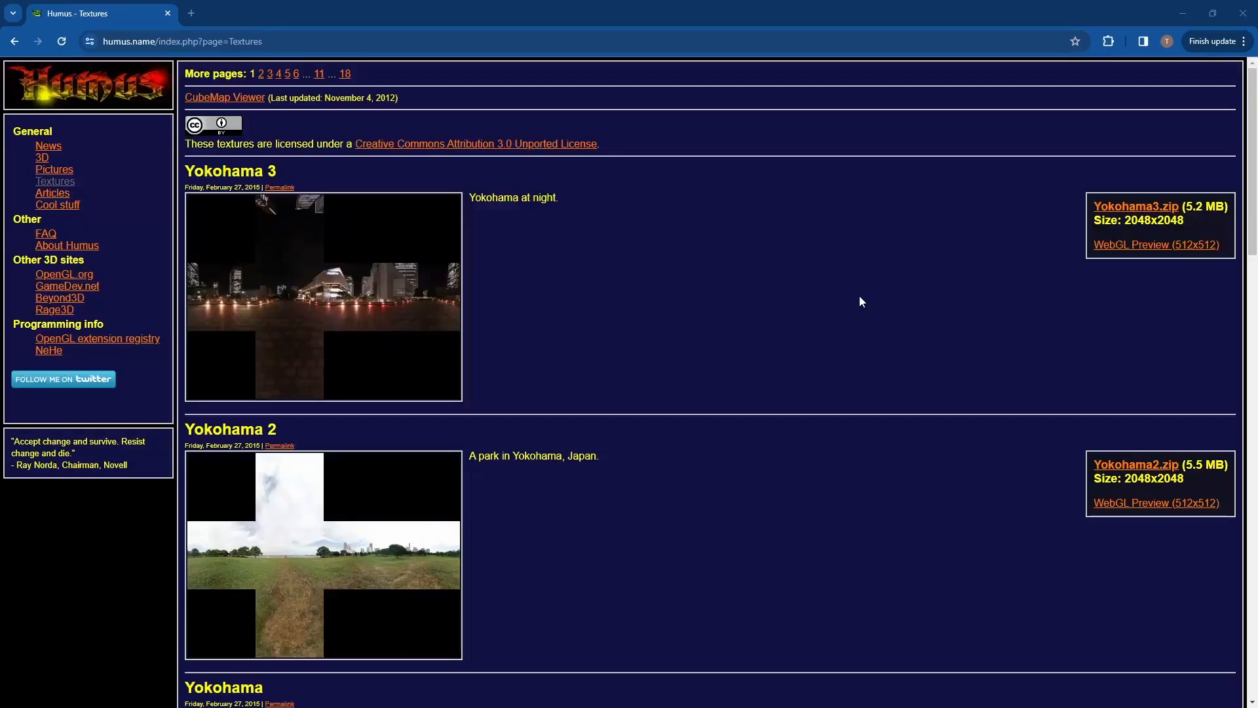
Browse the cubemap previews on the Humus Textures site, going from the first page of listings to page 5.
scroll(859, 296, "down", 5)
scroll(860, 298, "down", 18)
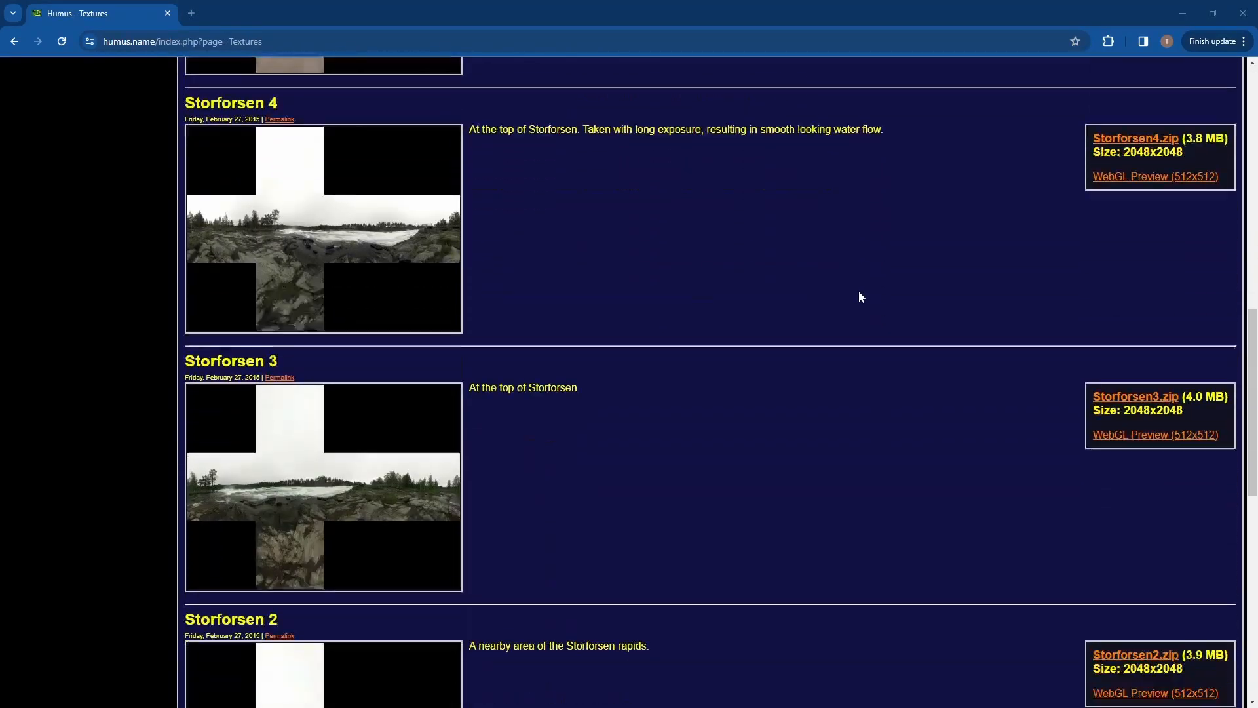
left_click(287, 693)
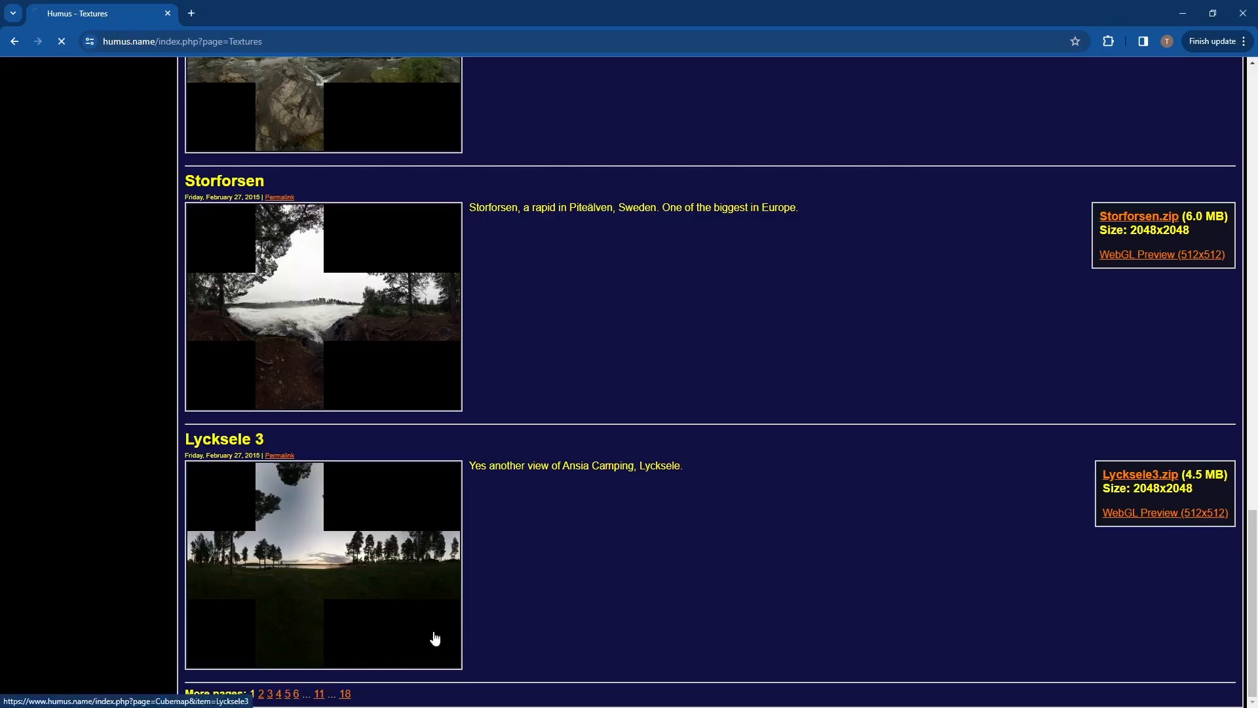
scroll(769, 409, "down", 5)
scroll(769, 408, "down", 18)
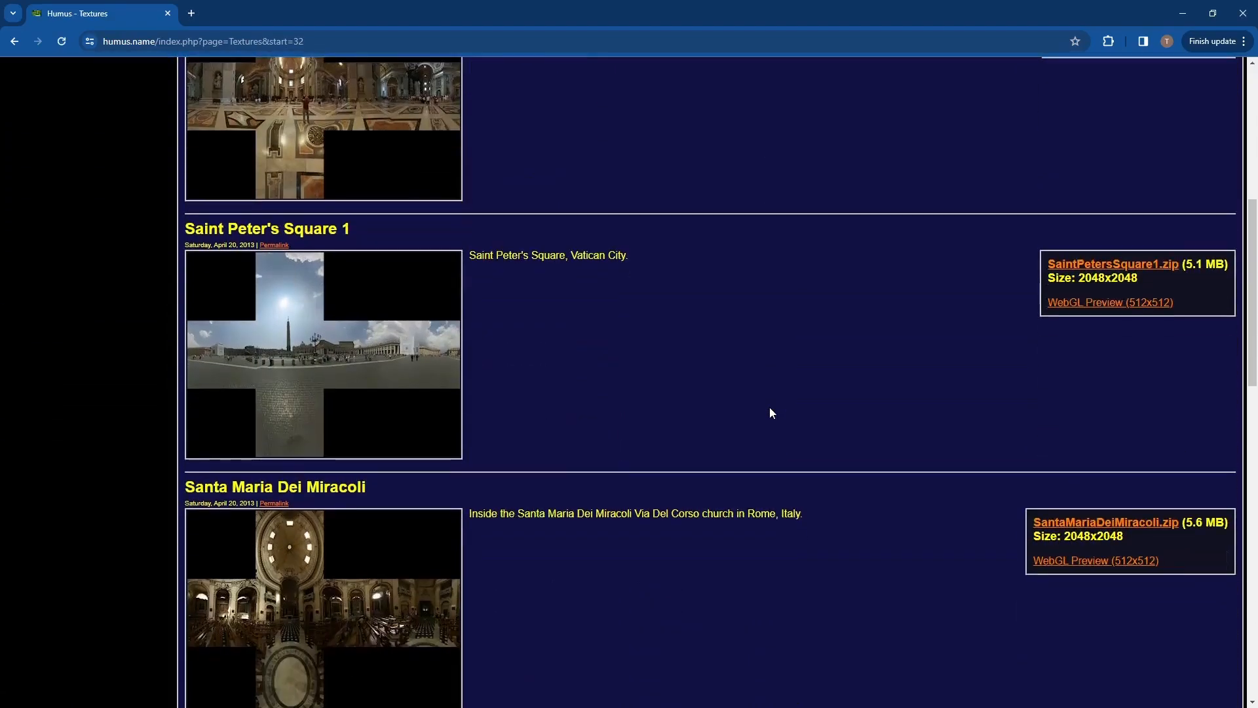
scroll(770, 411, "down", 2)
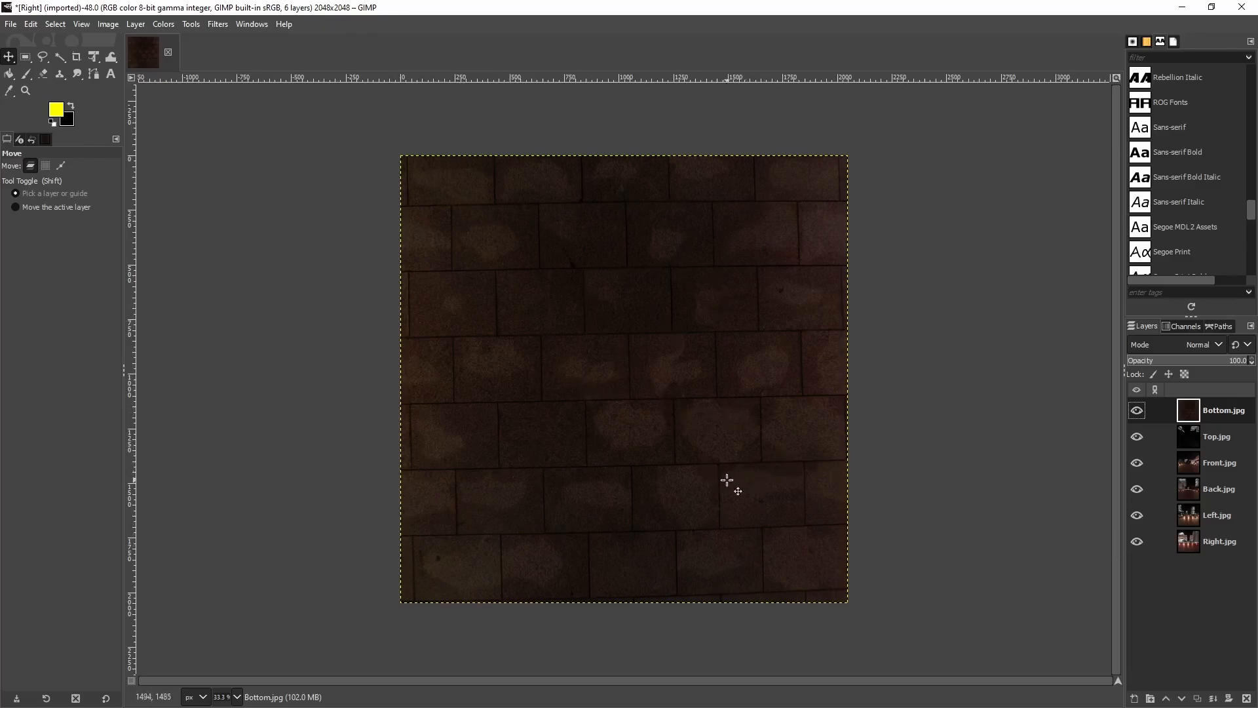
Hide all six face layers in GIMP, then select Right.jpg and make only that layer visible.
left_click(1137, 411)
left_click(1137, 436)
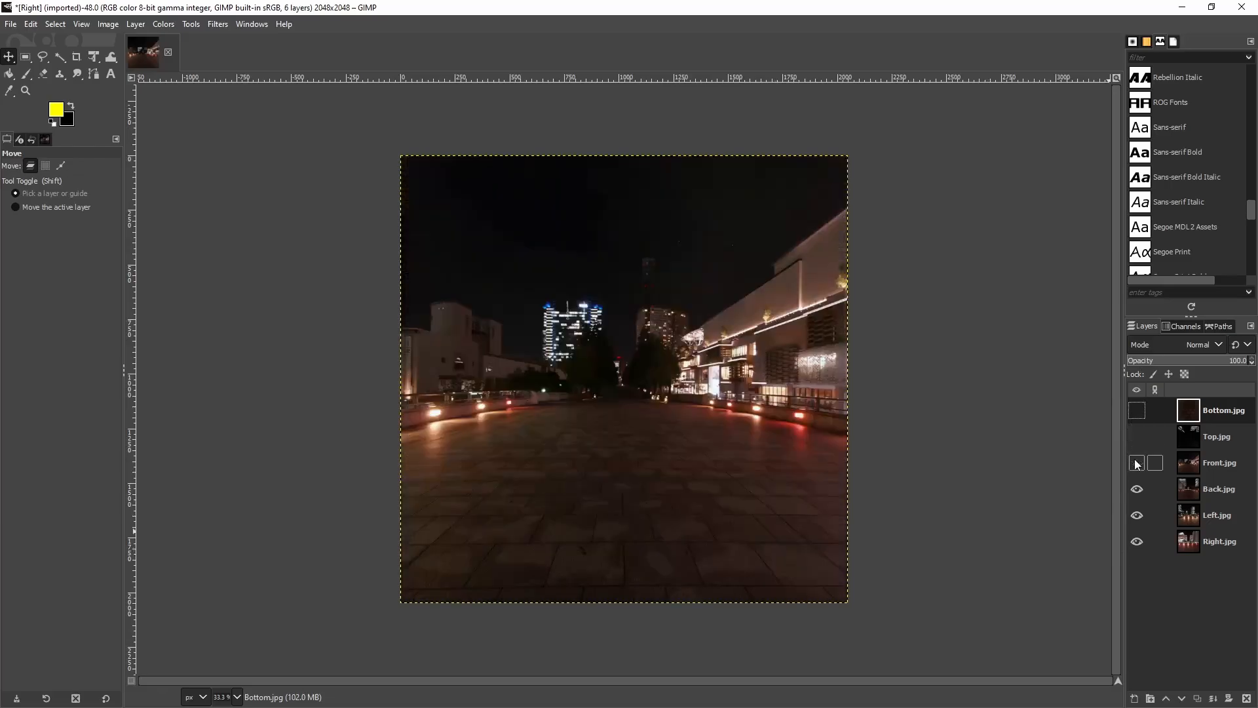
left_click(1137, 463)
left_click(1136, 489)
left_click(1137, 515)
left_click(1137, 541)
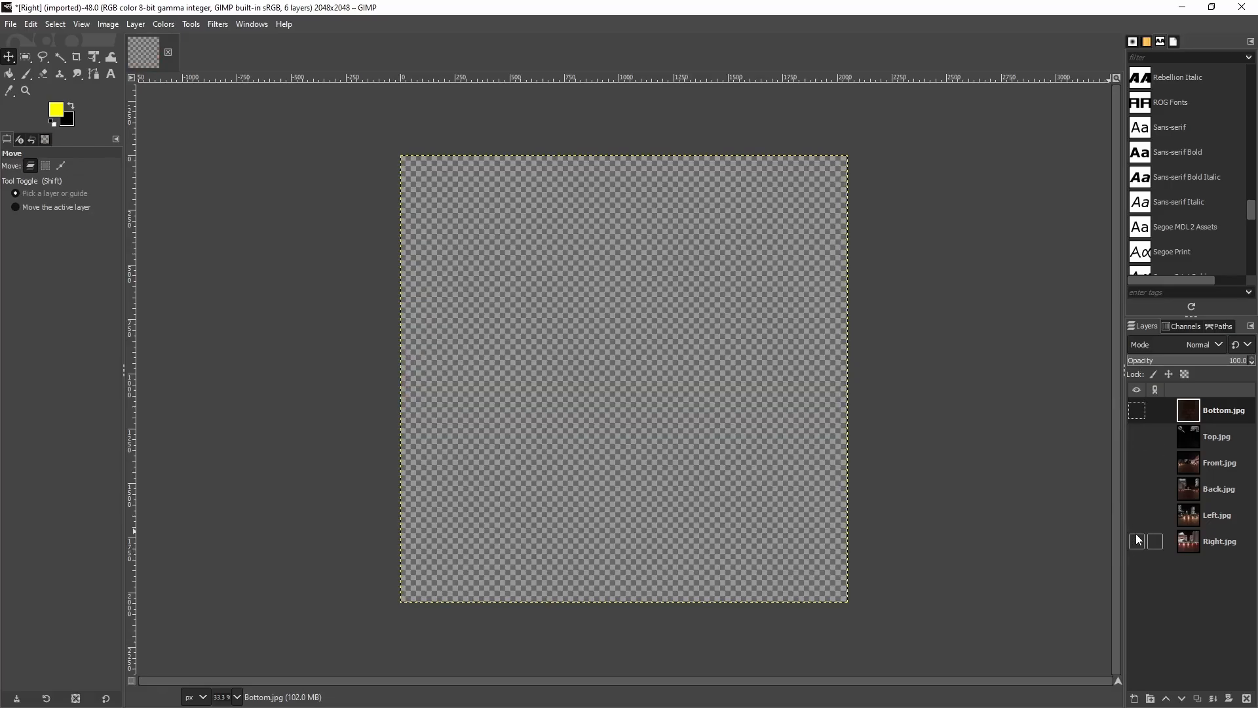
left_click(1213, 541)
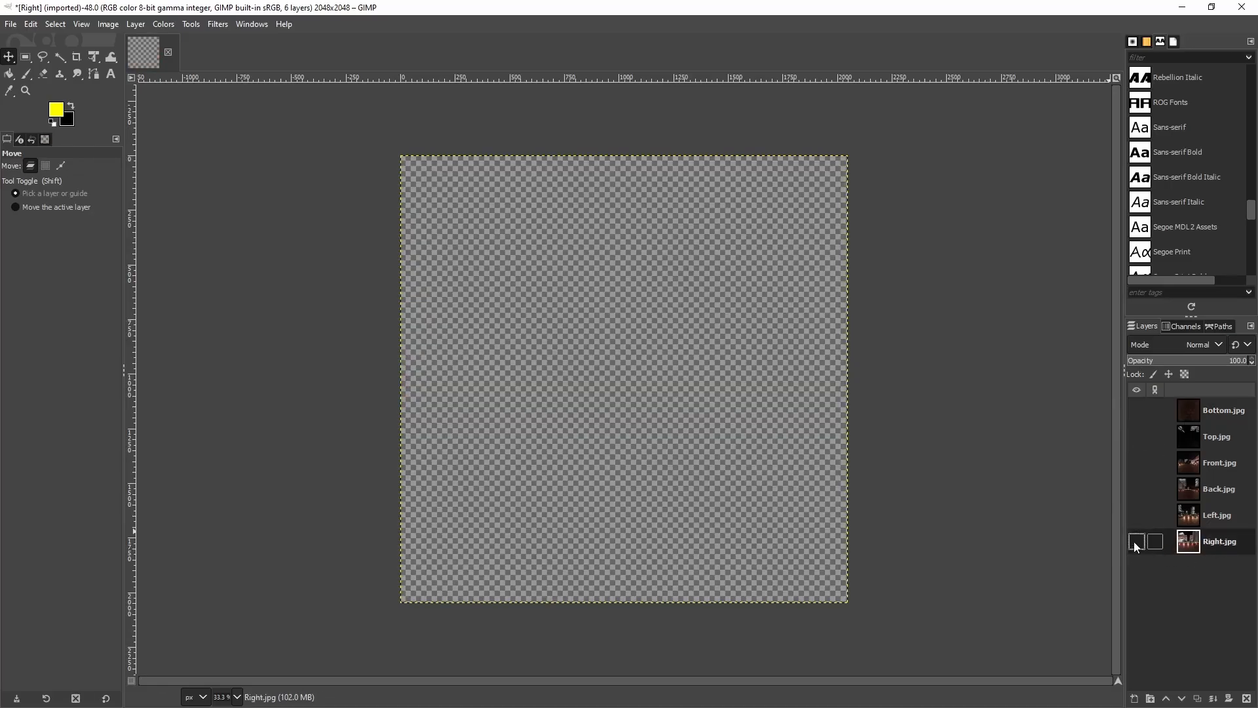
left_click(1137, 541)
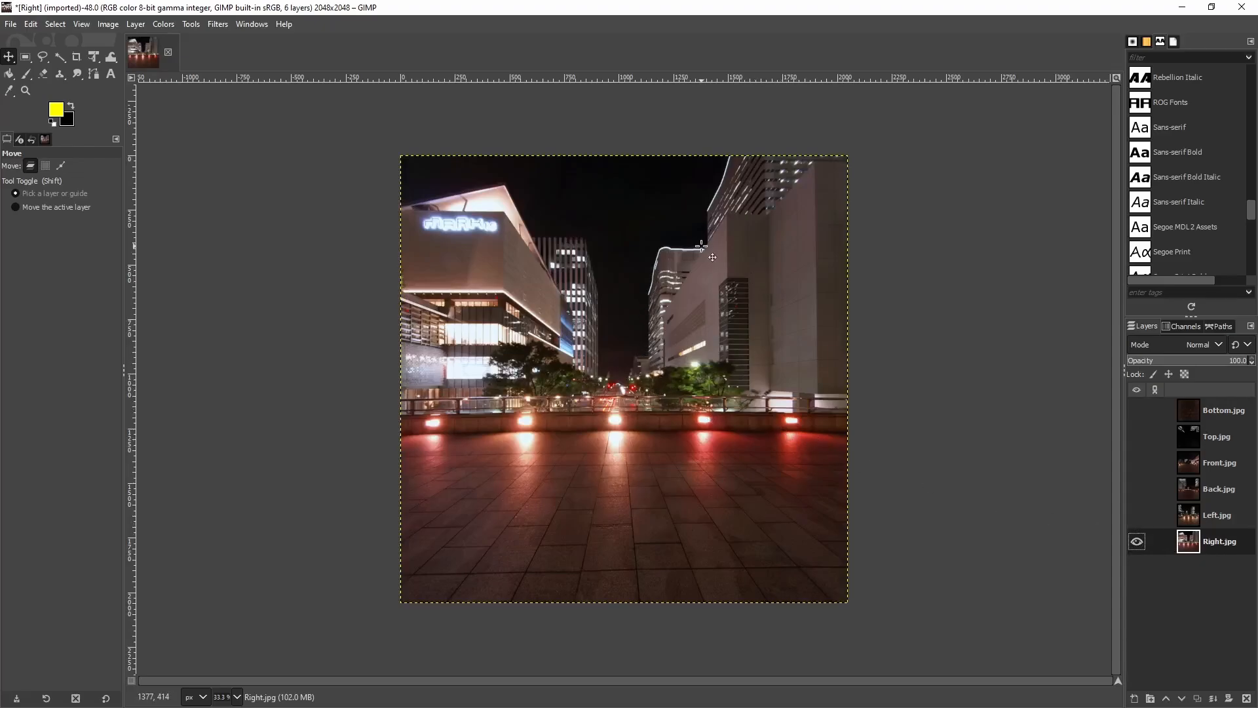
Rotate the Right.jpg layer by -90 degrees with the Rotate tool and hide the layer.
left_click(94, 58)
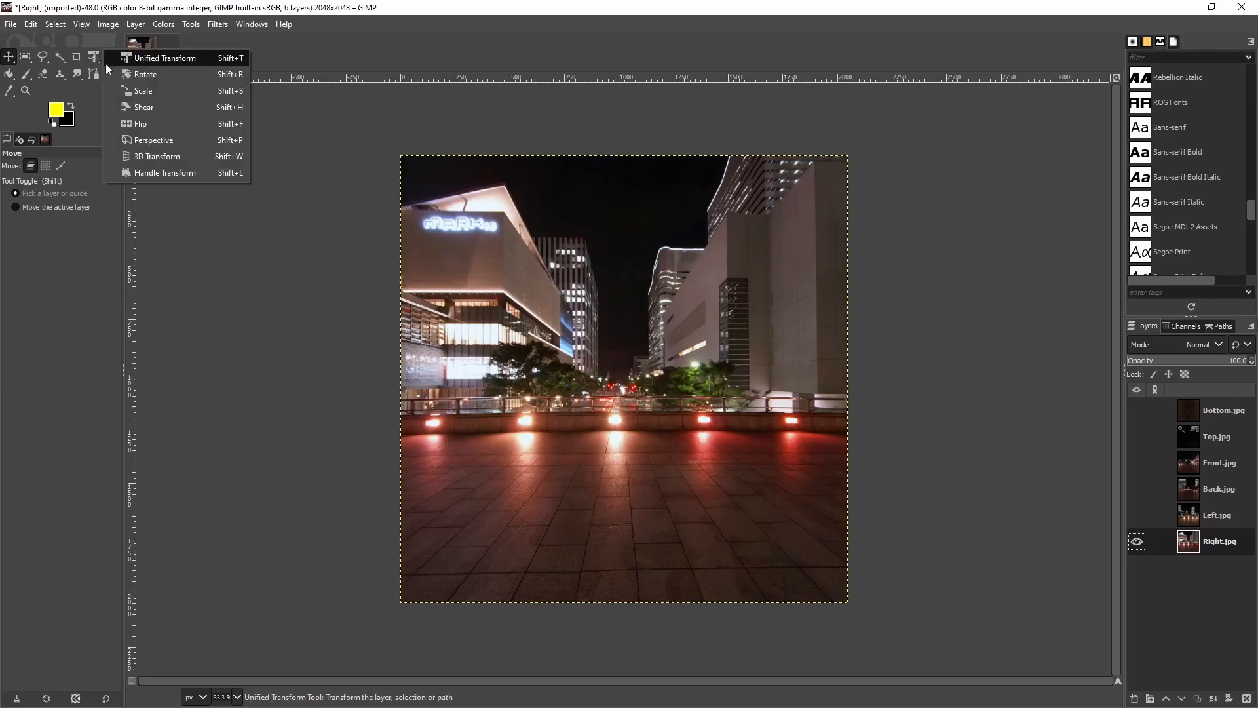
left_click(145, 74)
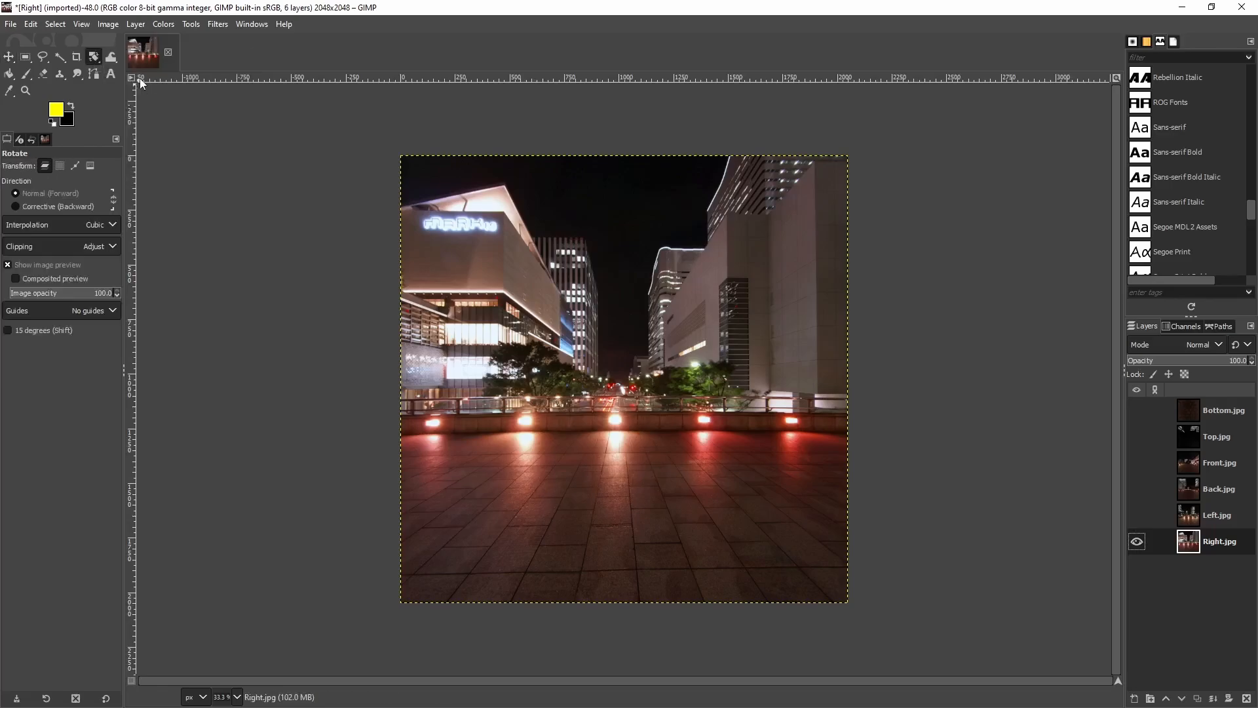
left_click(94, 58)
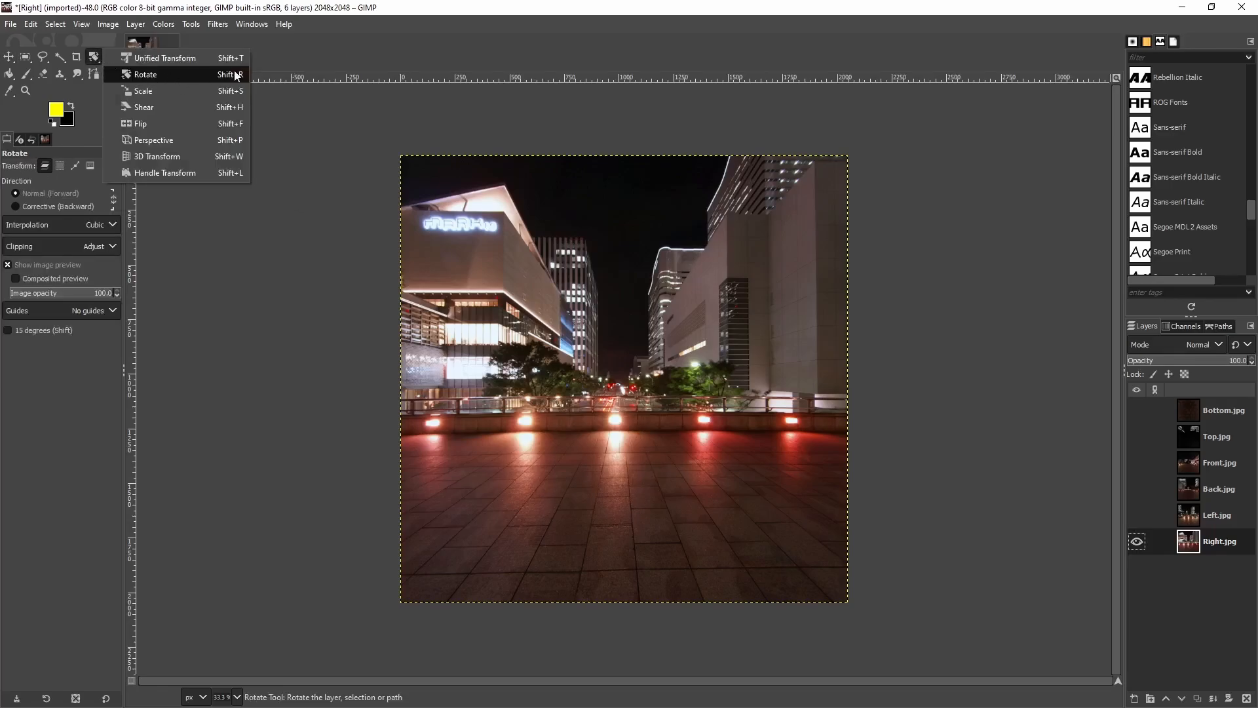
left_click(235, 75)
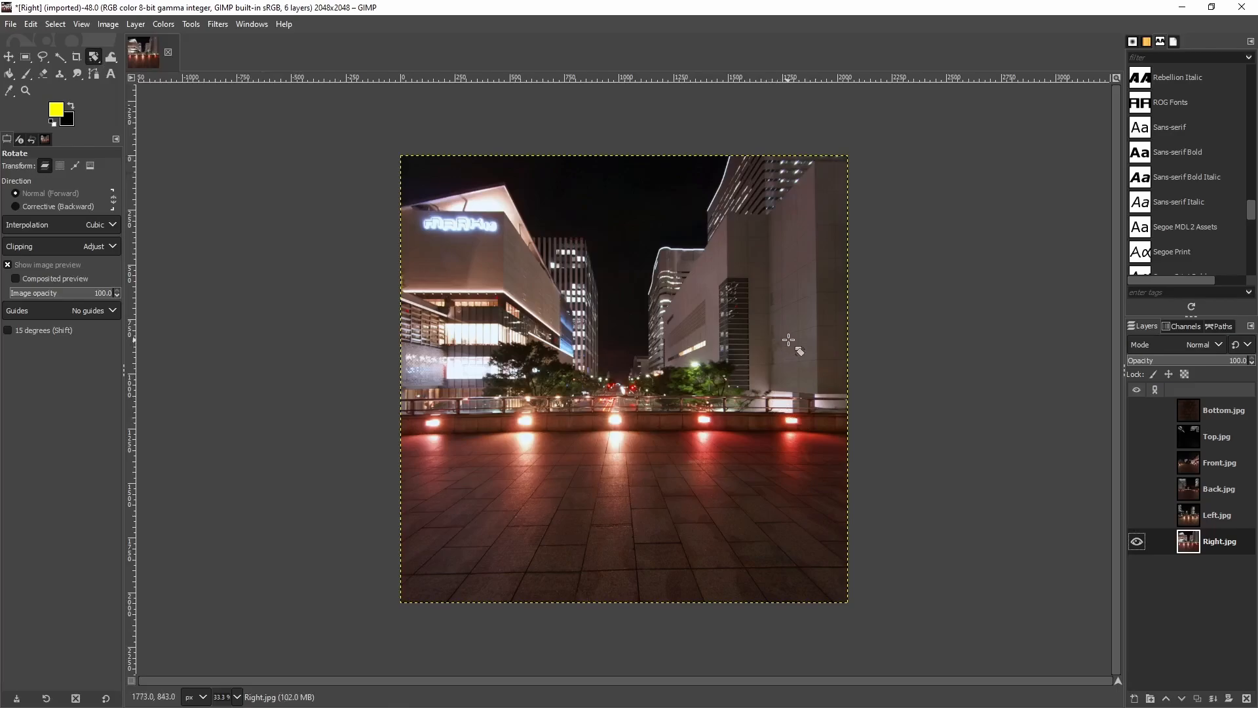
left_click_drag(788, 340, 542, 213)
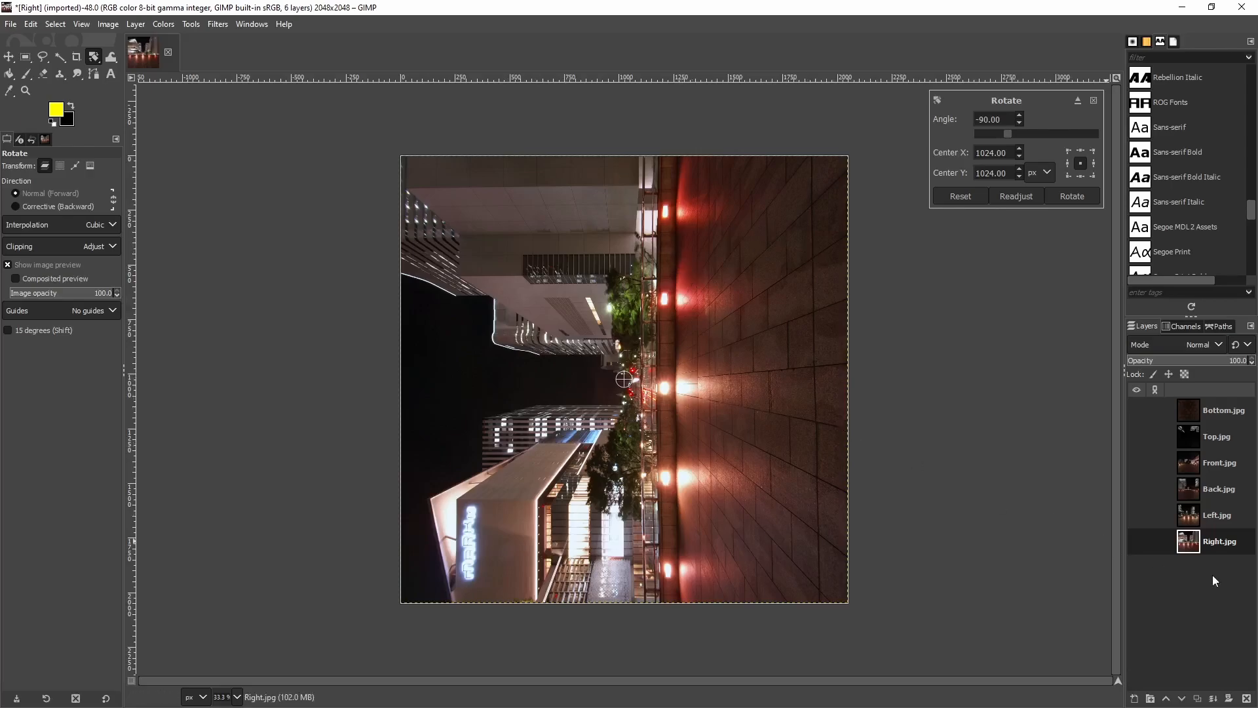
left_click(1068, 197)
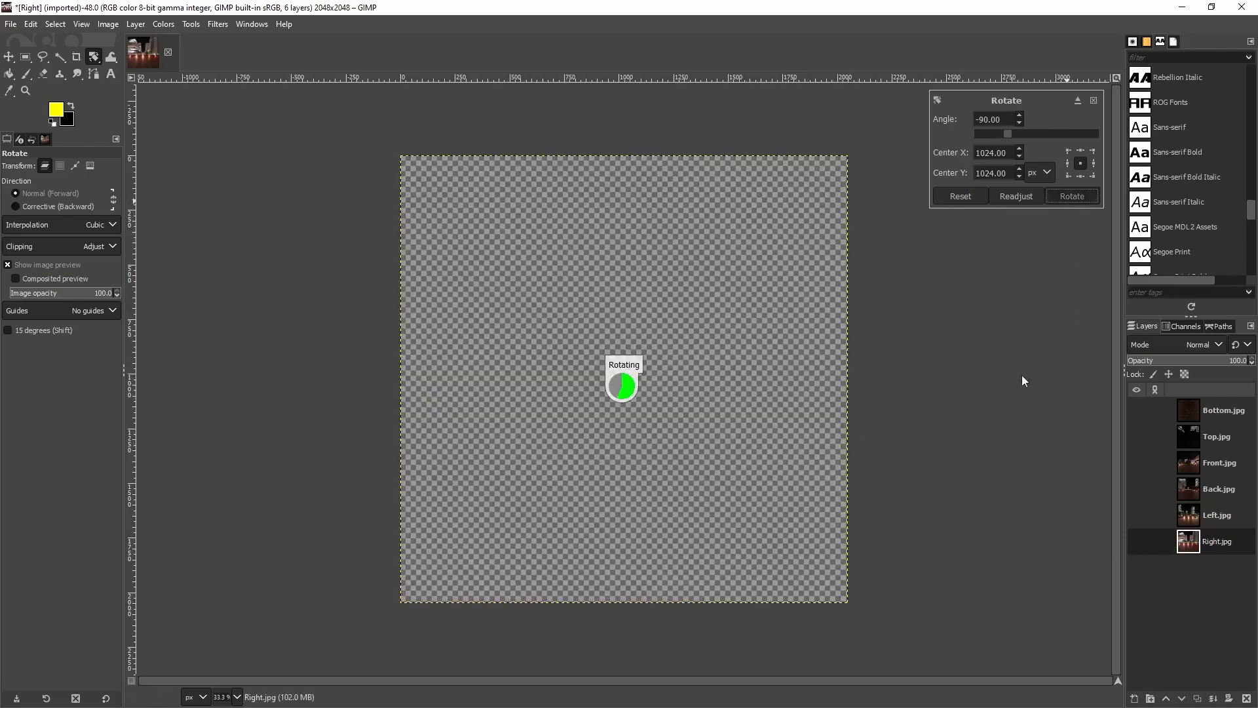
left_click(1136, 541)
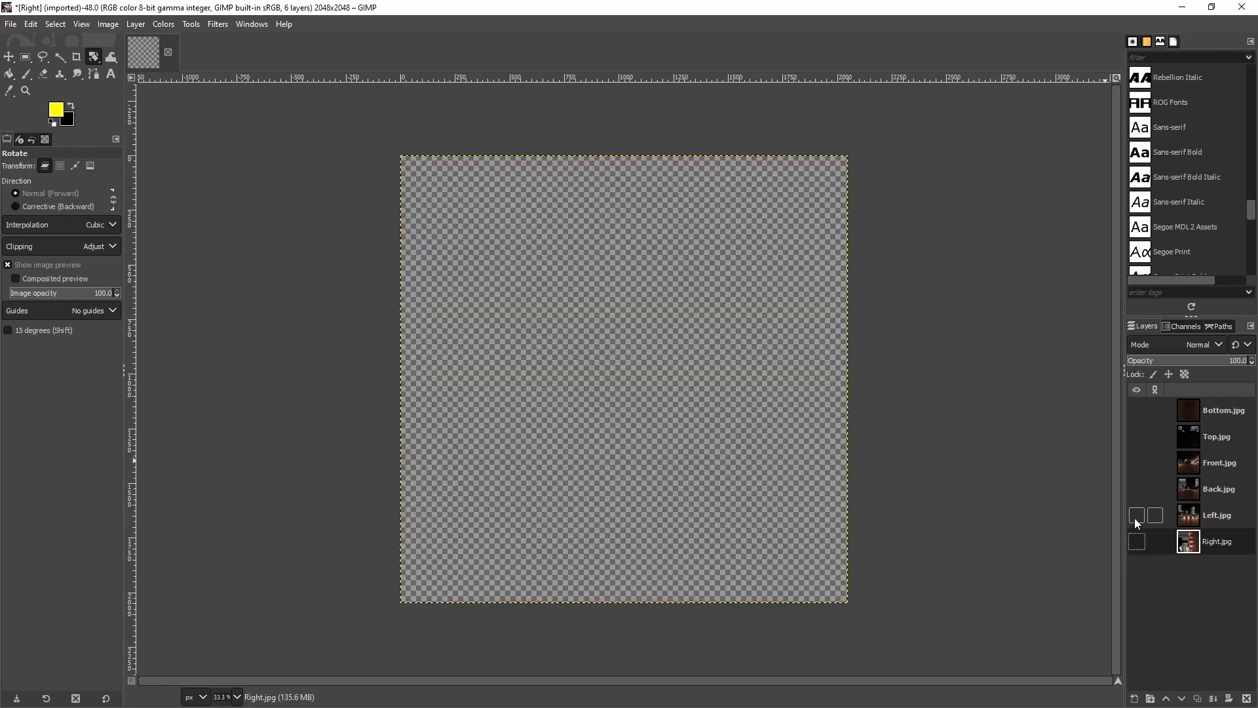
Show the Left.jpg layer, rotate it 90 degrees clockwise, and hide it again.
left_click(1217, 516)
left_click(1137, 515)
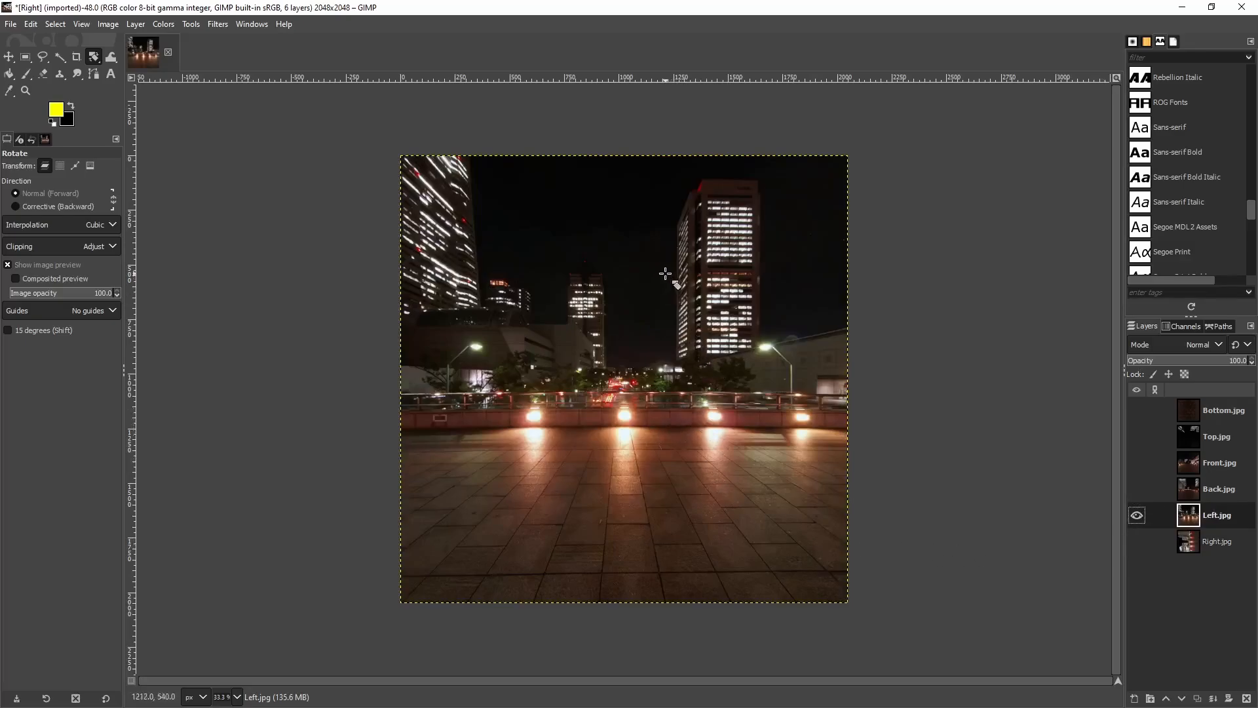
left_click_drag(652, 258, 747, 401, "shift")
left_click(1067, 196)
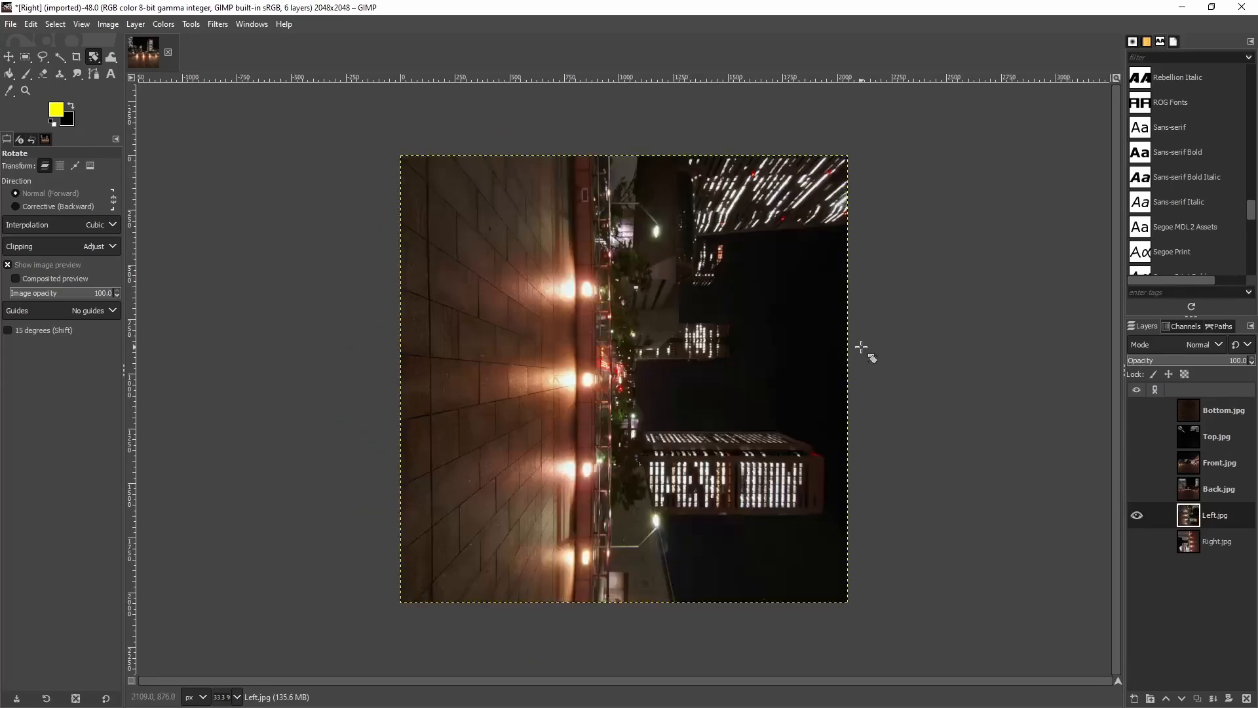
left_click(1135, 517)
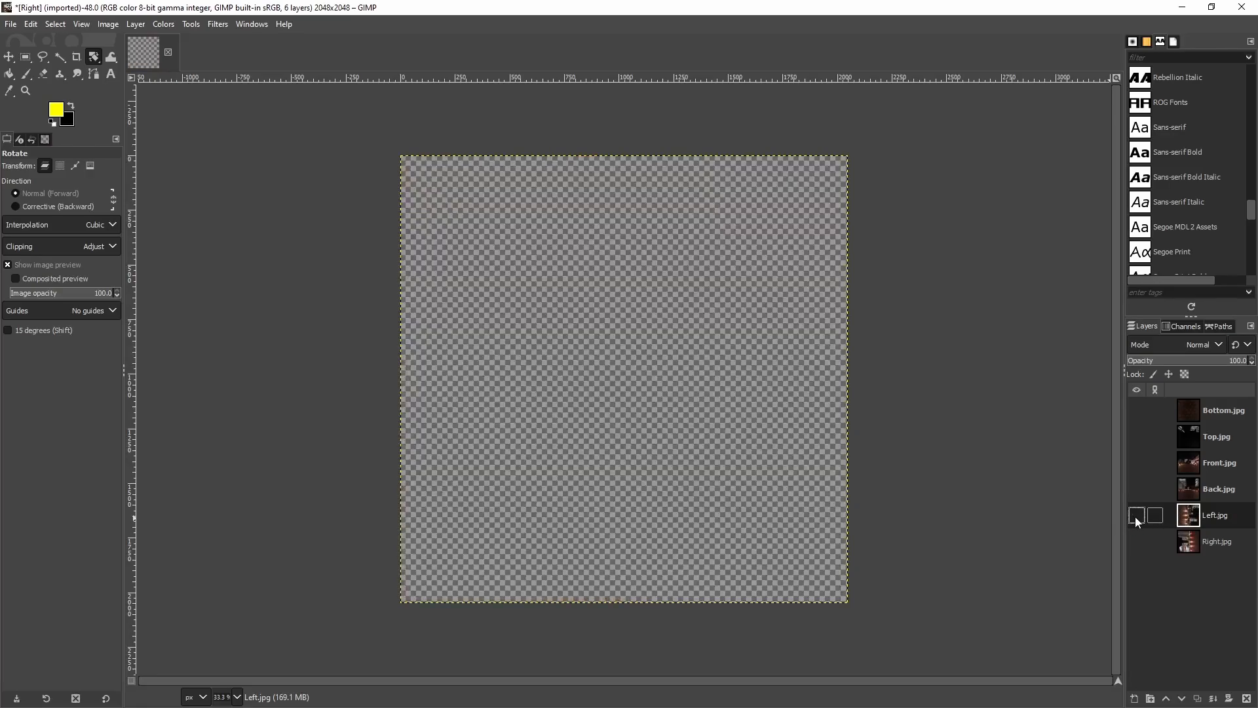
Show the Back.jpg layer, rotate it 180 degrees, and hide it again.
left_click(1205, 492)
left_click(1137, 491)
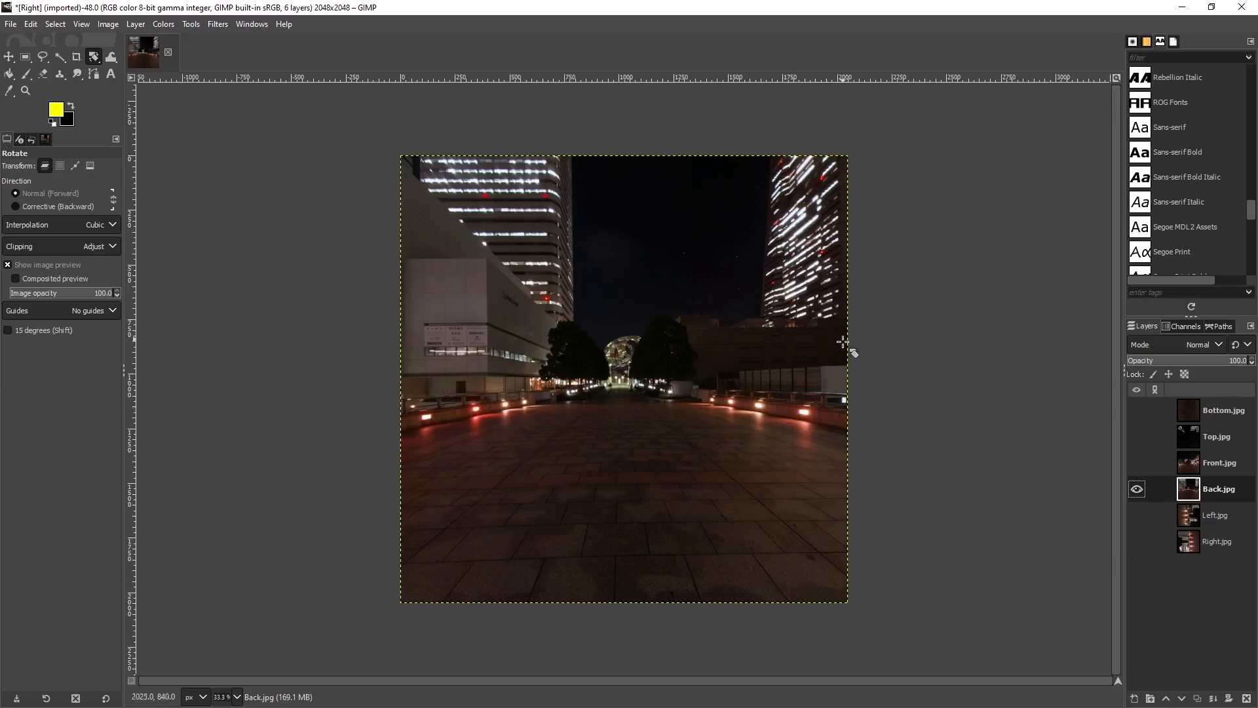
left_click_drag(672, 220, 579, 555, "shift")
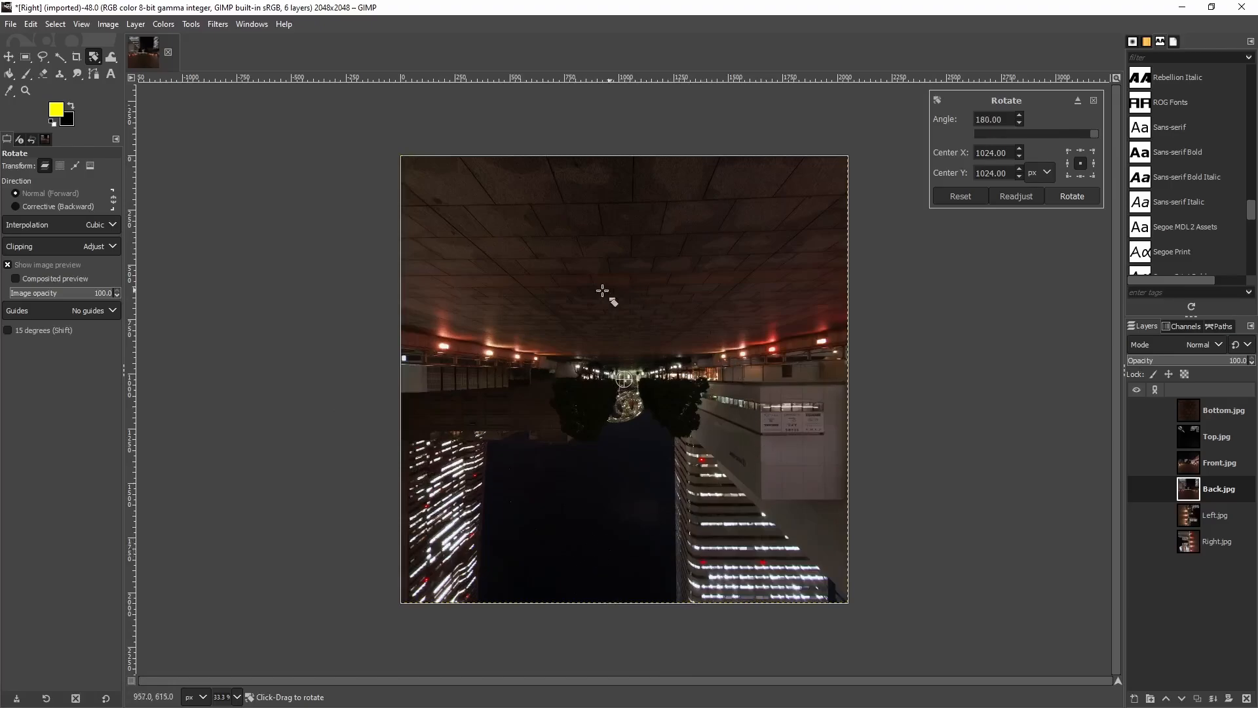
left_click(1072, 197)
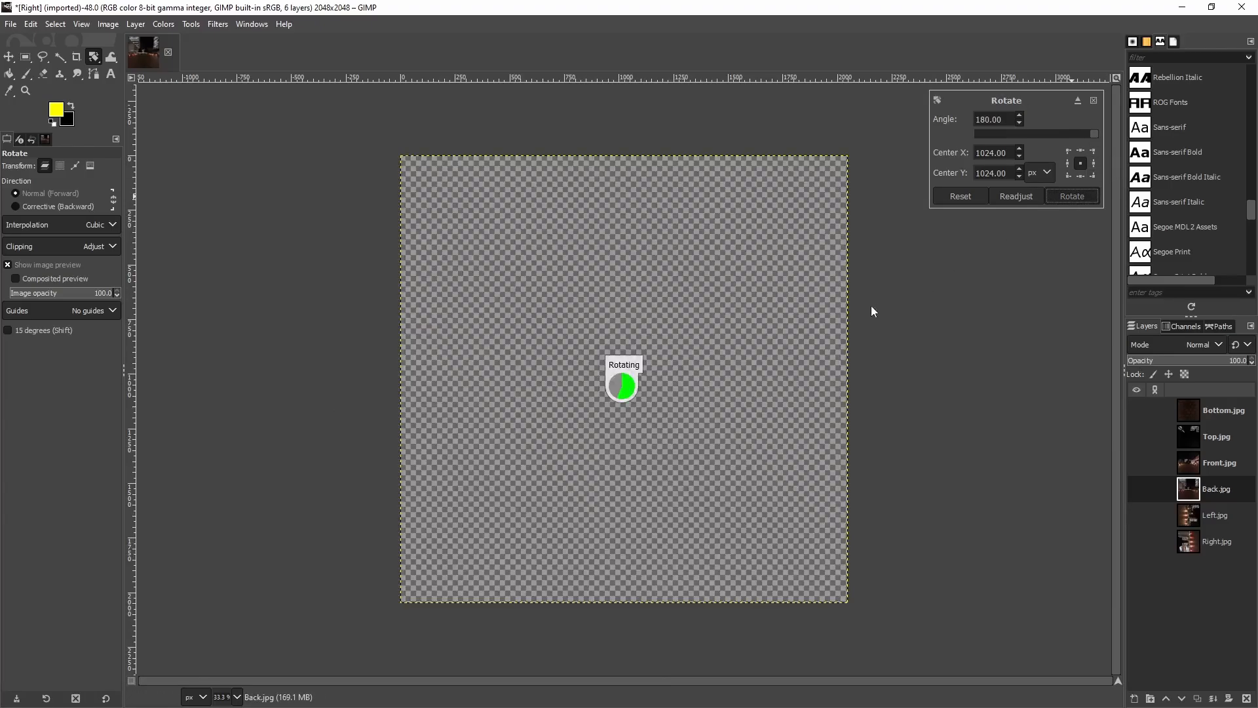
left_click(1137, 488)
Check the orientation of the Front.jpg and Top.jpg layers one at a time, hiding each again.
left_click(1137, 462)
left_click(1215, 464)
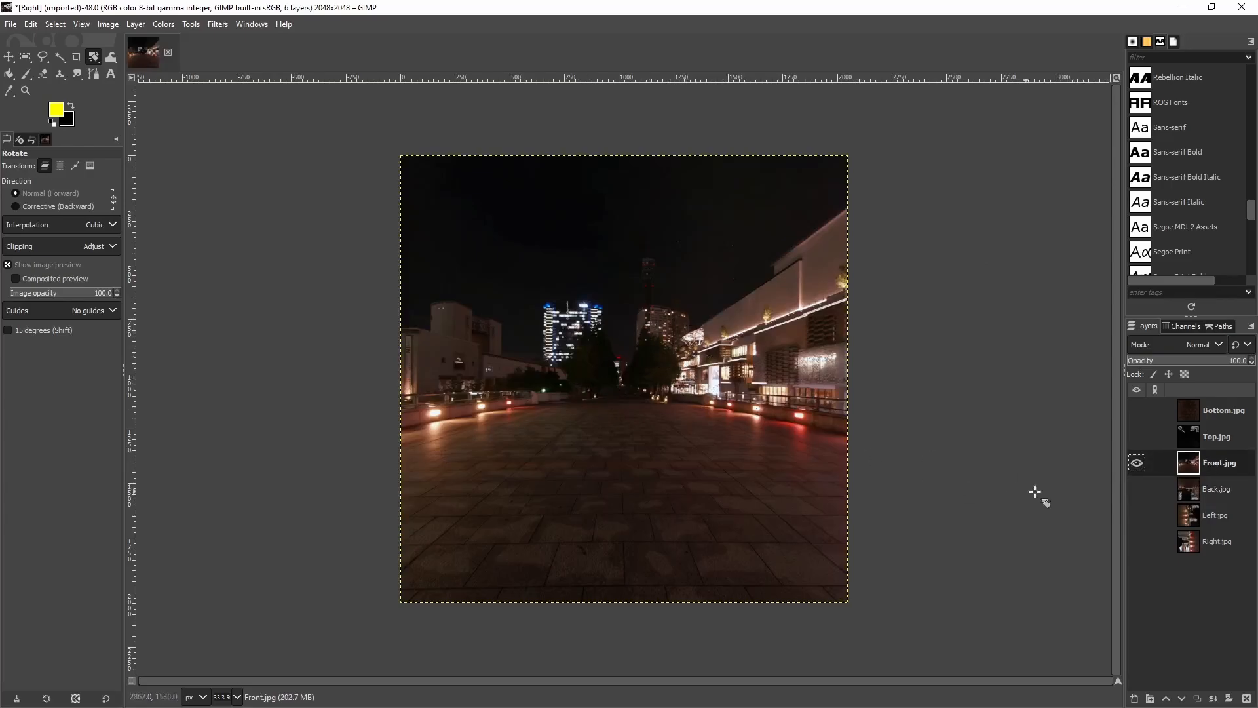
left_click(1137, 463)
left_click(1217, 438)
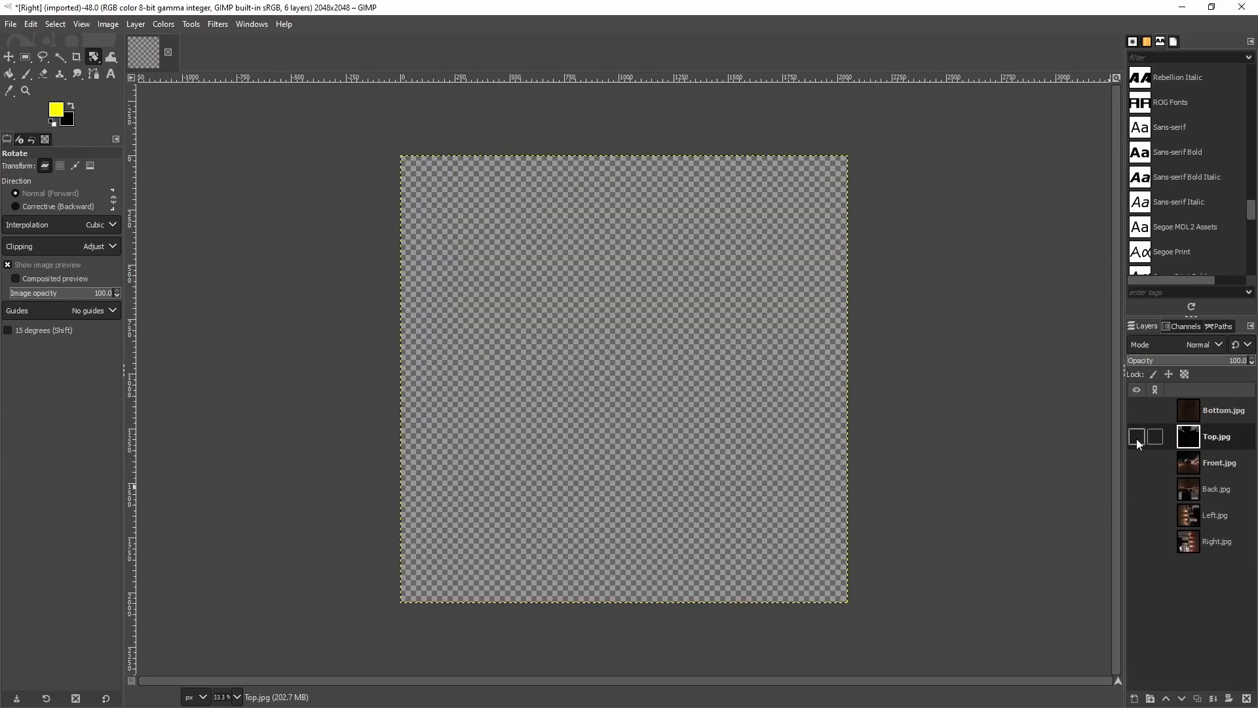
left_click(1137, 437)
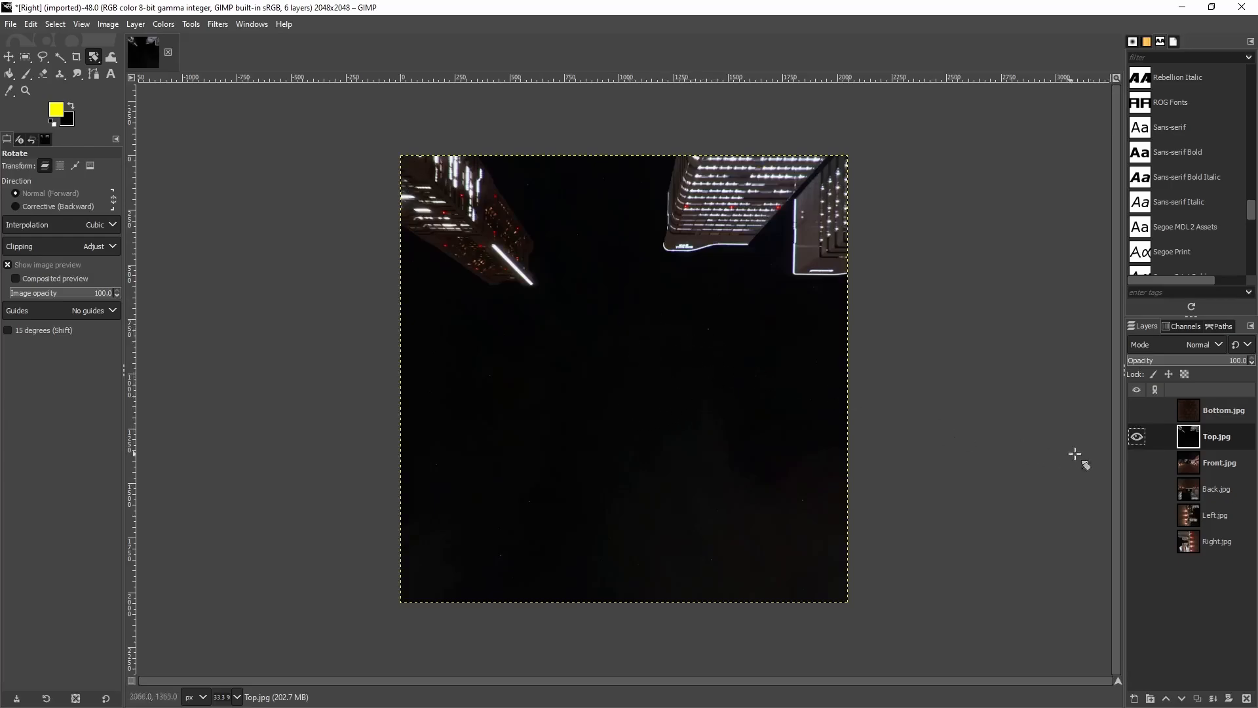
left_click(1137, 438)
Show the Bottom.jpg layer, rotate it 180 degrees, and hide it again.
left_click(1137, 410)
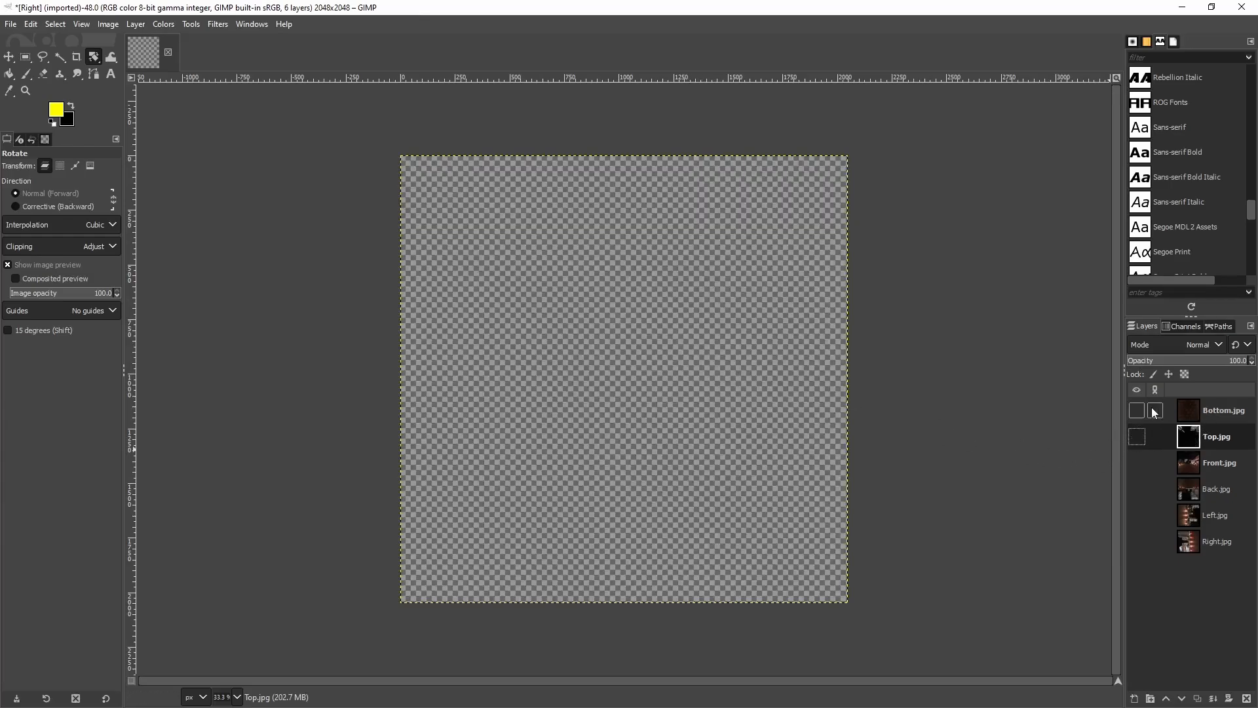
left_click(1208, 410)
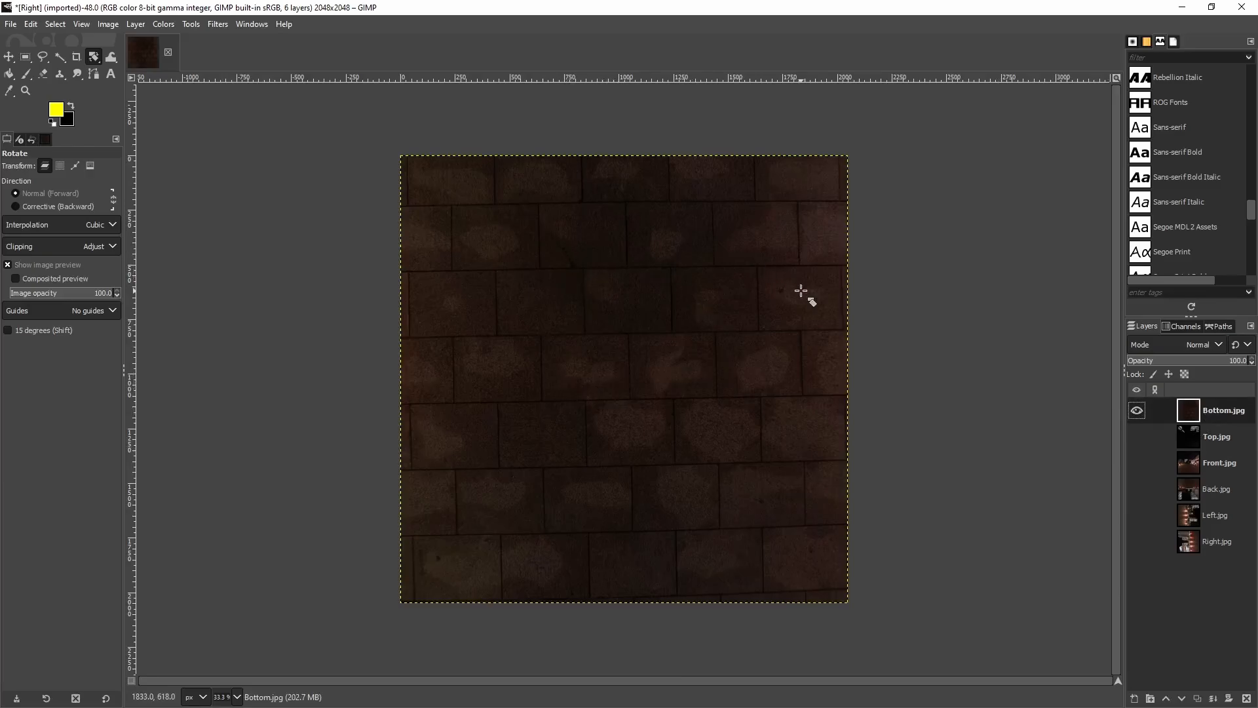
left_click(604, 234)
left_click_drag(604, 234, 641, 482, "shift")
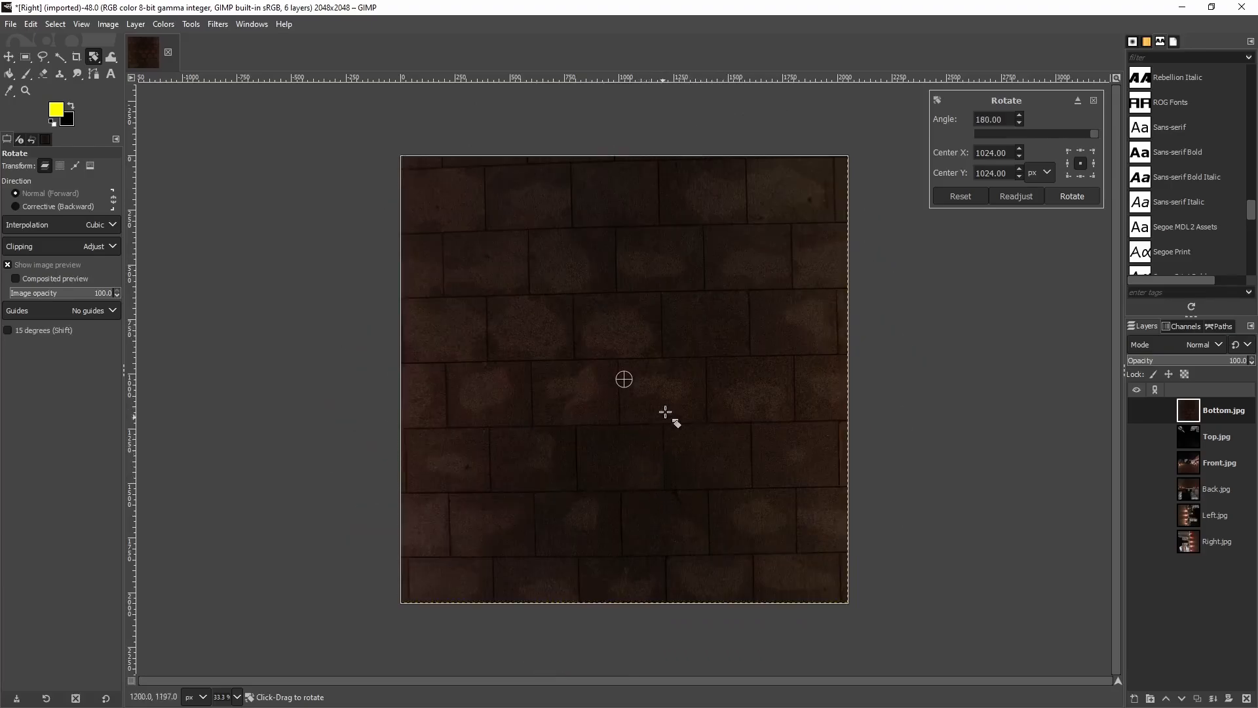
left_click(1067, 197)
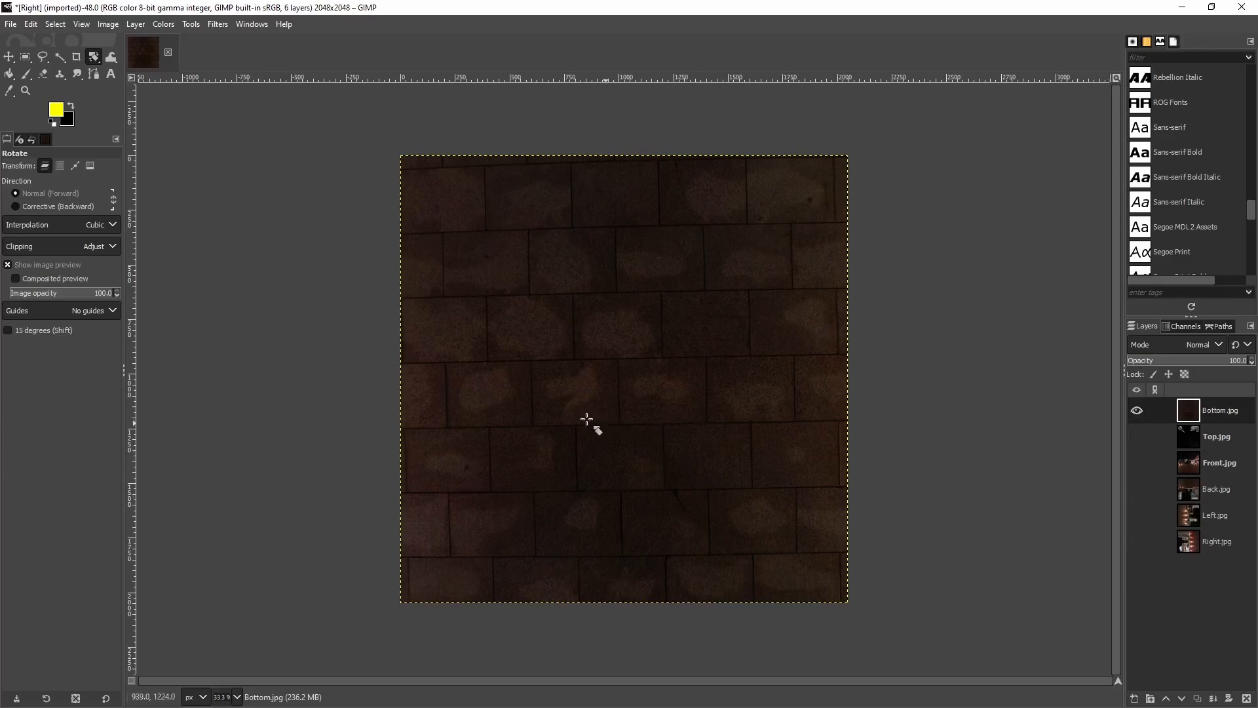
left_click(1136, 410)
Show only the Right.jpg layer, make it active, and set the Alignment tool to align relative to the image.
left_click(1137, 542)
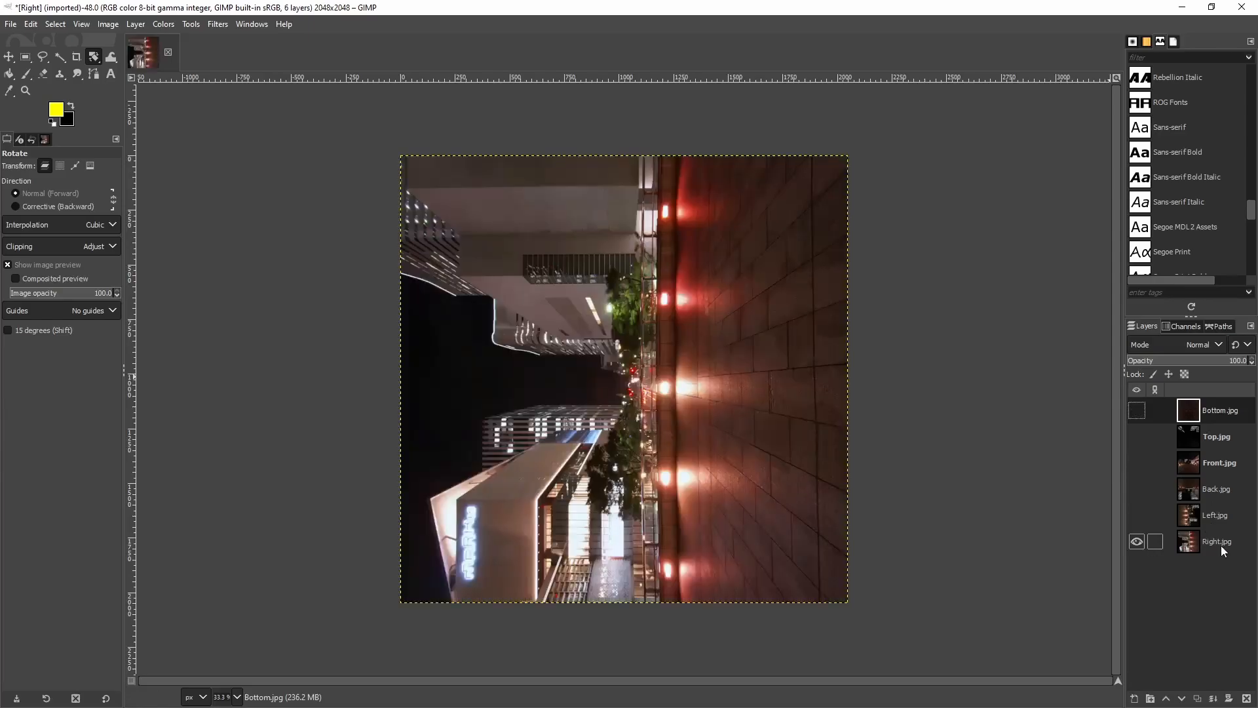
left_click(1219, 541)
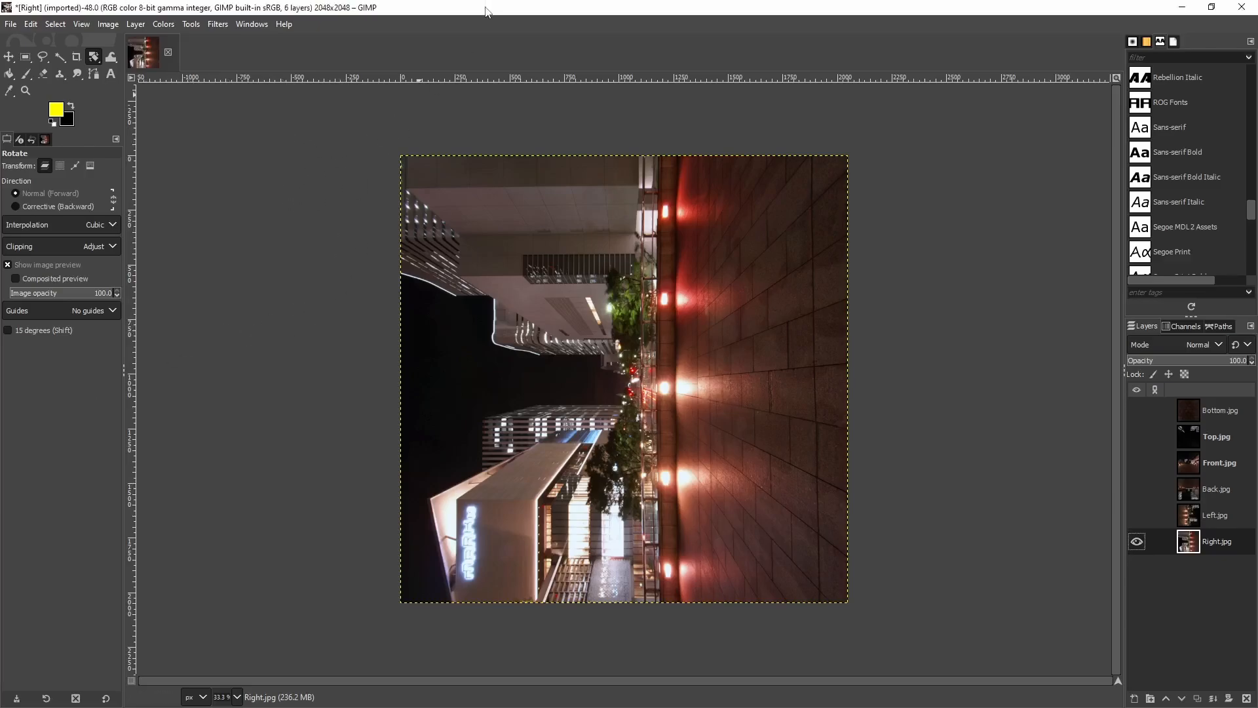
left_click(8, 59)
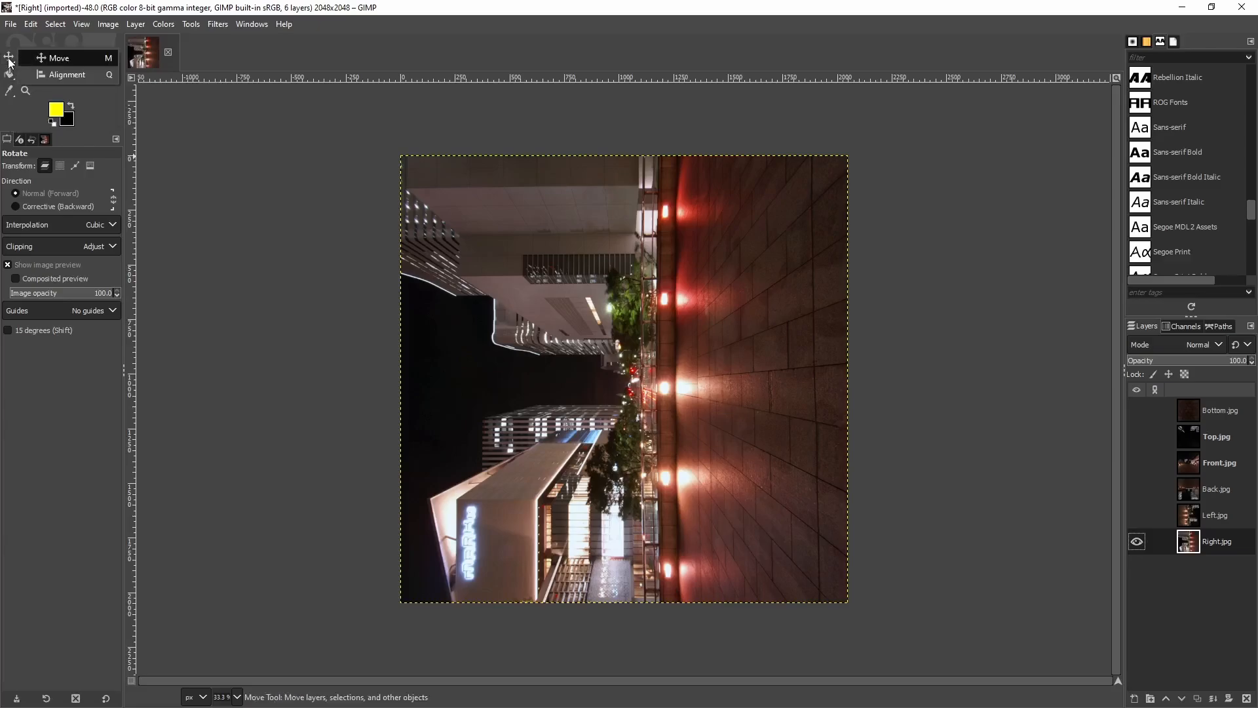
left_click(59, 74)
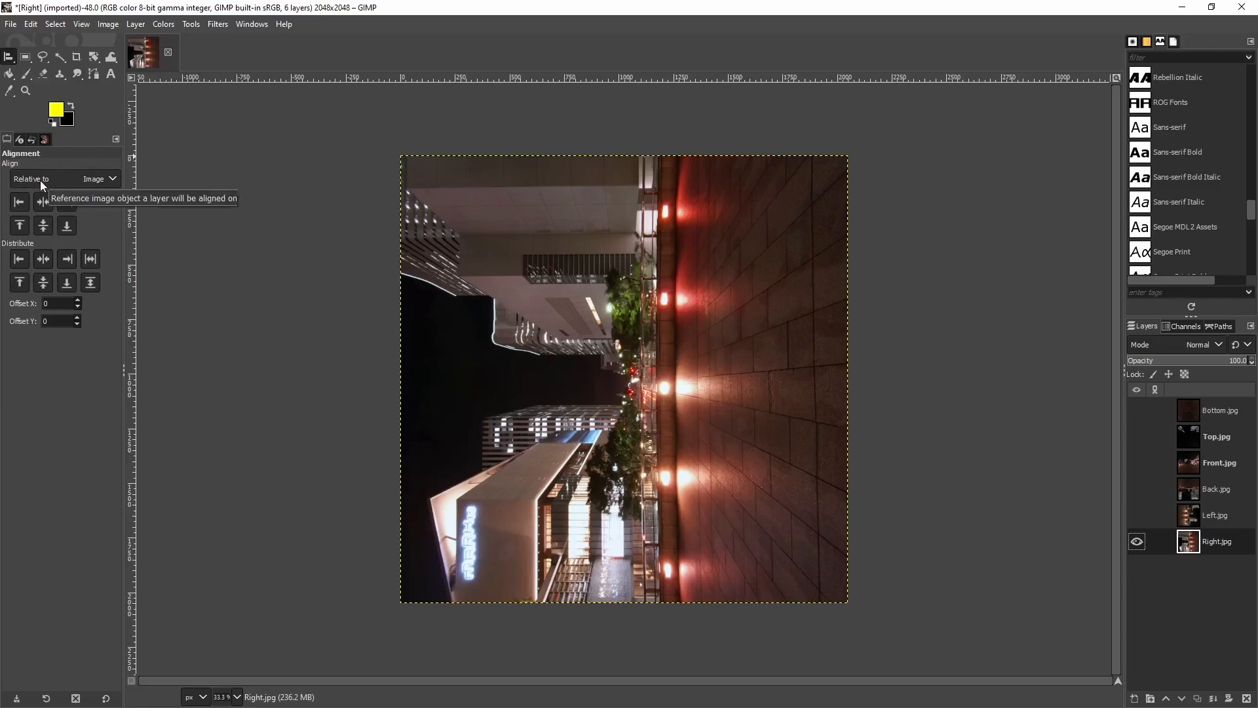
left_click(102, 187)
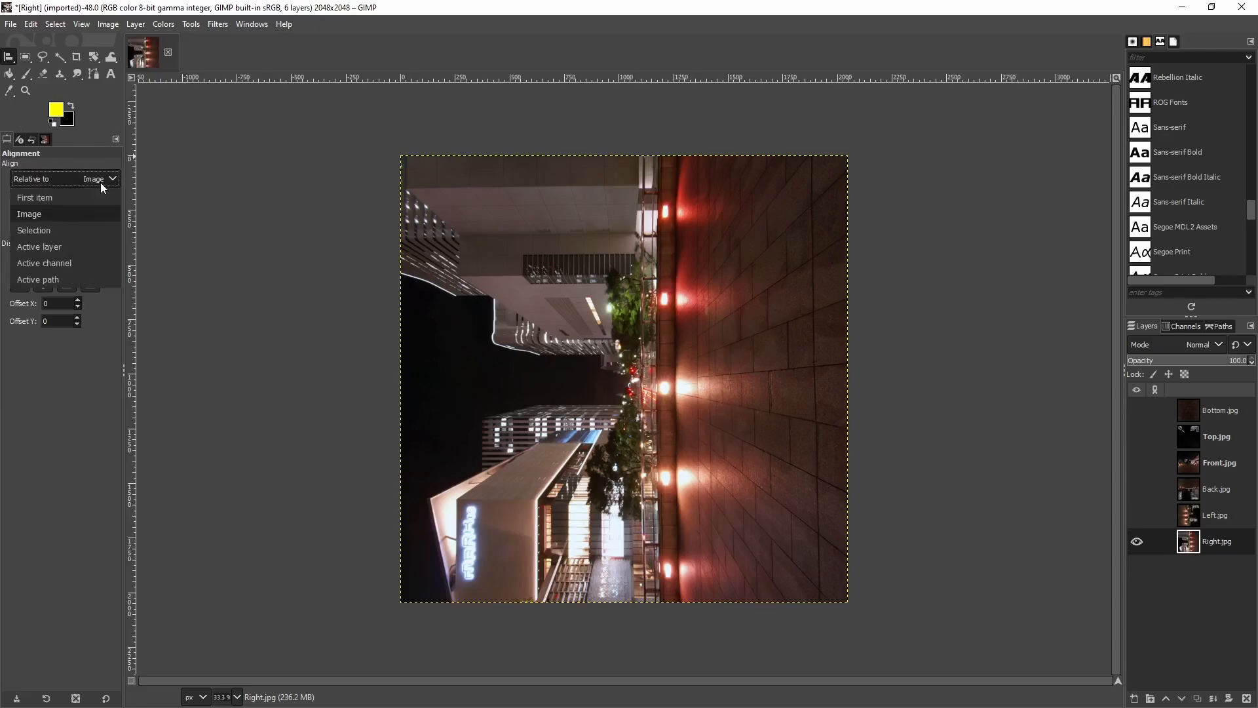
left_click(49, 217)
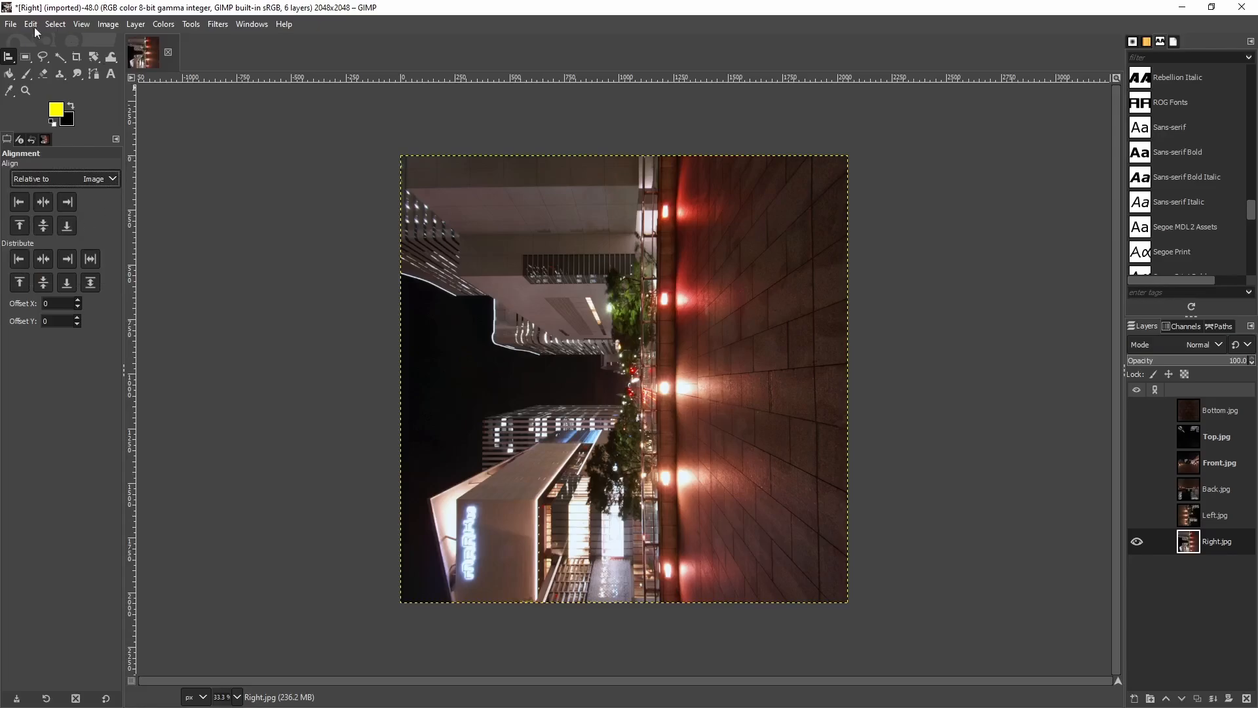
Create a new image 6144 px wide and 2048 px high.
left_click(11, 25)
left_click(26, 41)
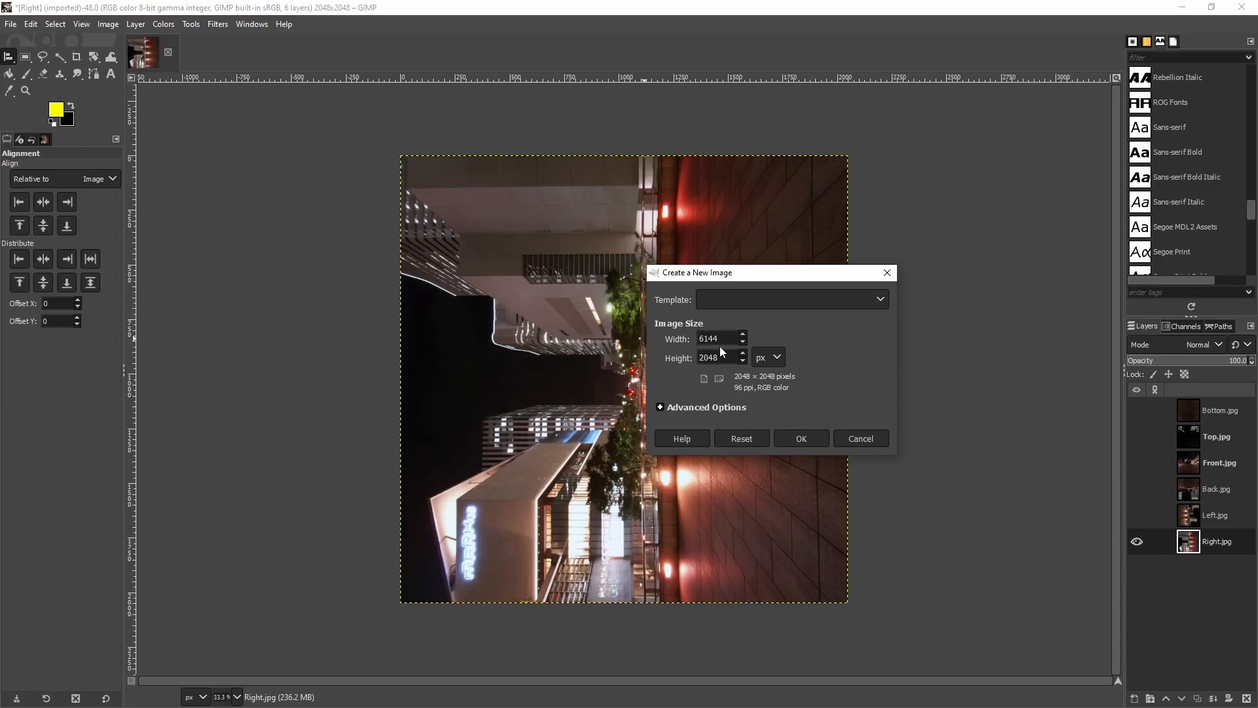
left_click(790, 435)
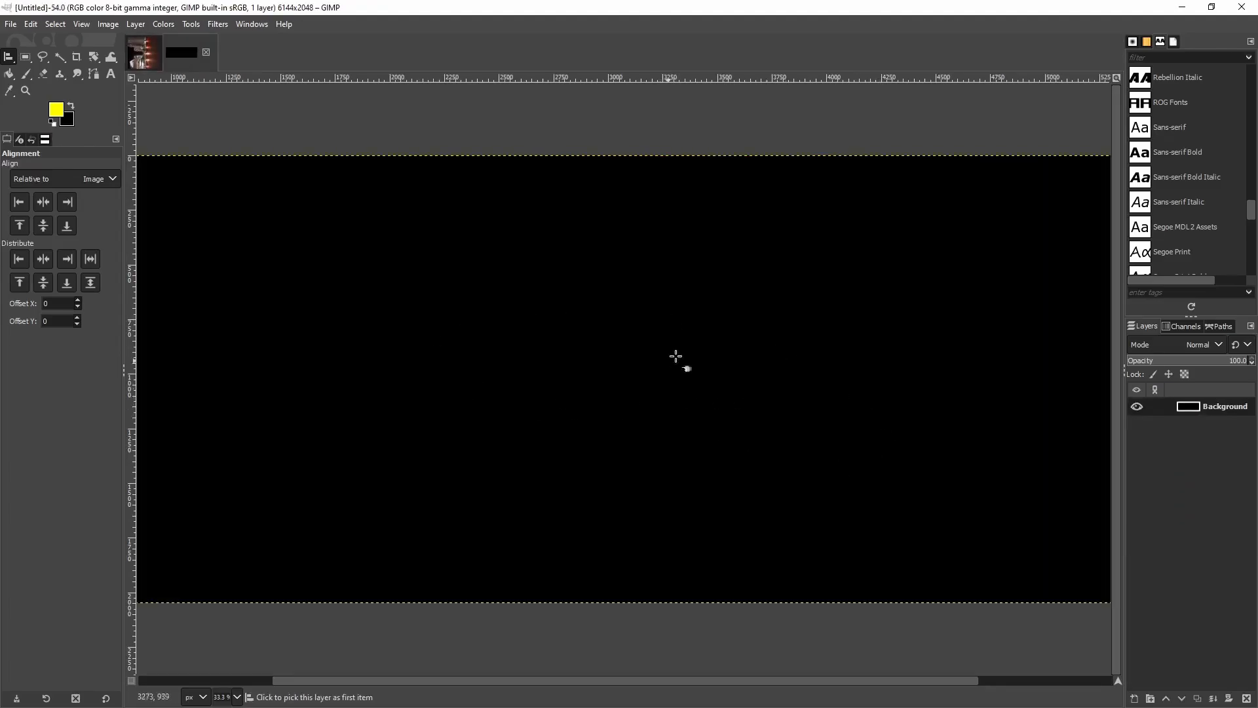
Copy the visible Right.jpg face from the source image and paste it into the 6144 x 2048 image as a new layer.
left_click(145, 53)
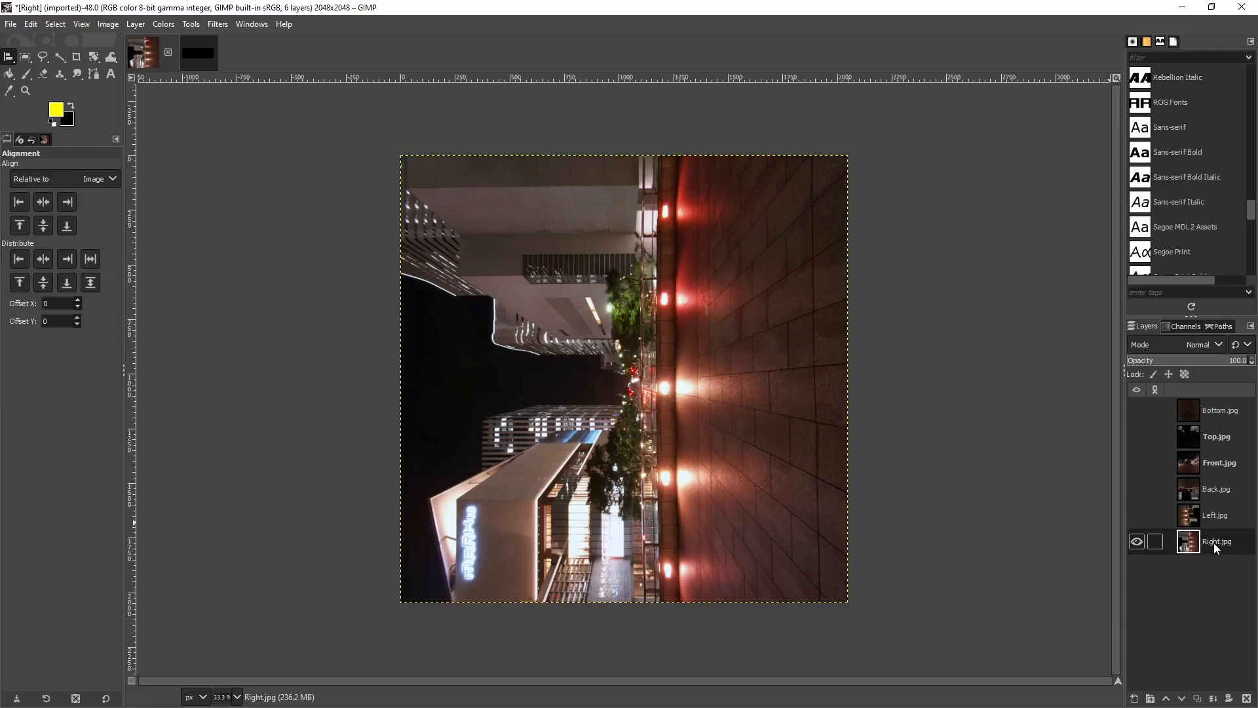
right_click(585, 389)
mouse_move(639, 427)
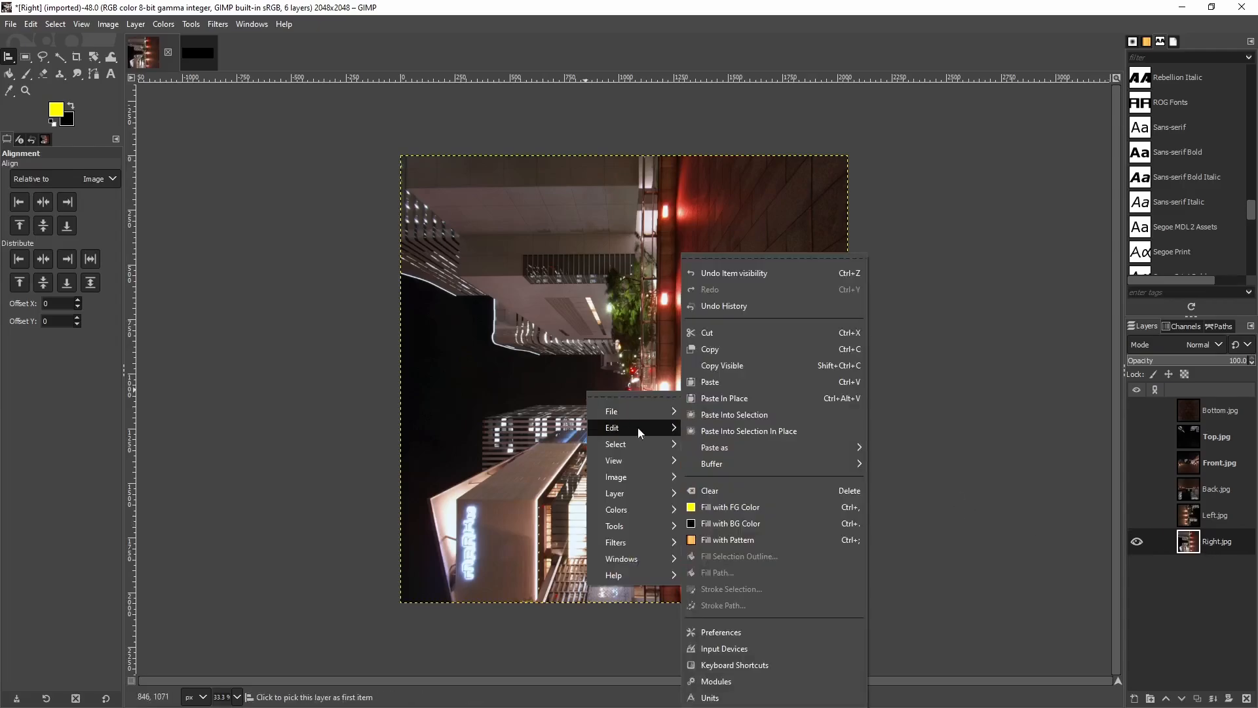
left_click(724, 367)
left_click(199, 57)
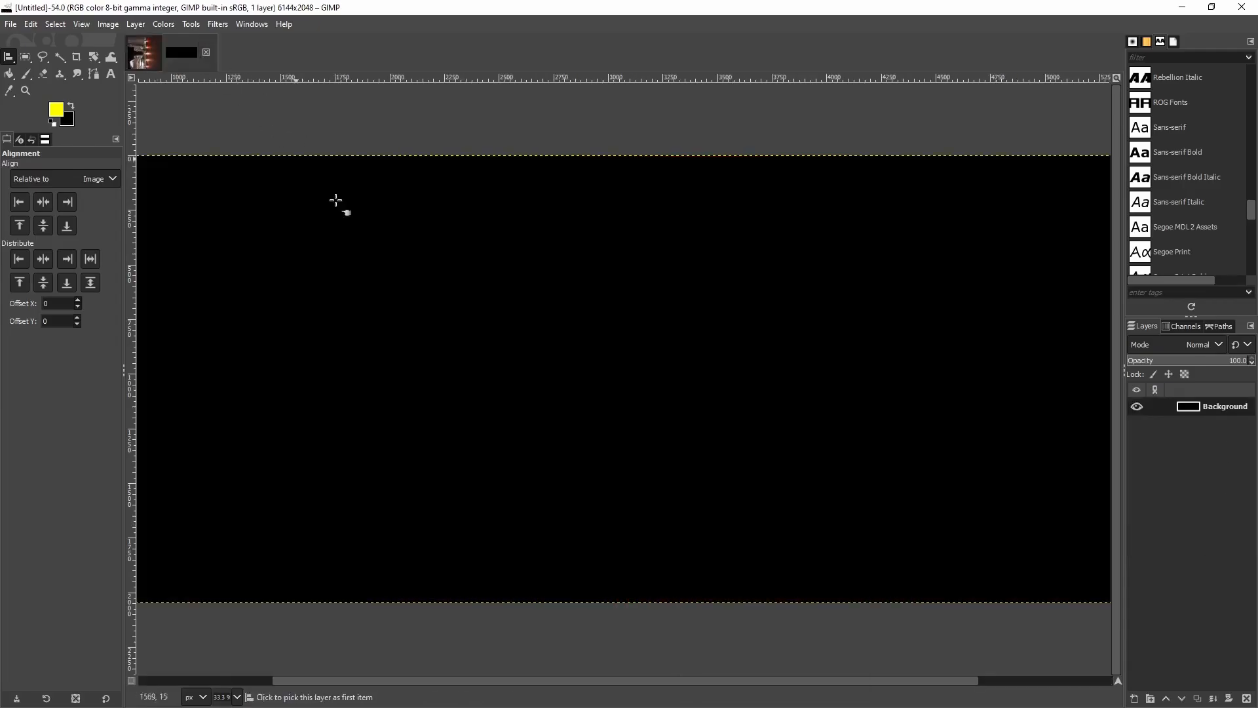
right_click(568, 379)
mouse_move(632, 410)
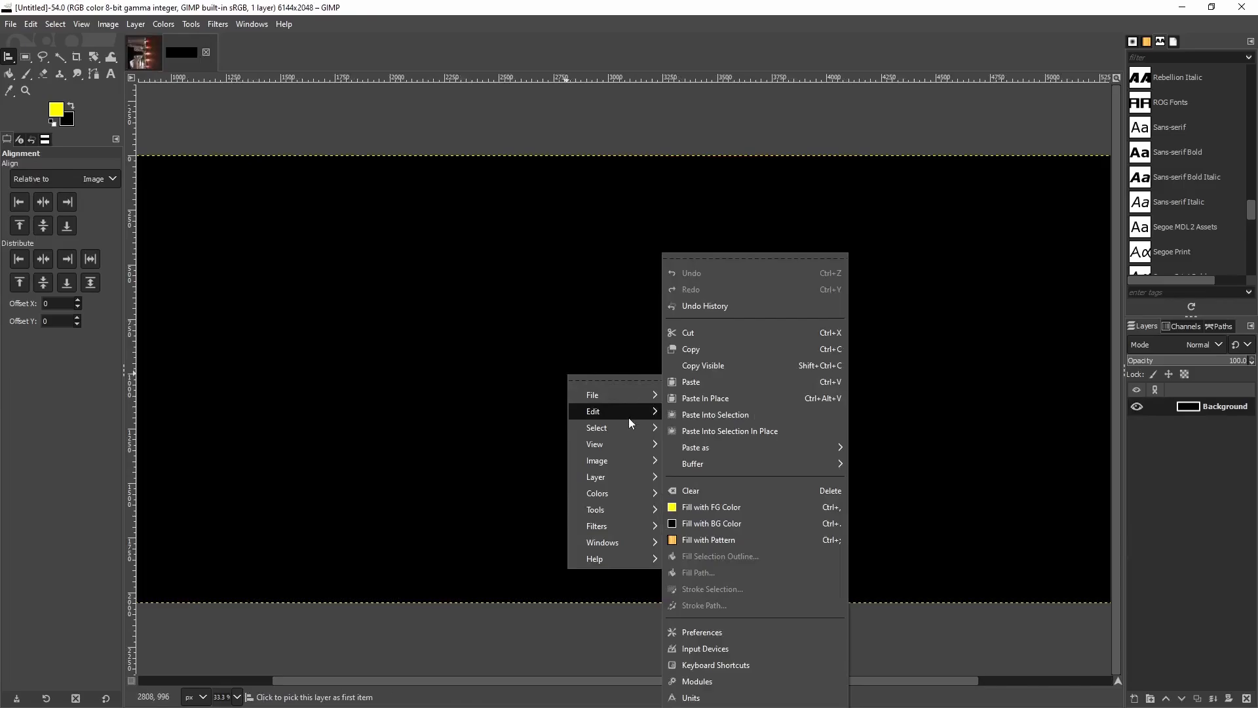
left_click(690, 386)
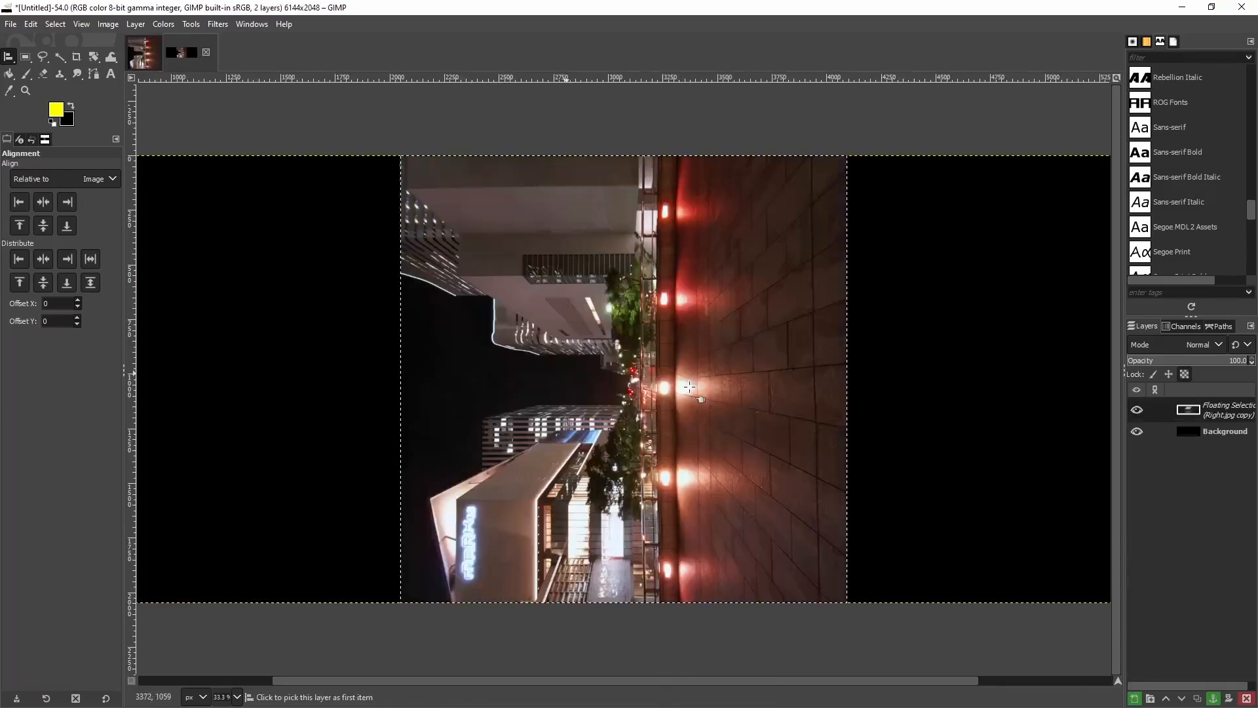
left_click(1134, 698)
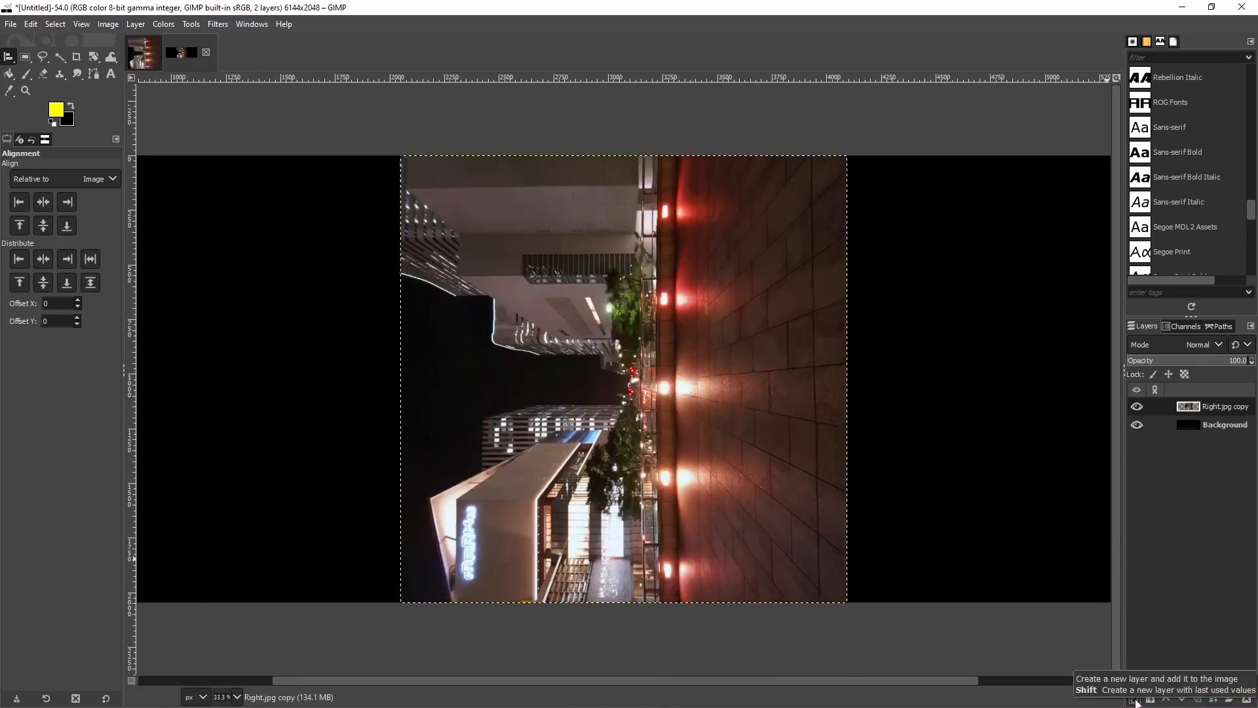
Delete the black Background layer and align the Right.jpg copy layer to the left edge of the image.
right_click(1211, 424)
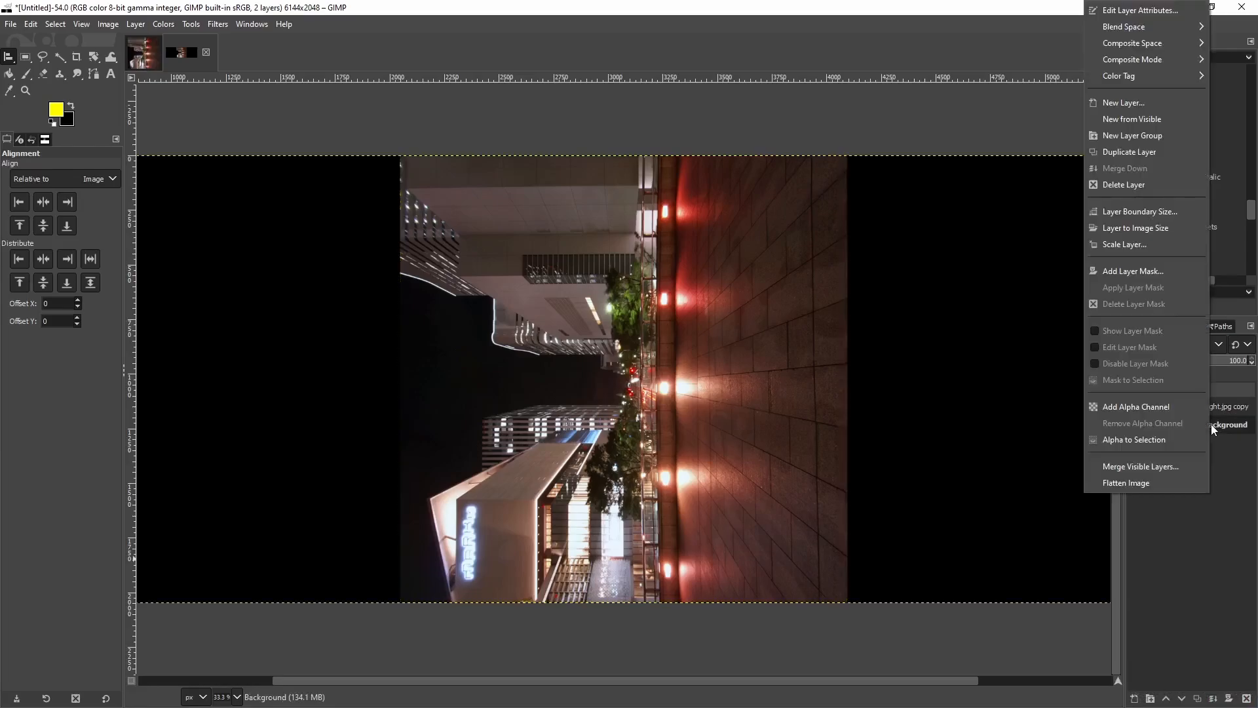
left_click(1123, 185)
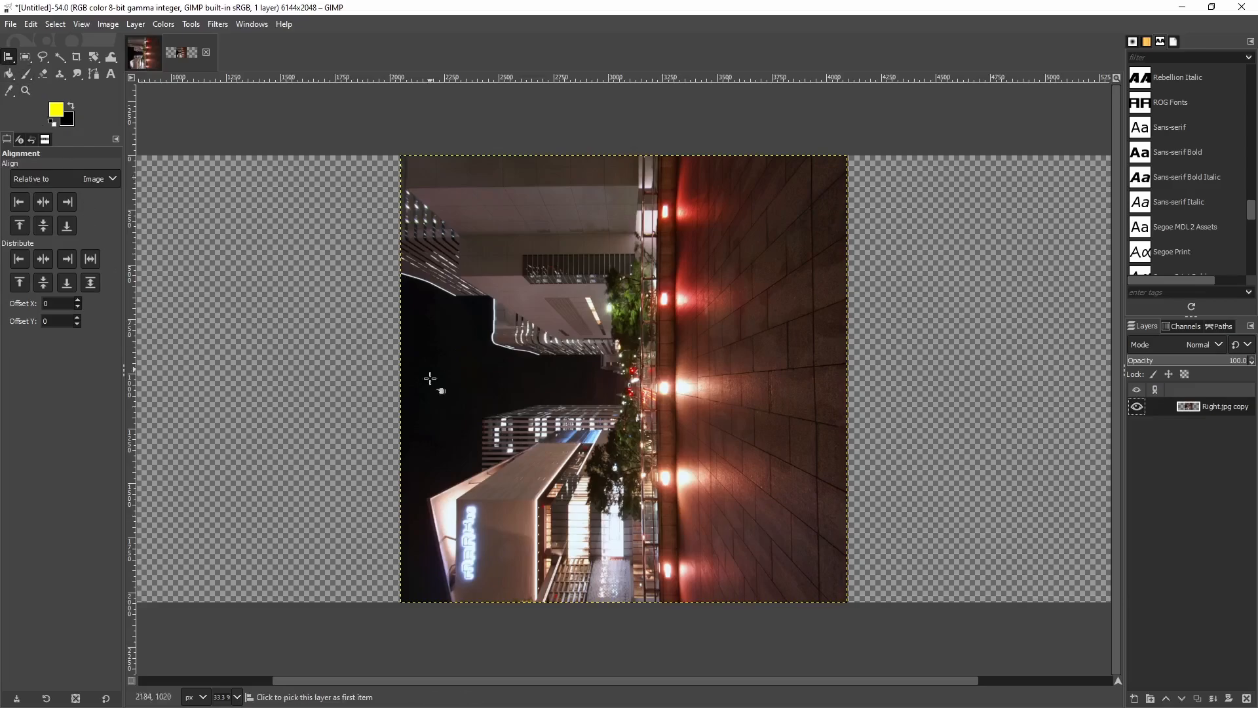
left_click(593, 389)
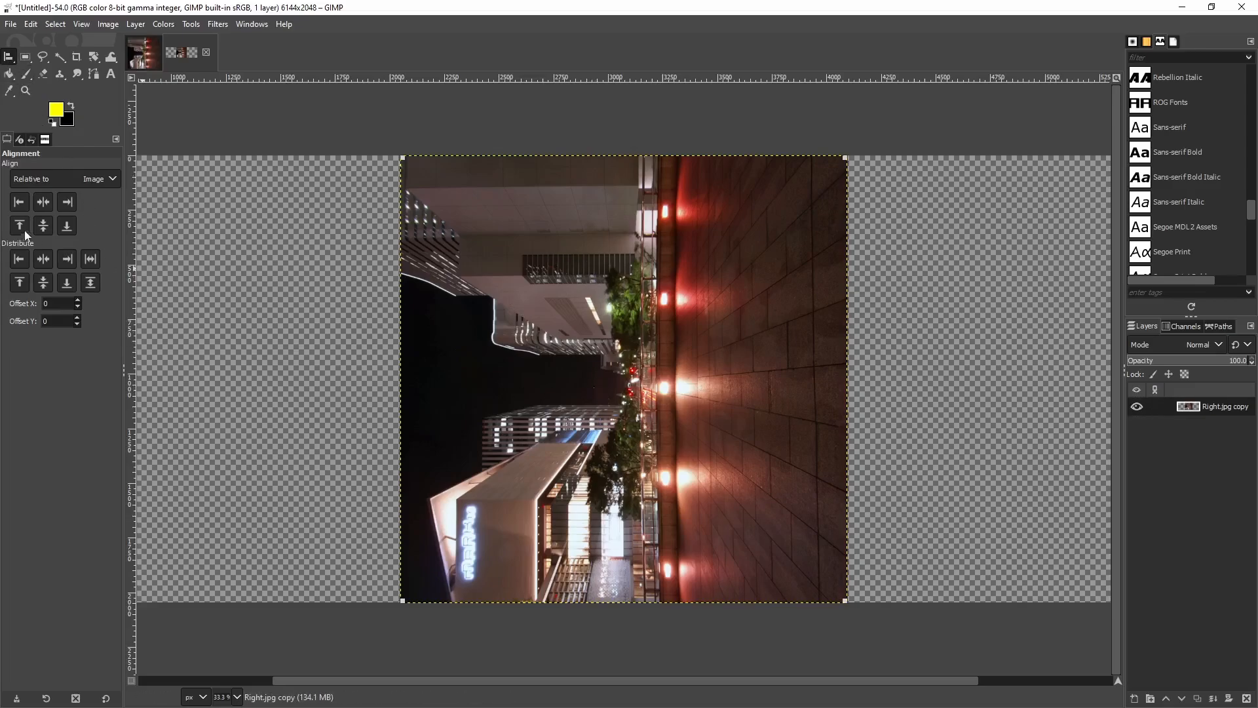
left_click(20, 261)
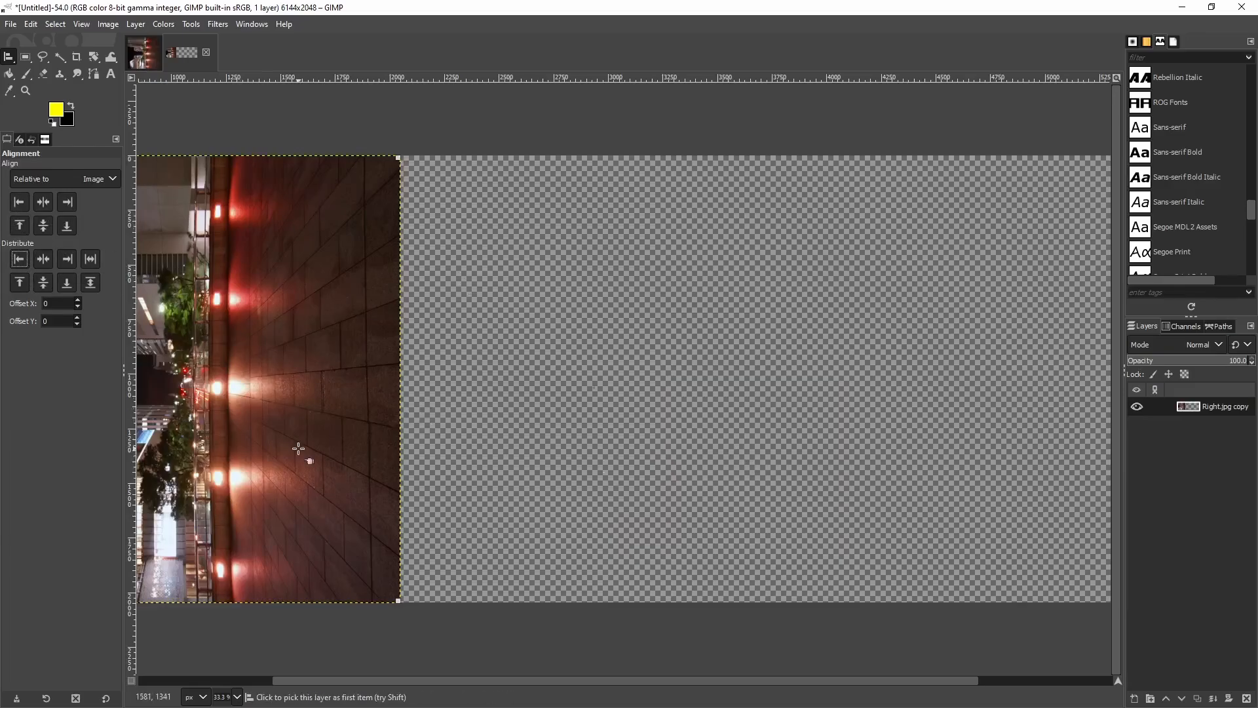
In the source image, hide the Right.jpg layer, show and select Left.jpg, and copy it.
left_click(147, 59)
left_click(1136, 541)
left_click(1137, 515)
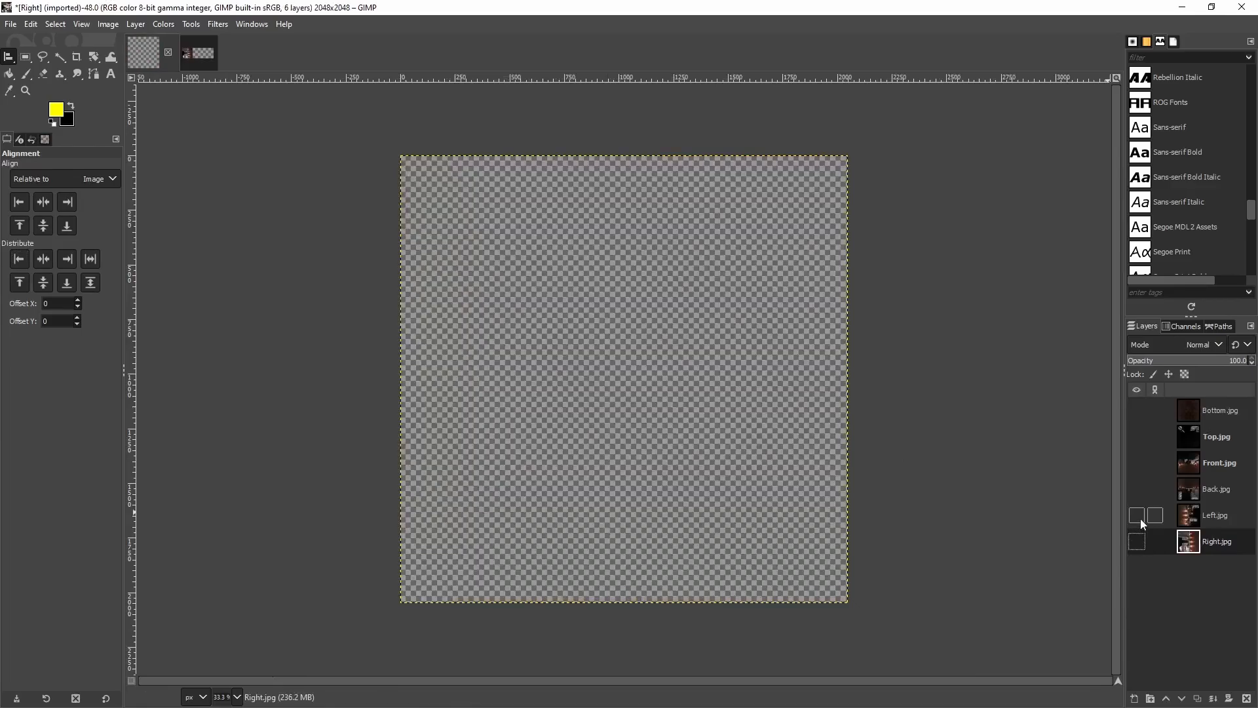
left_click(1139, 516)
left_click(1215, 515)
right_click(623, 338)
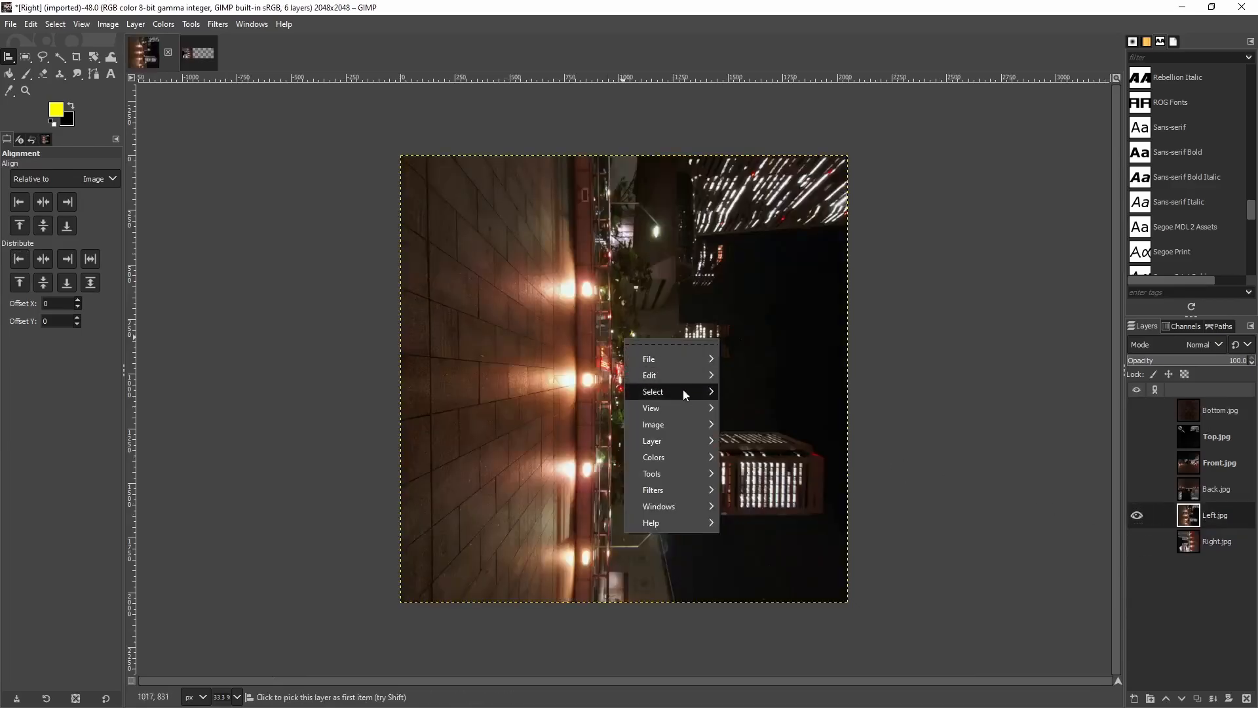
mouse_move(677, 374)
left_click(759, 349)
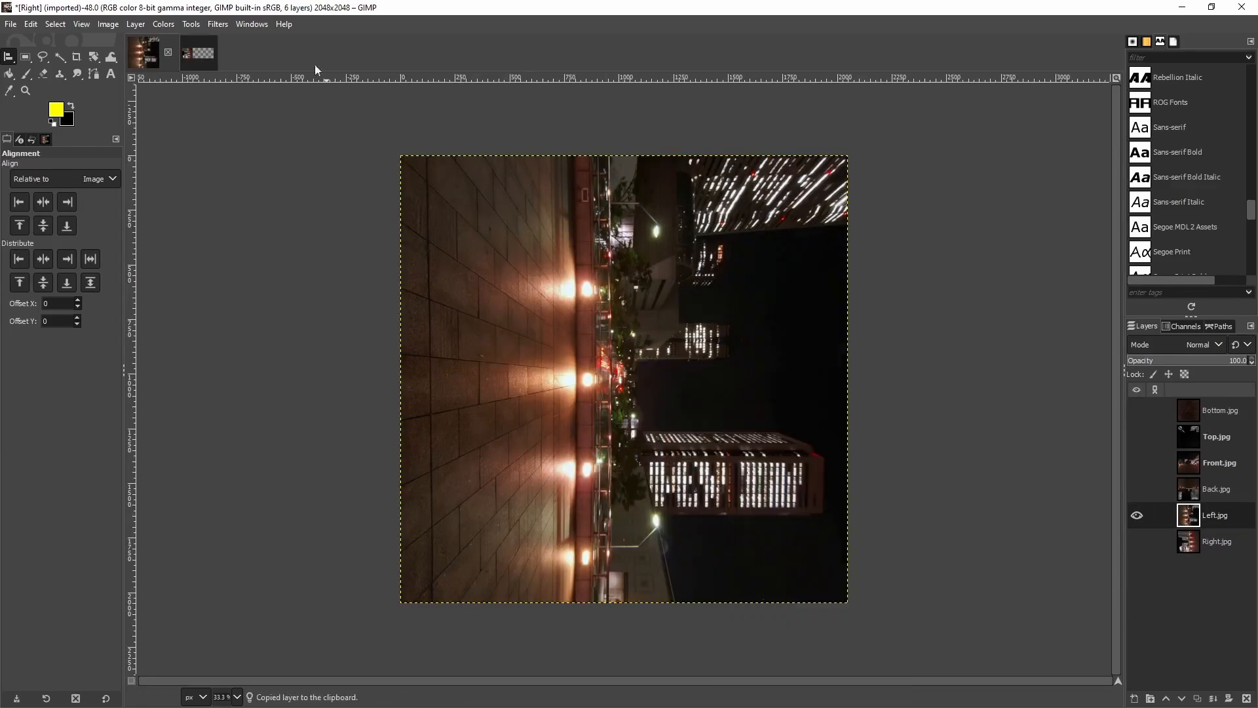
Paste the Left.jpg face into the 6144 x 2048 image as a new layer and center it horizontally.
left_click(198, 53)
right_click(594, 387)
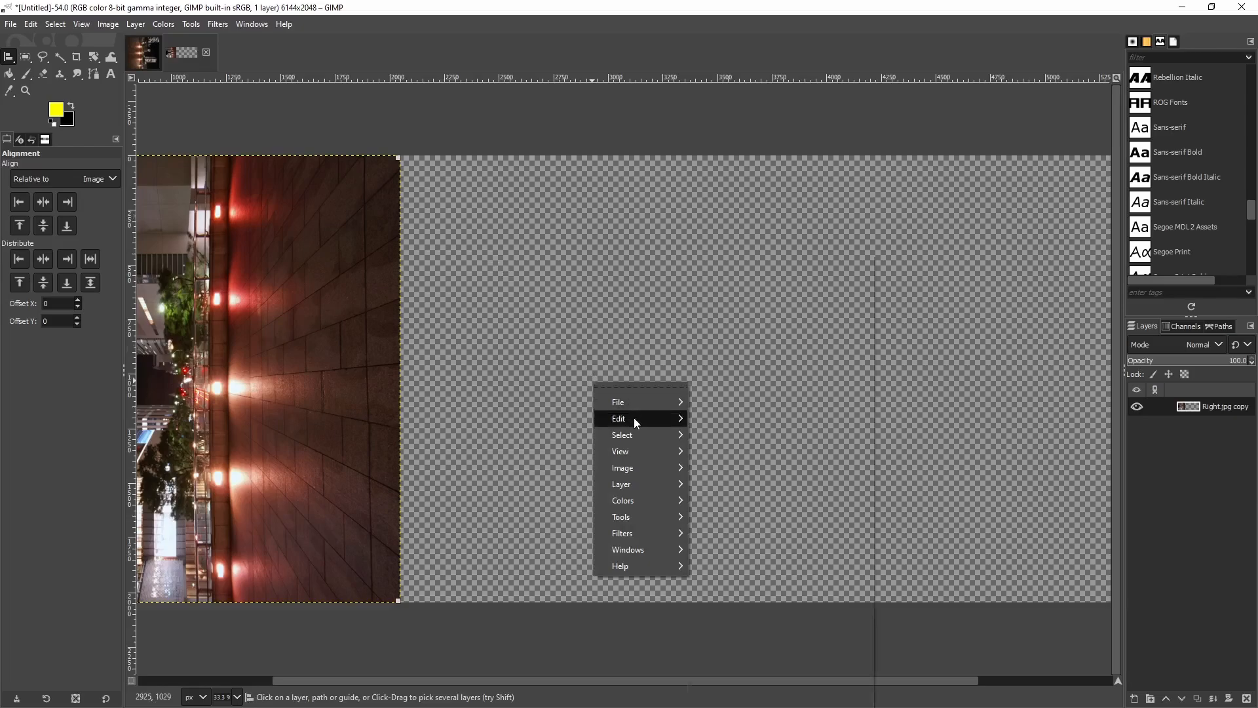
mouse_move(634, 418)
left_click(719, 419)
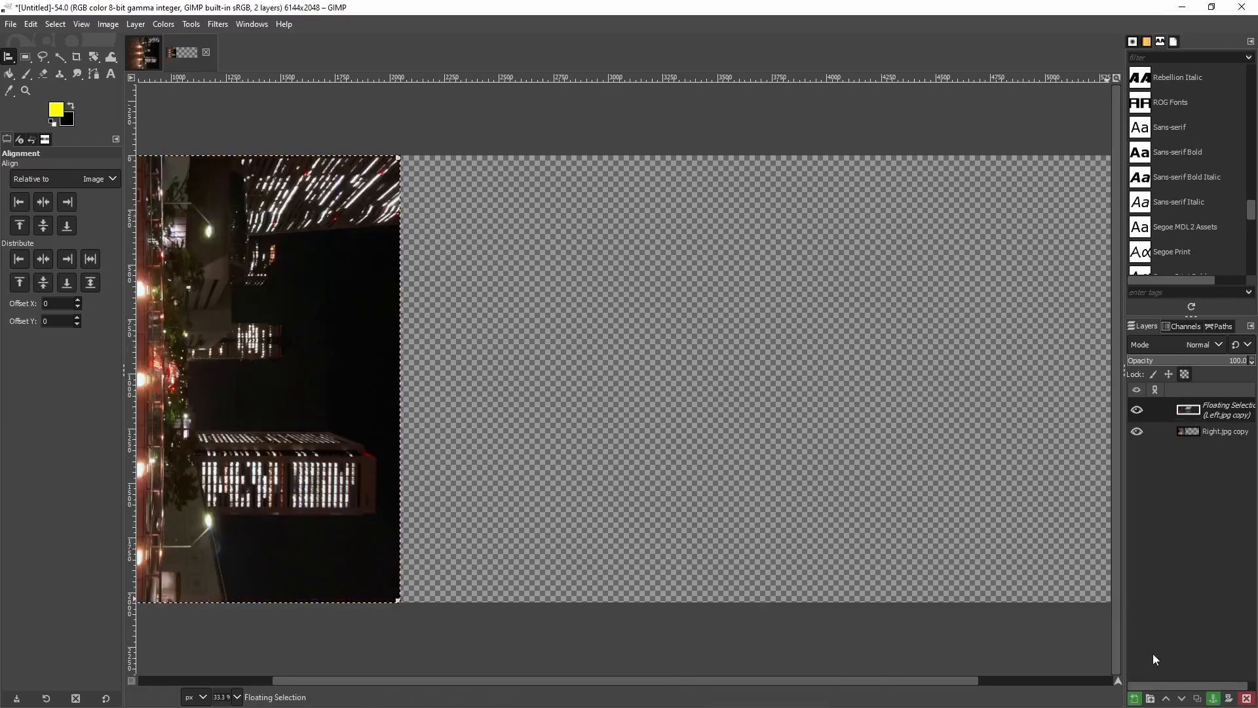
left_click(1135, 698)
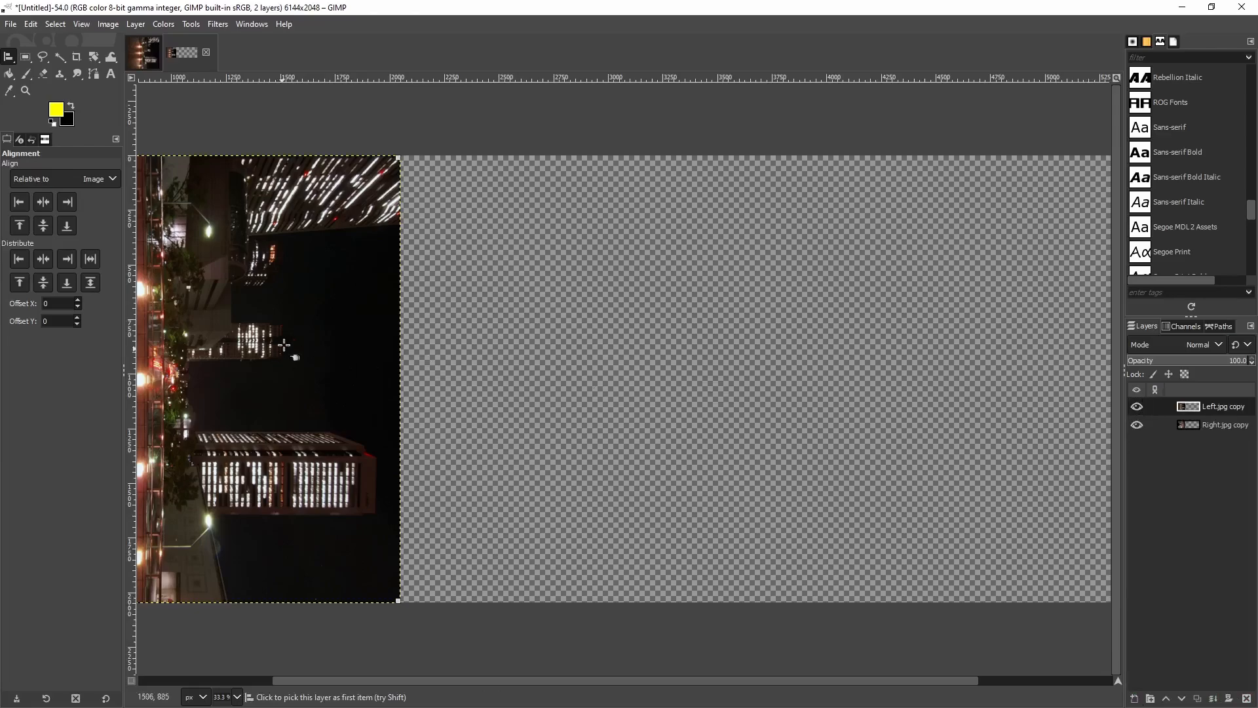
left_click(43, 259)
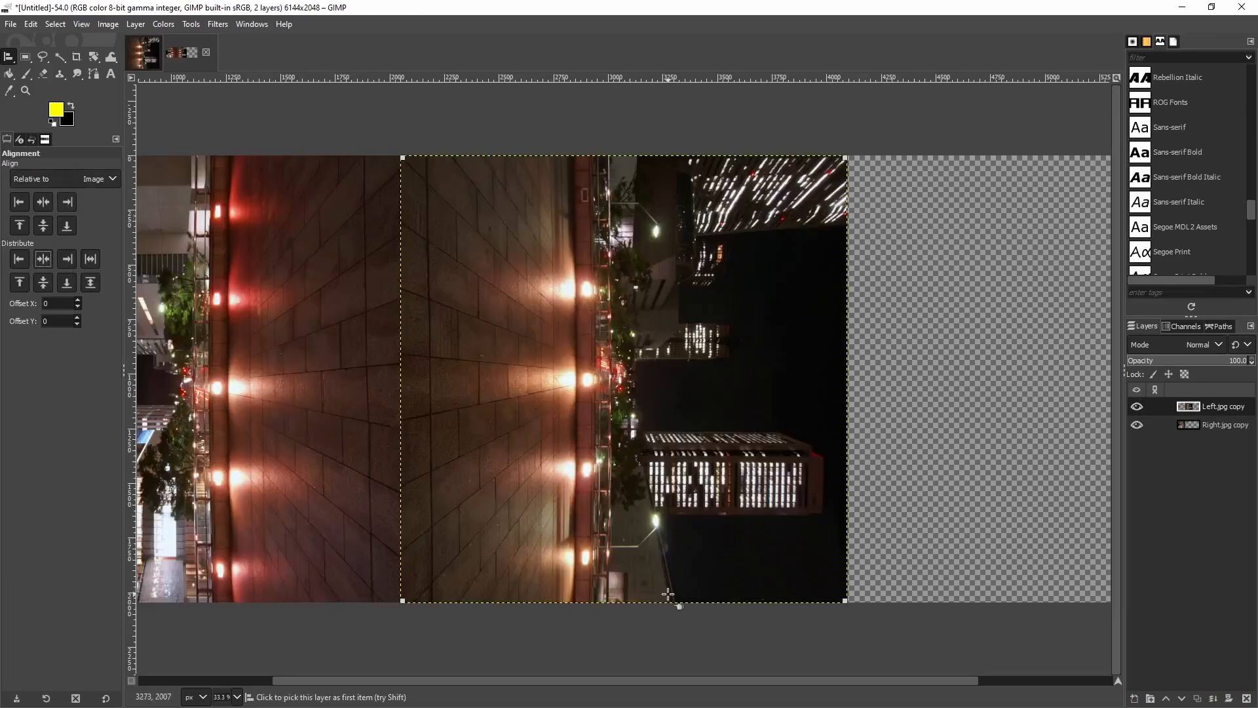
In the source image, hide the Left.jpg layer, show and select Back.jpg, and copy it.
left_click(143, 53)
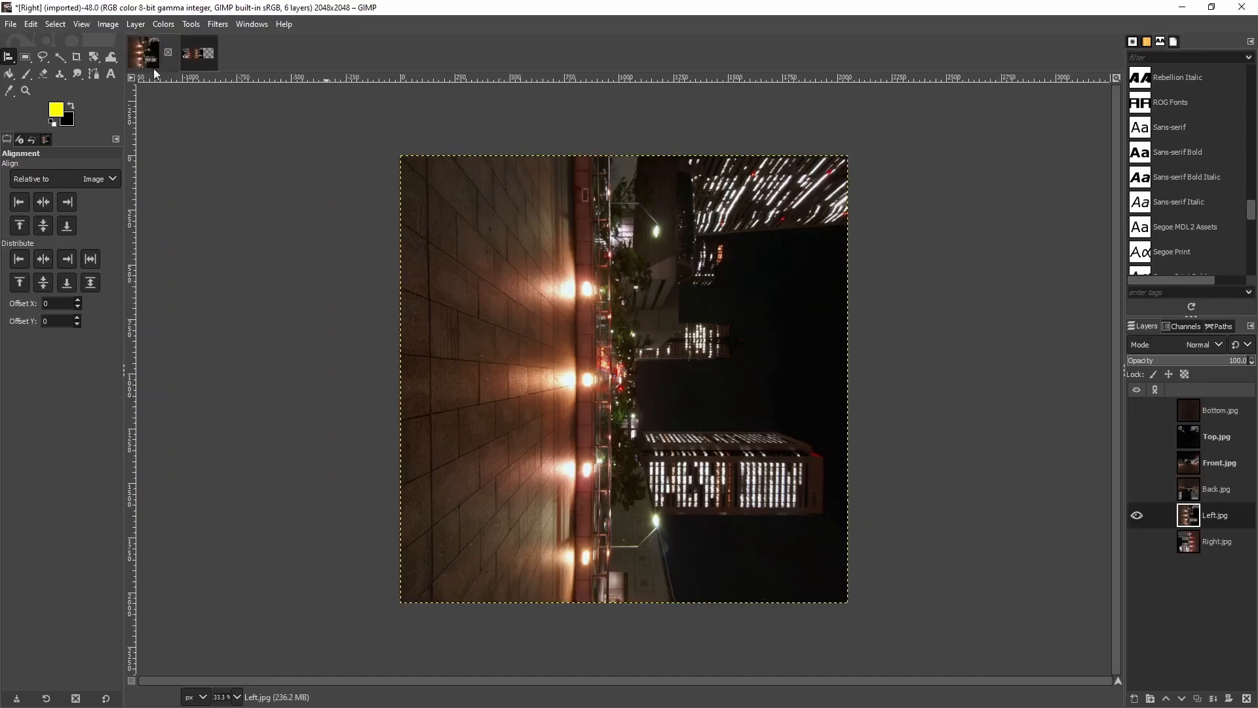
left_click(1137, 515)
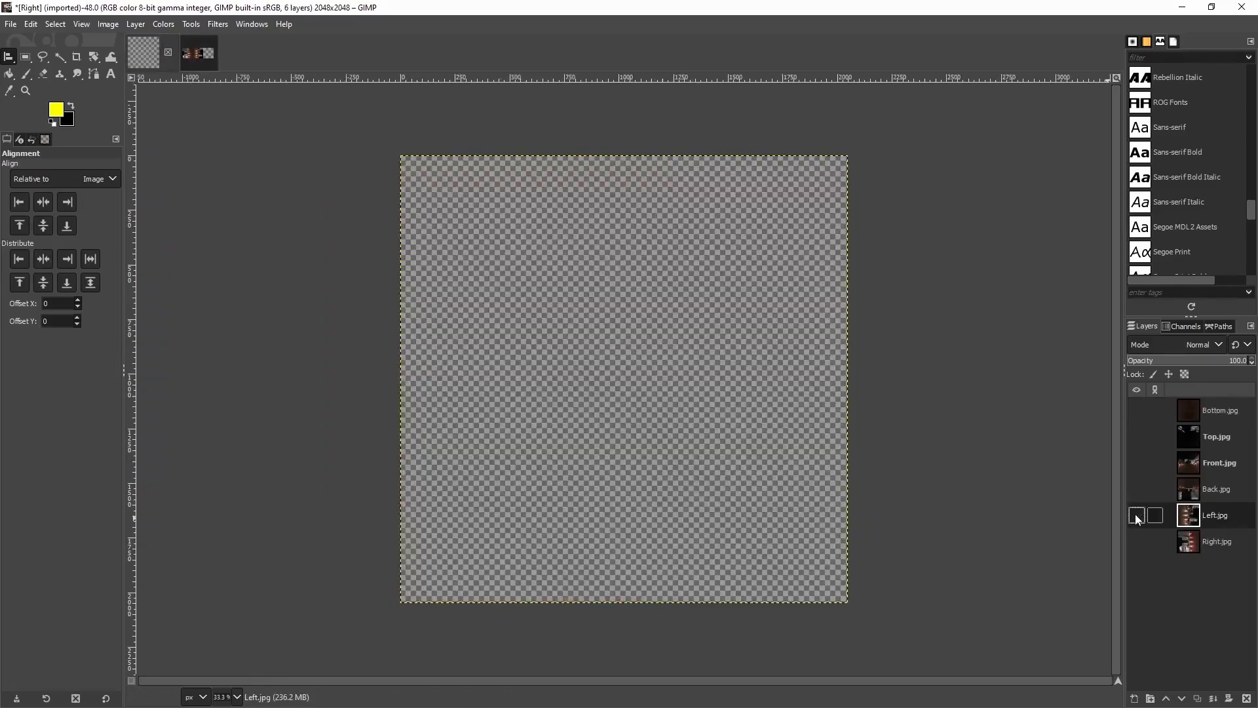
left_click(1220, 491)
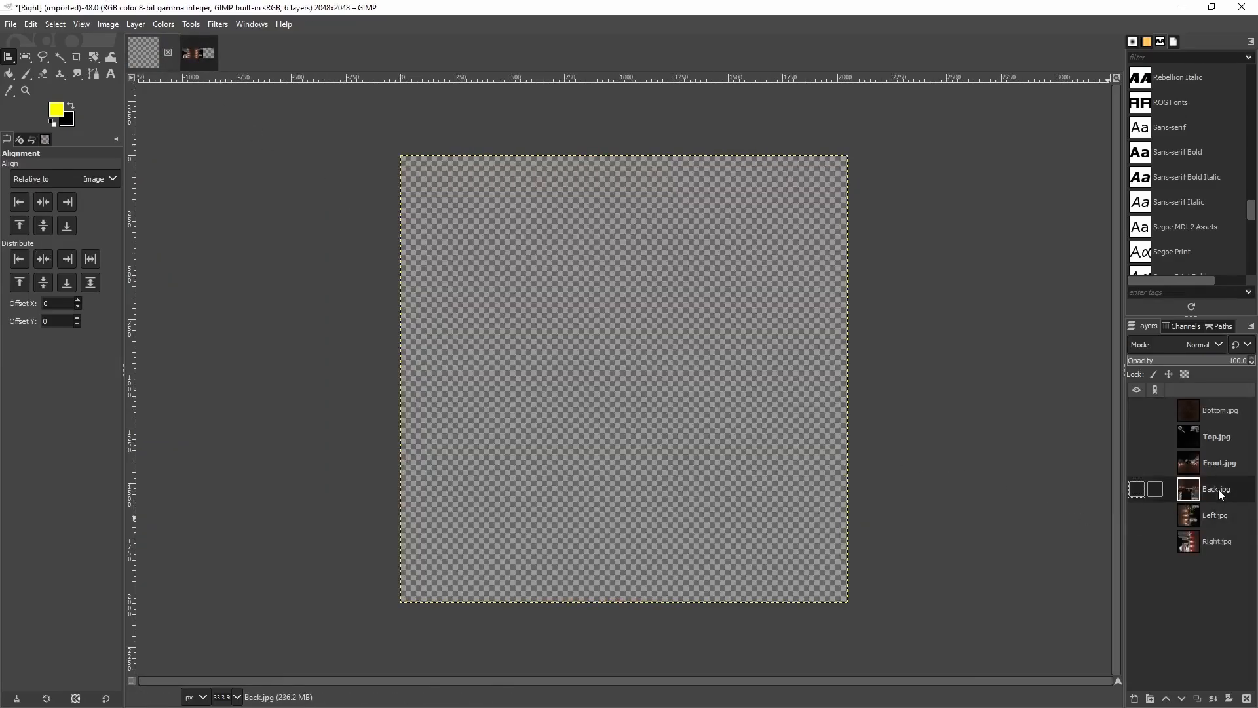
left_click(1137, 489)
right_click(646, 416)
mouse_move(701, 448)
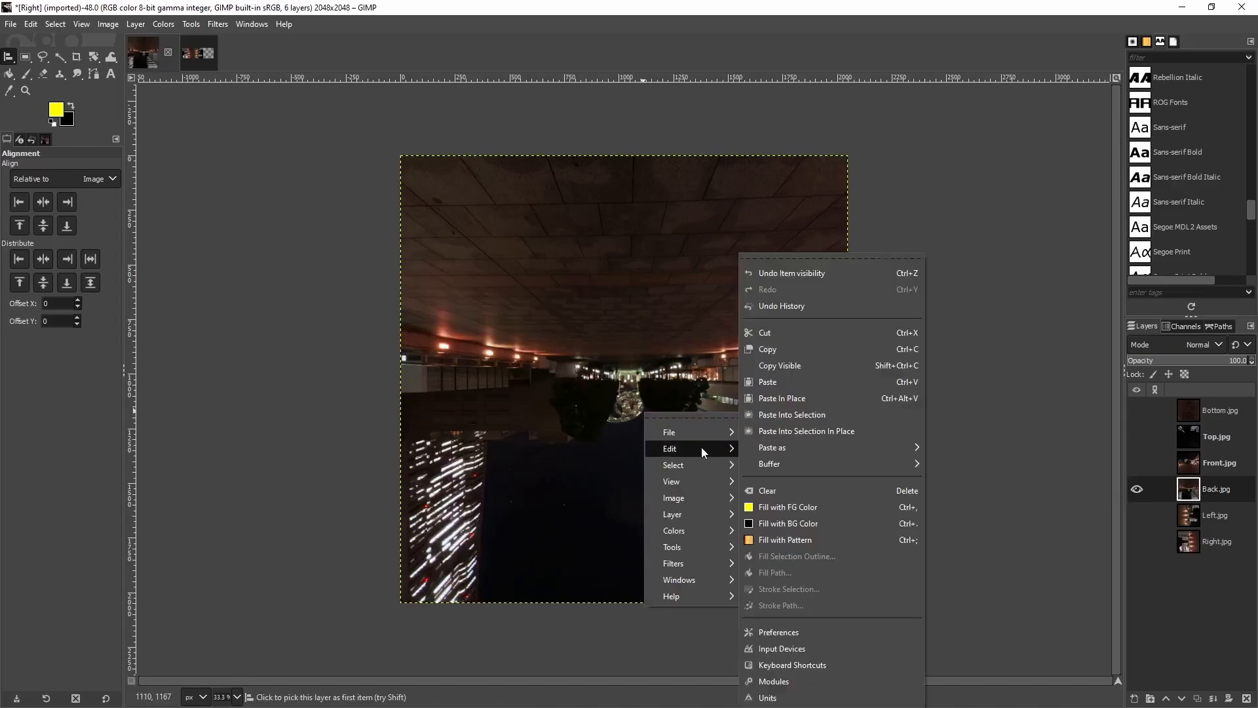
left_click(779, 366)
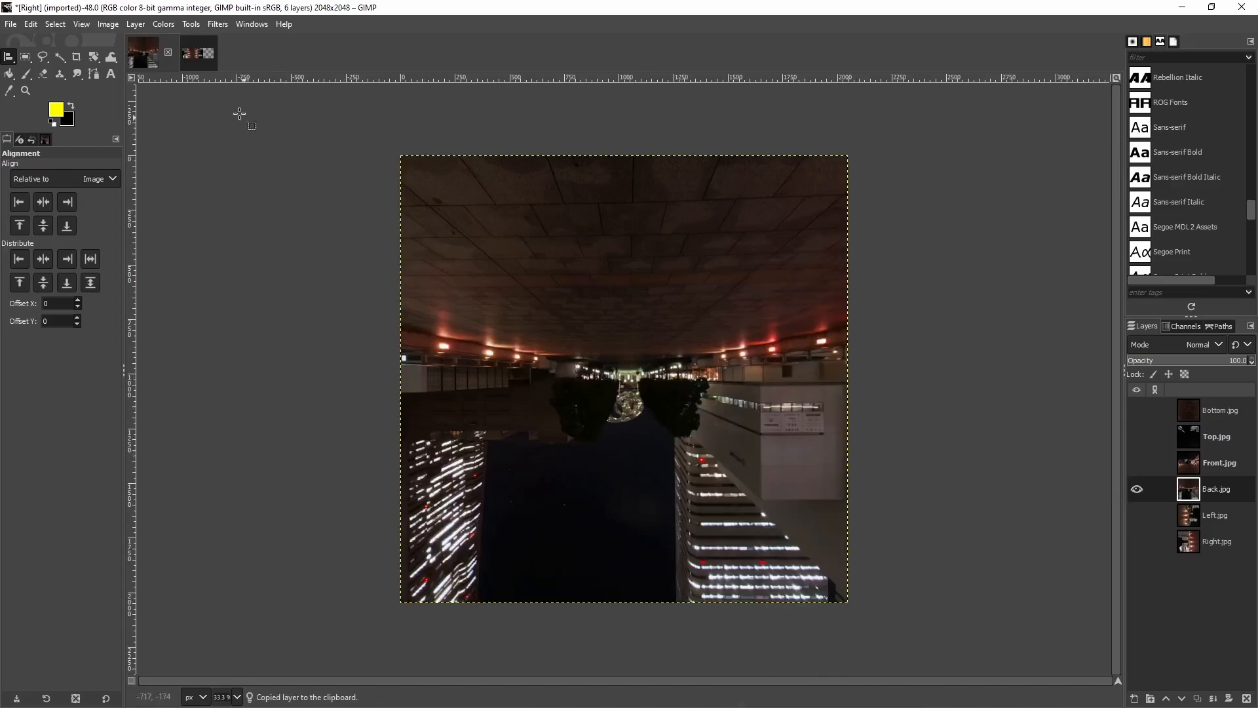
Paste the Back.jpg face into the 6144 x 2048 image as a new layer and align it to the right edge.
left_click(196, 56)
right_click(477, 338)
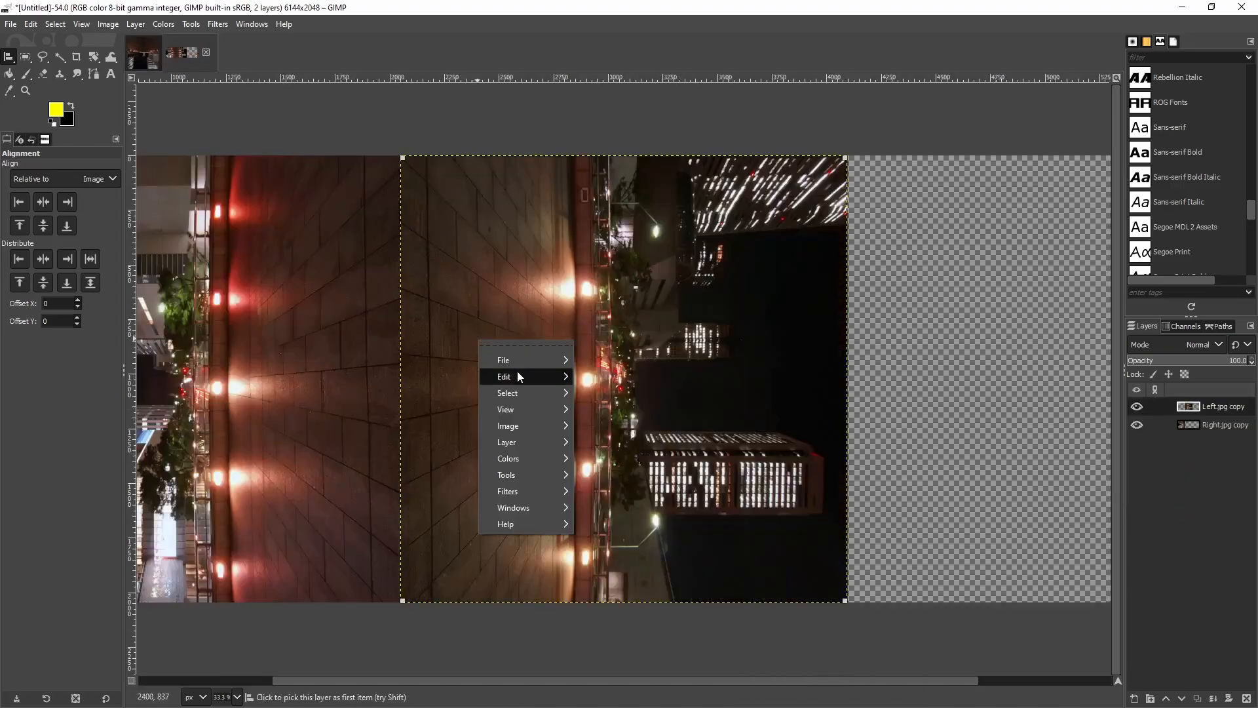
mouse_move(517, 374)
left_click(597, 383)
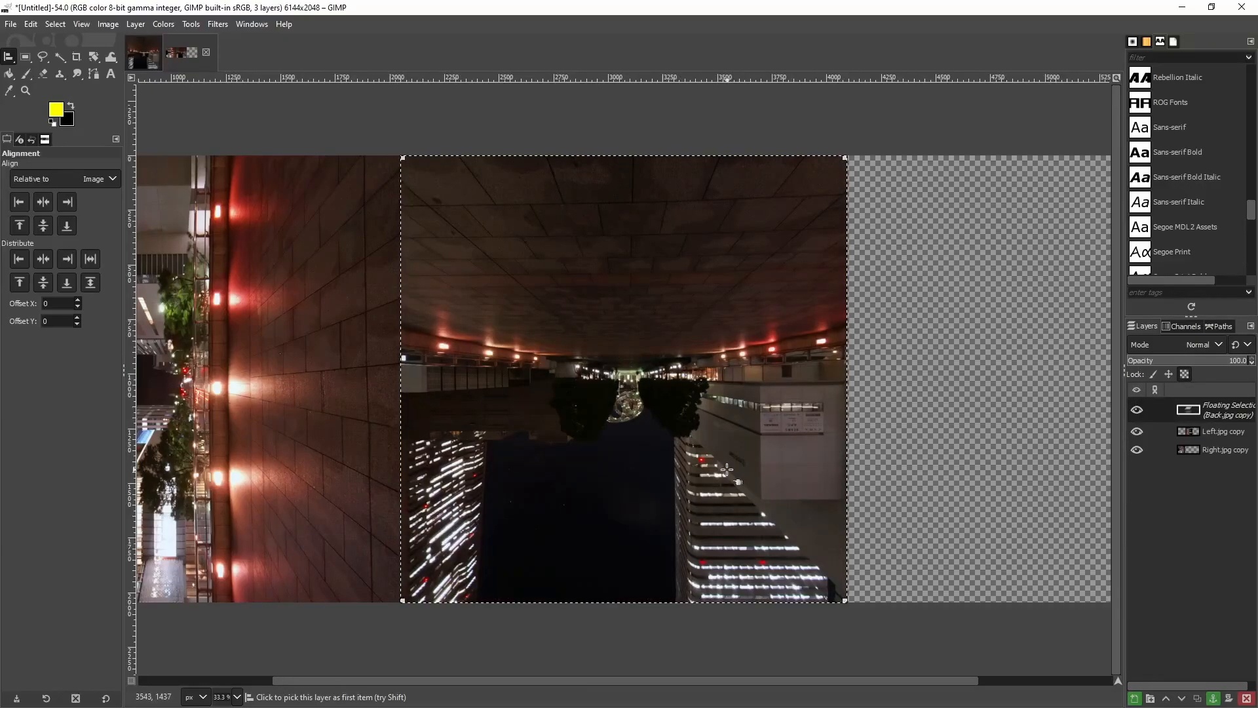
left_click(1135, 699)
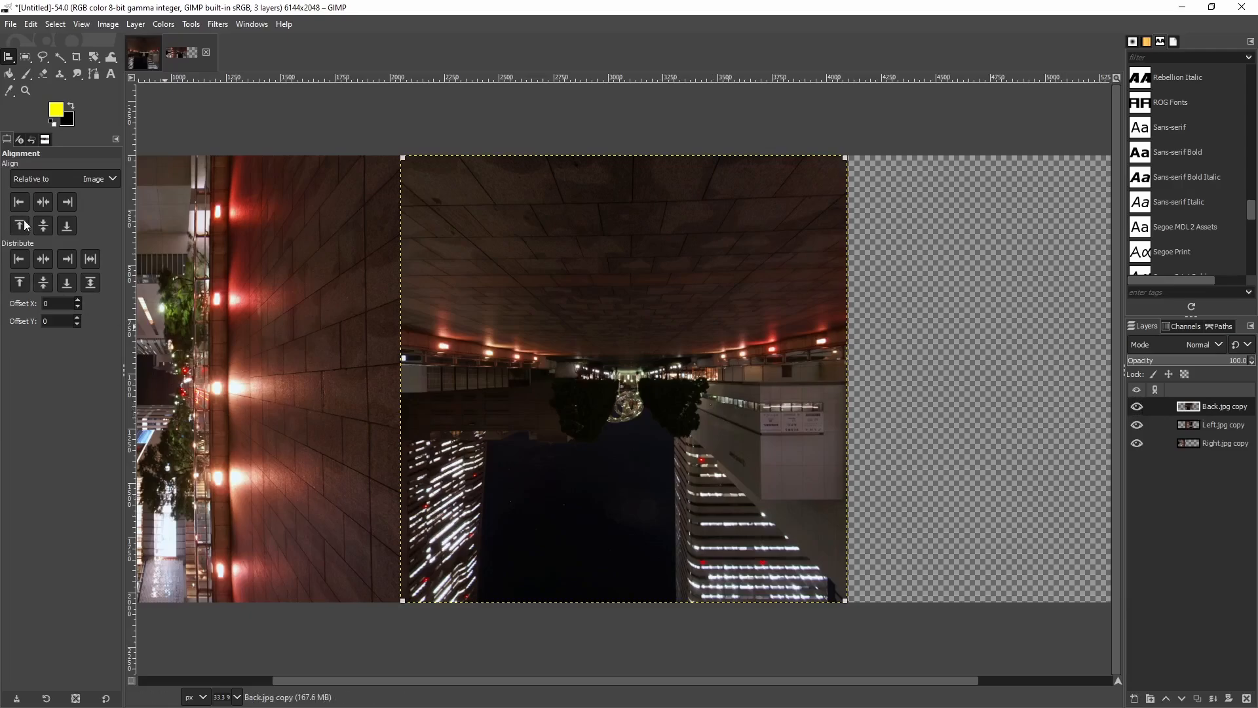
left_click(76, 259)
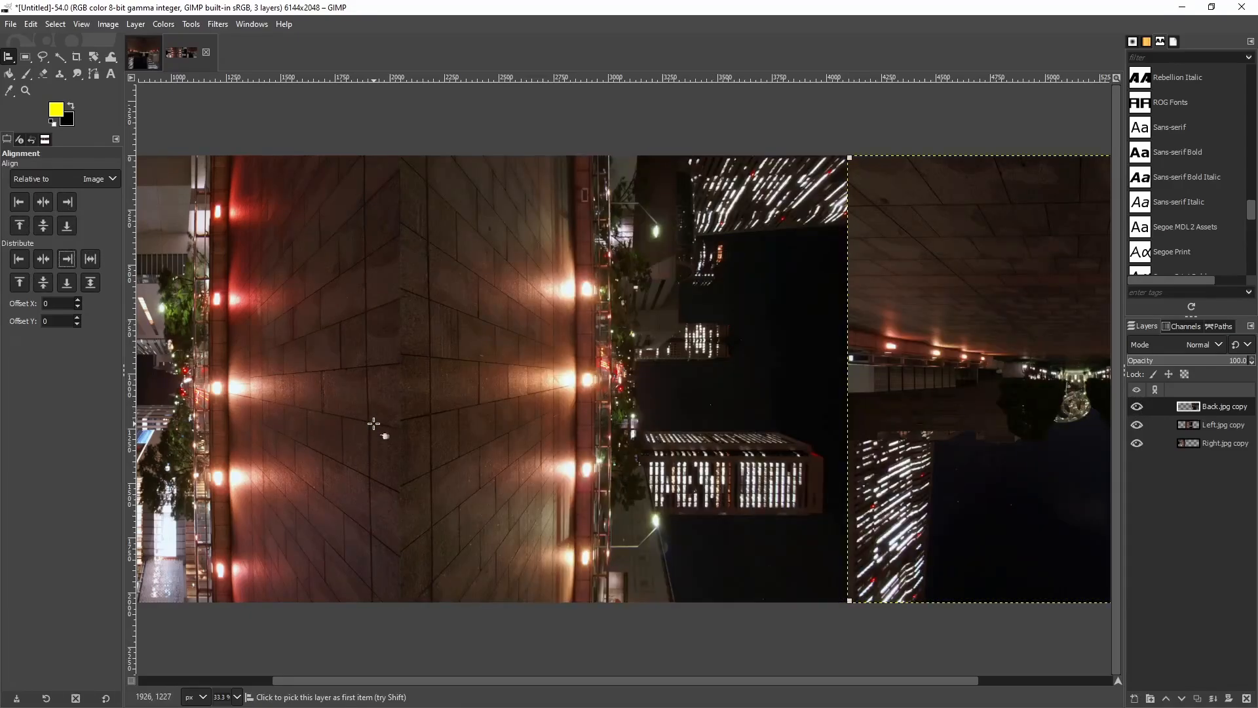
left_click_drag(730, 679, 576, 695)
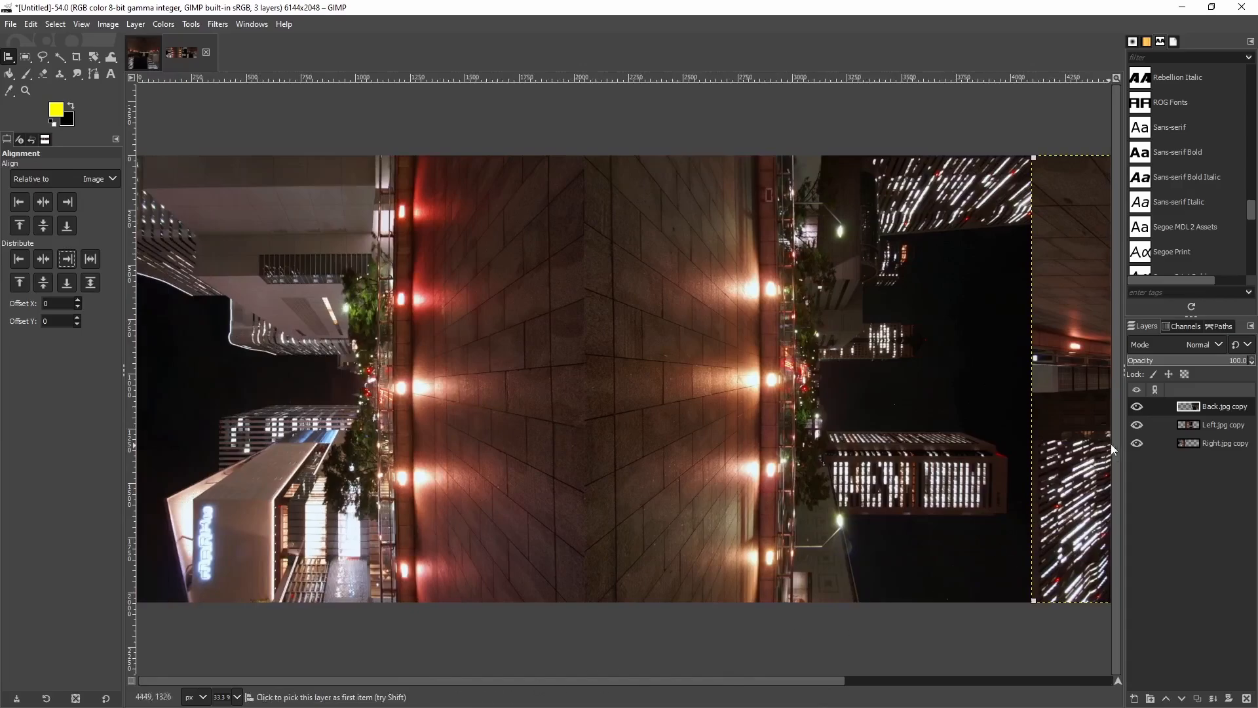
Merge the Back.jpg and Left.jpg copies down into the Right.jpg copy layer.
right_click(1207, 408)
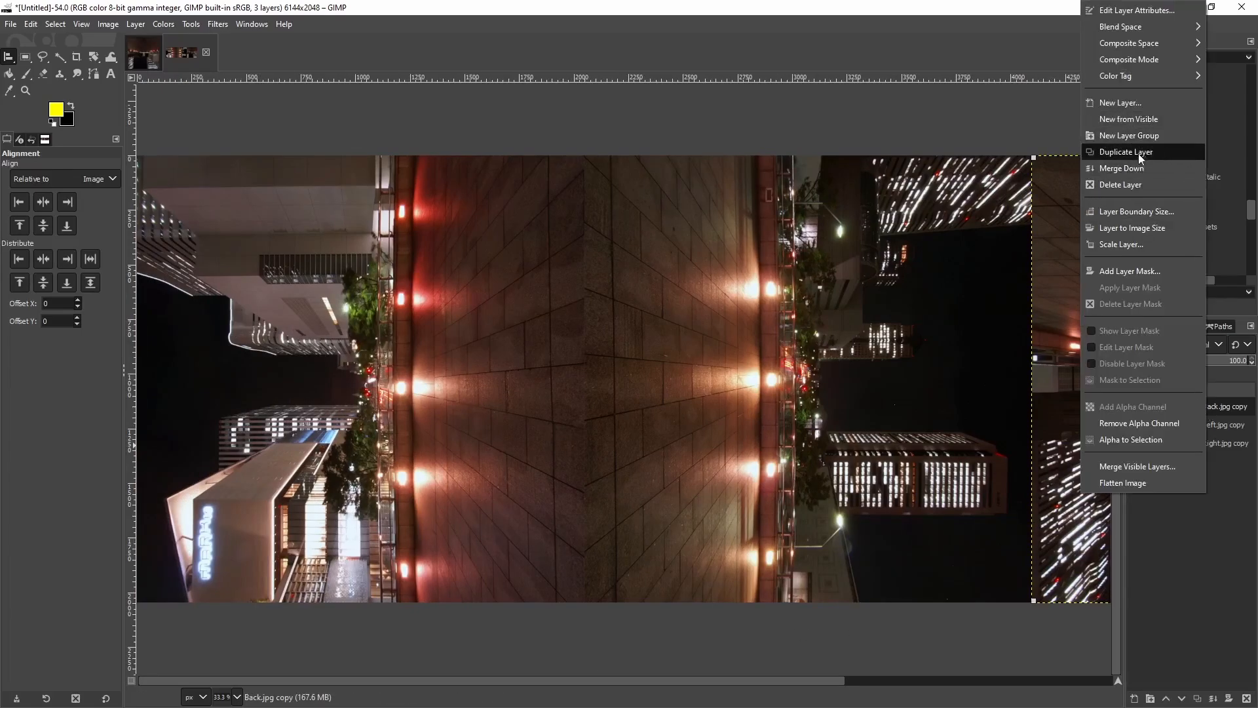
left_click(1134, 169)
right_click(1207, 406)
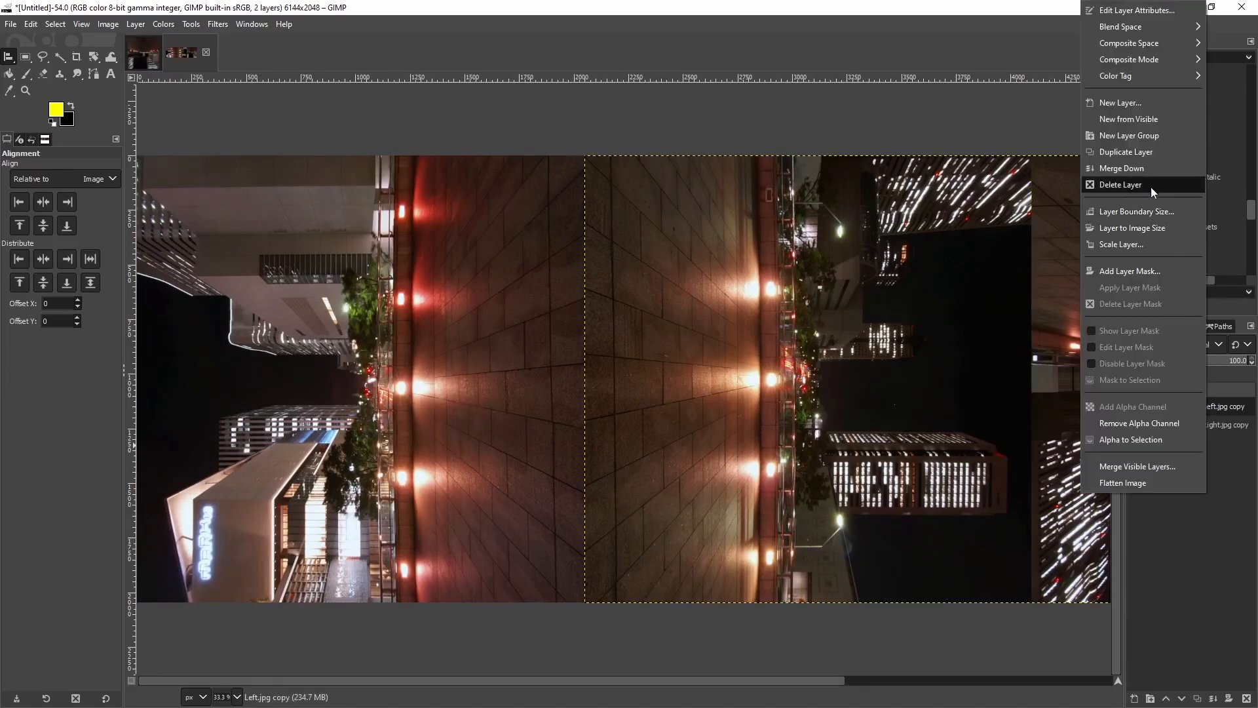
left_click(1136, 169)
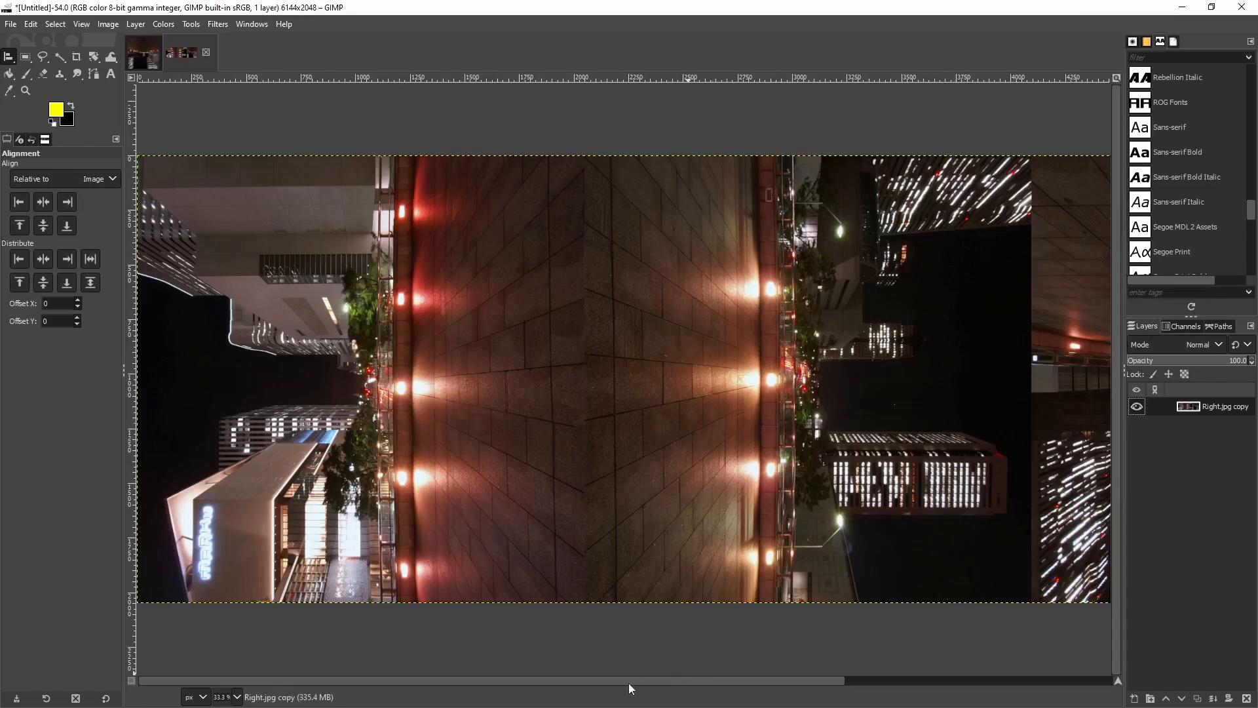
Create another new image of 6144 x 2048 pixels for the remaining three faces.
left_click_drag(643, 681, 574, 674)
left_click_drag(669, 667, 635, 665)
left_click(11, 23)
left_click(29, 41)
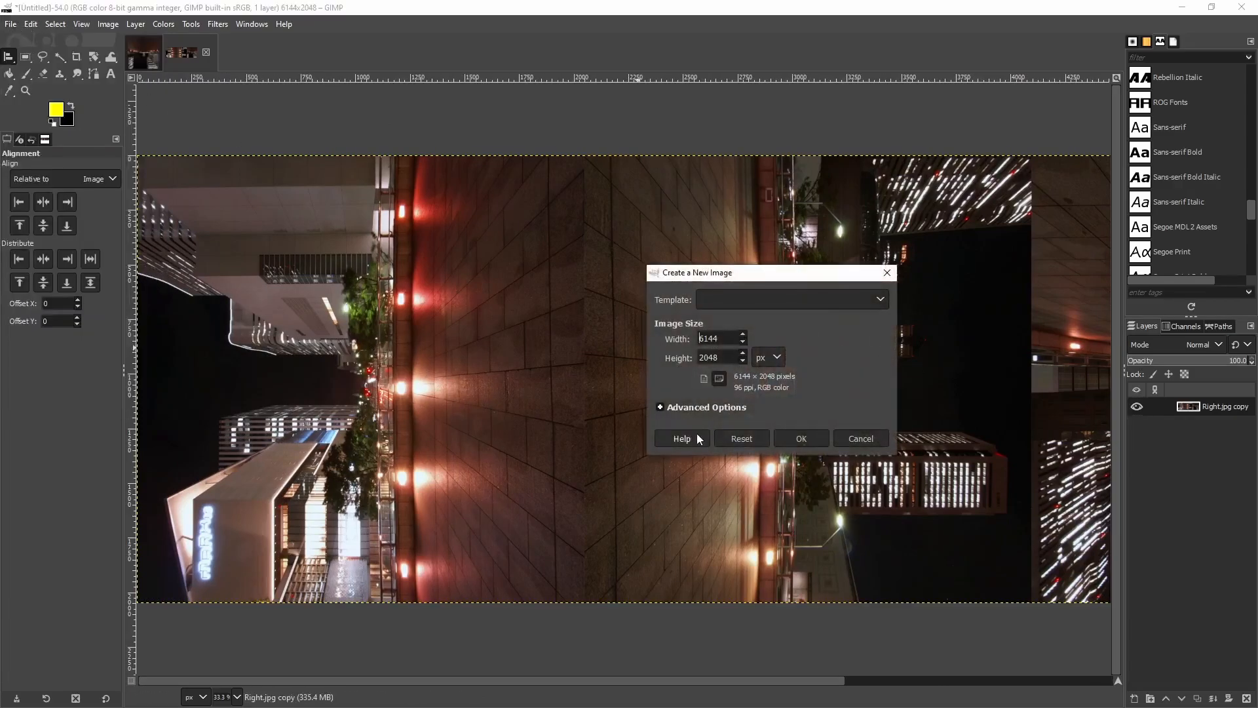
left_click(800, 438)
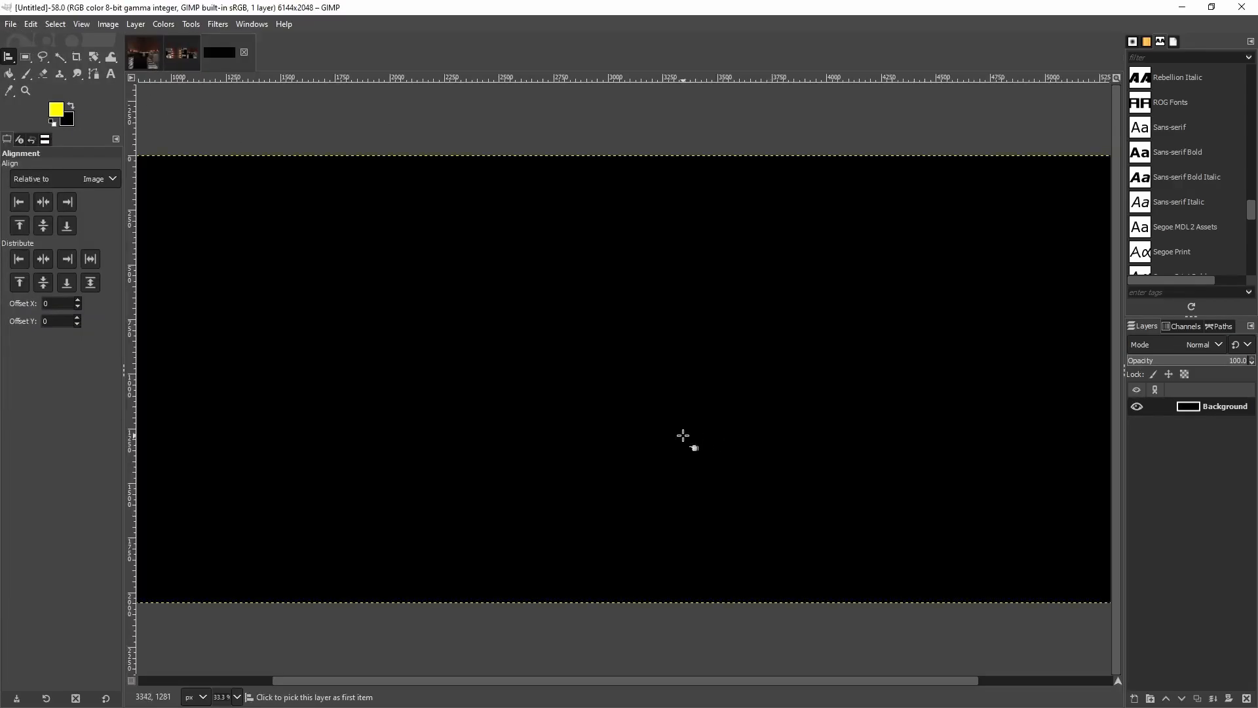
In the source image, hide the Back.jpg layer, show and select Front.jpg, and copy it.
left_click(143, 52)
left_click(1137, 488)
left_click(1221, 465)
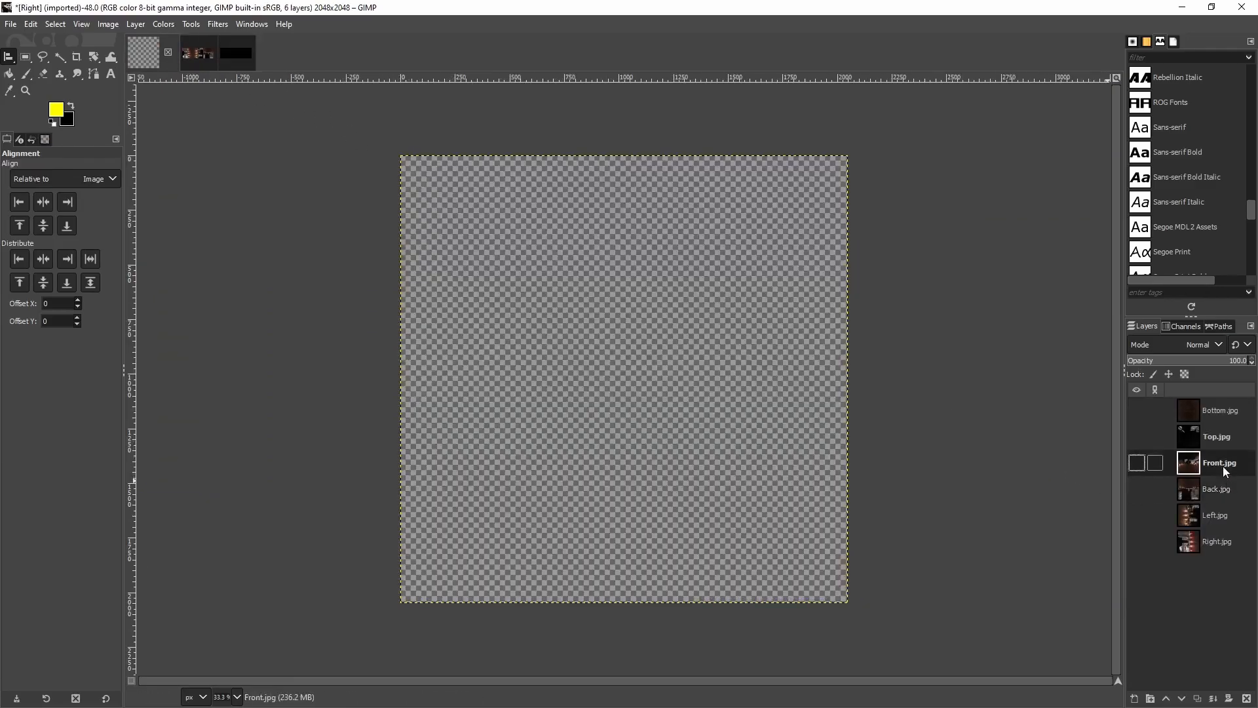
left_click(1137, 462)
right_click(681, 399)
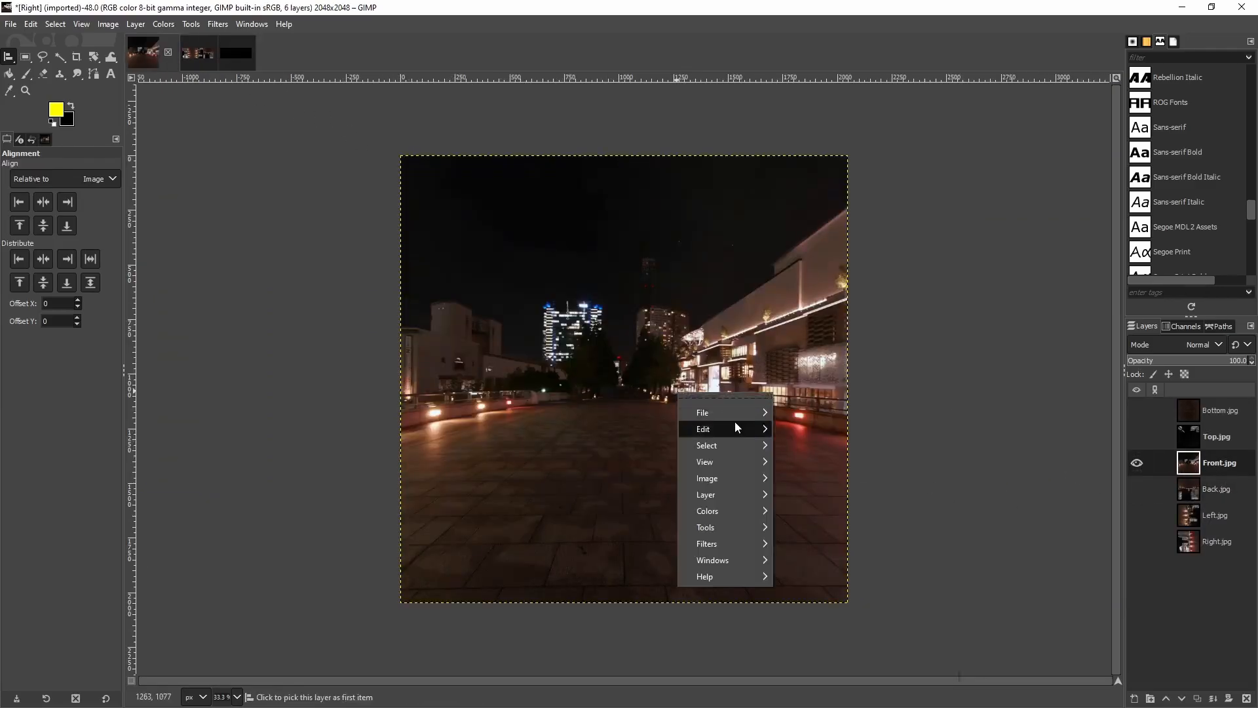
mouse_move(734, 428)
left_click(835, 372)
Paste the Front.jpg face into the new, empty 6144 x 2048 image.
left_click(236, 54)
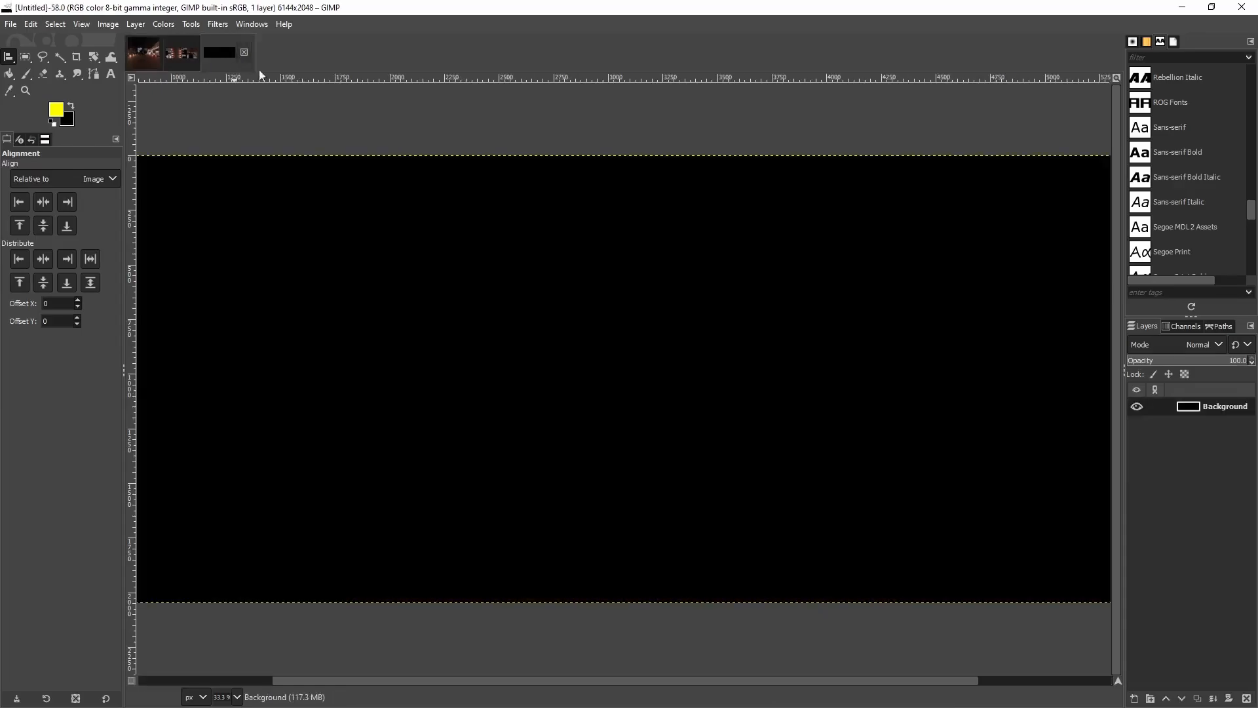
right_click(547, 363)
mouse_move(610, 402)
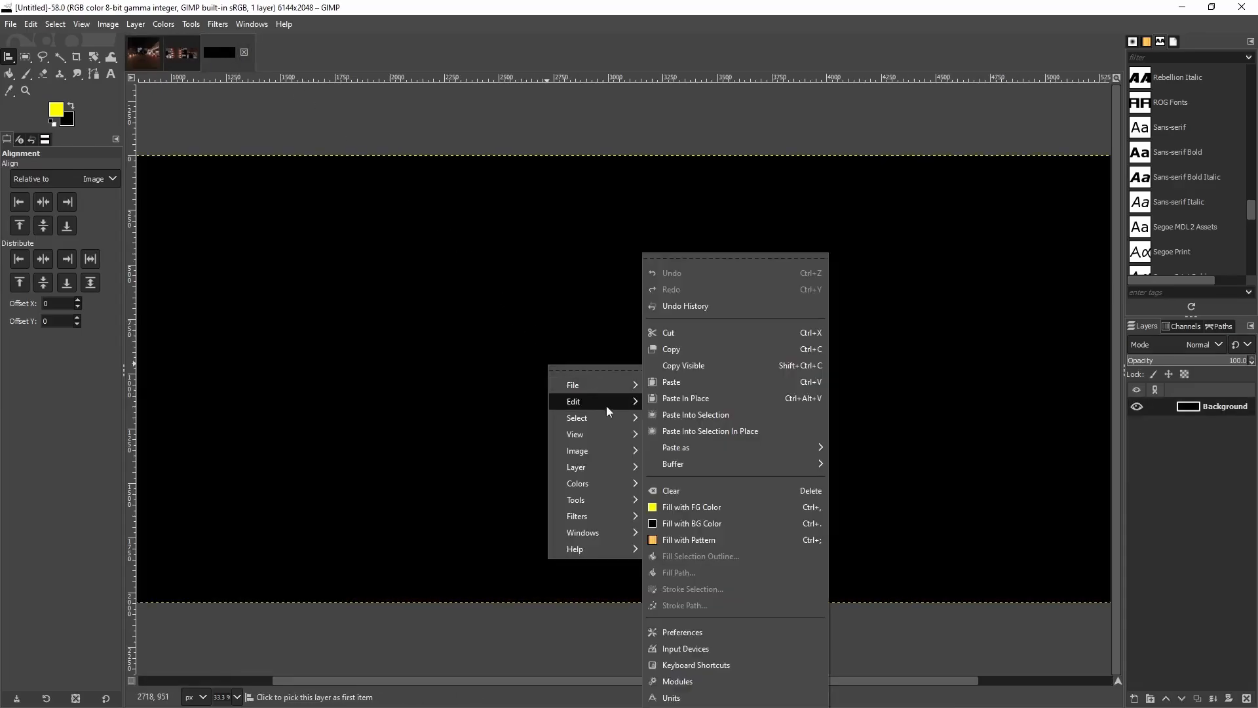
left_click(695, 379)
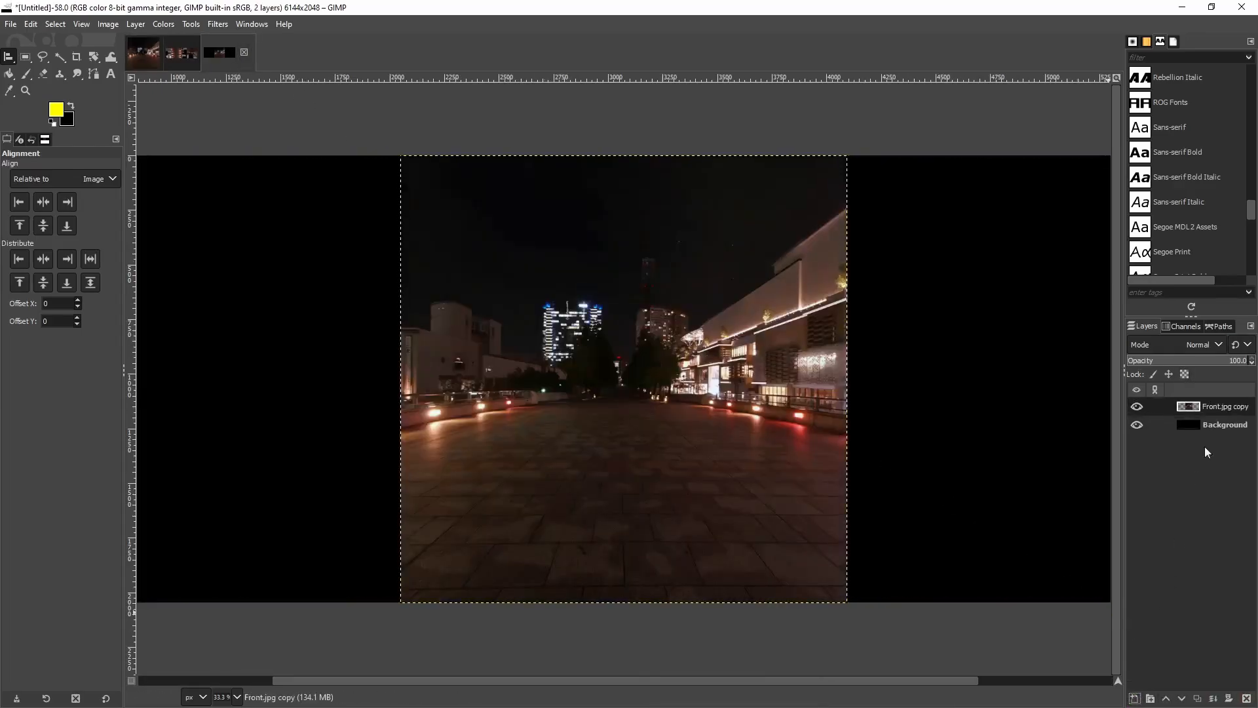
Delete the Background layer and align the Front.jpg copy to the image's left edge.
left_click(1219, 425)
right_click(1220, 427)
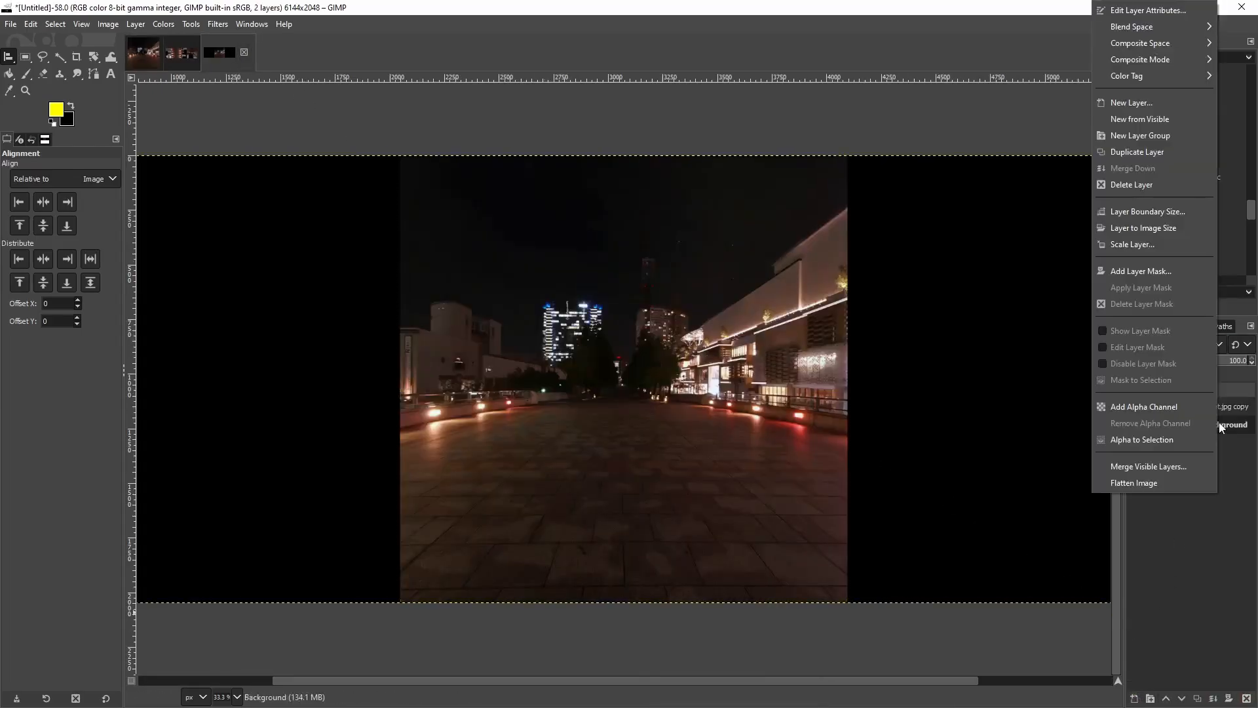
left_click(1142, 185)
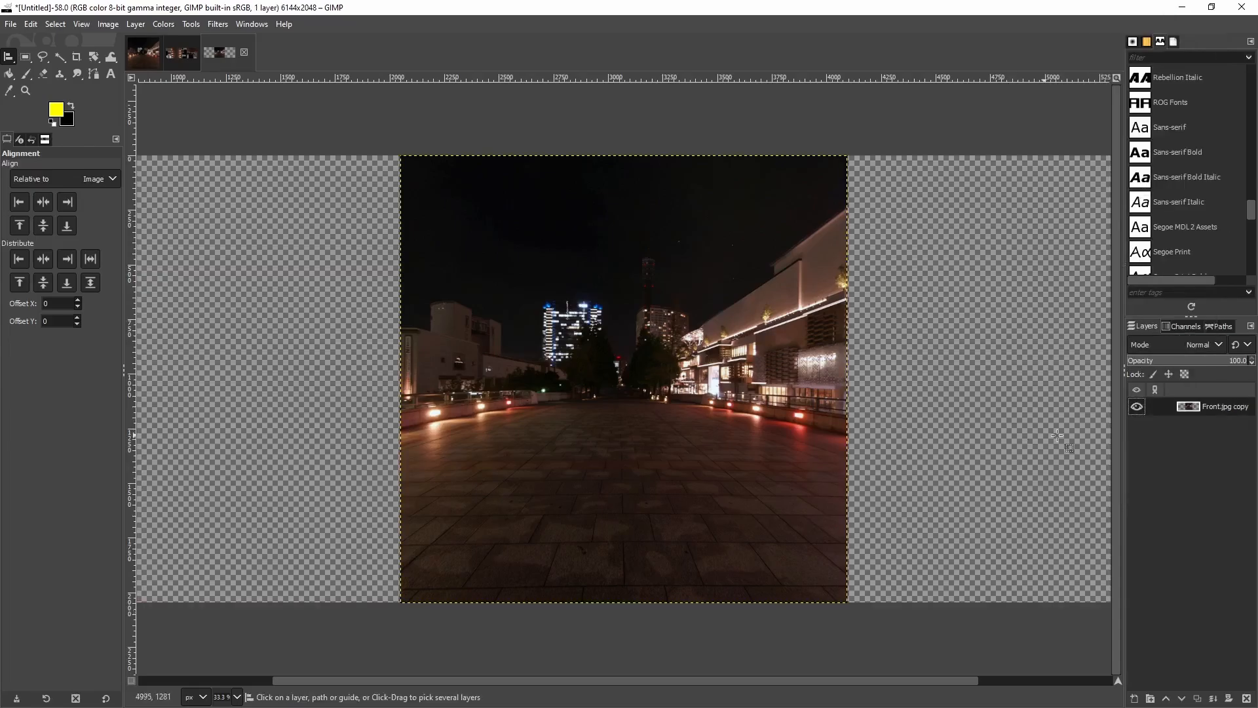
left_click(602, 392)
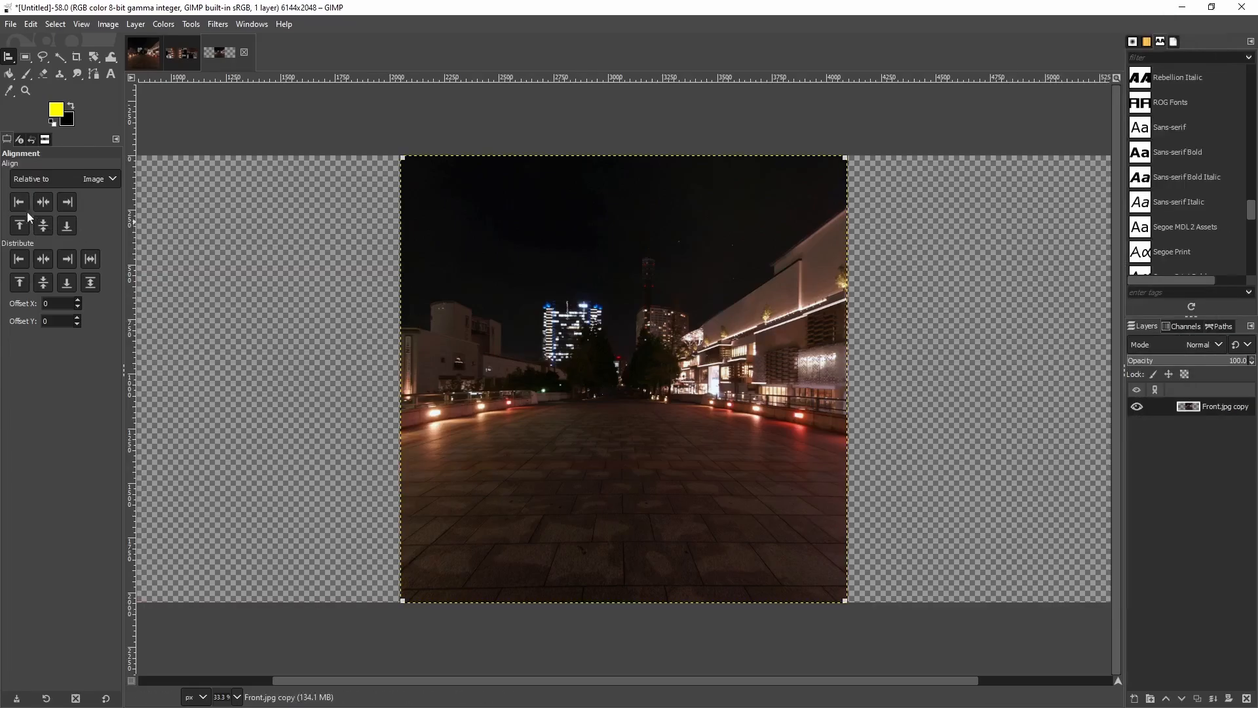
left_click(18, 260)
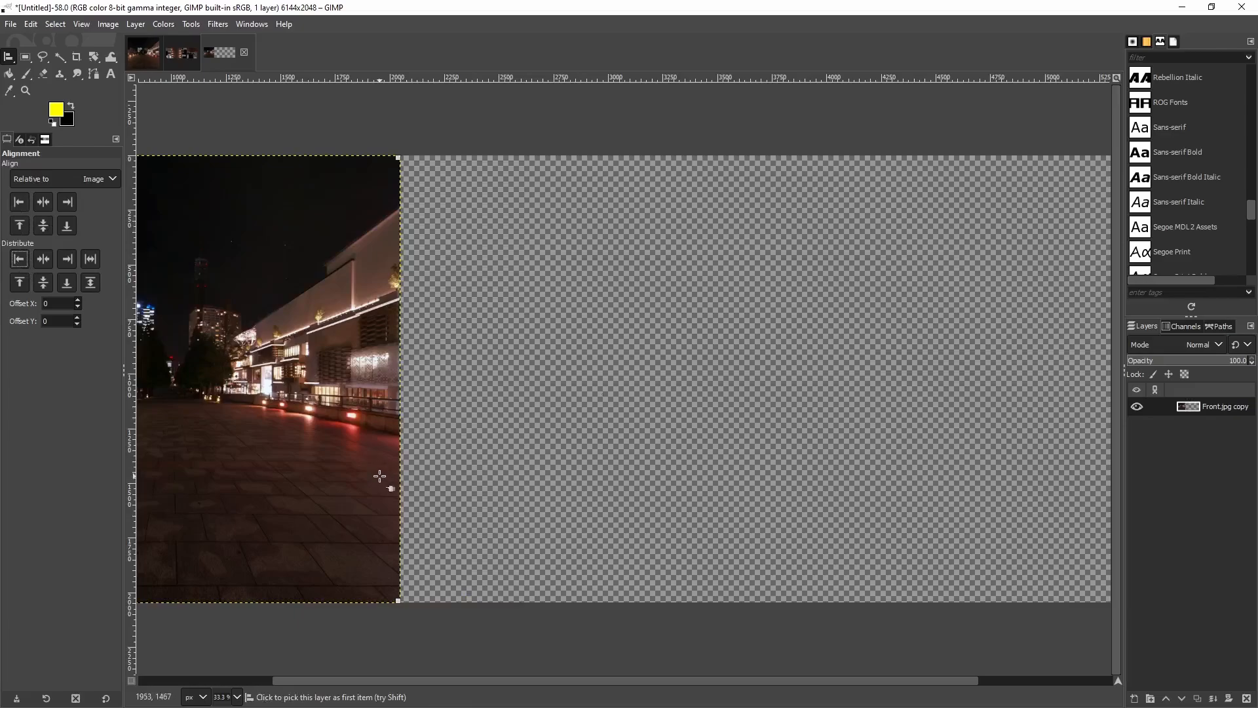
In the source image, hide the Front.jpg layer, show and select Top.jpg, and copy it.
left_click(150, 50)
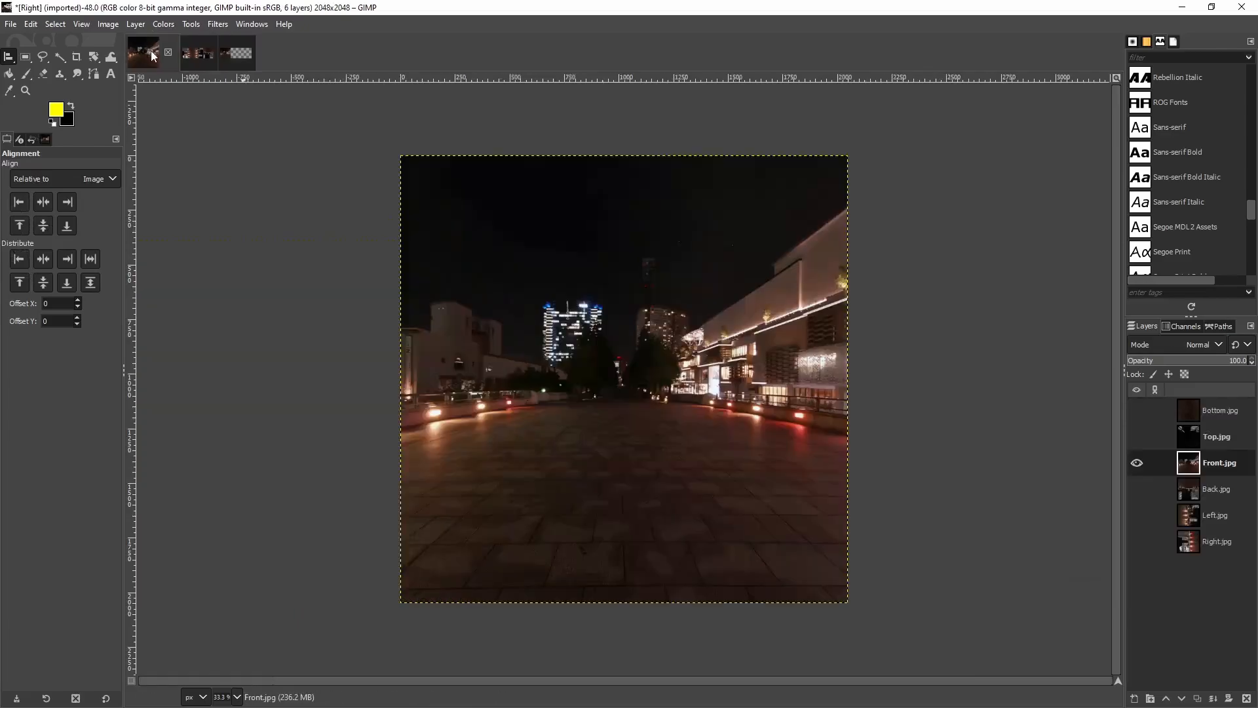
left_click(1136, 463)
left_click(1205, 437)
left_click(1136, 437)
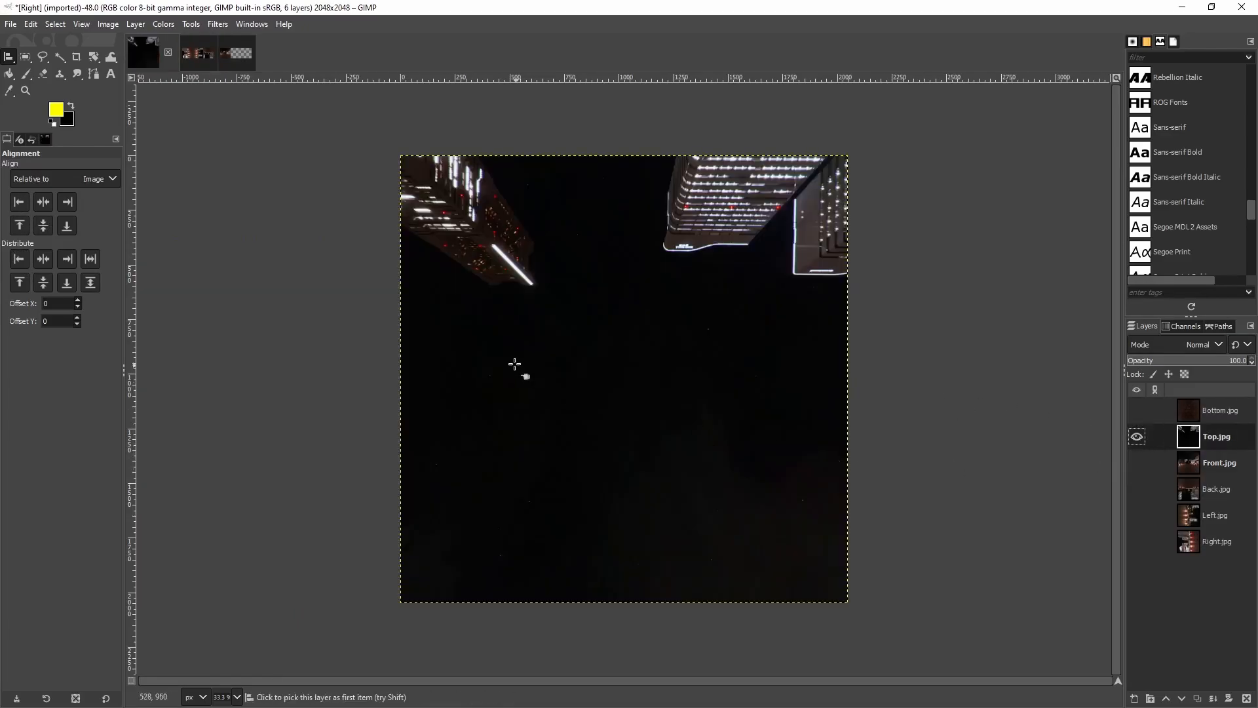
right_click(517, 365)
mouse_move(574, 400)
left_click(721, 348)
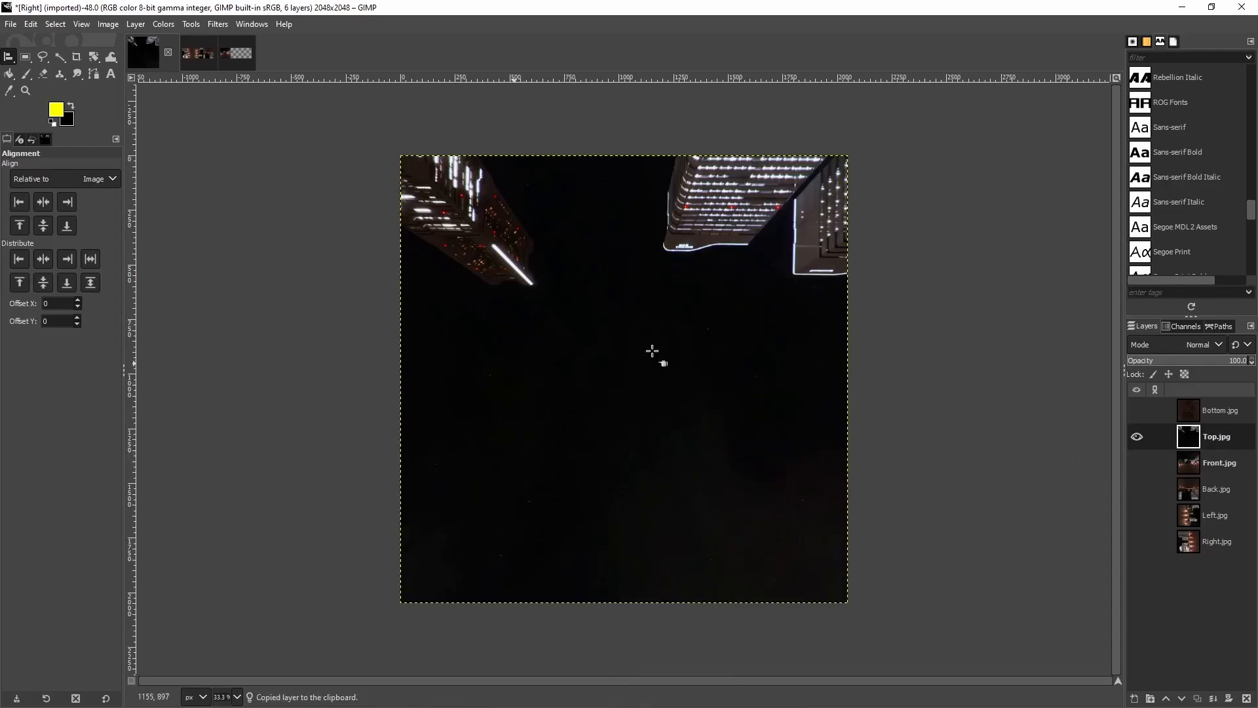
Paste the Top.jpg face into the second 6144 x 2048 image as a new layer and center it horizontally.
left_click(236, 52)
right_click(479, 302)
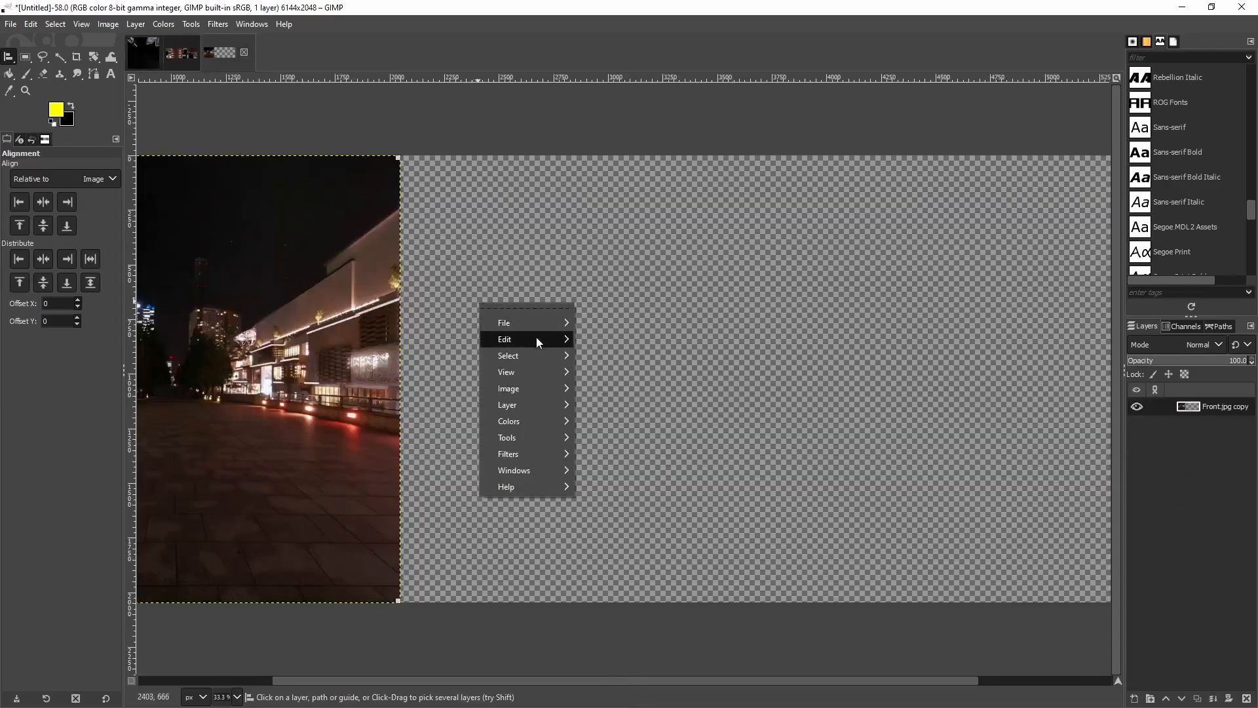
mouse_move(536, 340)
left_click(603, 383)
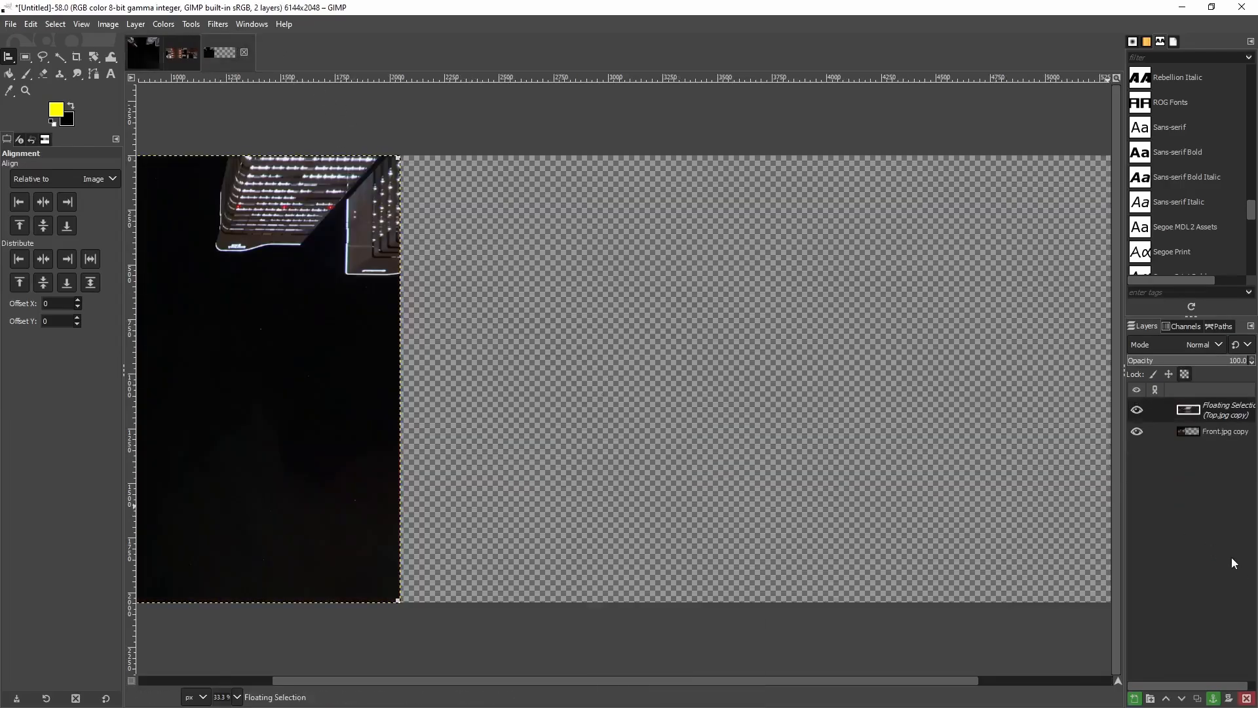
left_click(1135, 699)
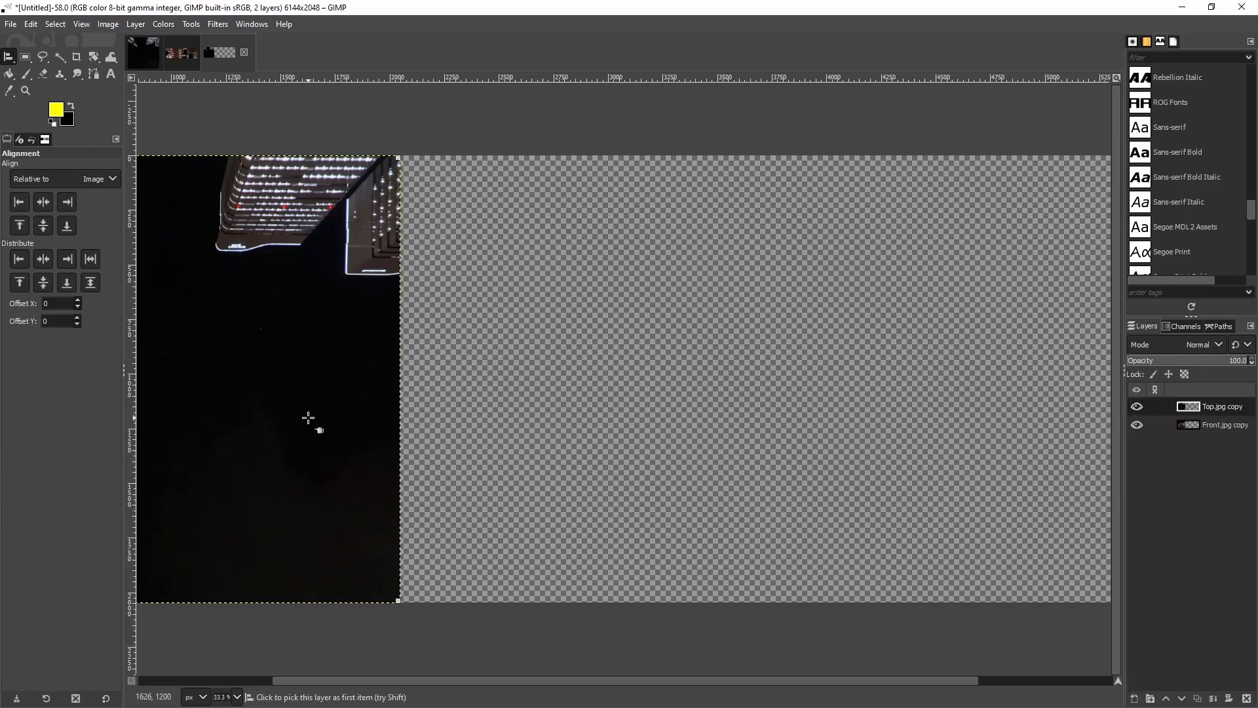
left_click(43, 259)
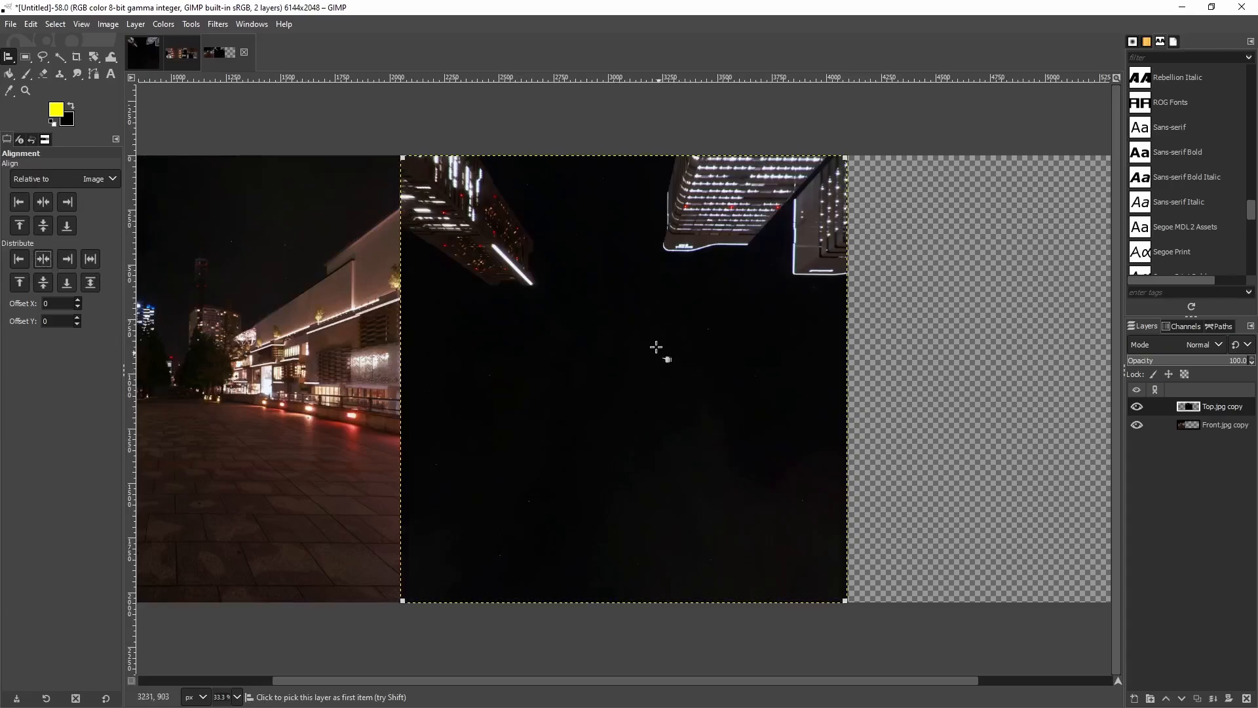
In the source image, hide the Top.jpg layer, show and select Bottom.jpg, and copy it.
left_click(142, 53)
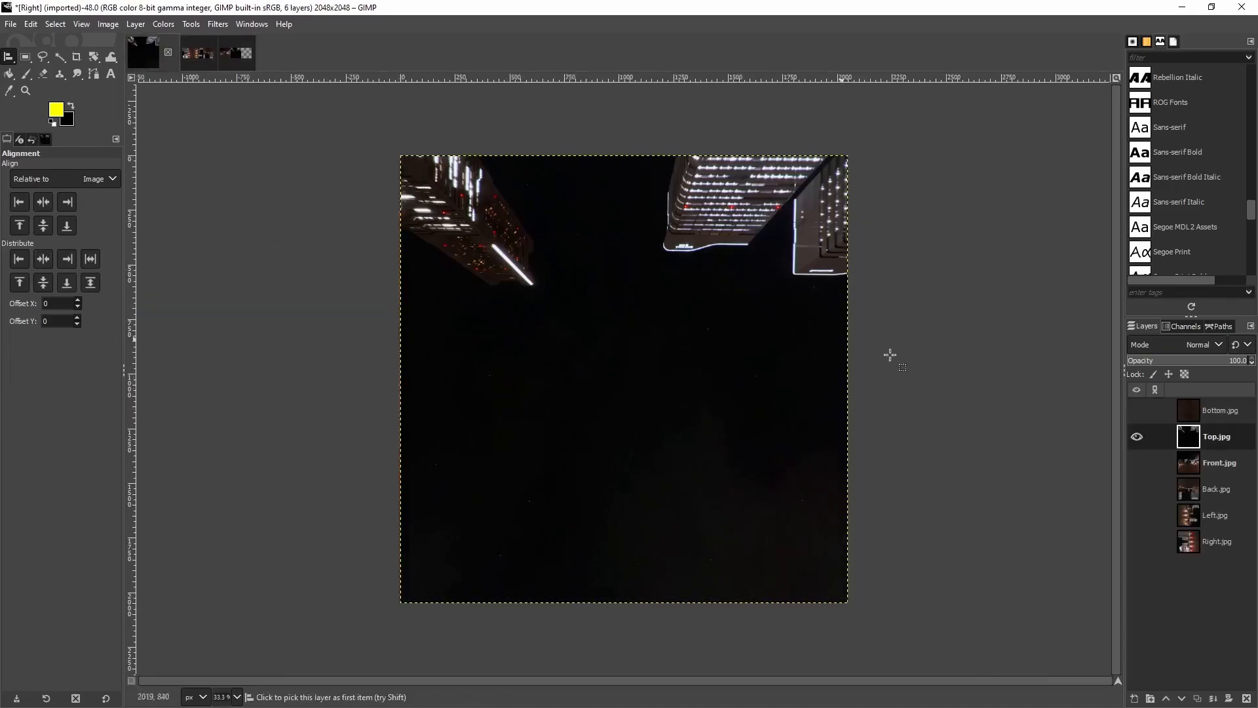
left_click(1137, 437)
left_click(1137, 410)
left_click(1217, 410)
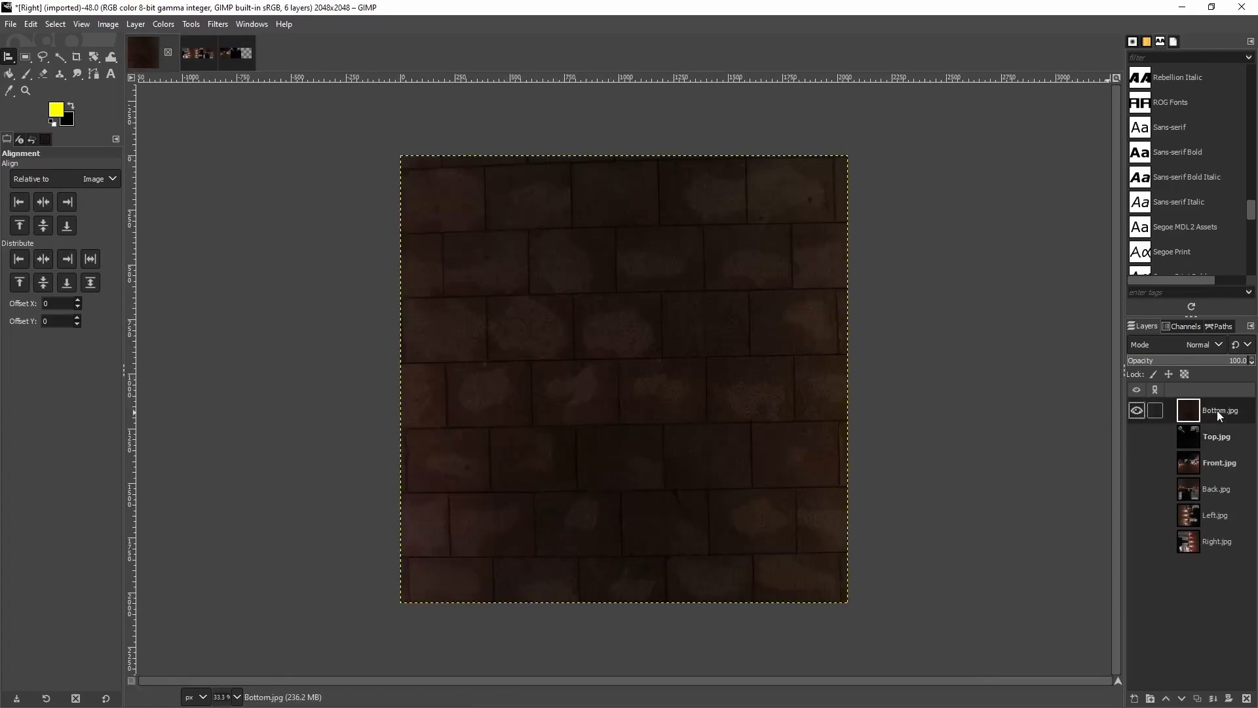
right_click(567, 363)
mouse_move(616, 398)
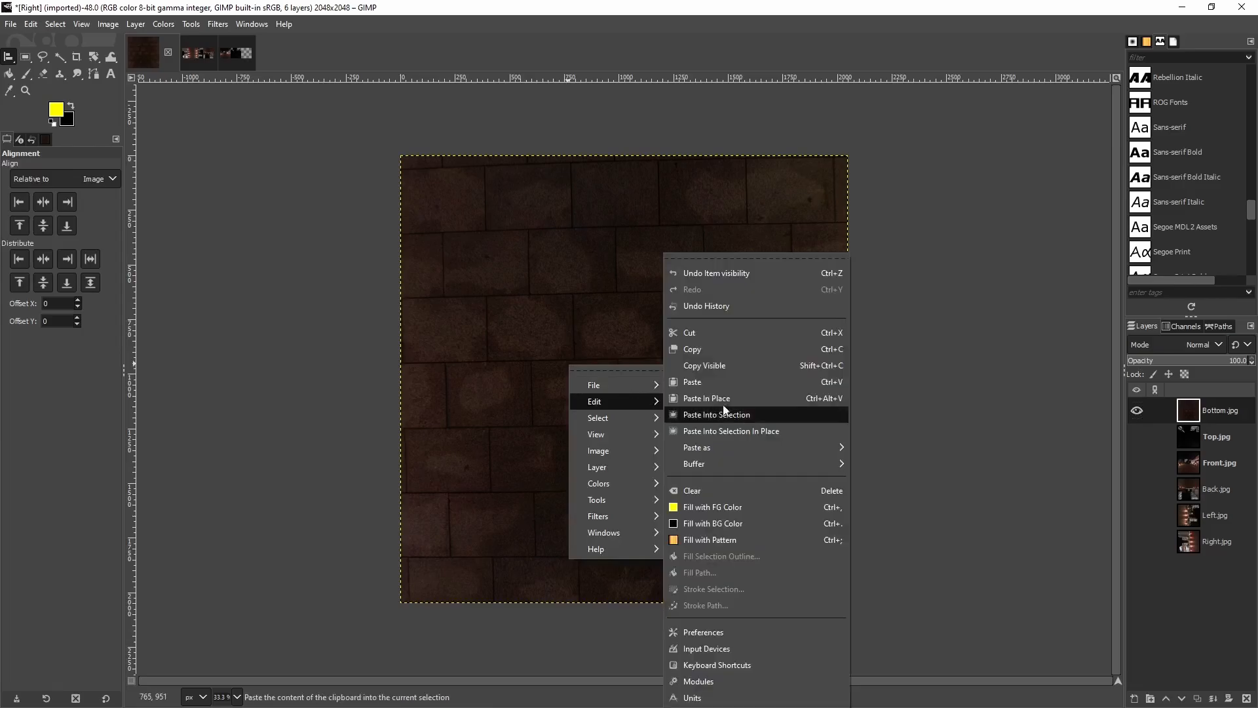
left_click(707, 352)
Paste the Bottom.jpg face into the second 6144 x 2048 image as a new layer and align it to the right edge.
left_click(236, 52)
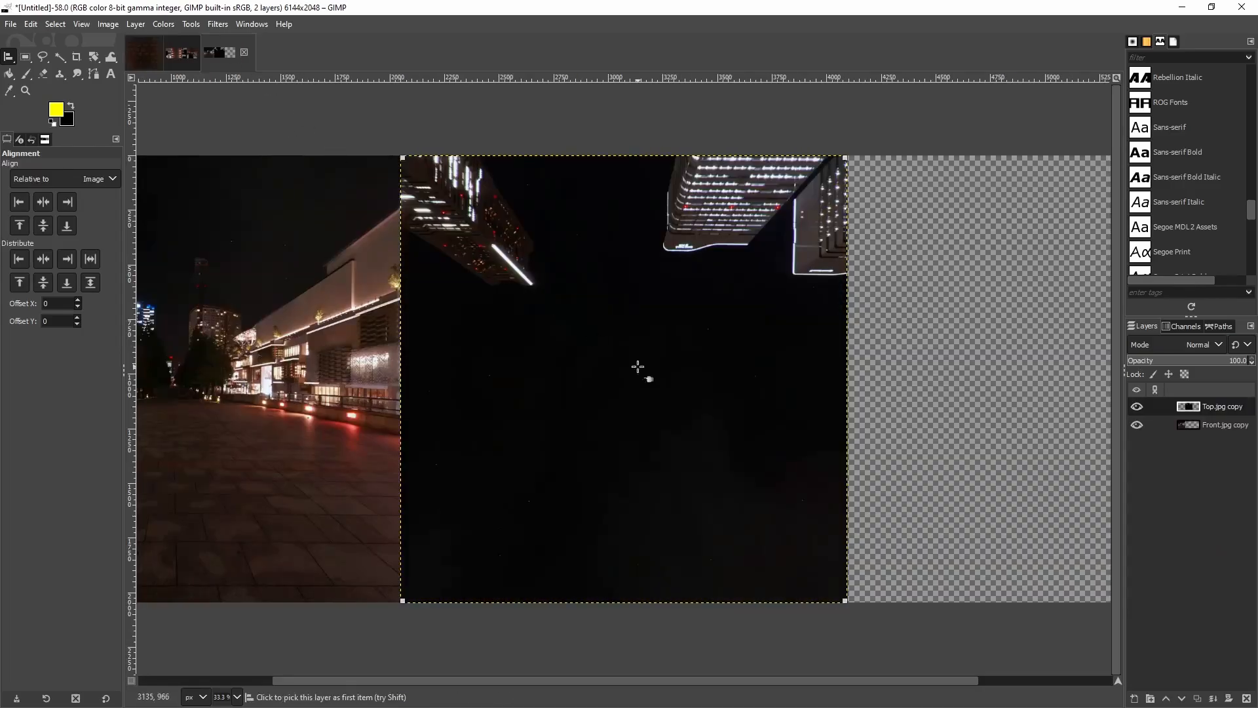
right_click(763, 431)
mouse_move(806, 465)
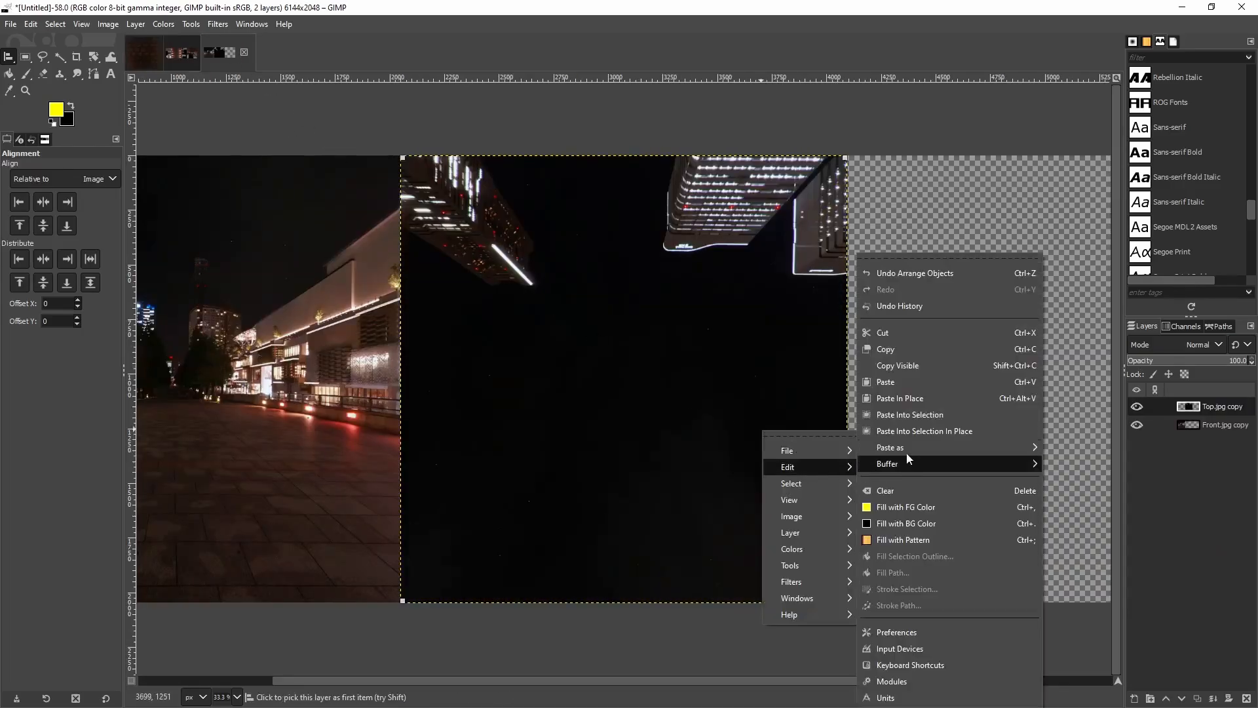
left_click(888, 382)
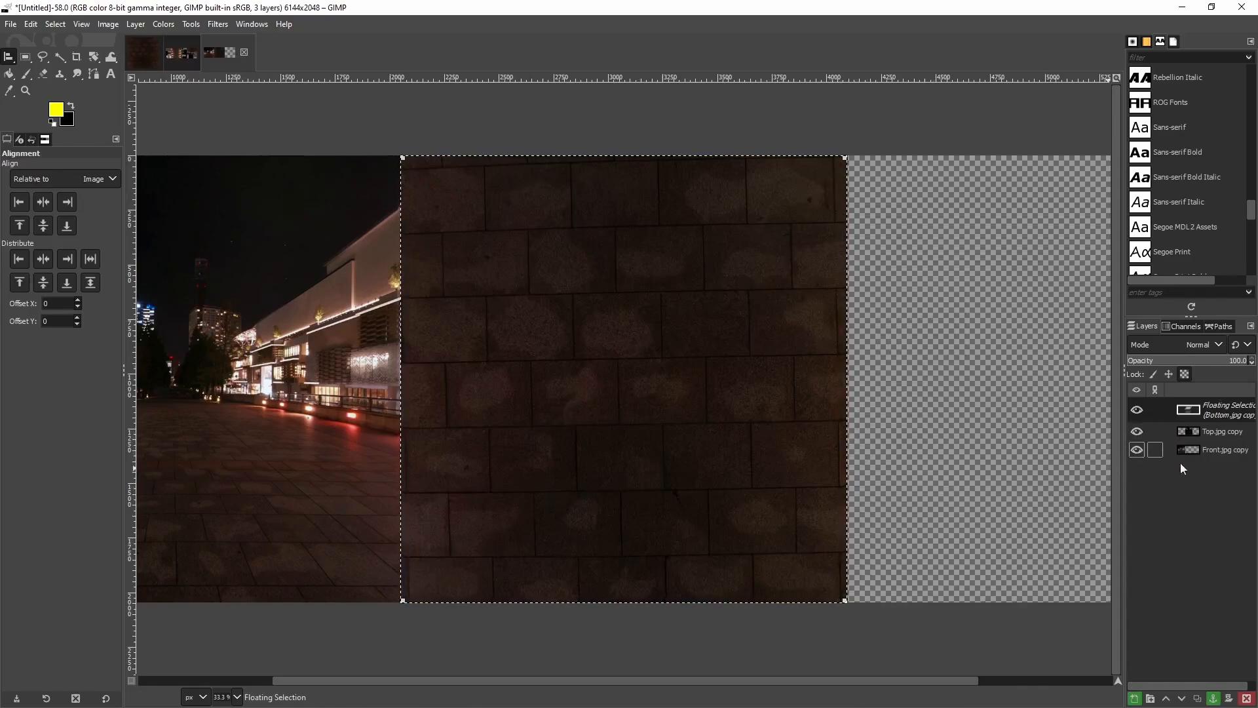
left_click(1139, 700)
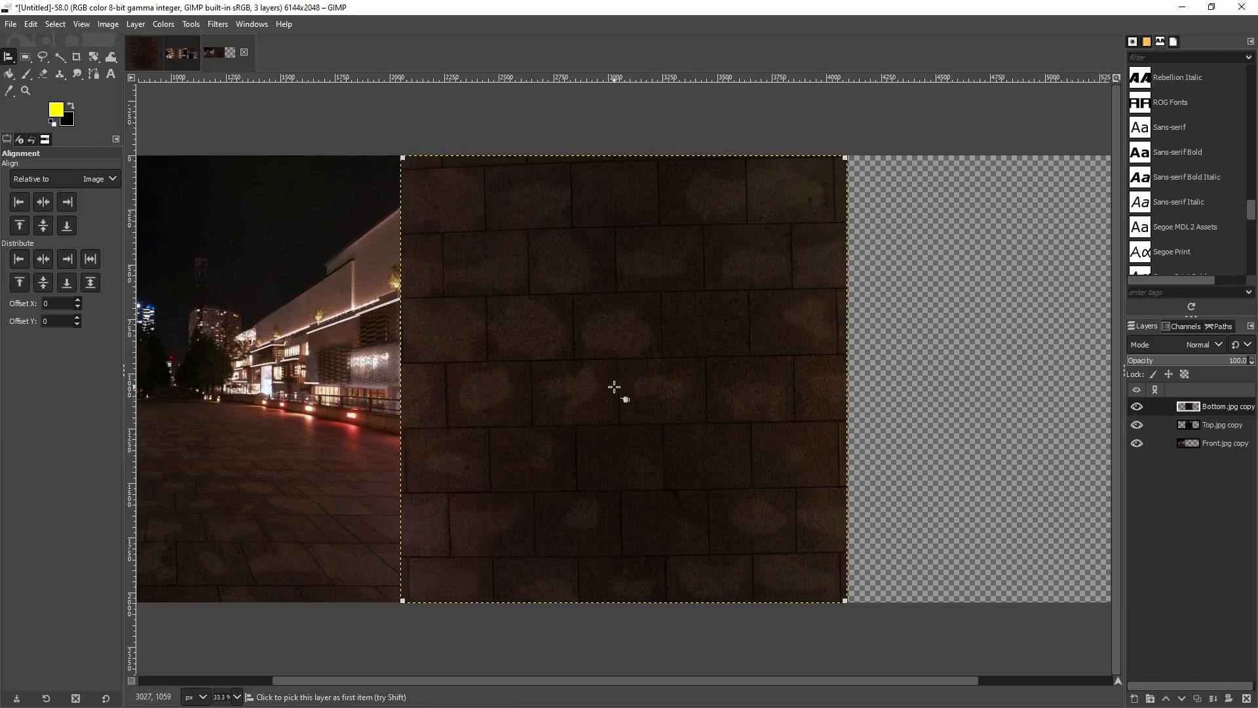
left_click(69, 261)
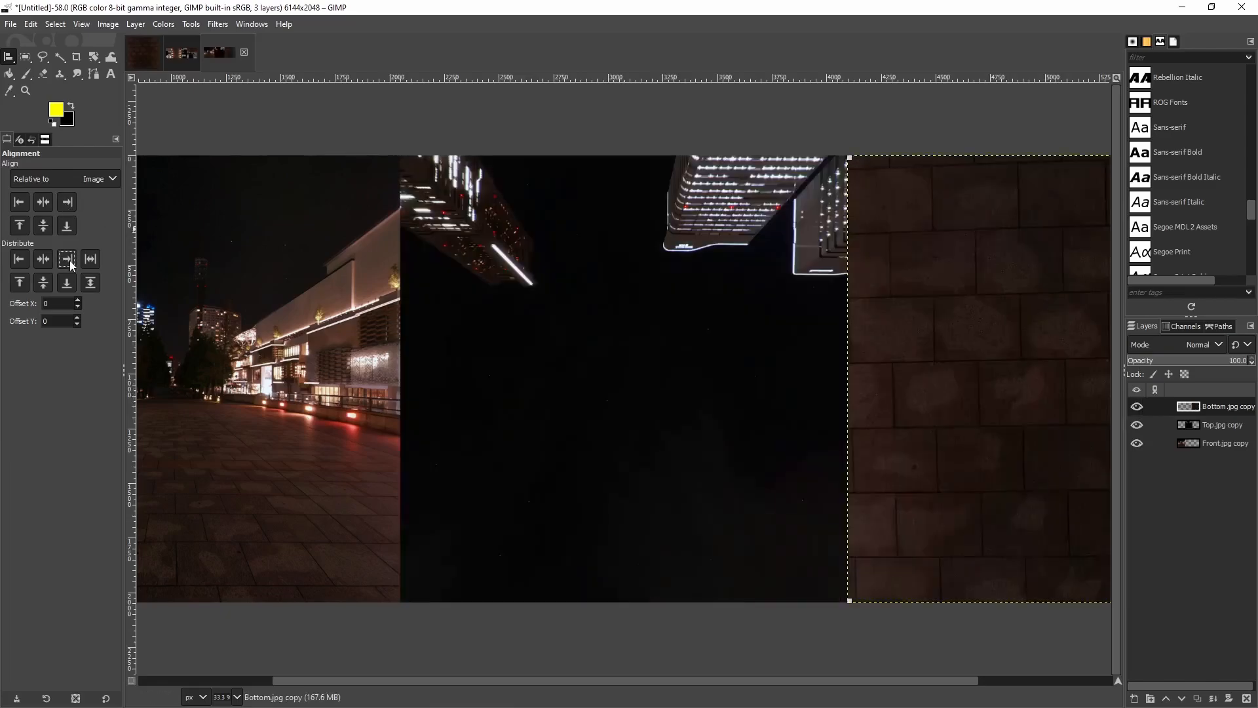
Merge the Bottom.jpg and Top.jpg copies down into the Front.jpg copy layer.
right_click(1191, 410)
left_click(1114, 168)
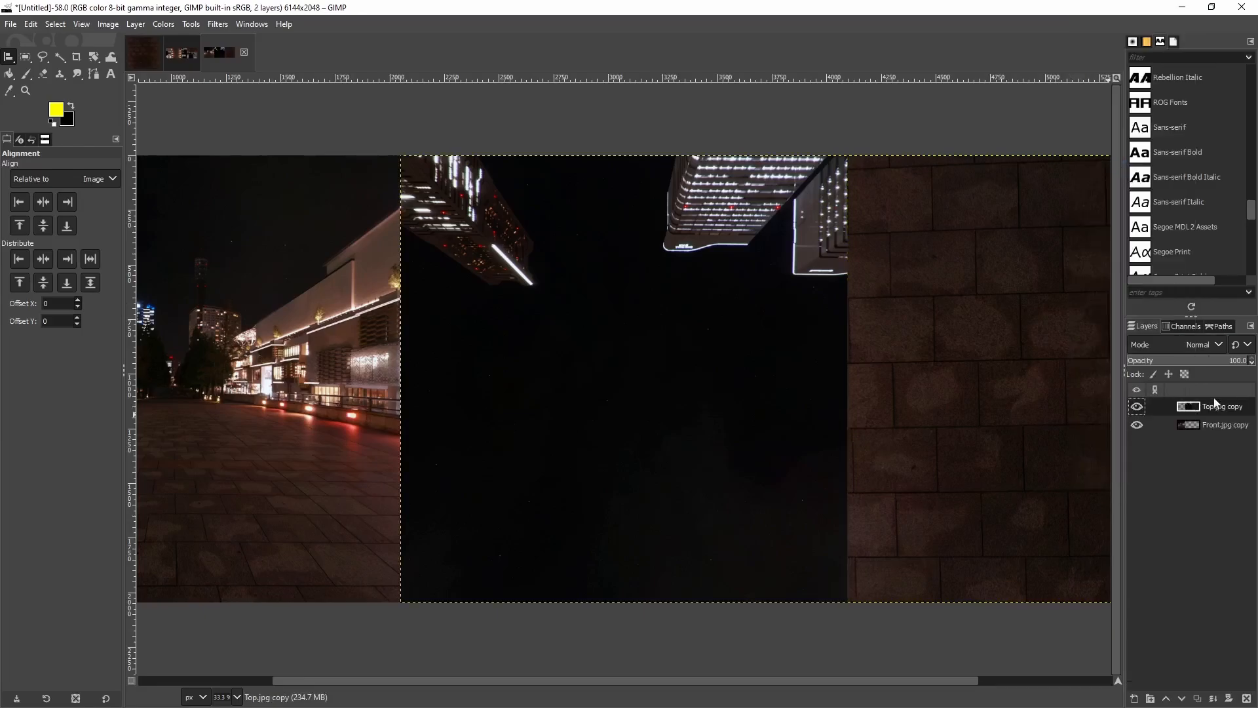
right_click(1203, 407)
left_click(1124, 185)
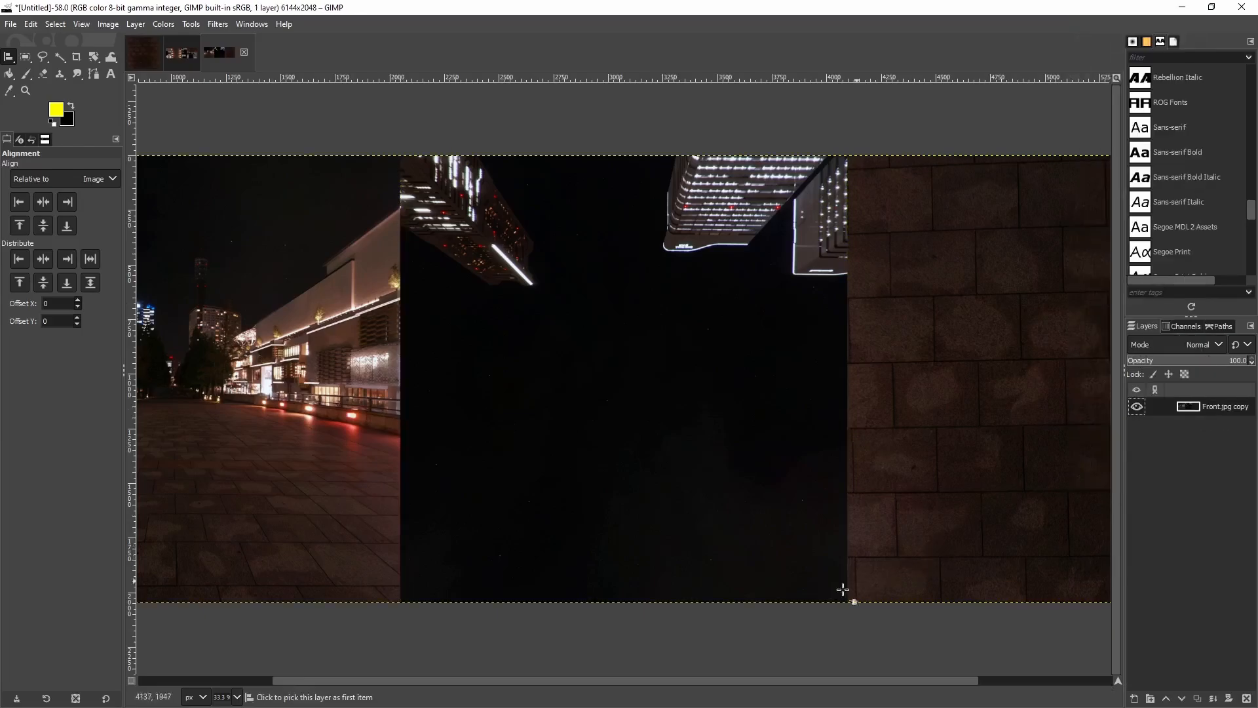
Create a new 12288 x 2048 pixel image, accepting the large image size.
left_click_drag(732, 679, 595, 667)
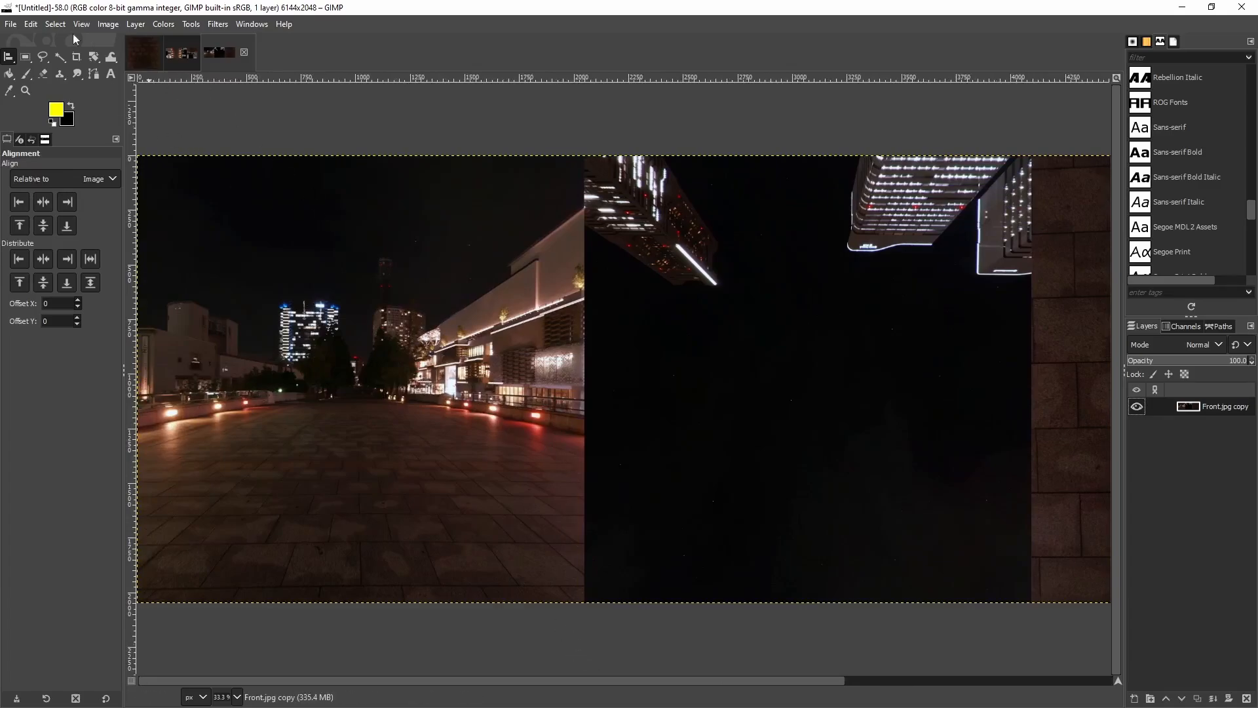
left_click(10, 23)
left_click(27, 38)
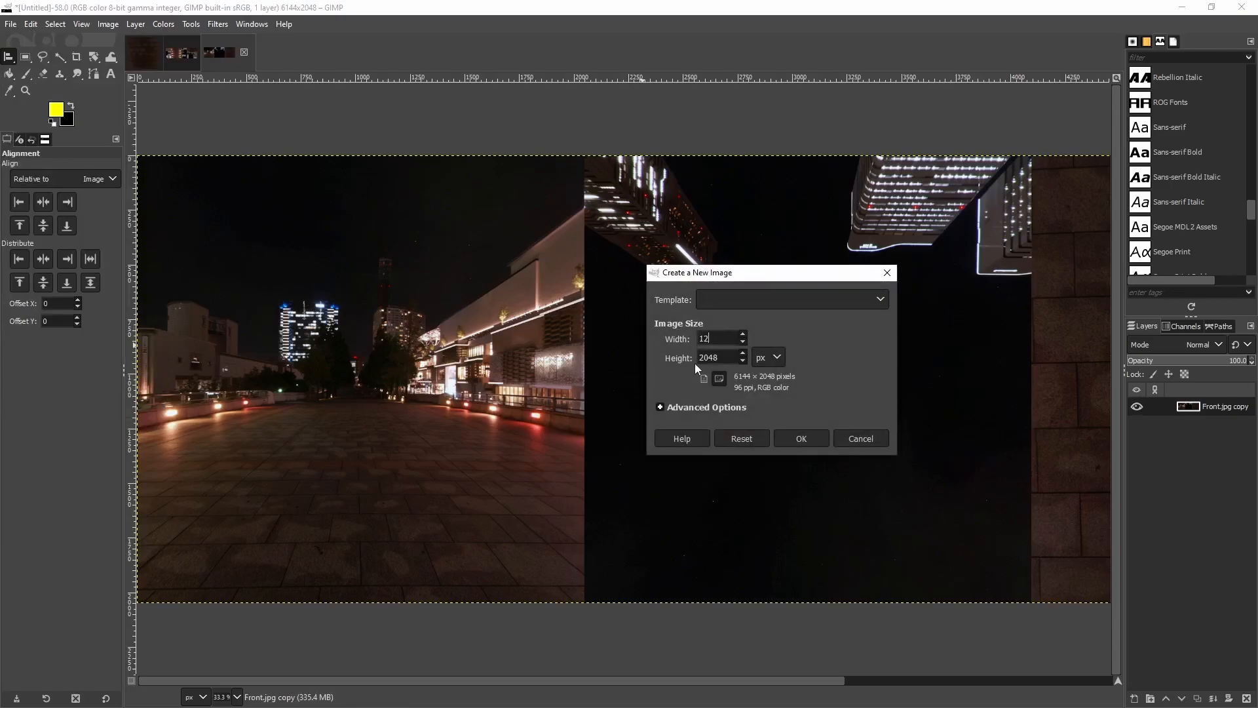
type("12288")
left_click(801, 438)
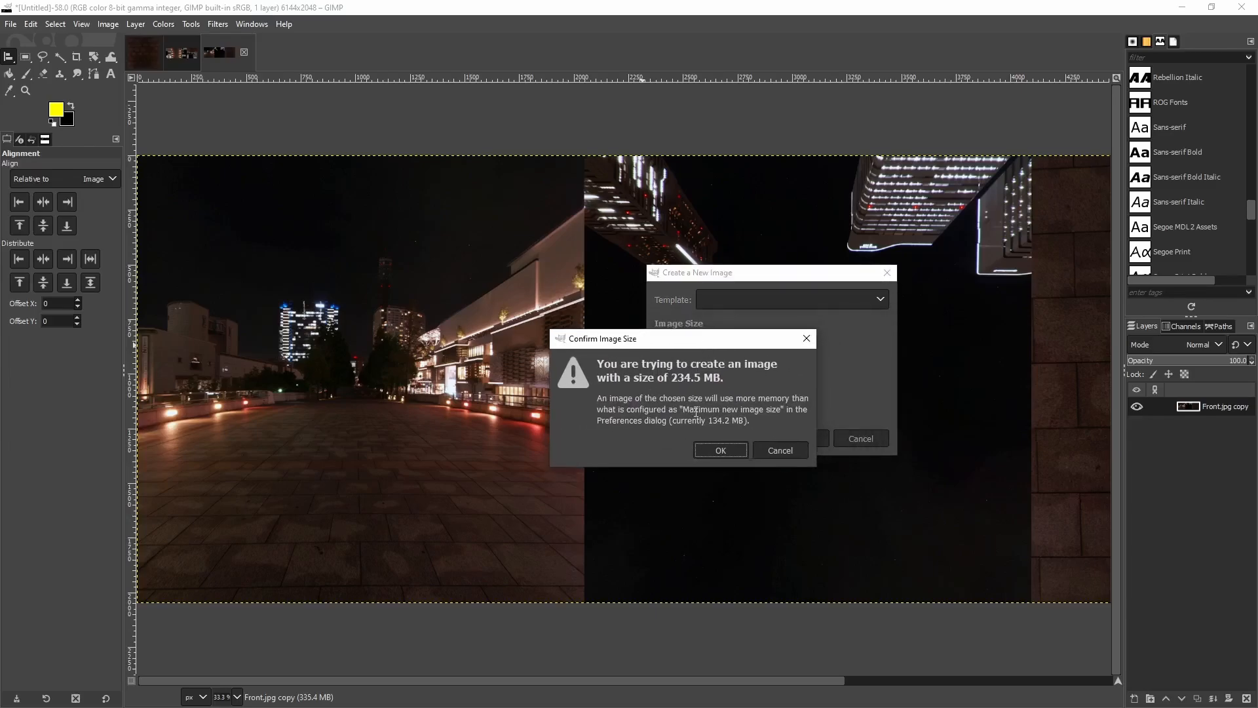
left_click(724, 451)
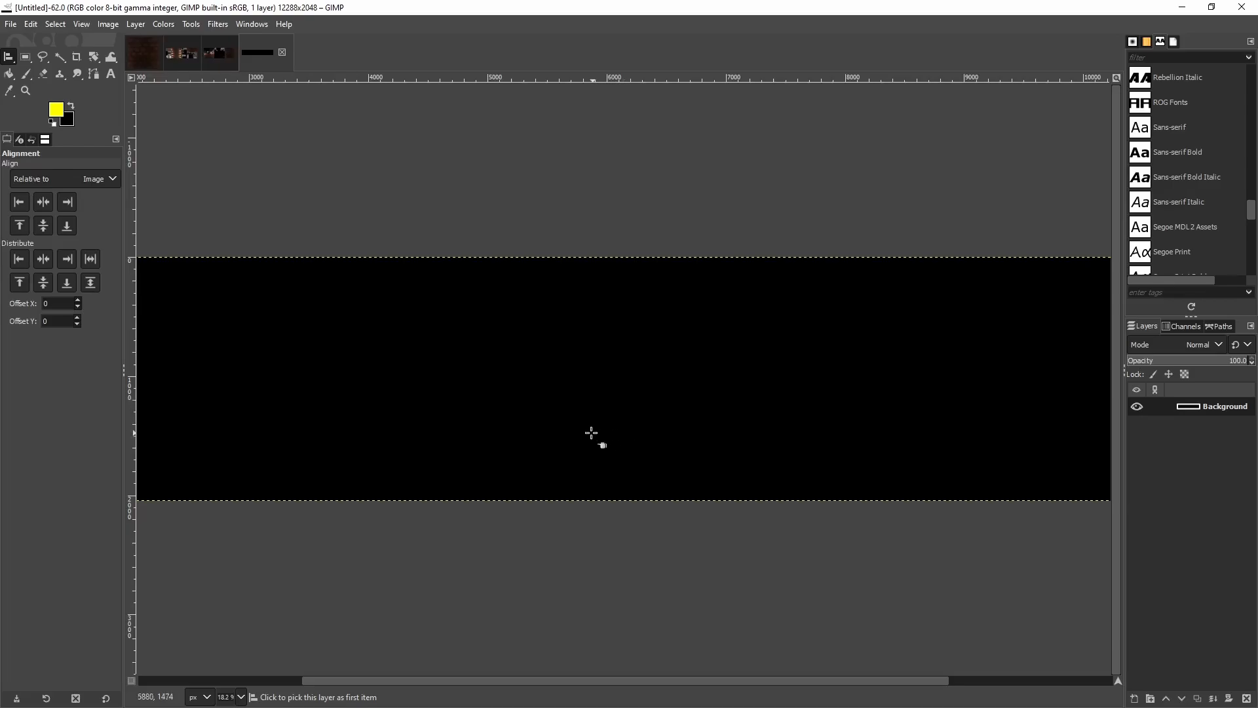
In the first 6144 x 2048 strip image, copy the merged Right.jpg copy layer.
left_click(187, 58)
right_click(483, 379)
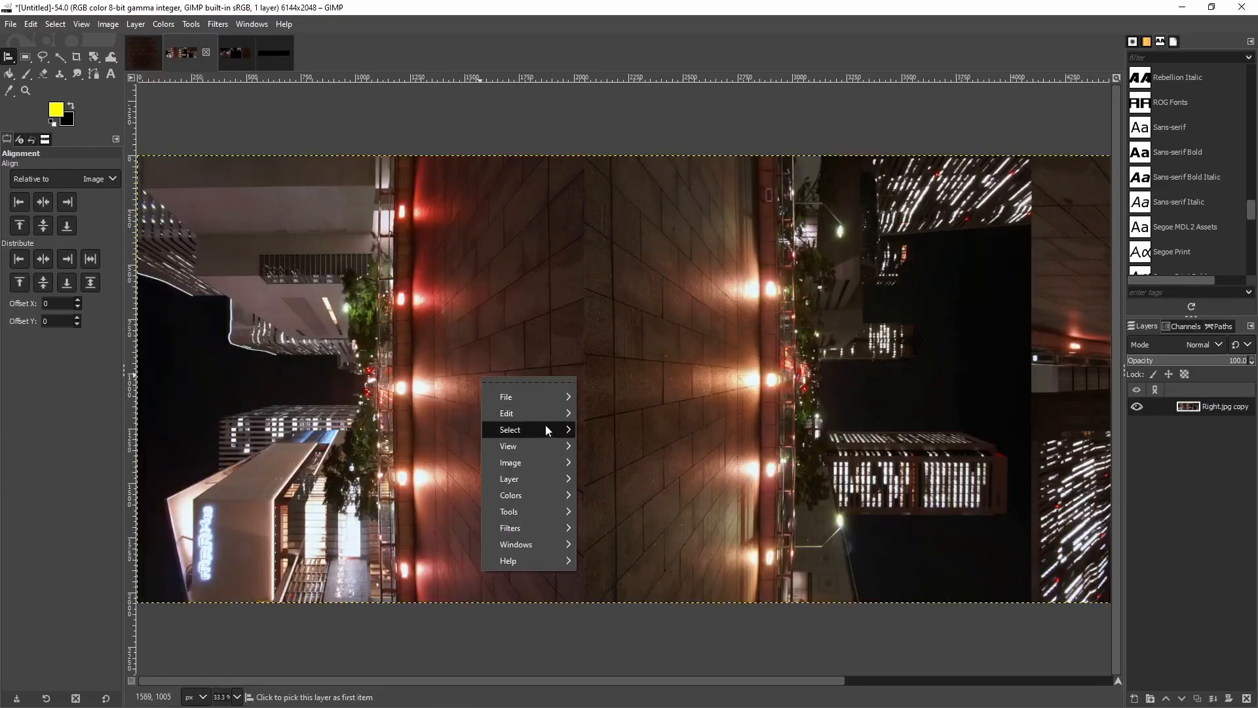
mouse_move(541, 415)
left_click(609, 349)
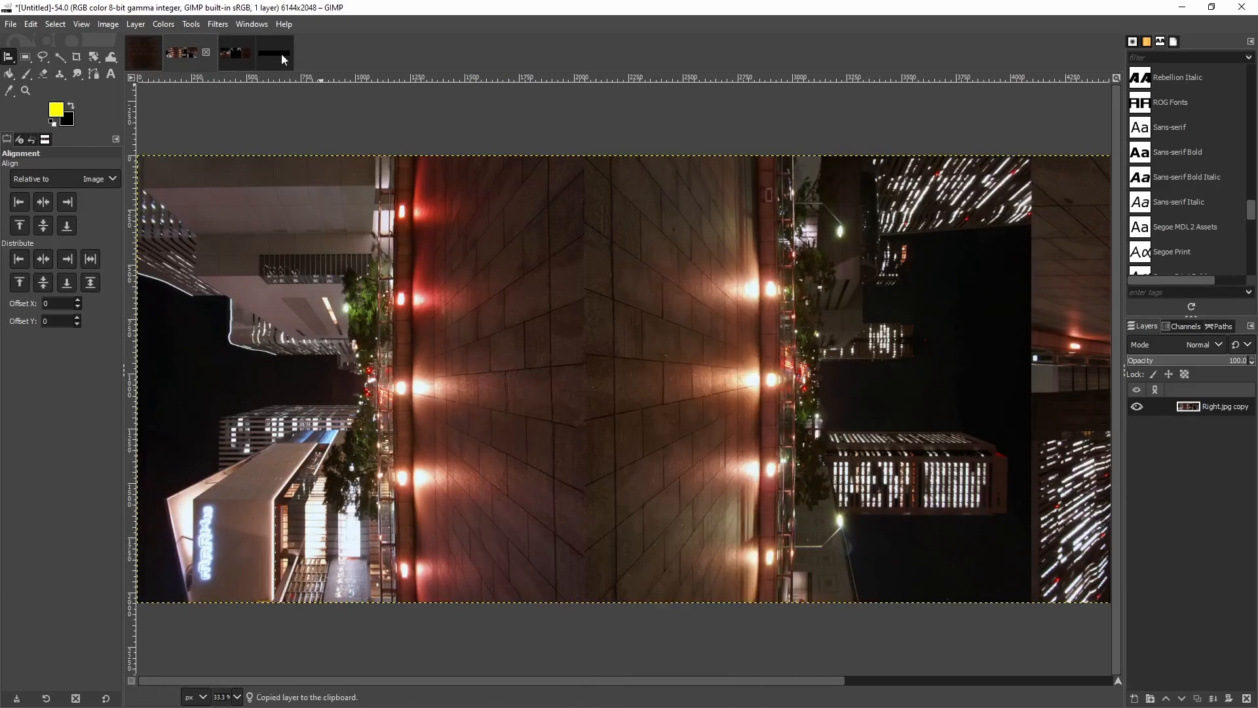
Paste the Right.jpg strip into the 12288 x 2048 image and turn the floating selection into a new layer.
left_click(282, 54)
right_click(504, 361)
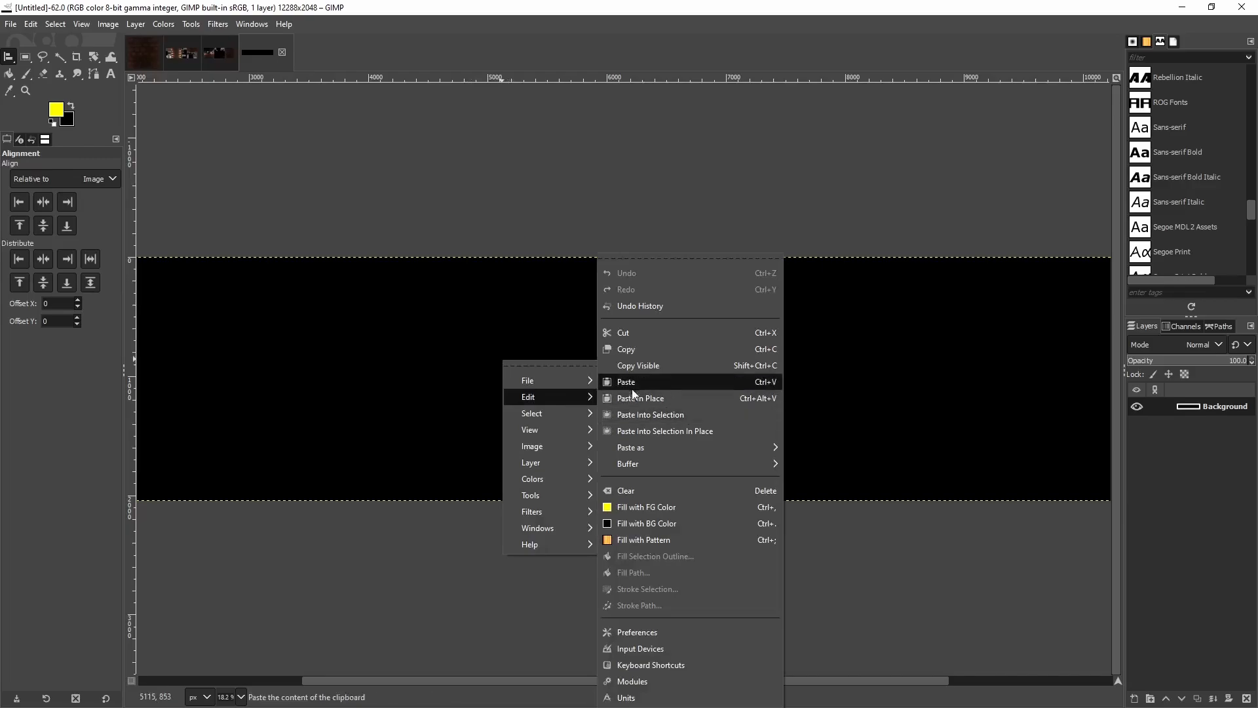
left_click(632, 381)
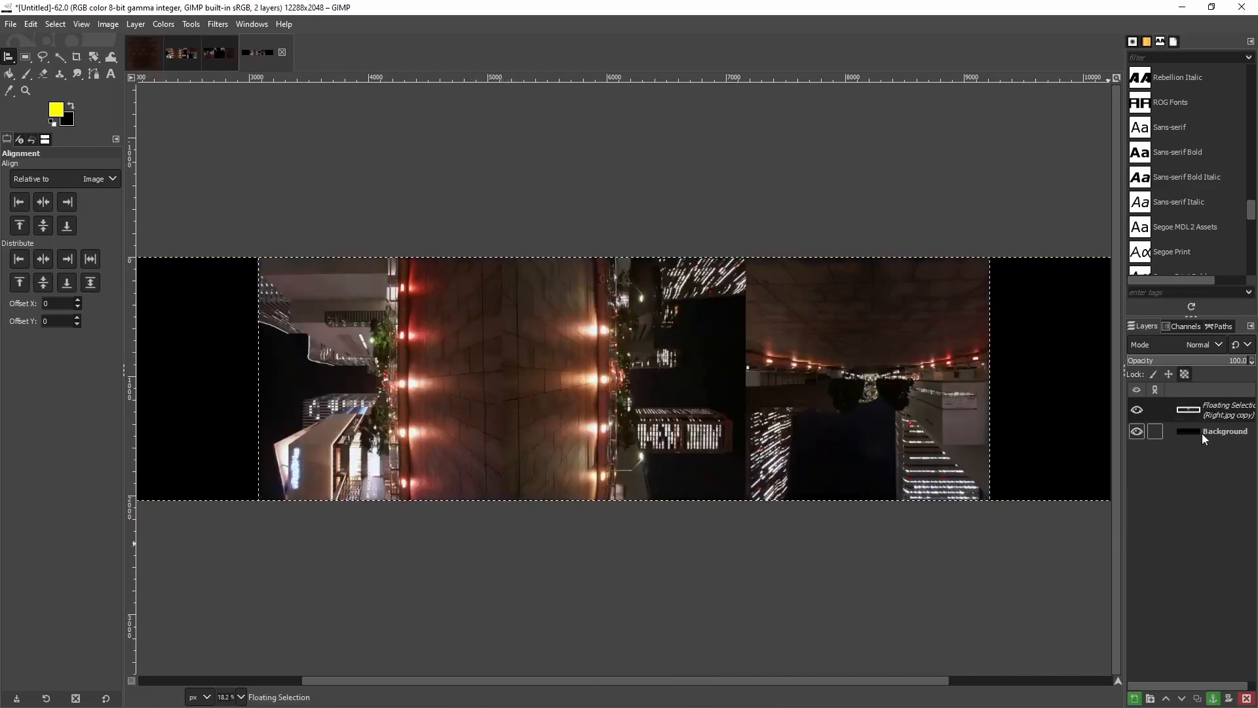
left_click(1202, 433)
left_click(1135, 699)
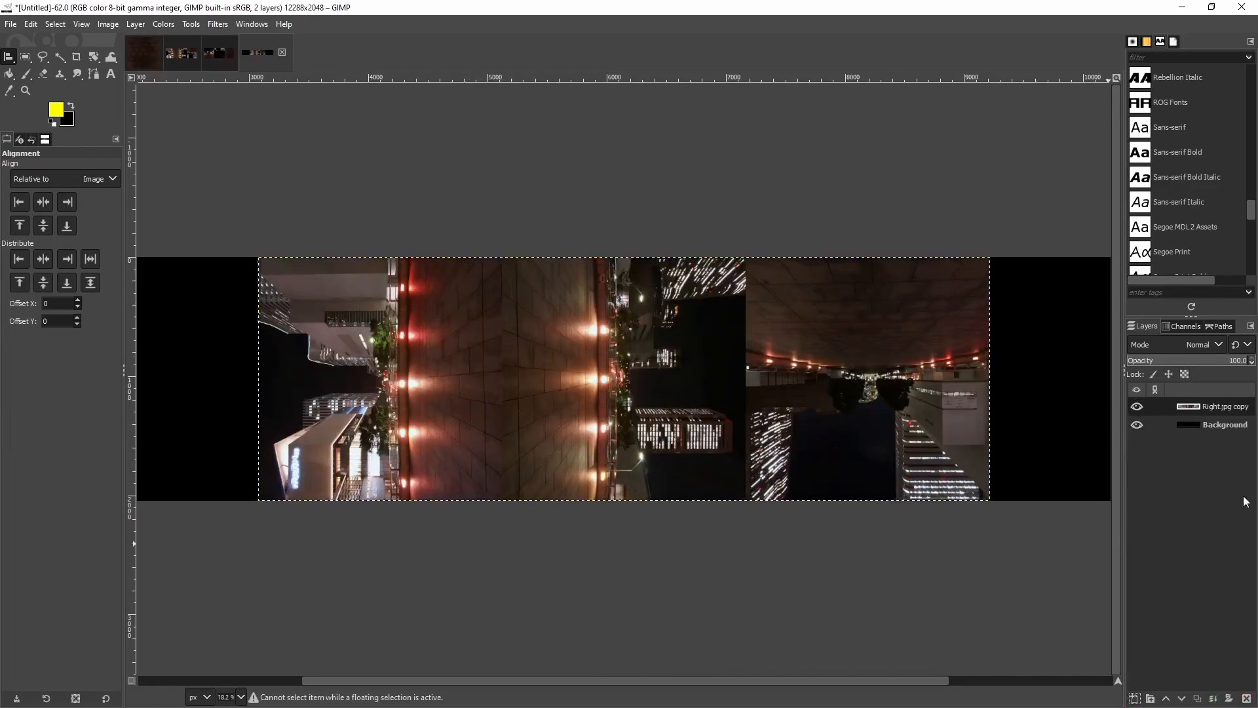
Delete the black Background layer and align the Right.jpg strip to the left edge of the image.
right_click(1212, 425)
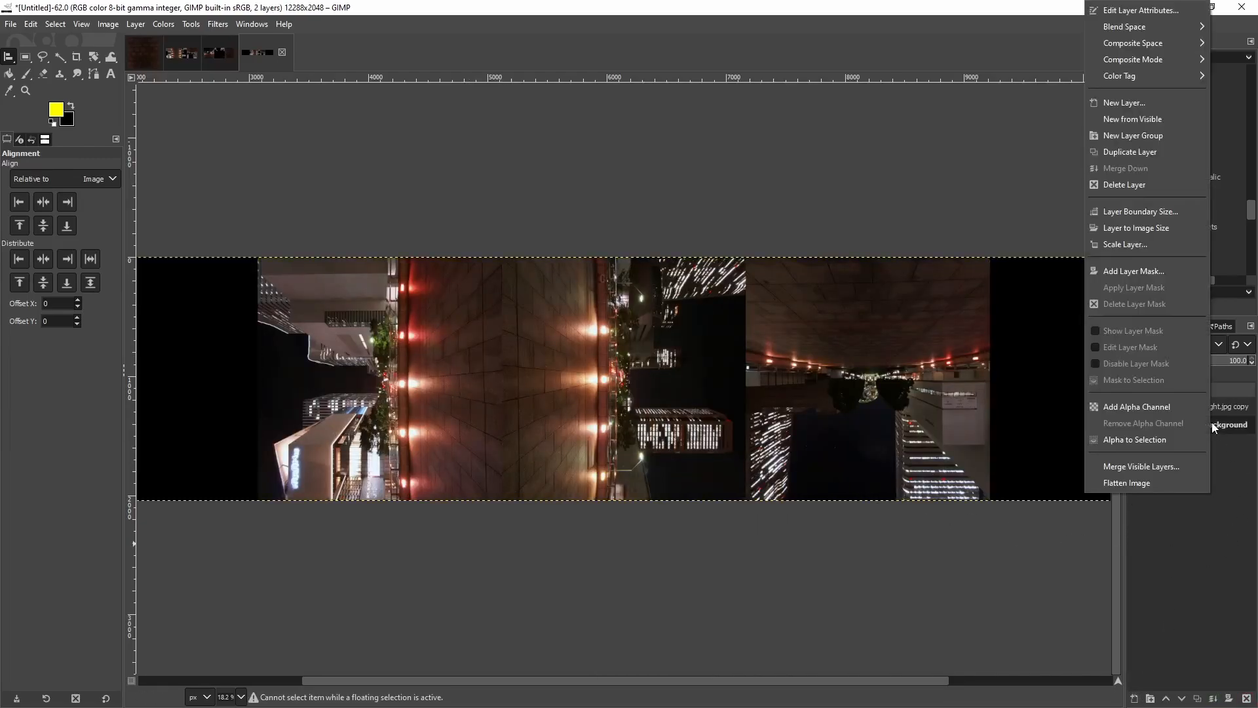
left_click(1141, 186)
left_click(637, 410)
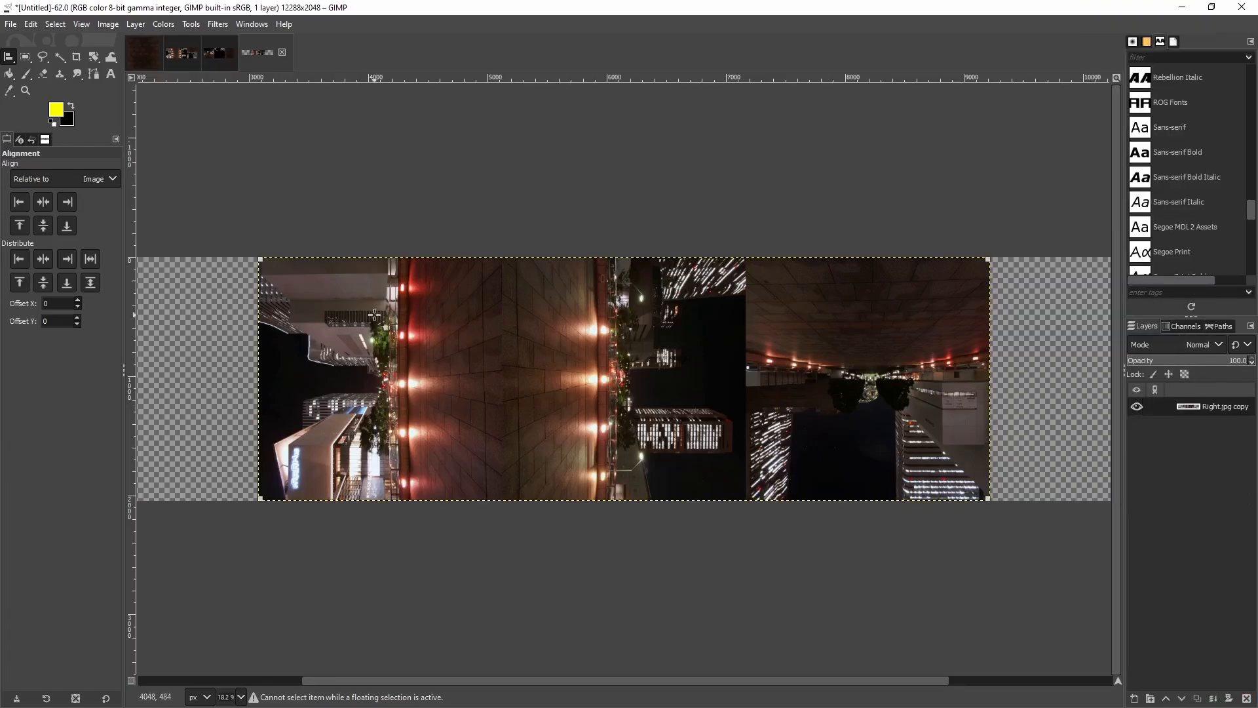
left_click(18, 261)
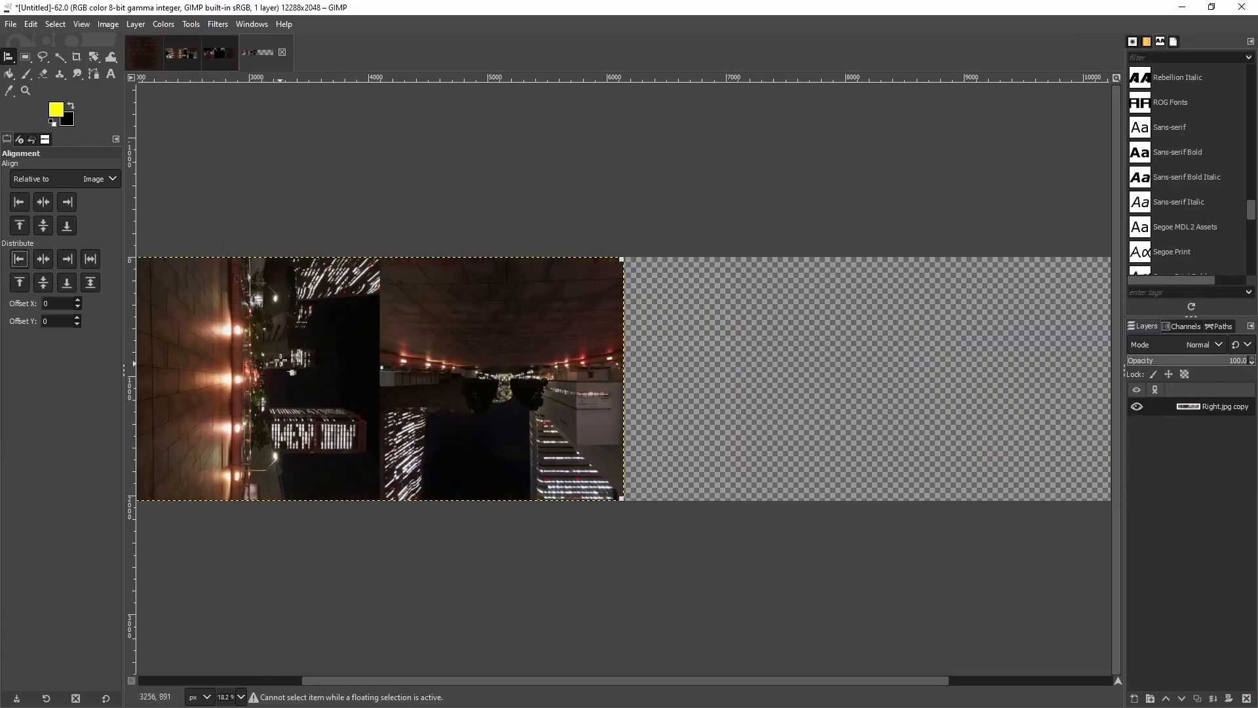
In the second 6144 x 2048 strip image, copy the merged Front.jpg copy layer.
left_click(227, 51)
right_click(600, 349)
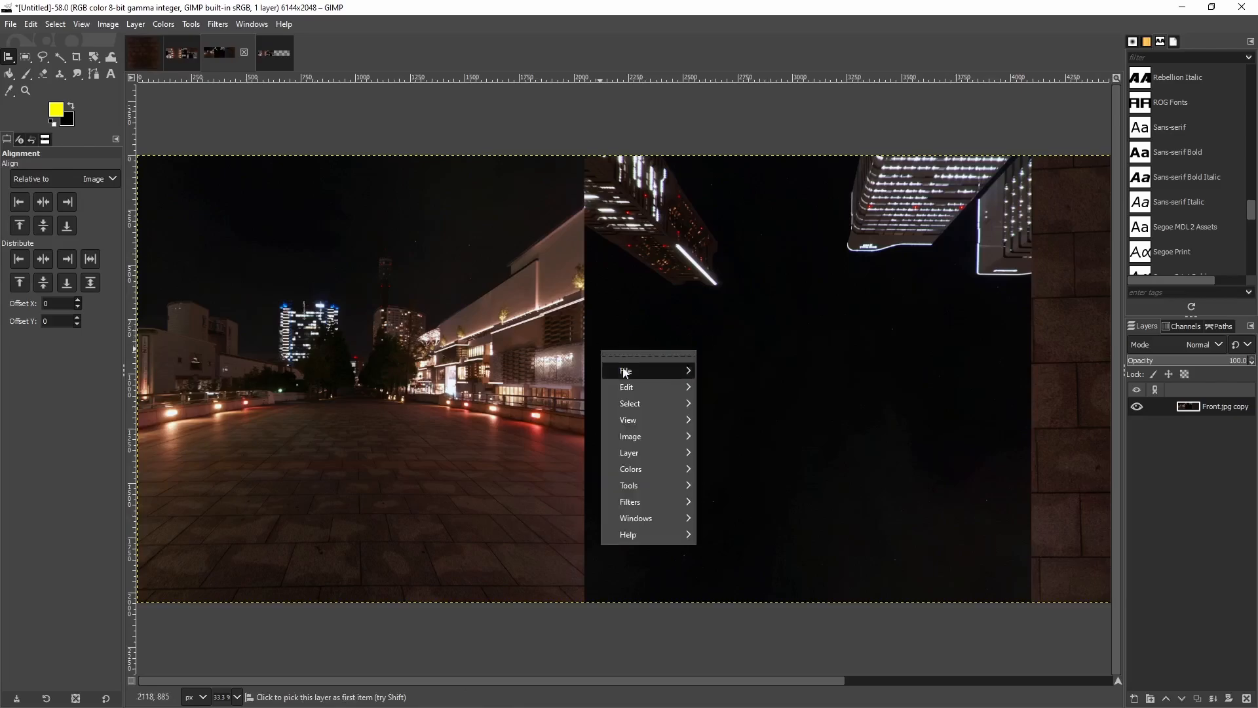
mouse_move(642, 384)
left_click(760, 345)
Paste the Front.jpg strip into the 12288 x 2048 image as a new layer and align it to the right edge.
left_click(273, 53)
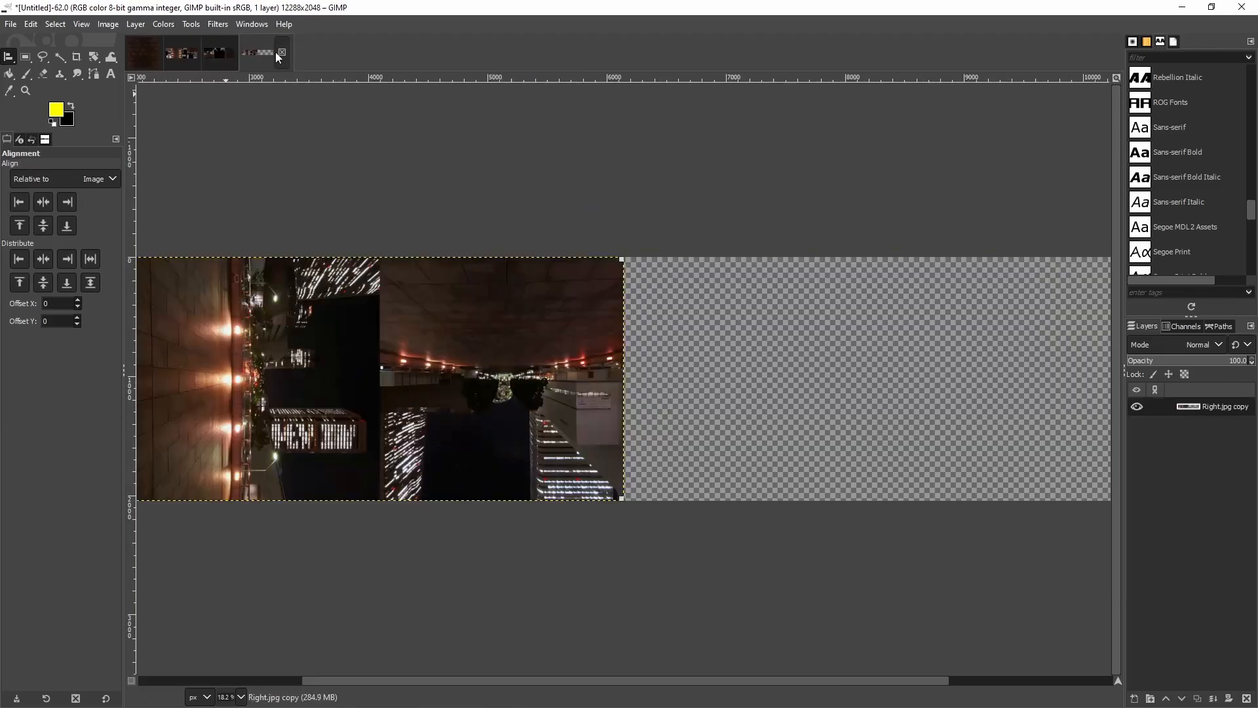
right_click(620, 359)
mouse_move(666, 391)
left_click(726, 399)
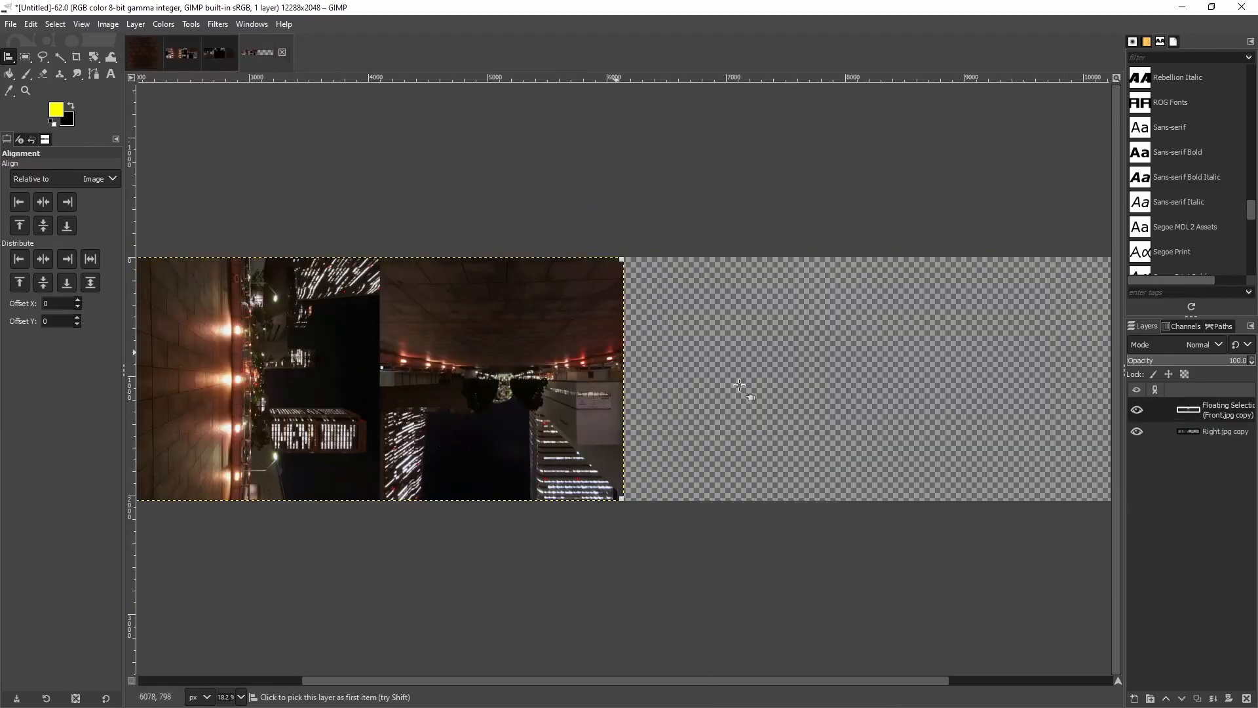
left_click(1133, 698)
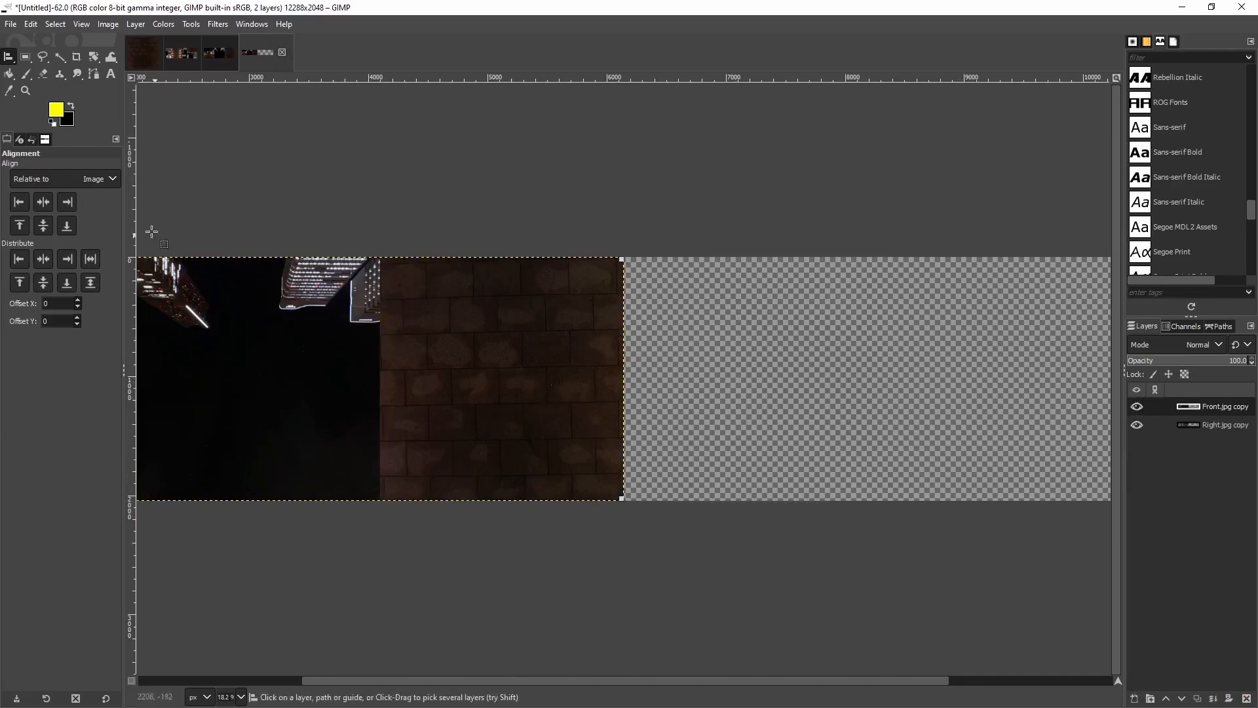
left_click(66, 258)
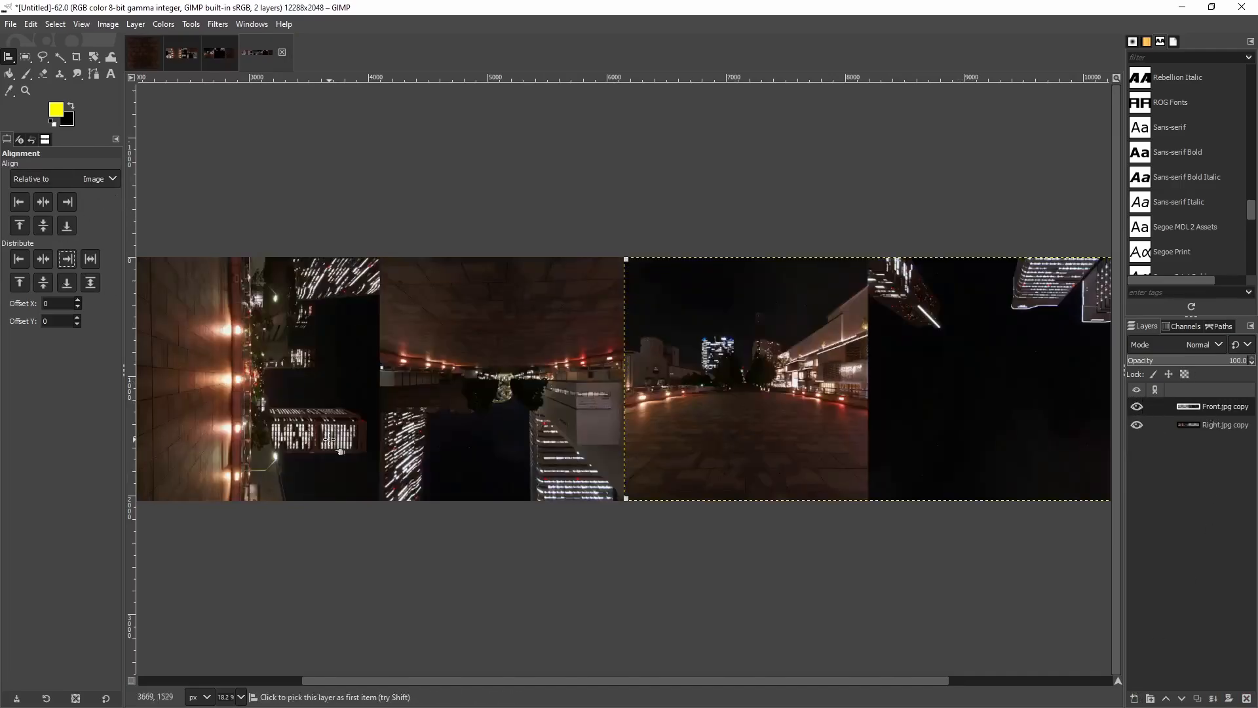
Merge the Front.jpg copy layer down into the Right.jpg copy layer and check the combined strip.
right_click(1211, 407)
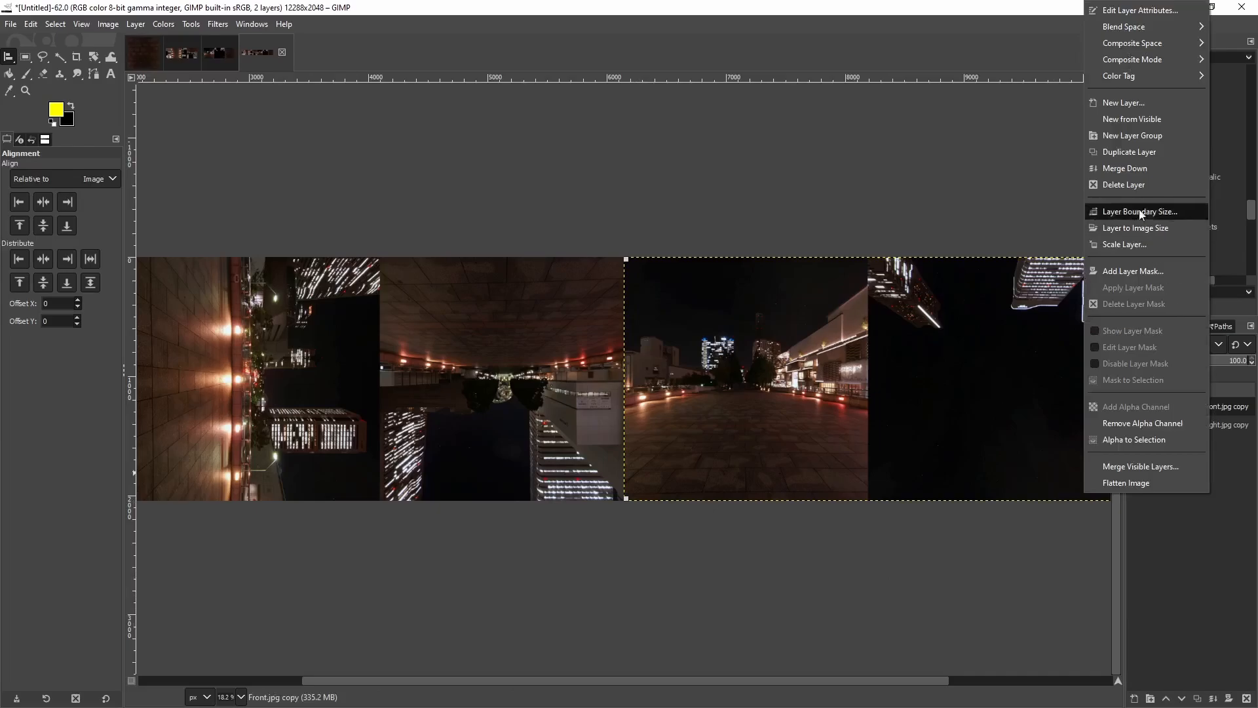
left_click(1124, 168)
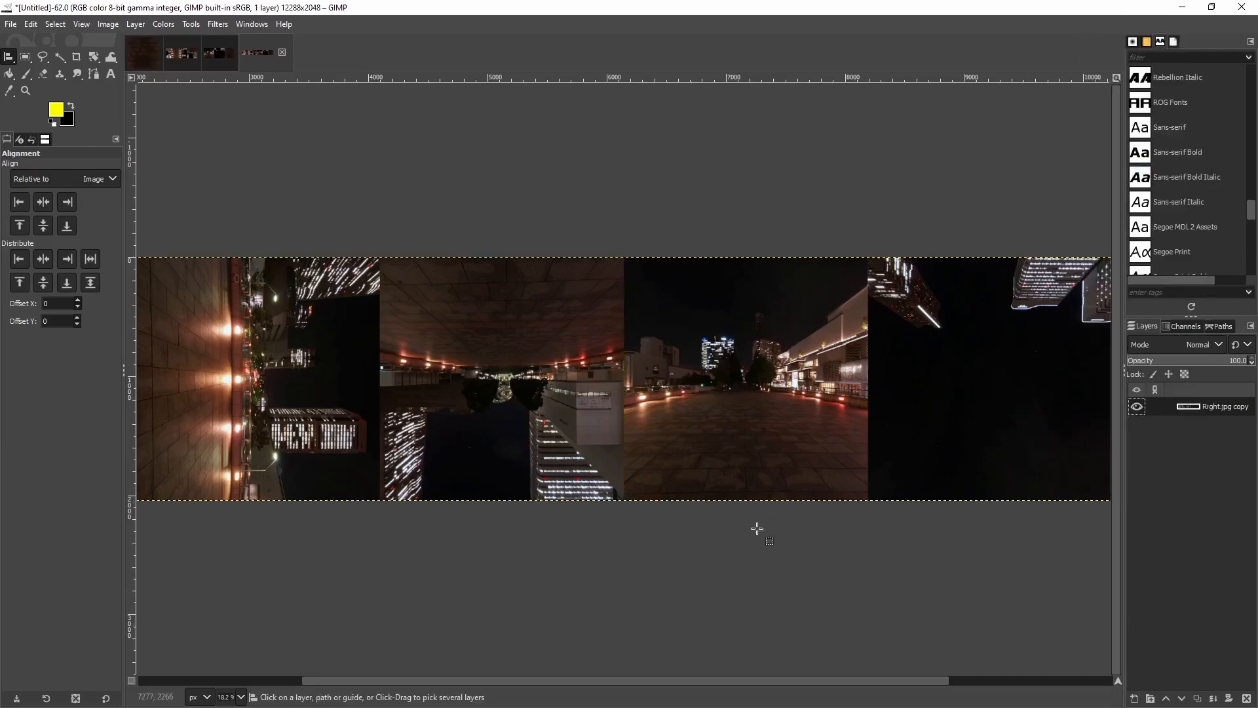
scroll(628, 682, "left", 1)
left_click_drag(628, 682, 416, 589)
Export the combined image to the F: drive as Cubemap_City_GNU.png with the default PNG options.
left_click(12, 25)
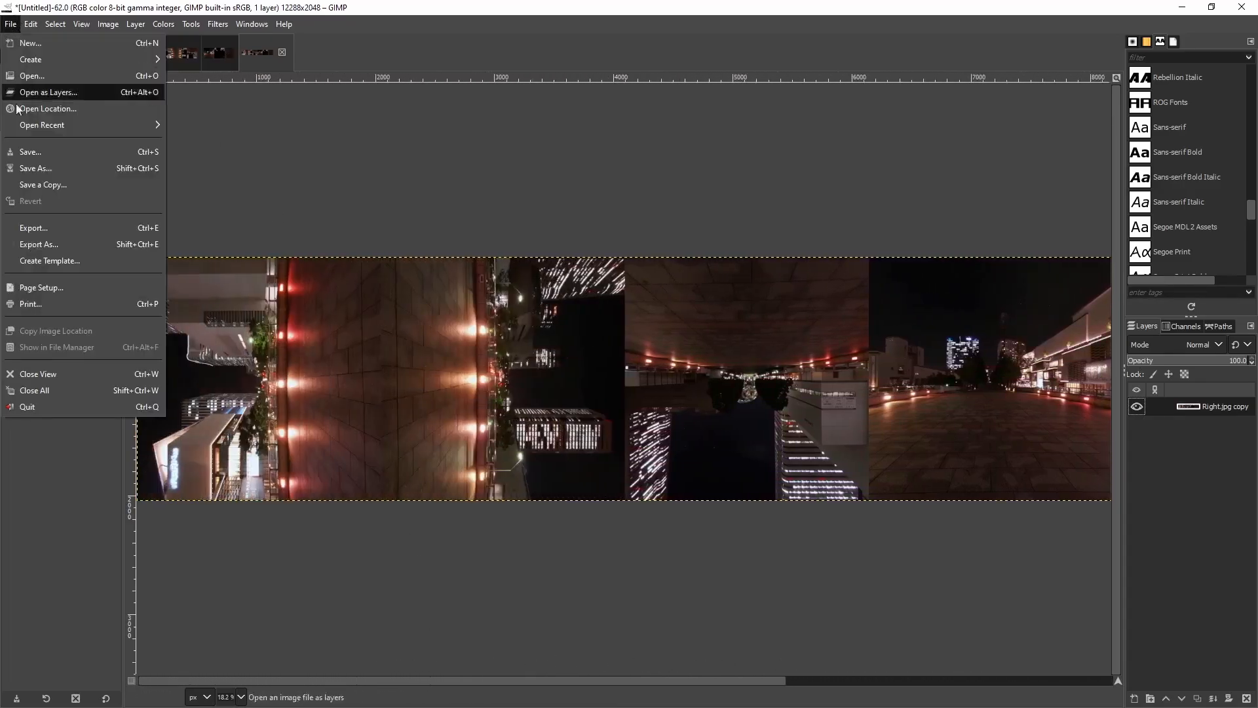
left_click(55, 245)
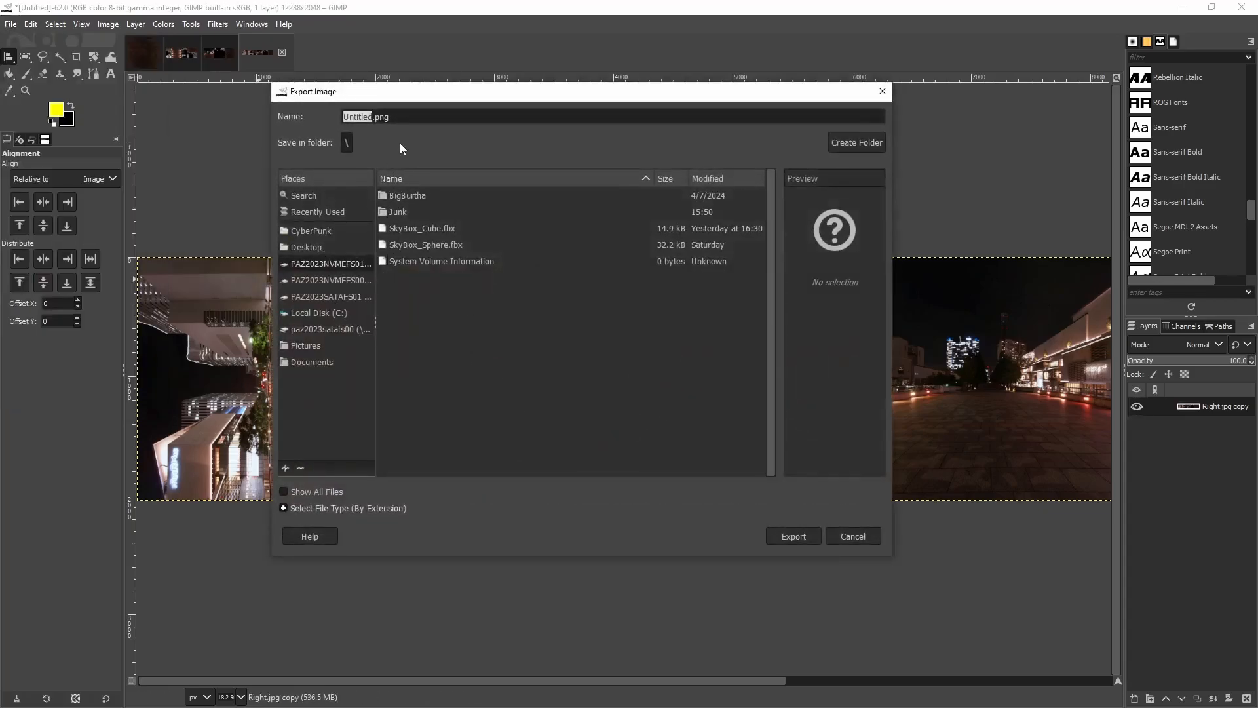
type("Cubemap_City_GNU")
left_click(793, 535)
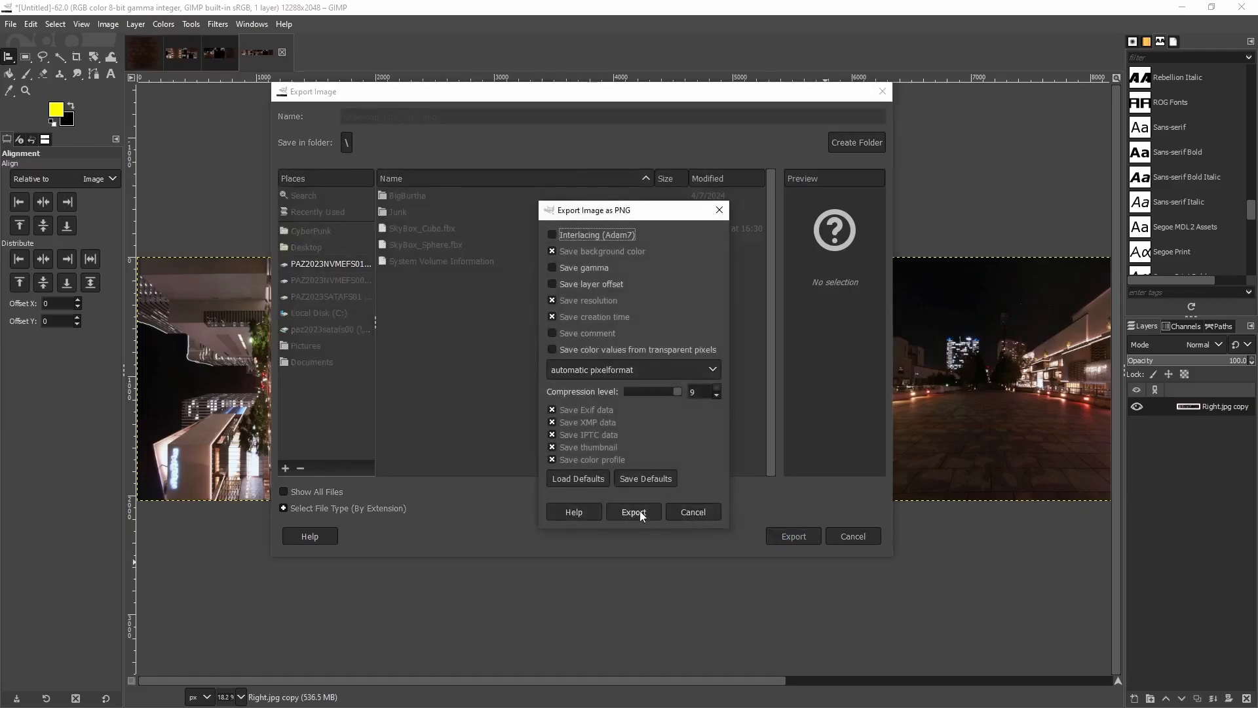
left_click(639, 513)
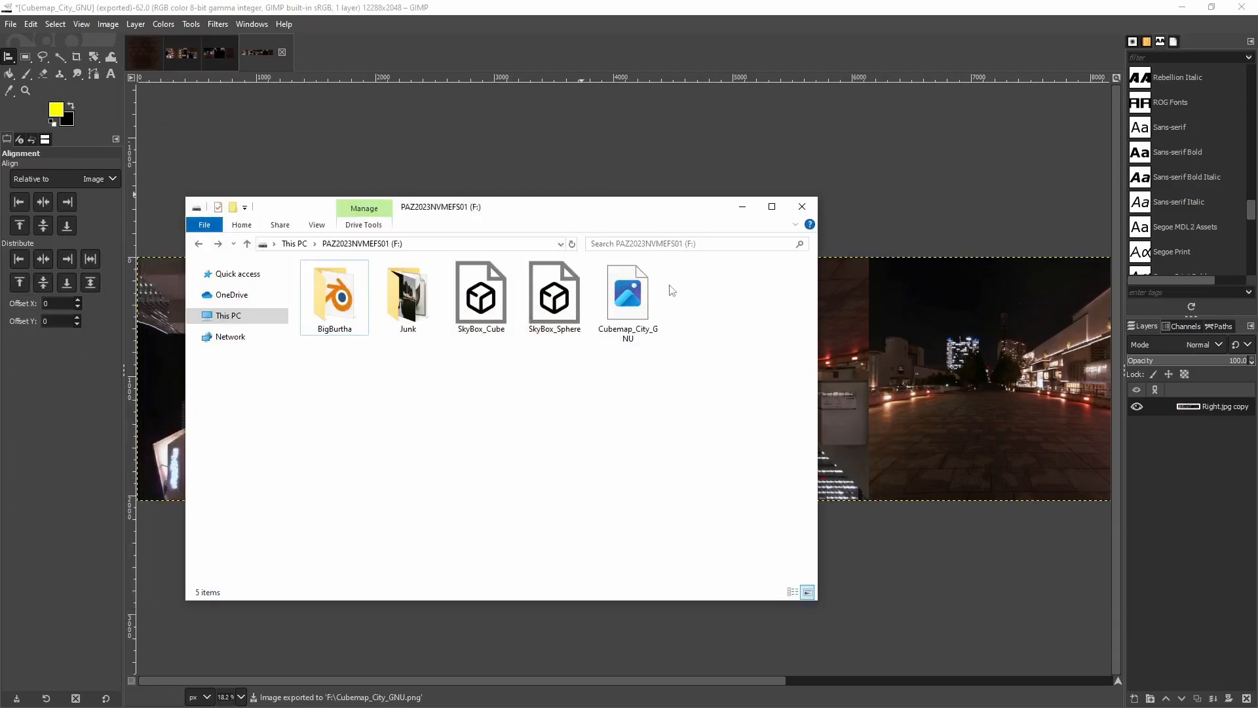
Load Cubemap_City_GNU.png from the F: drive into NVIDIA Texture Tools Exporter and maximize its window.
left_click(628, 305)
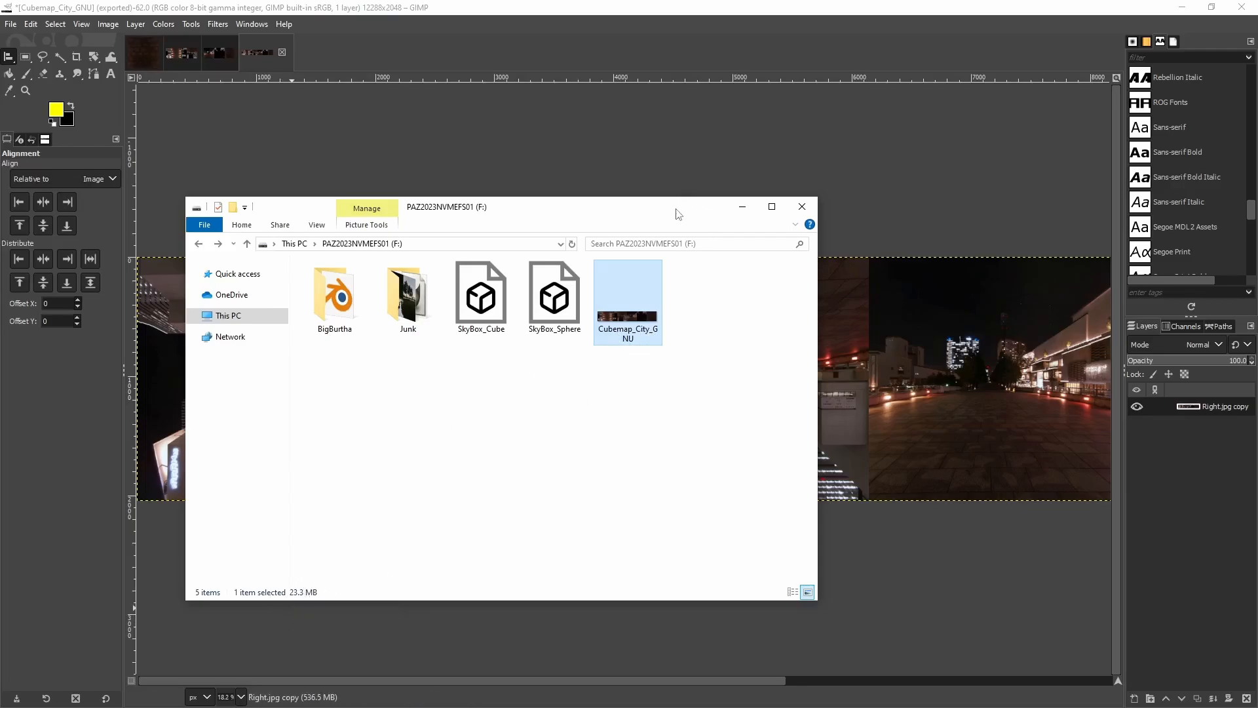
left_click_drag(678, 214, 757, 200)
mouse_move(711, 307)
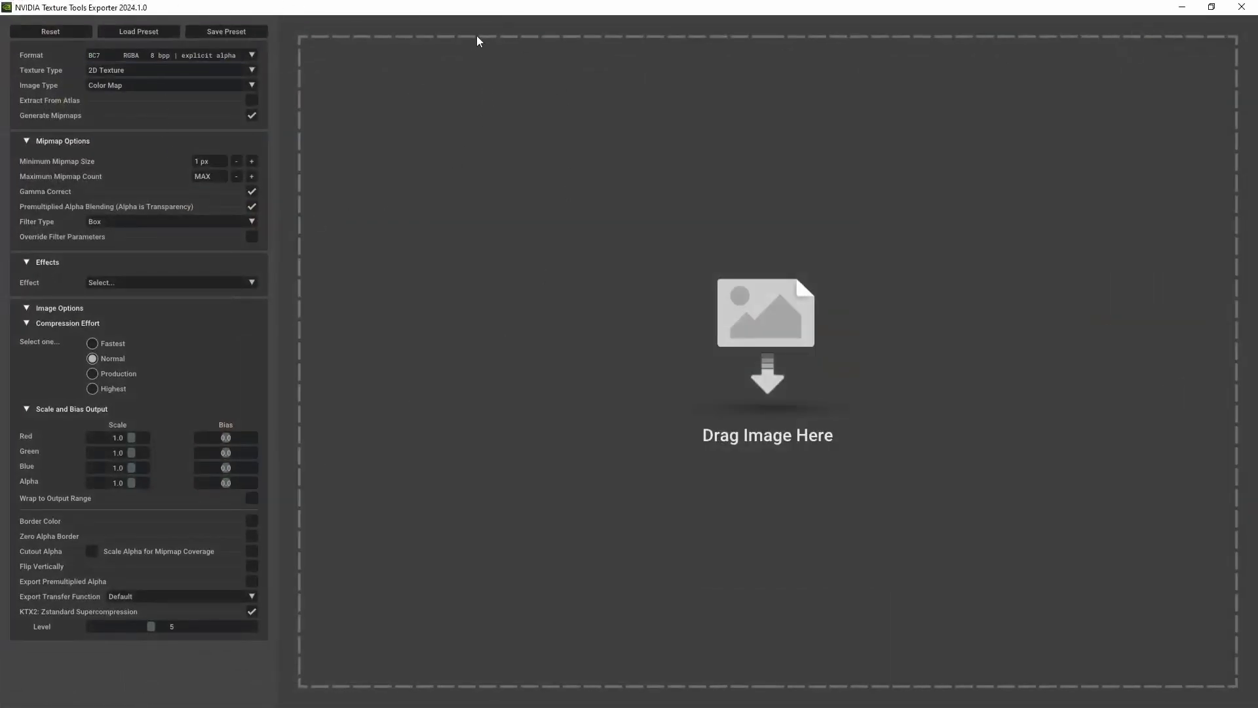
left_click_drag(473, 9, 677, 94)
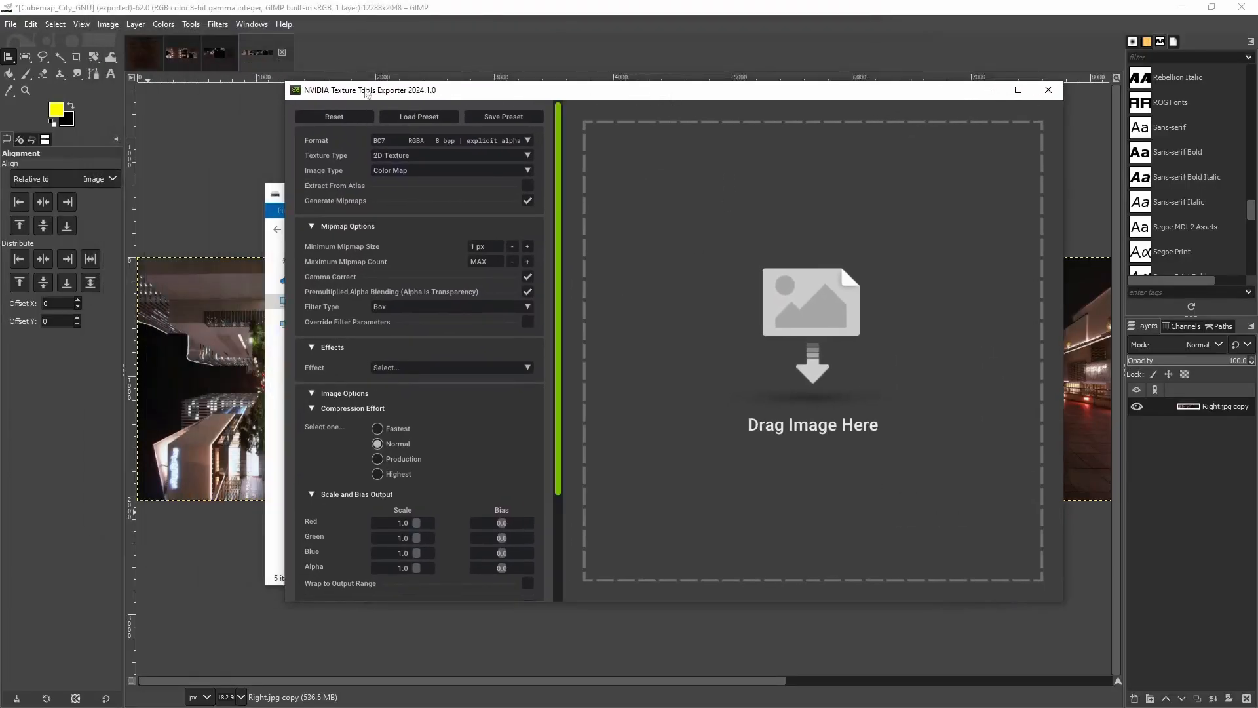
left_click_drag(536, 99, 700, 109)
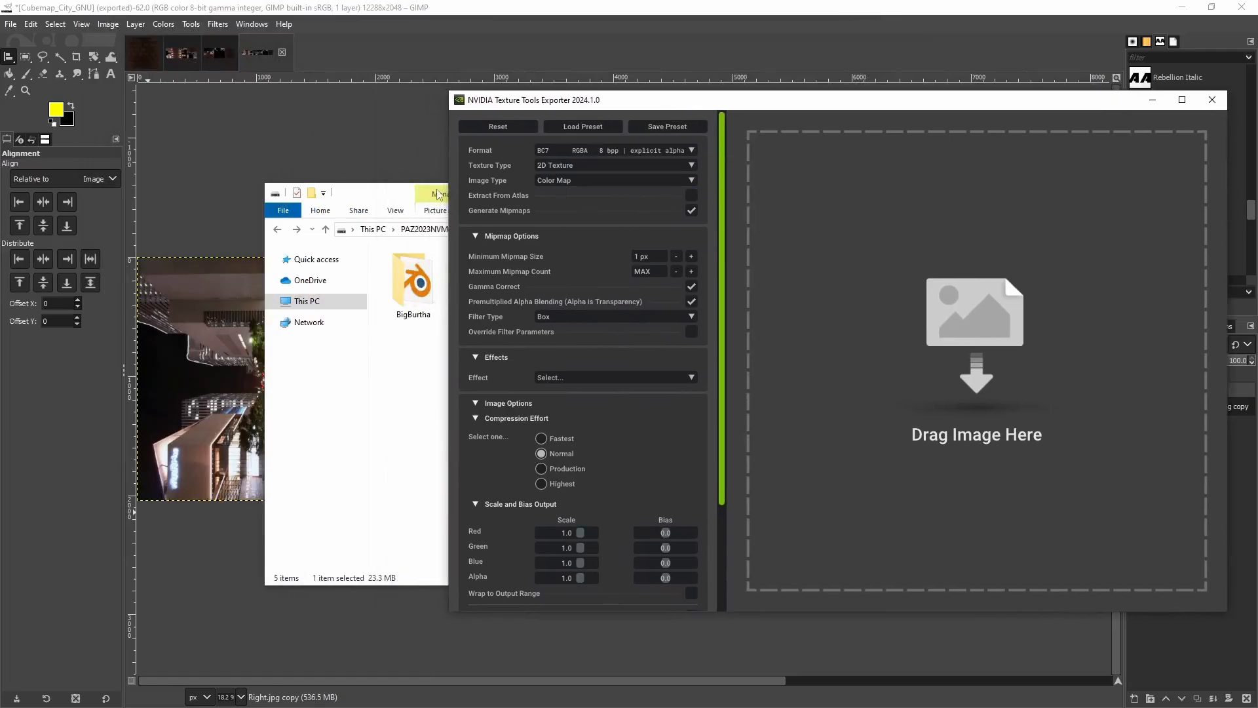
left_click(362, 195)
left_click_drag(619, 197, 452, 191)
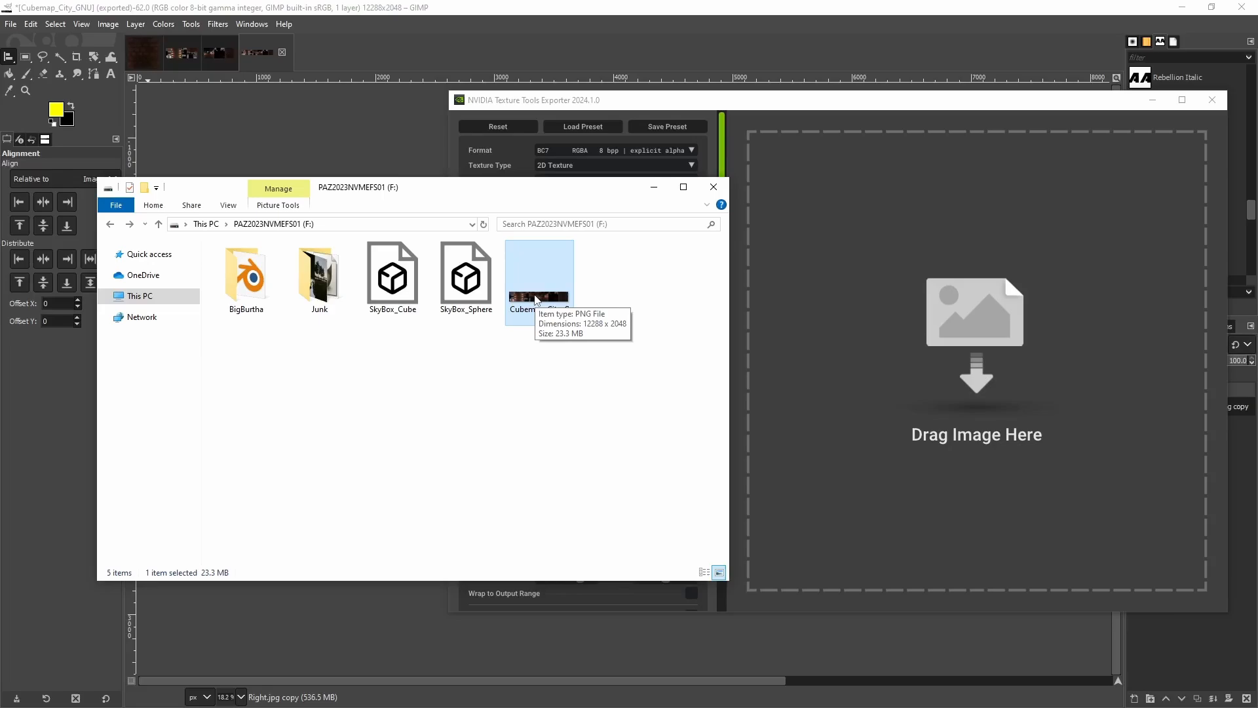
left_click_drag(536, 300, 860, 347)
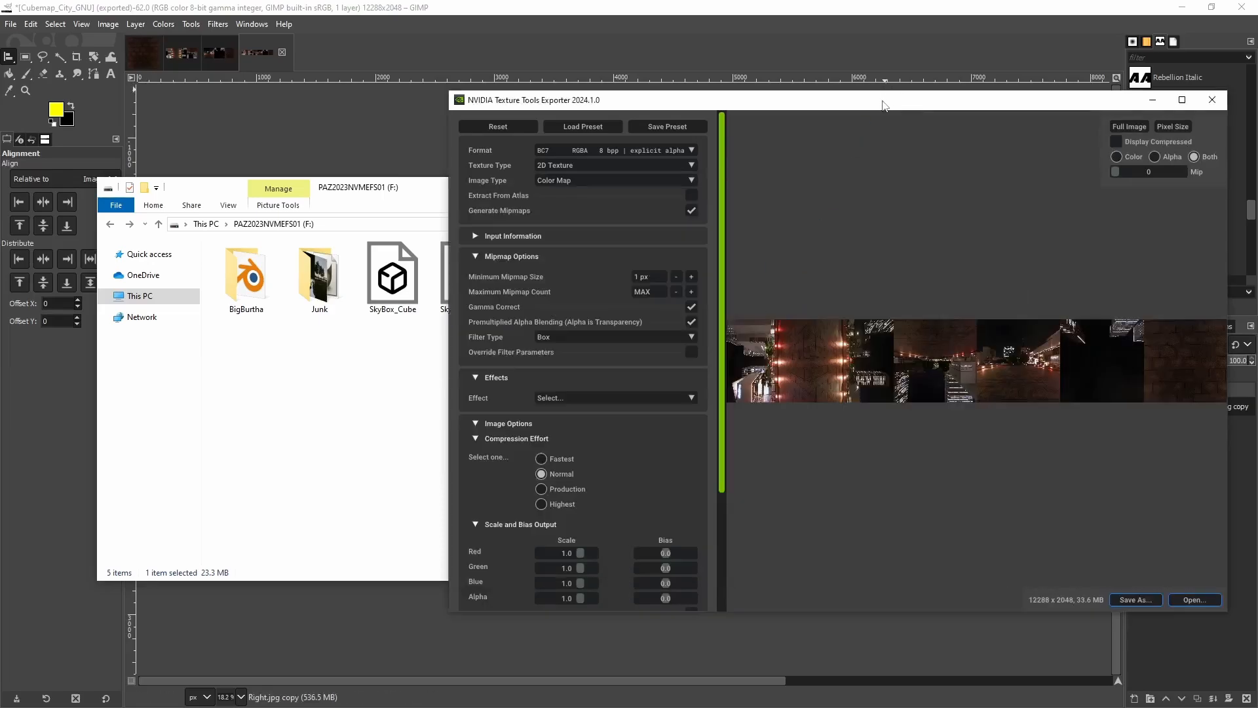
double_click(884, 100)
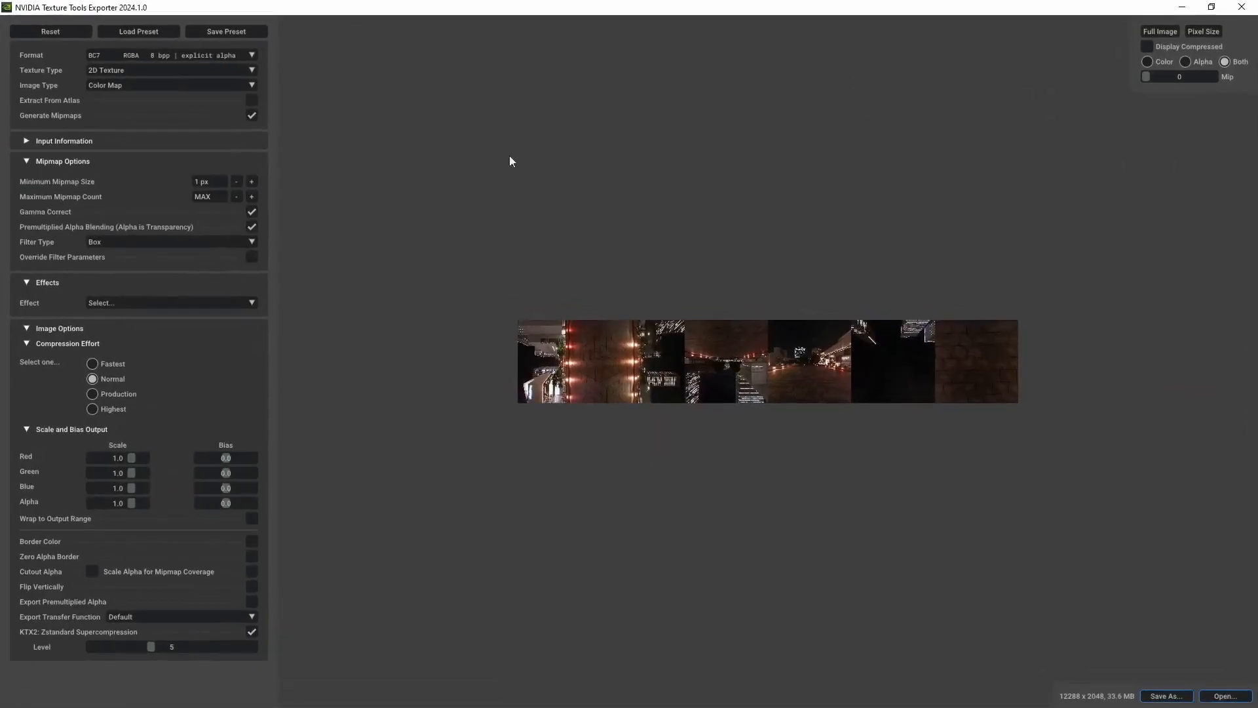
Change the texture type to Cube Map and orbit the preview to inspect the seams between faces.
left_click(252, 70)
left_click(132, 101)
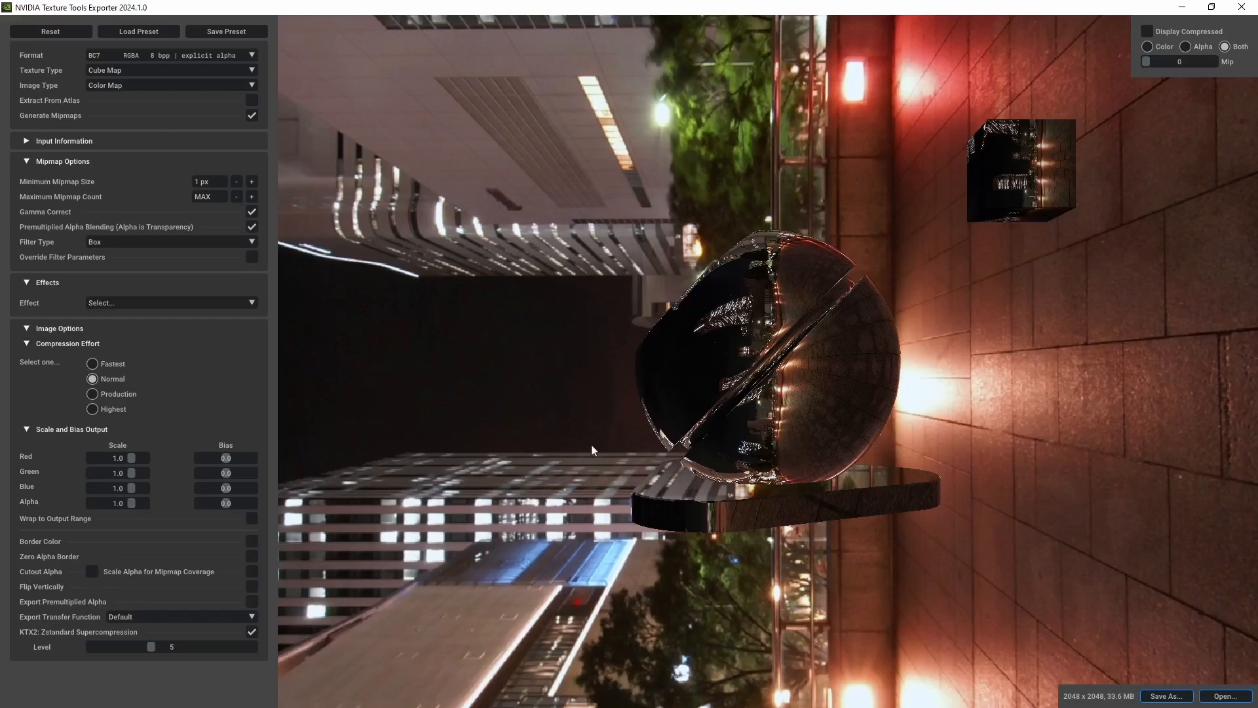
left_click_drag(591, 444, 575, 469)
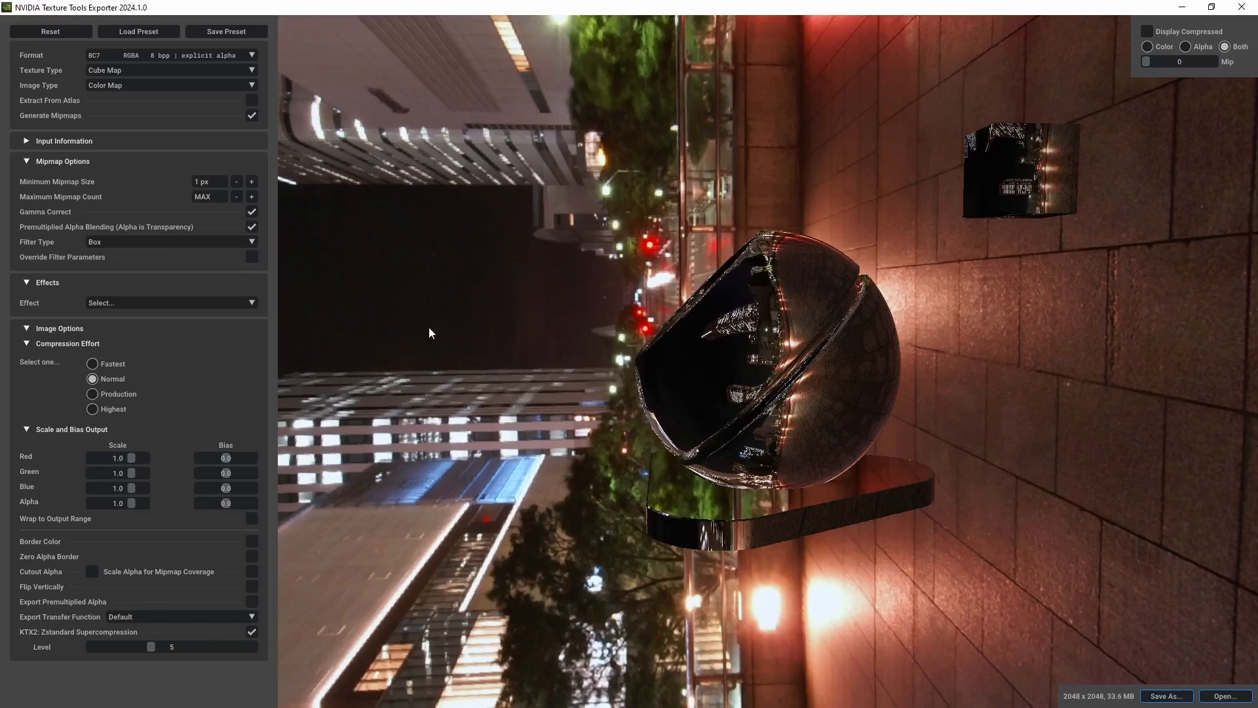
left_click_drag(633, 444, 637, 436)
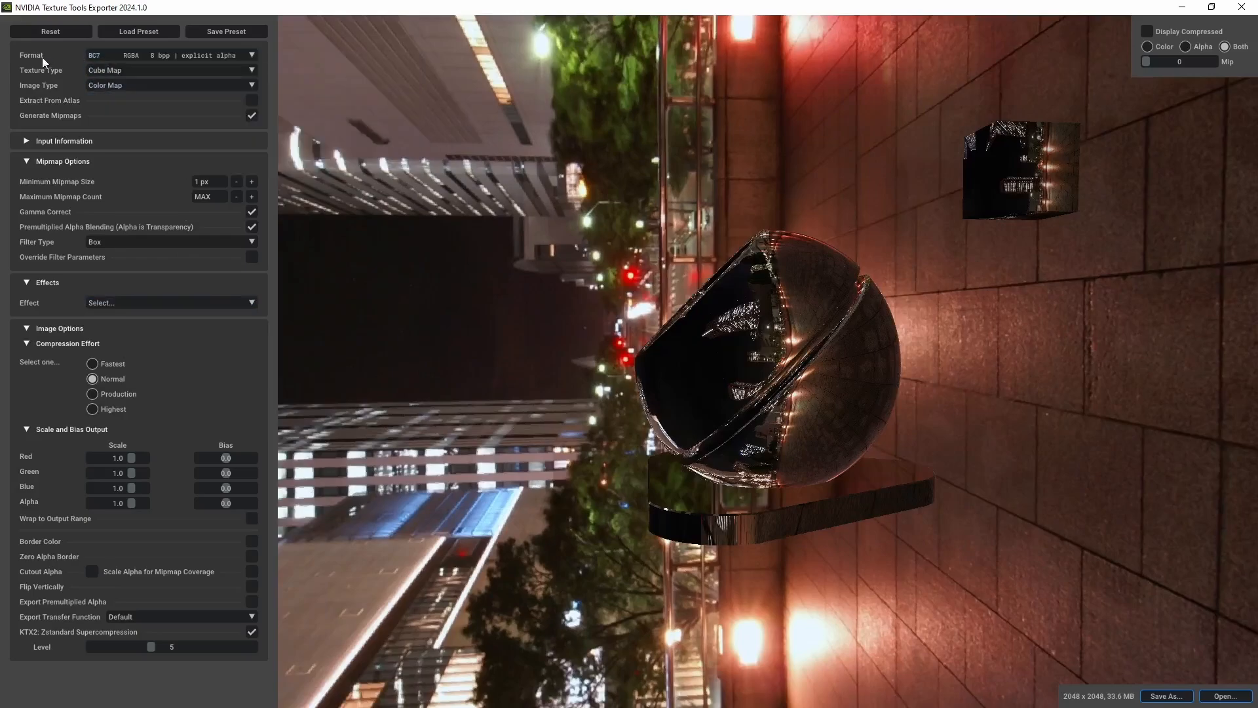
Set the format to 8.8.8.8 BGRA 32 bpp unsigned and disable mipmap generation.
left_click(251, 56)
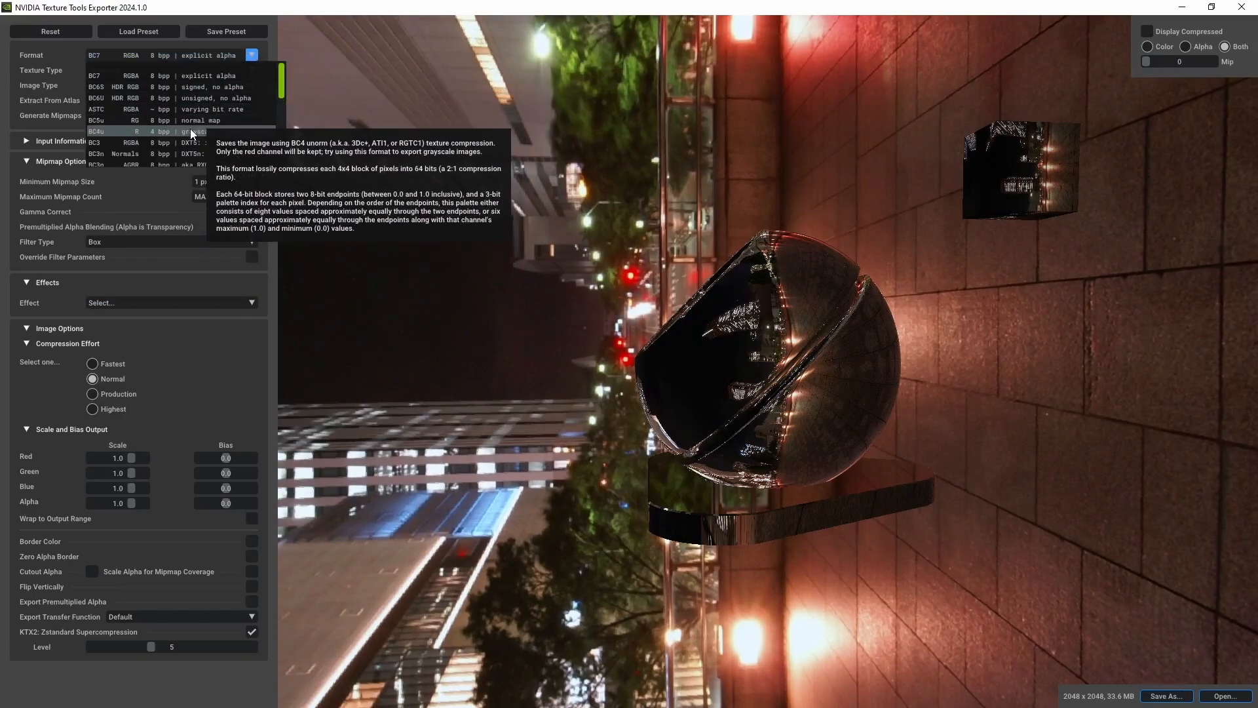
scroll(186, 134, "down", 8)
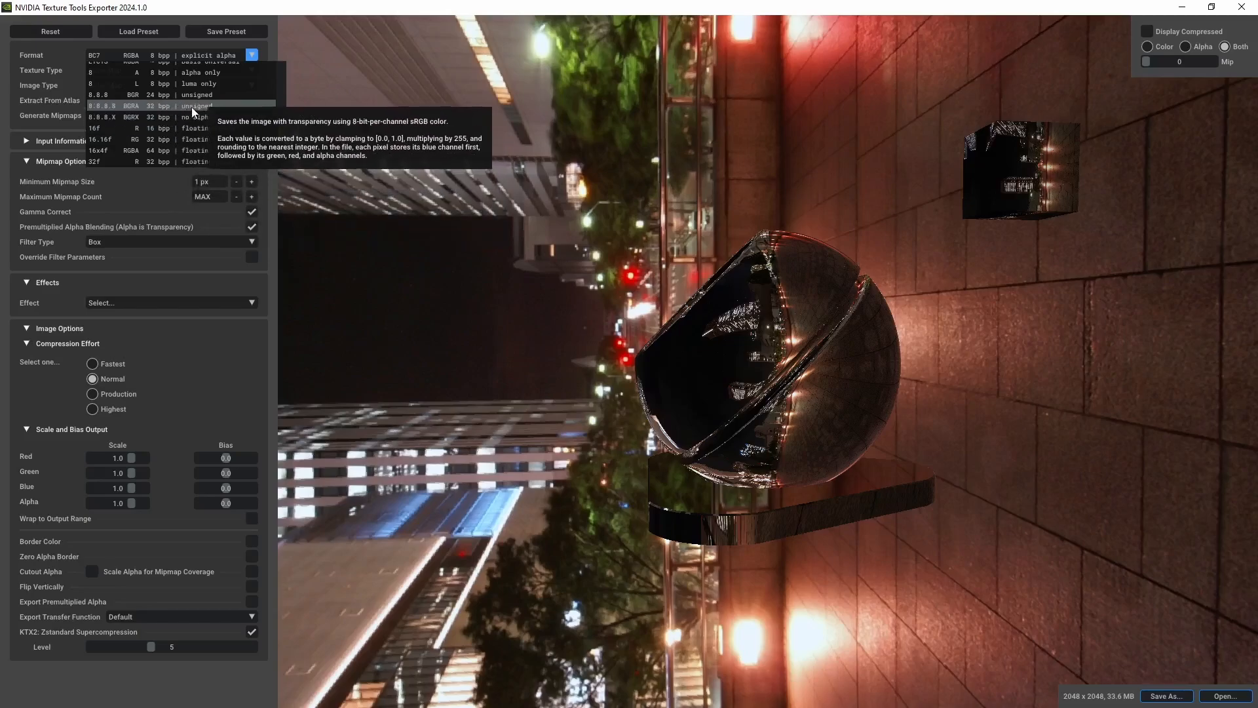
left_click(192, 106)
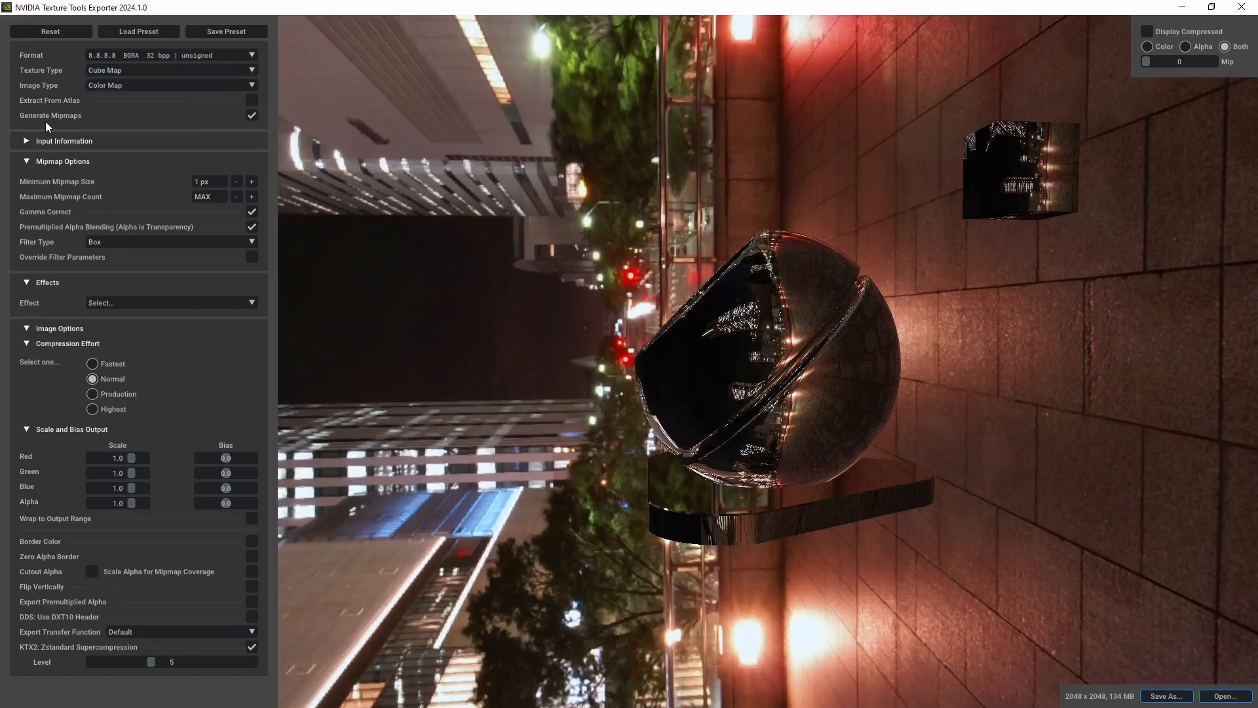
left_click(253, 119)
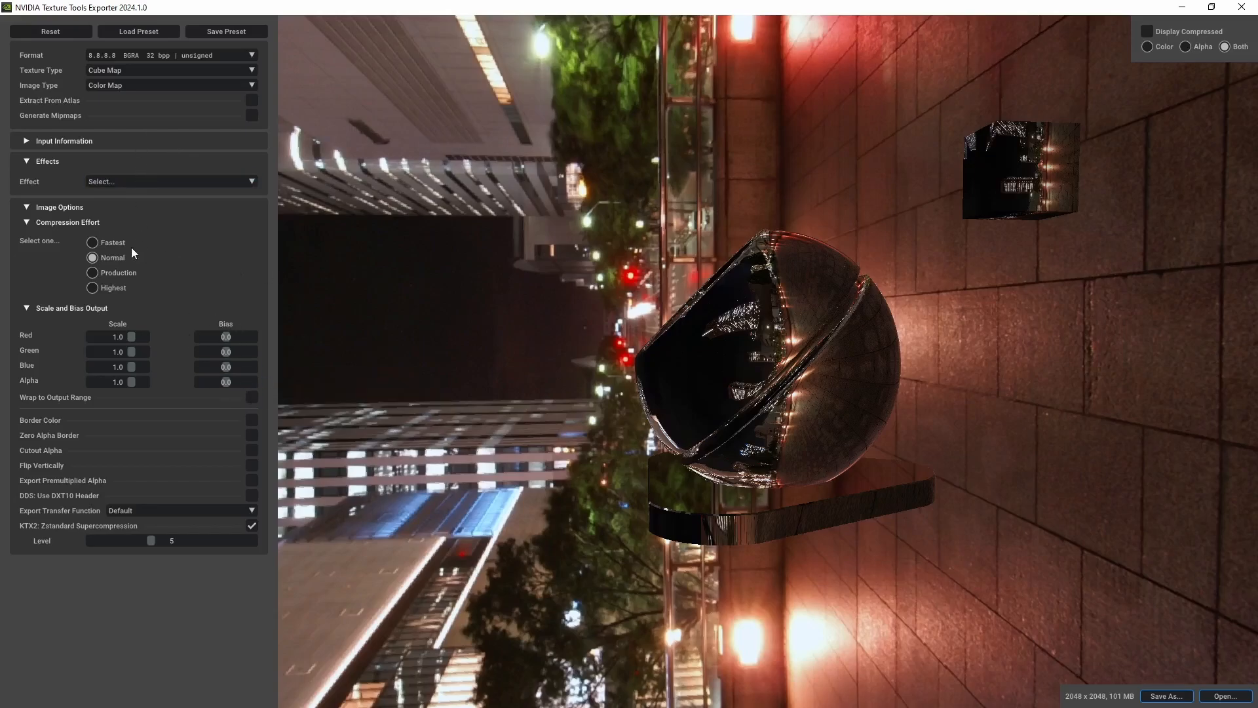
Add the Edge Detect effect to the cubemap and inspect it in the preview.
left_click(169, 182)
scroll(131, 255, "down", 5)
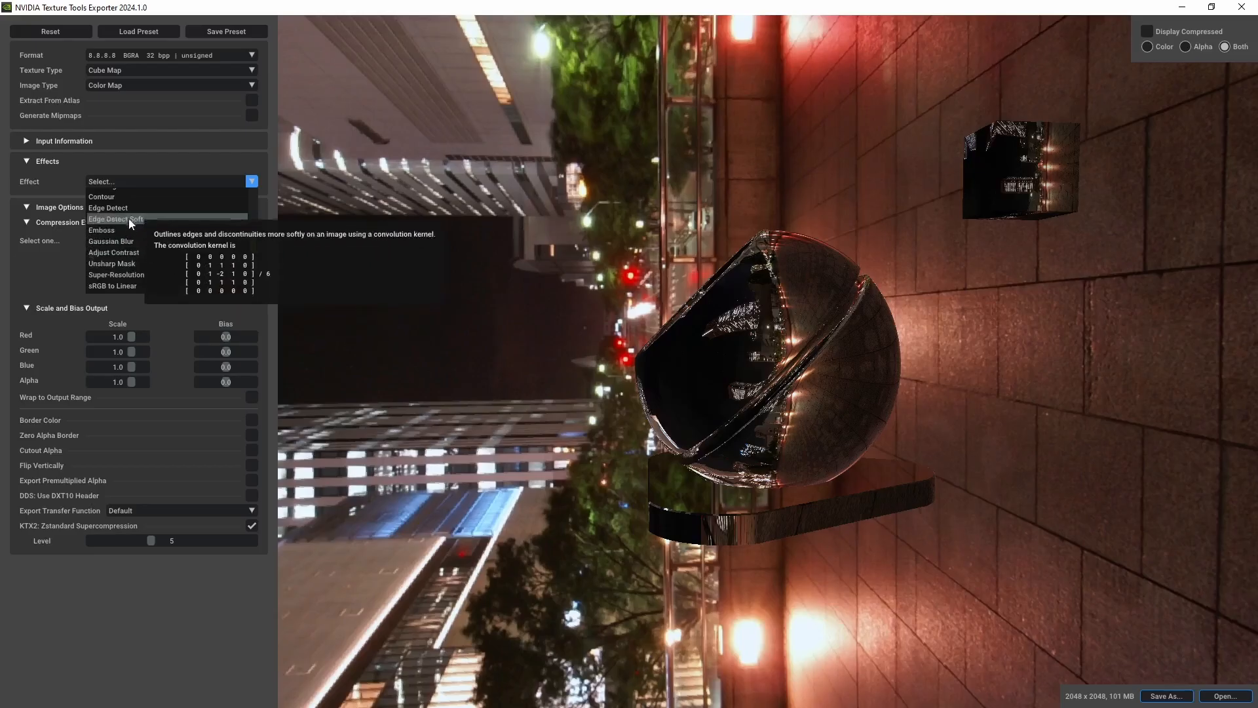
left_click(108, 208)
mouse_move(663, 396)
left_mouse_down()
mouse_move(580, 383)
mouse_move(722, 382)
mouse_move(628, 382)
mouse_move(639, 391)
left_mouse_up()
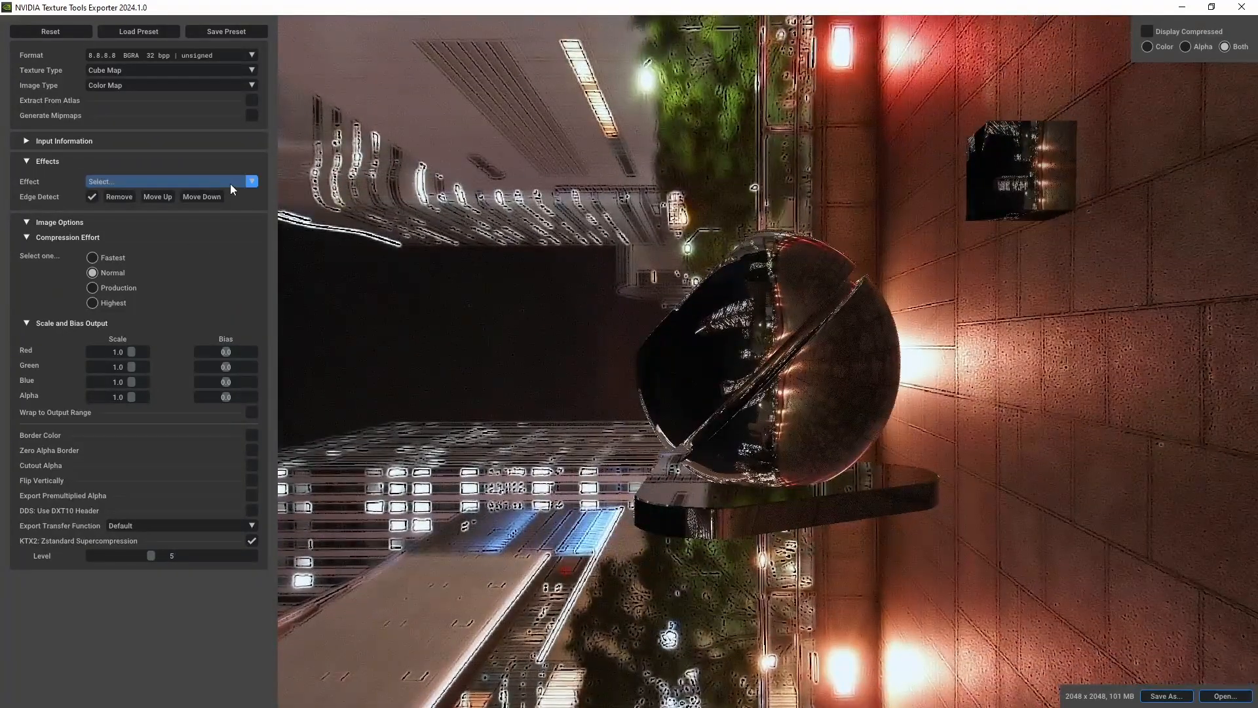
Remove the Edge Detect effect and save the cubemap to the F: drive as a DDS file named Cubemap_City_NVIDIA.
left_click(127, 197)
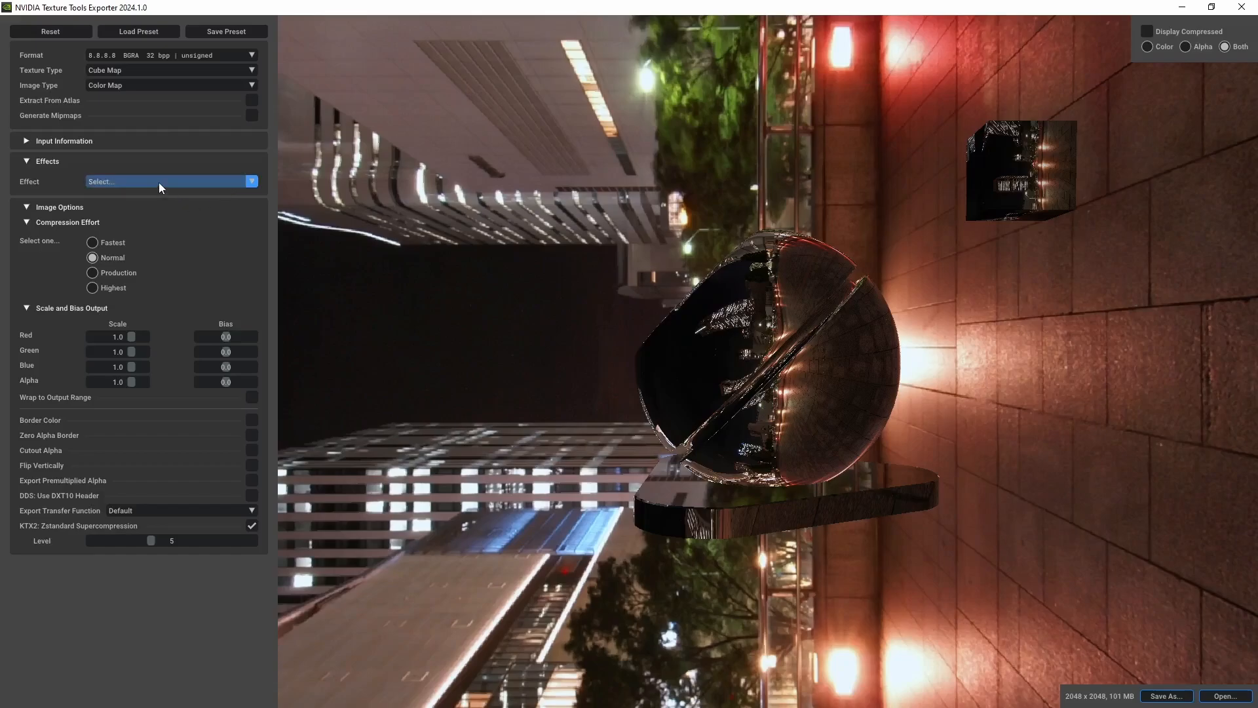
left_click(1160, 696)
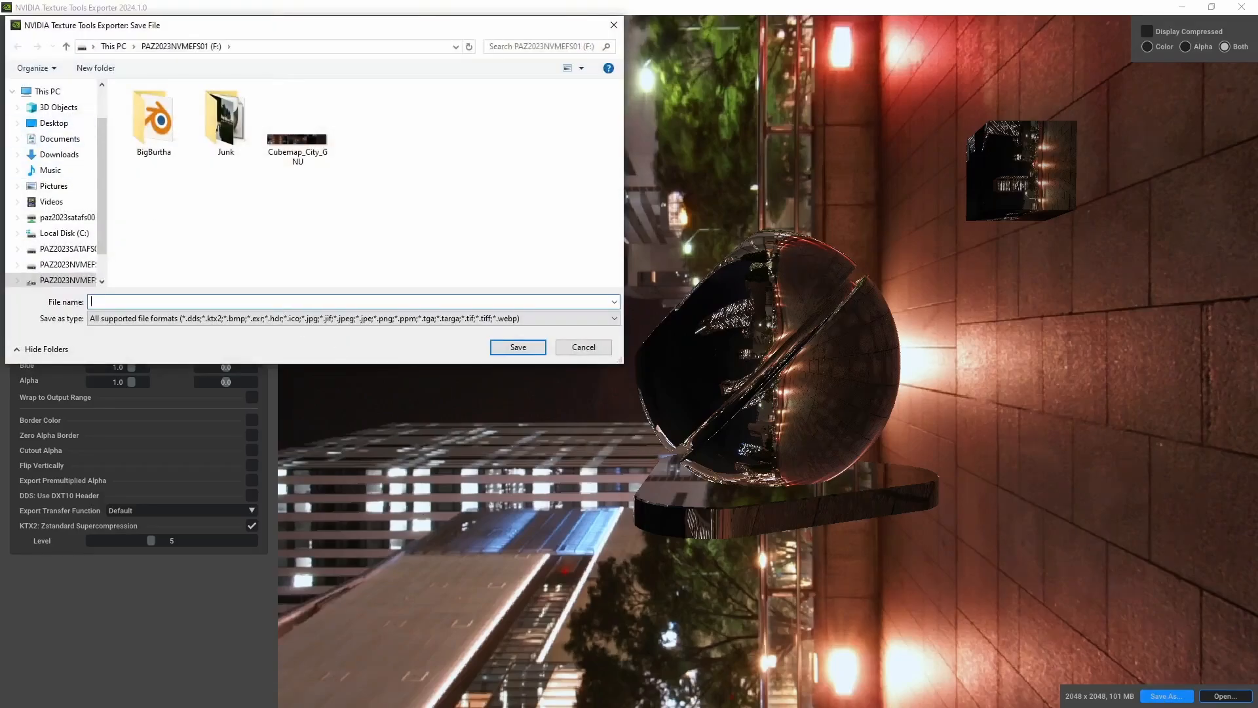
left_click(12, 92)
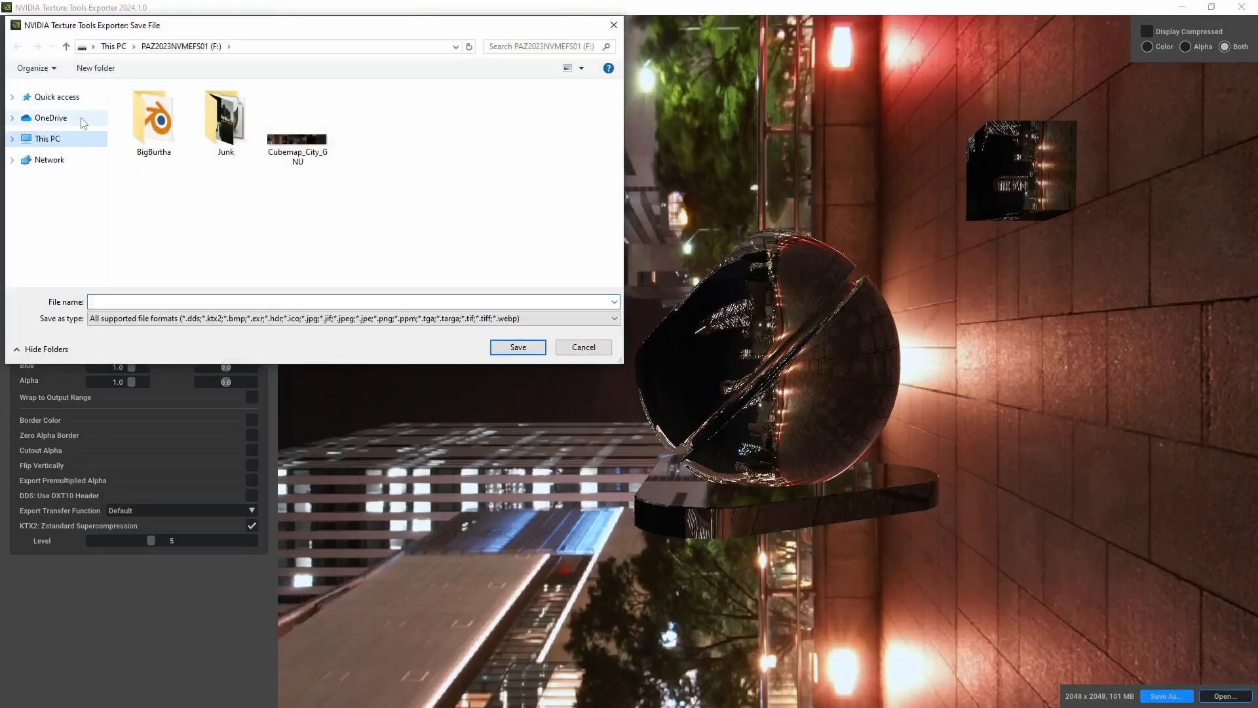
left_click(321, 319)
left_click(105, 341)
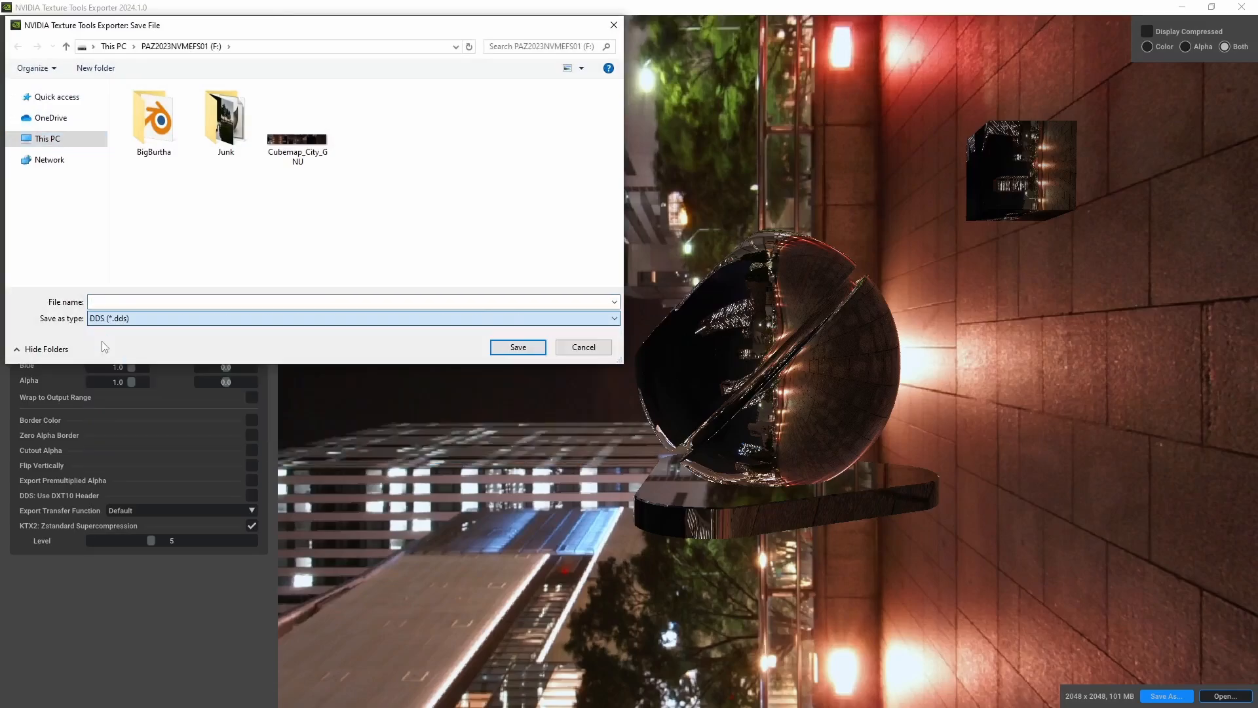
left_click(167, 302)
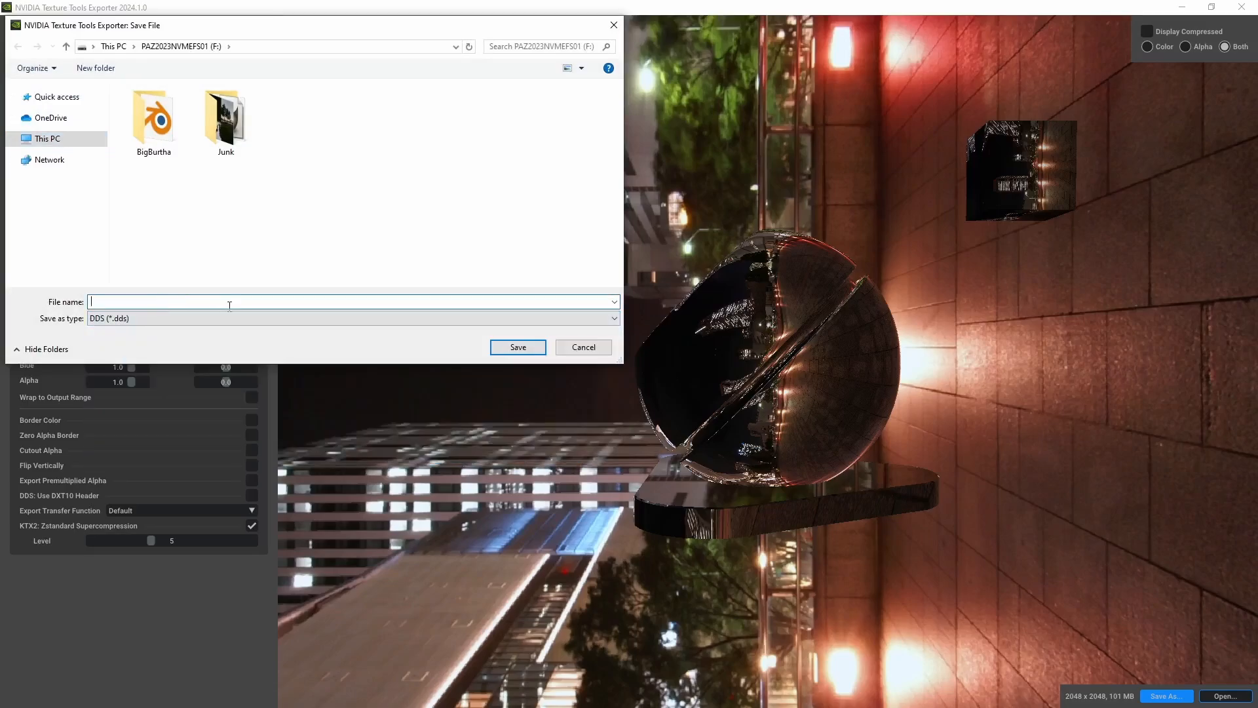
type("Cubemap_C")
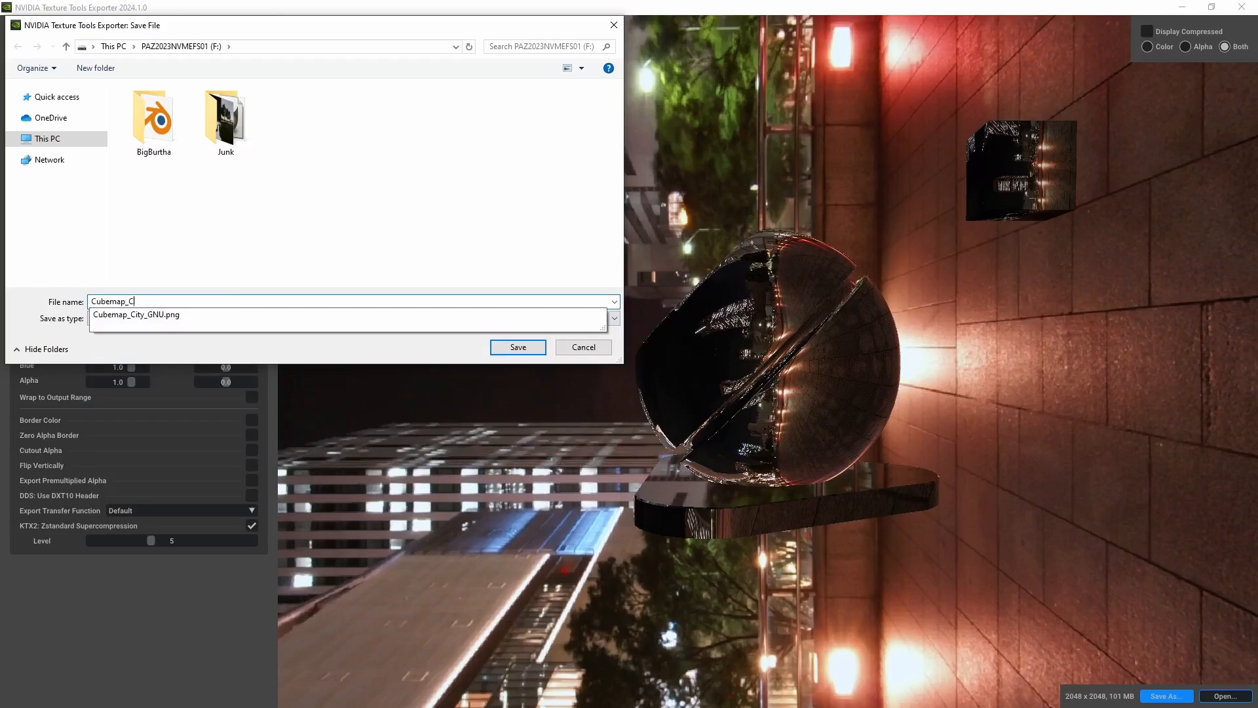
type("ity_NVIDIA")
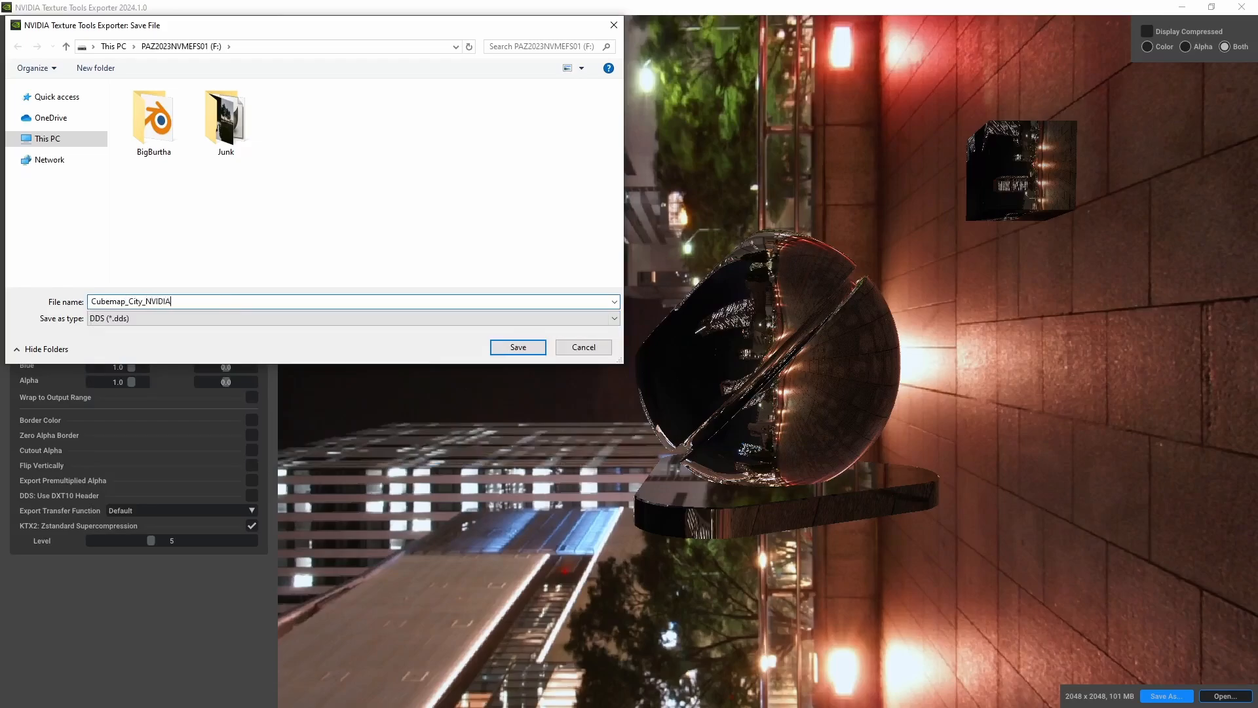
key("Return")
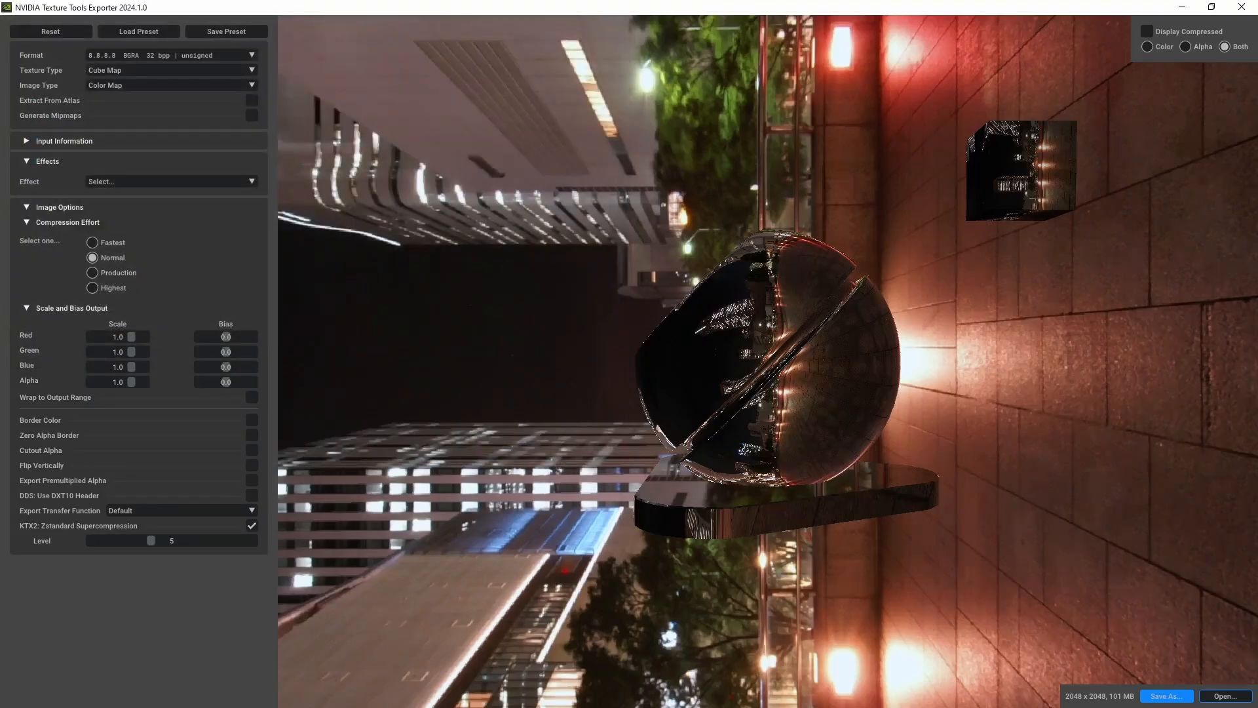
Switch to Unreal Engine and import the Cubemap_City_NVIDIA file from the F: drive into the _textures folder.
left_click(1184, 8)
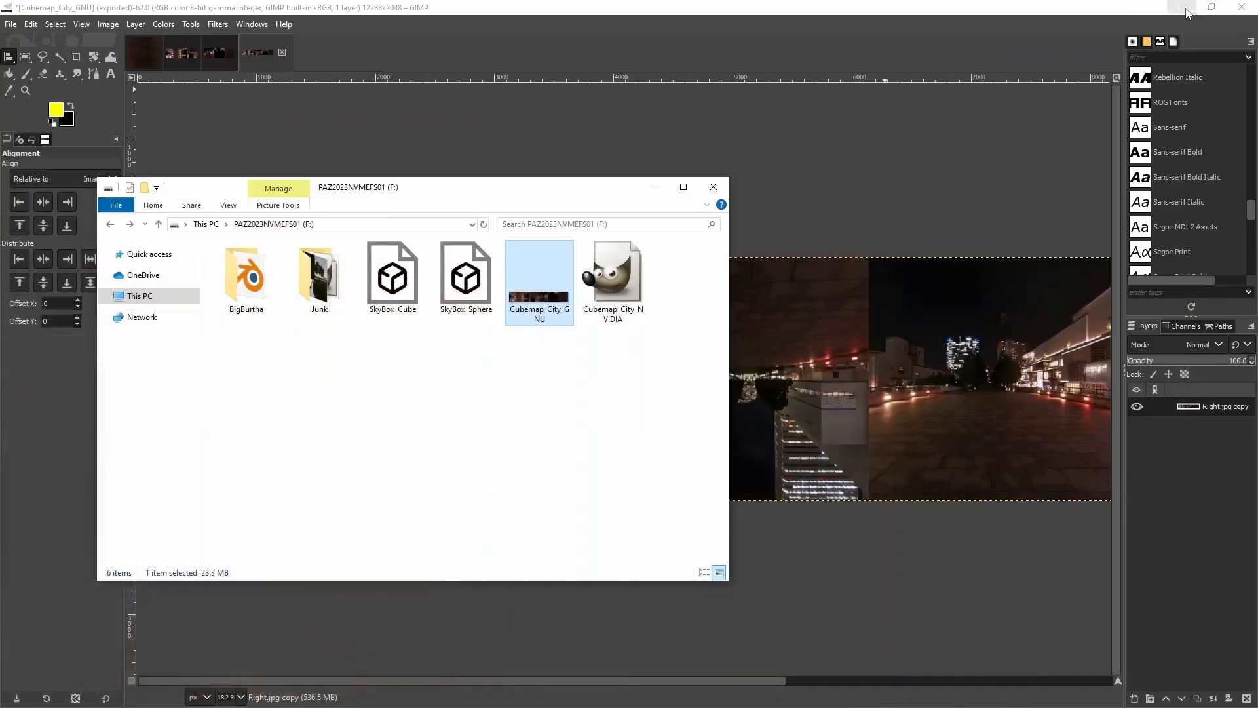
left_click(616, 284)
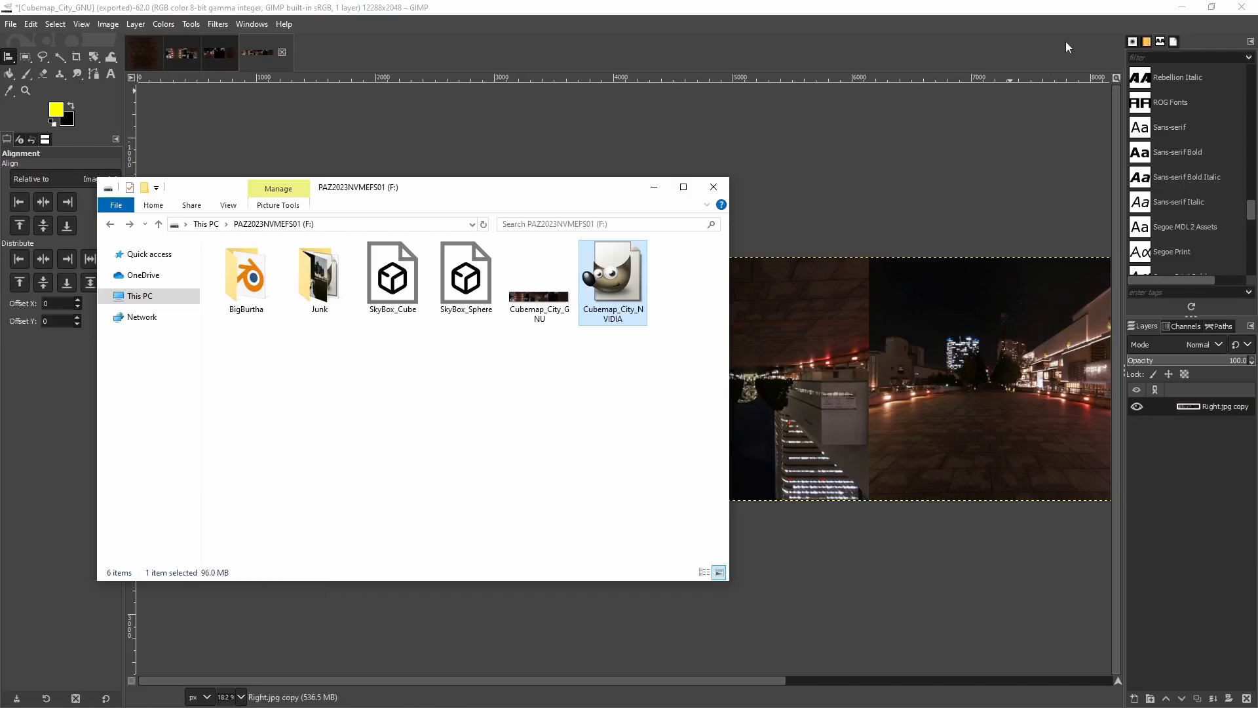
left_click(1183, 7)
left_click_drag(578, 197, 888, 169)
left_click_drag(933, 257, 371, 502)
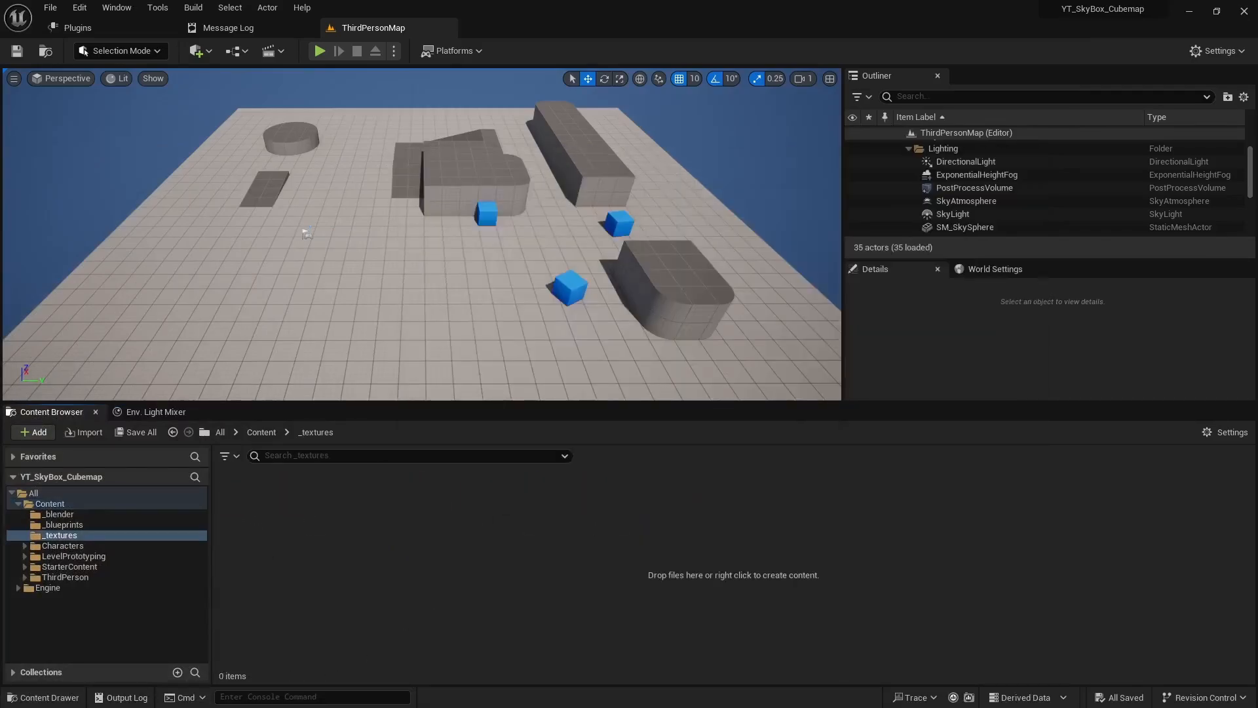
key("alt+Tab")
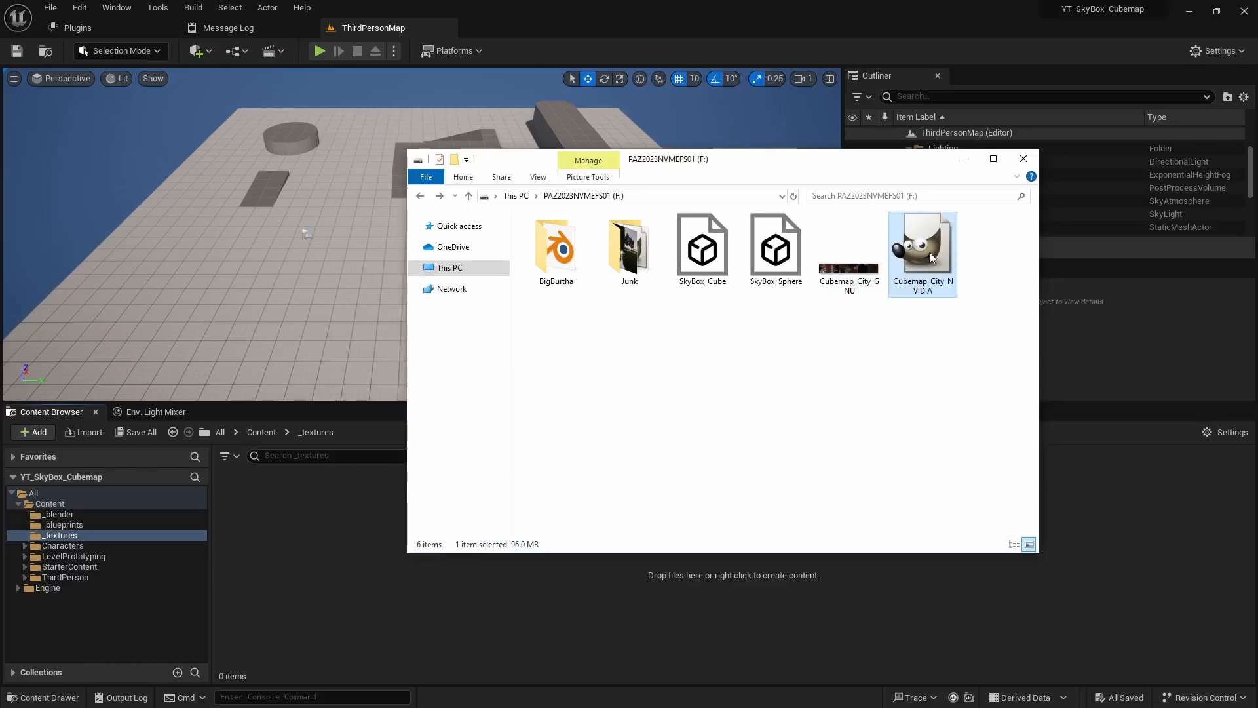
left_click_drag(930, 254, 347, 568)
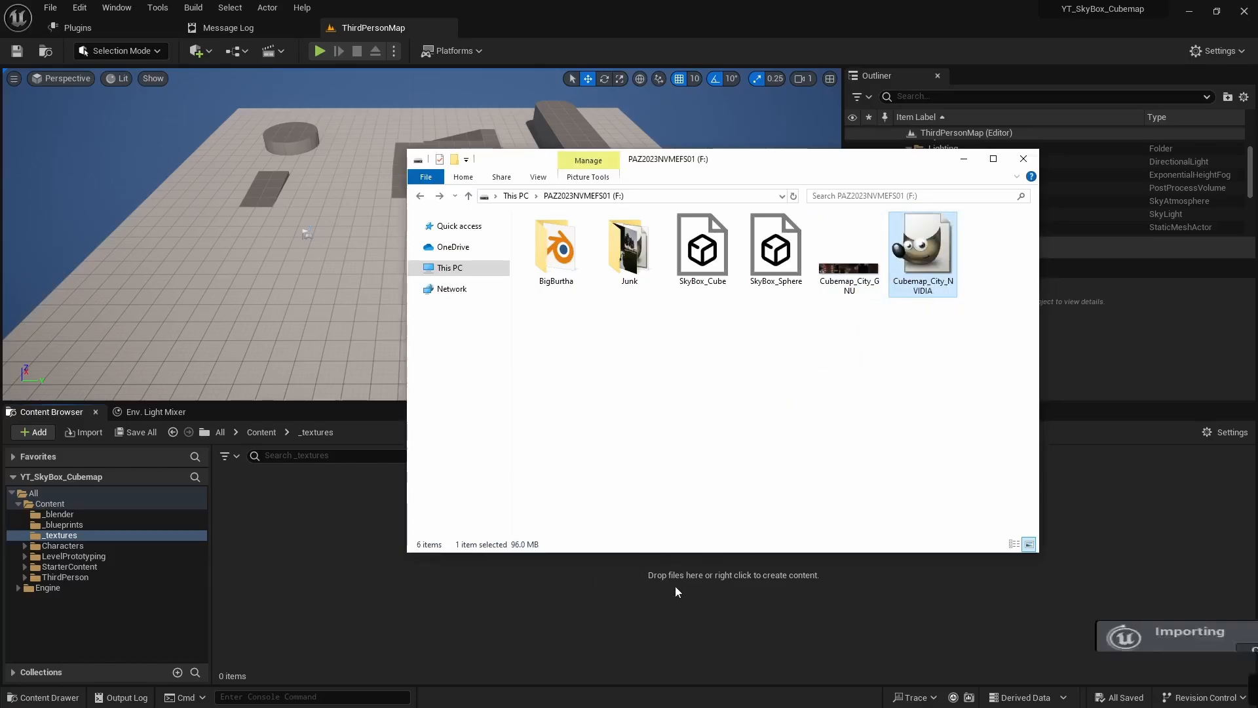
left_click(964, 160)
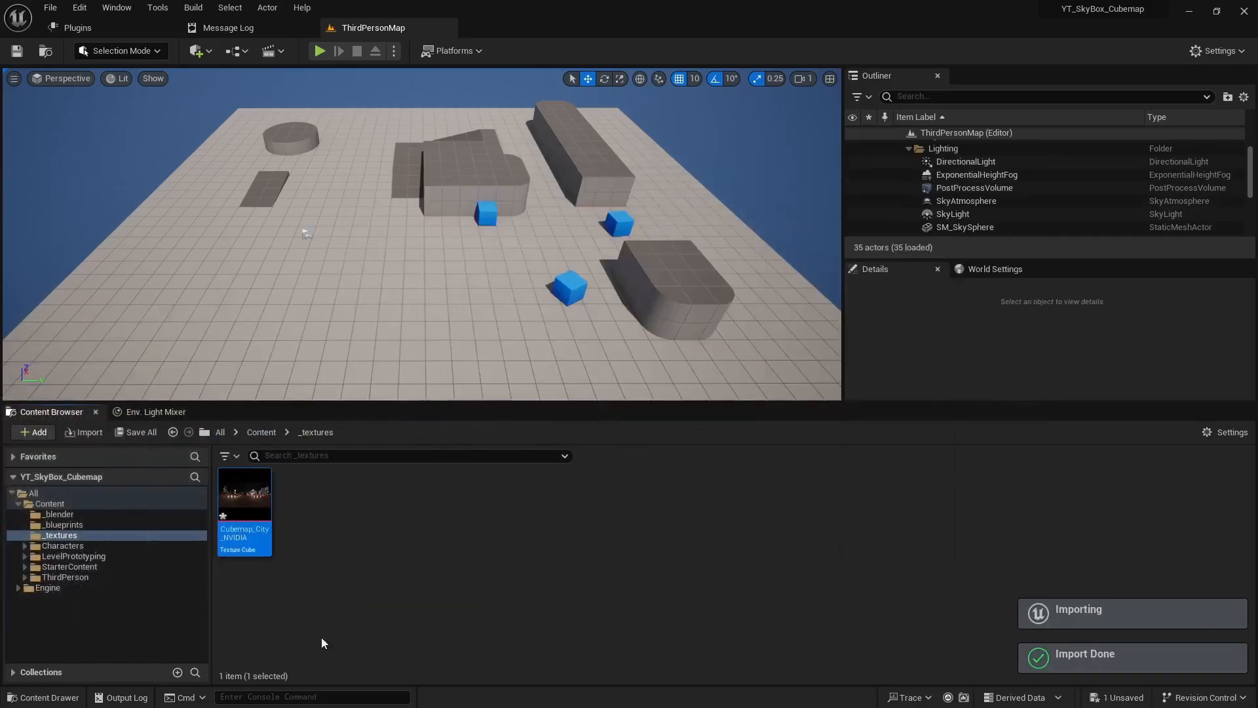
Open the imported cubemap texture, dock its editor in the main window, and examine the face directions in UnrealEngine_CubeMap_Directions.png.
double_click(255, 500)
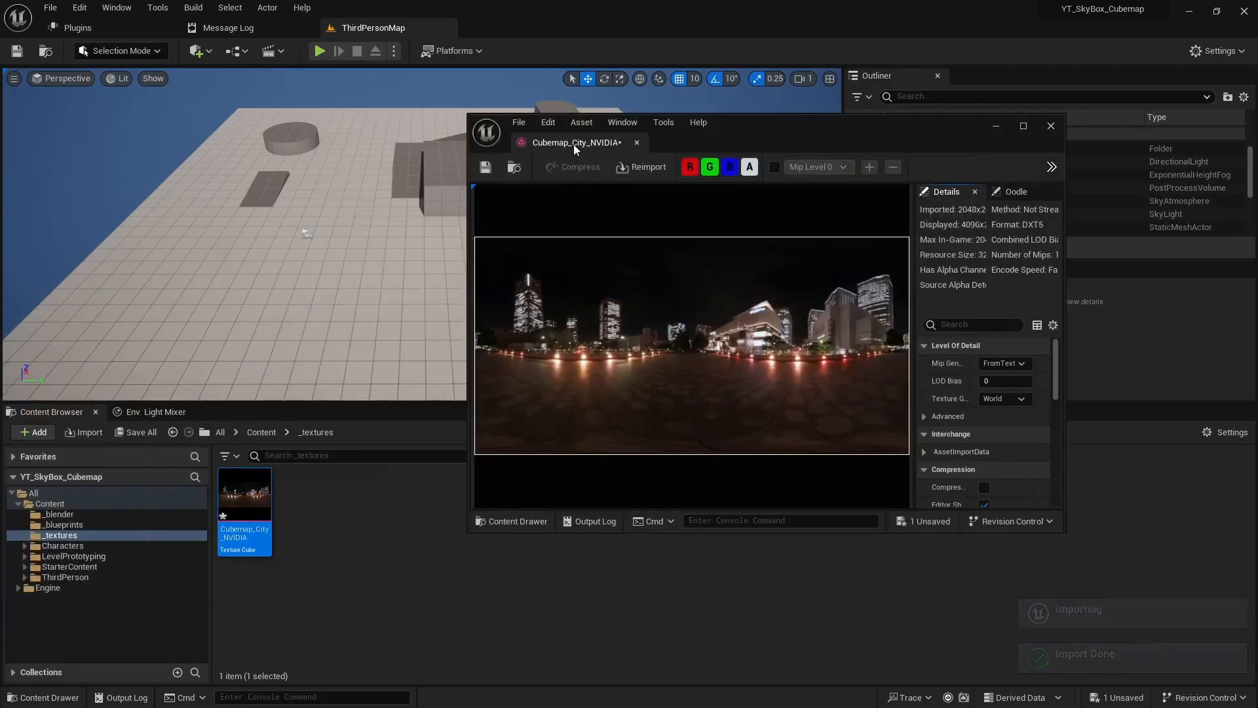
left_click_drag(572, 147, 516, 27)
scroll(547, 443, "down", 1)
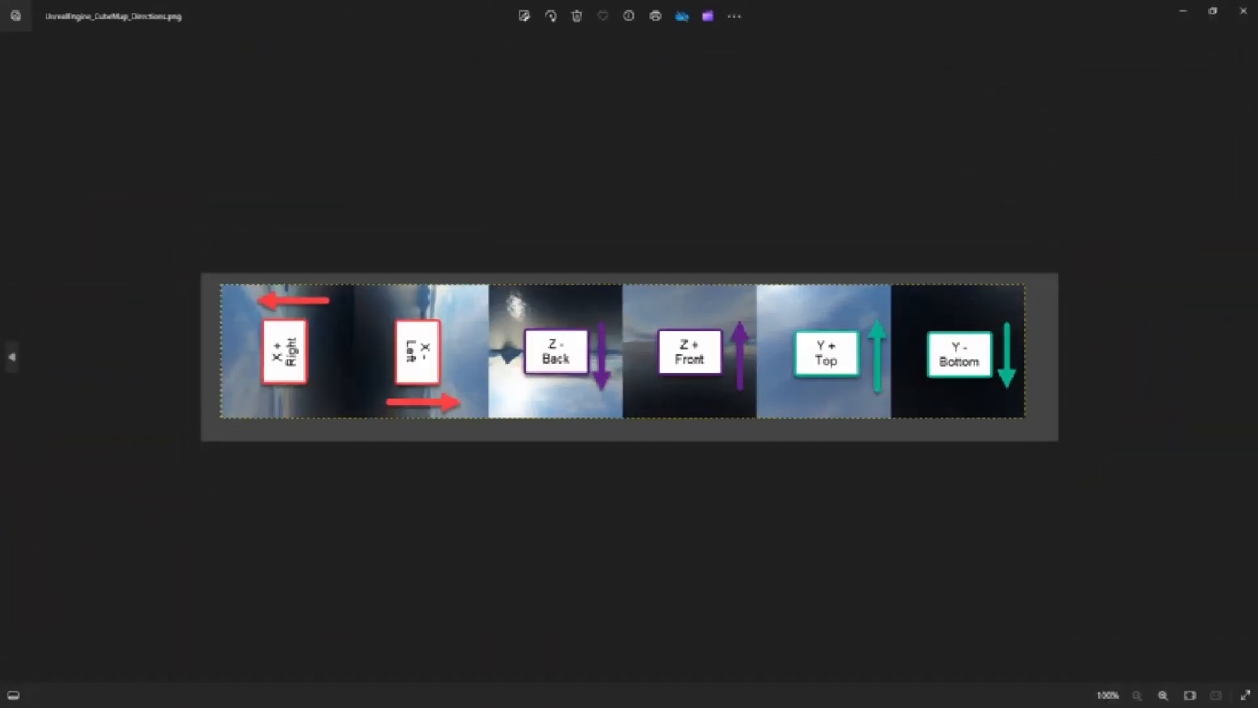
scroll(788, 505, "up", 3)
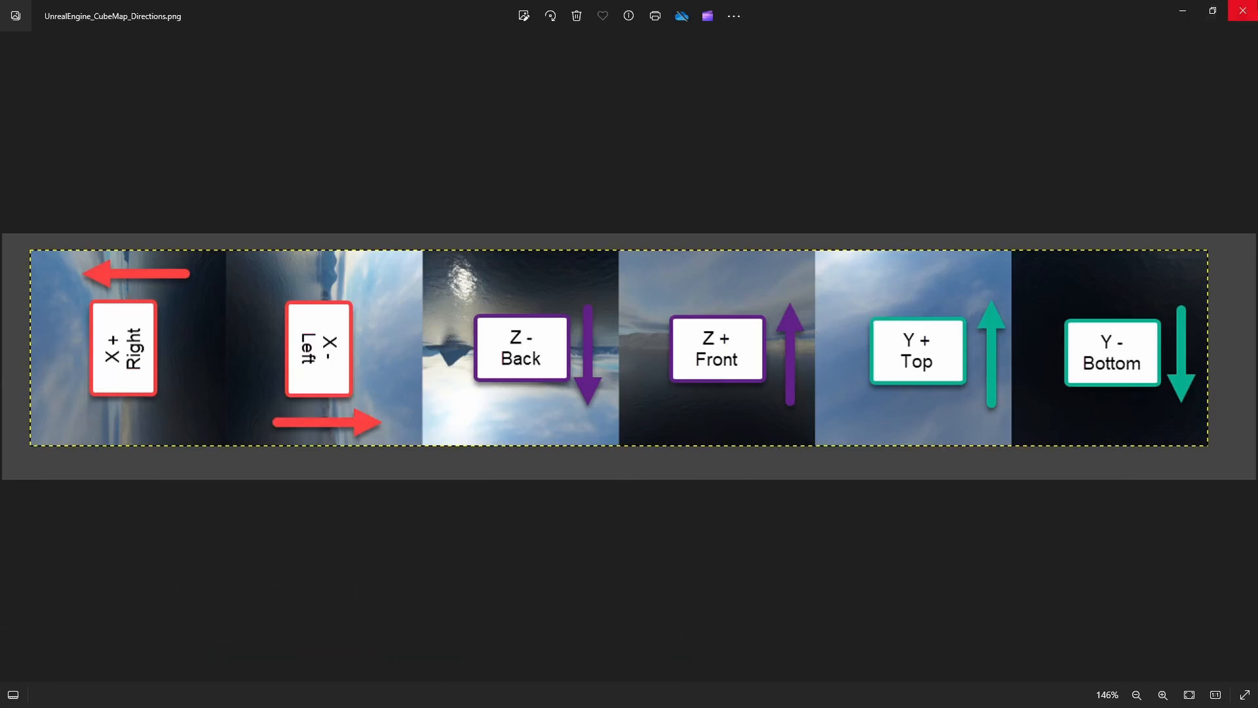
left_click(1183, 10)
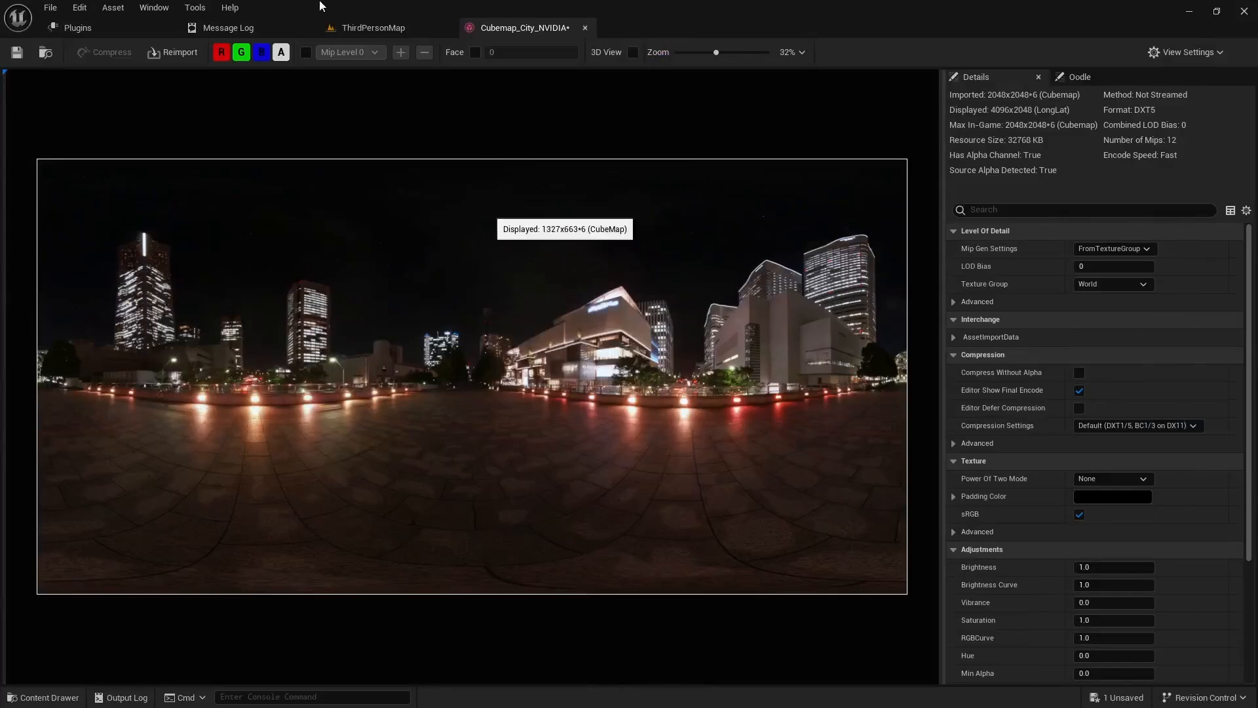
Return to ThirdPersonMap and create a material from the Cubemap_City_NVIDIA texture, keeping the default name.
left_click(370, 28)
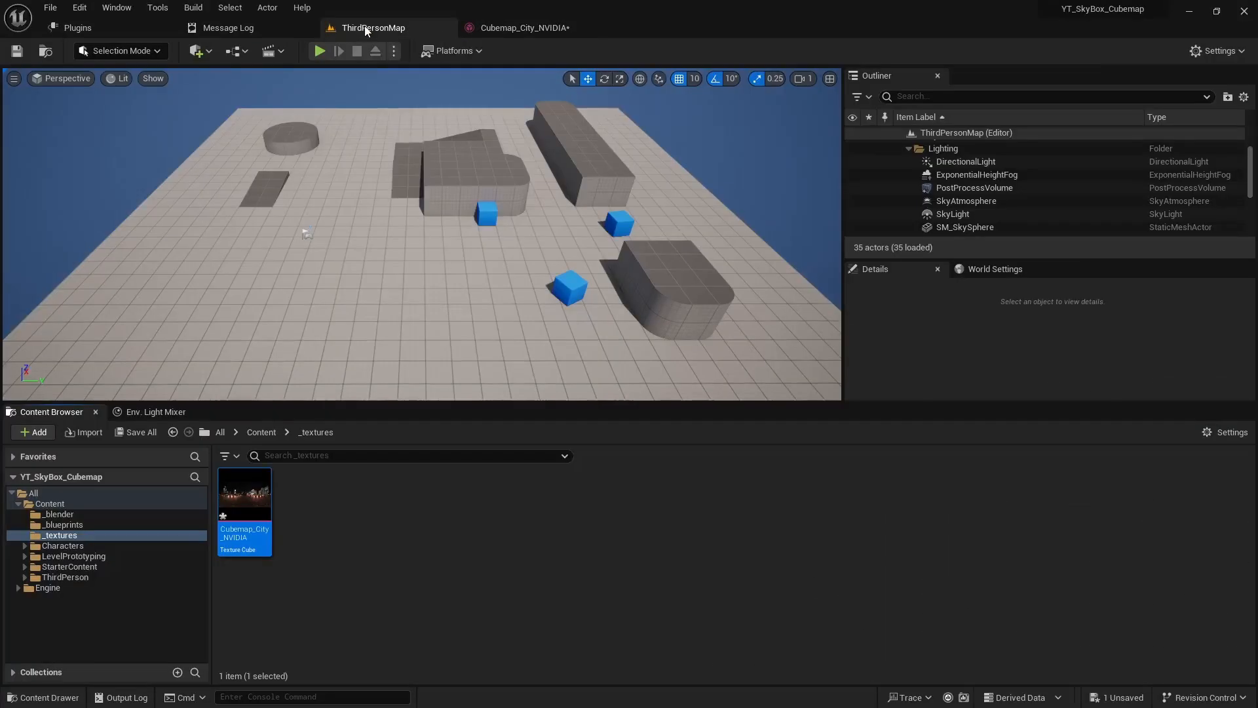
right_click(244, 505)
left_click(314, 109)
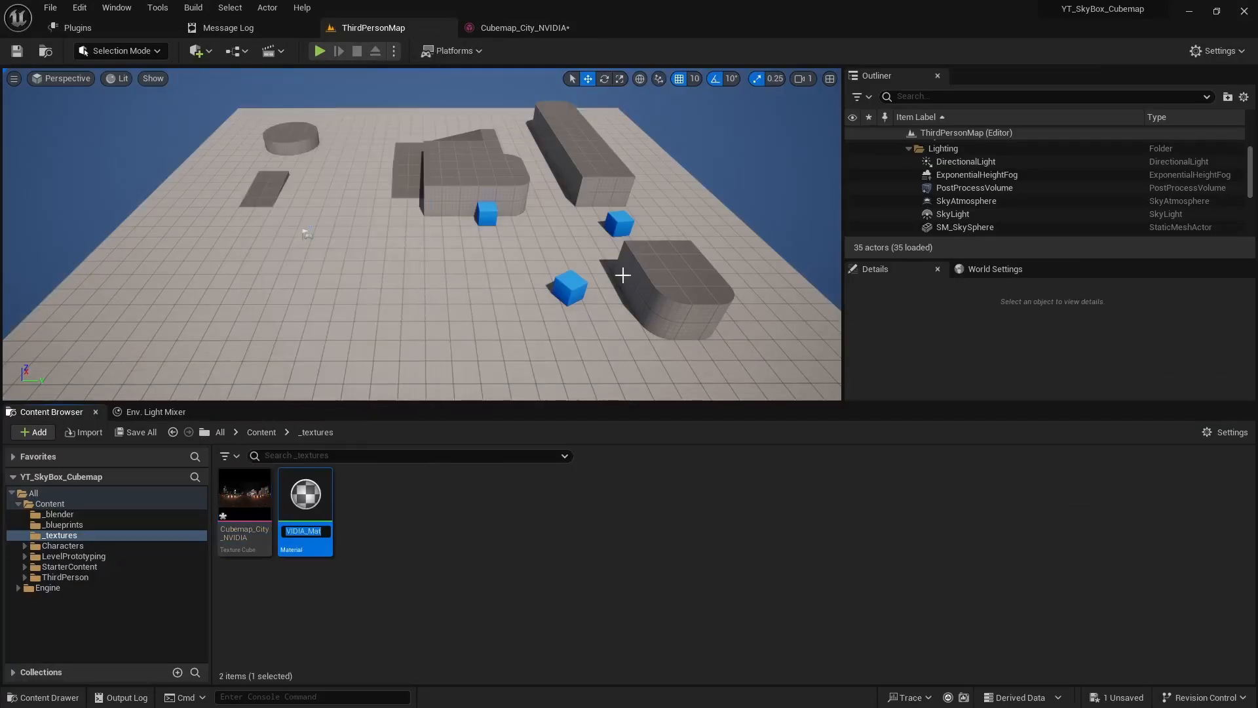
key("Return")
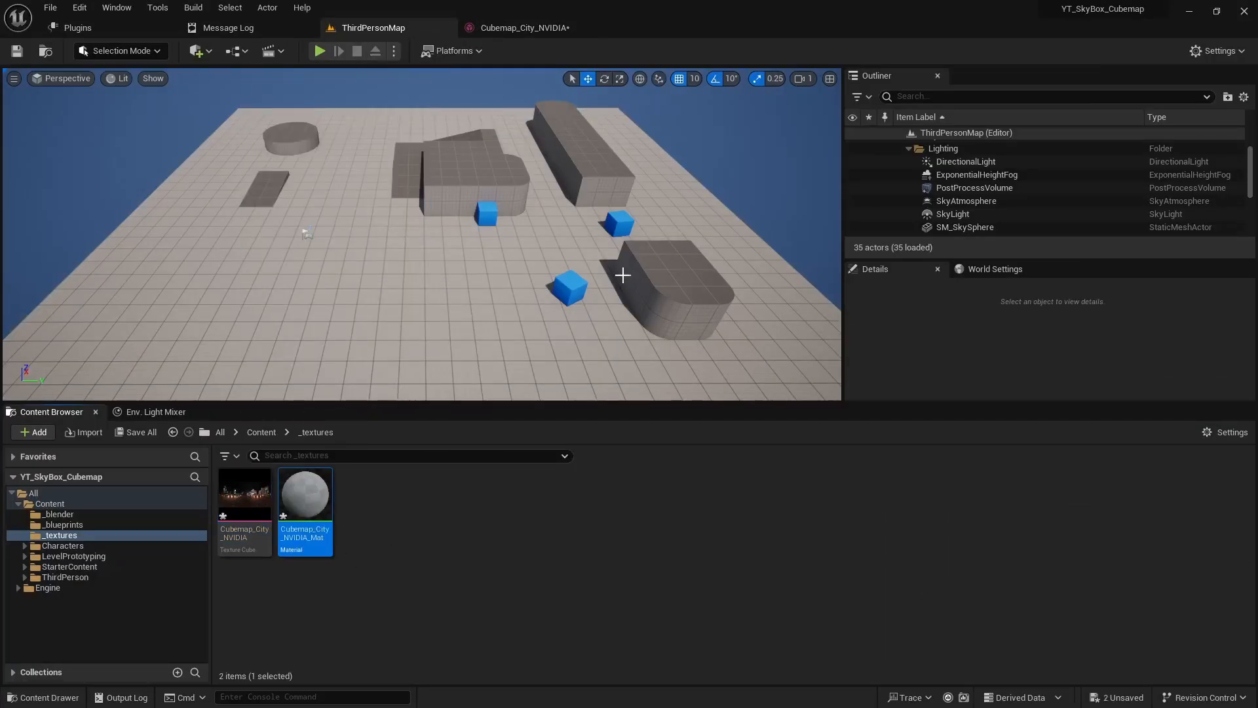
Open the graph of the Cubemap_City_NVIDIA_Mat material and move the Texture Sample node farther from the output node.
double_click(313, 500)
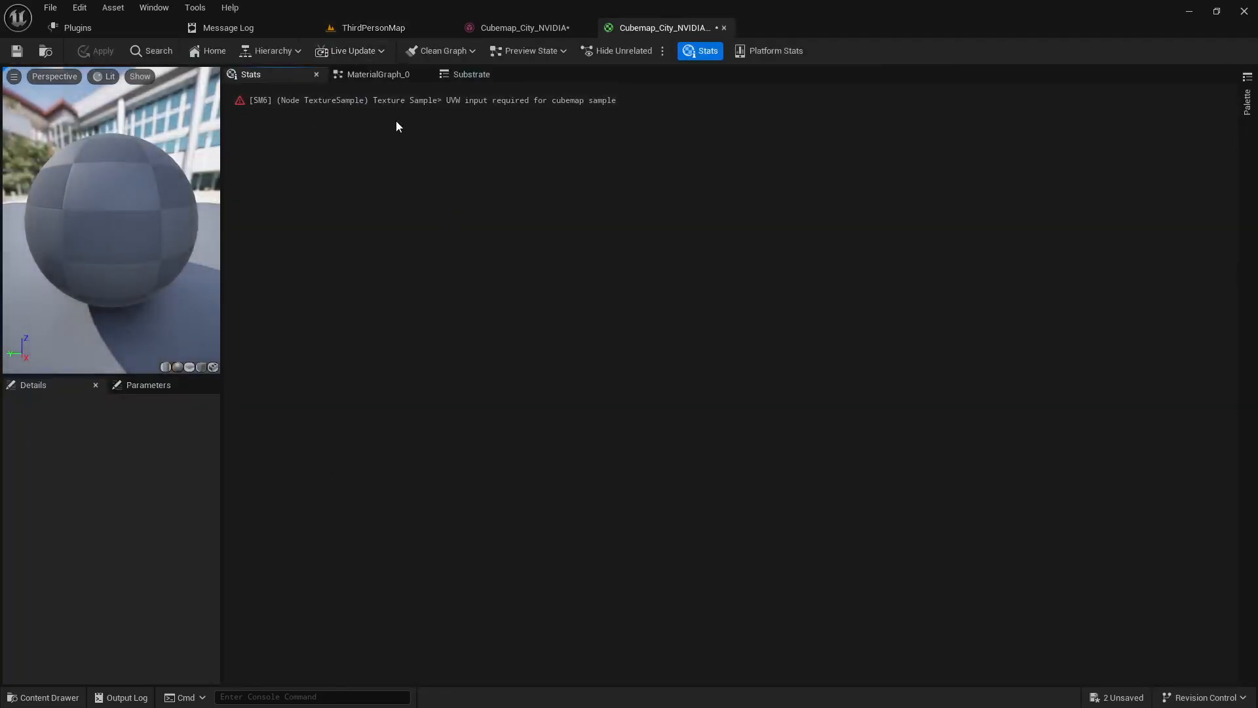
left_click(376, 75)
left_click_drag(728, 223, 629, 223)
right_click_drag(616, 435, 706, 447)
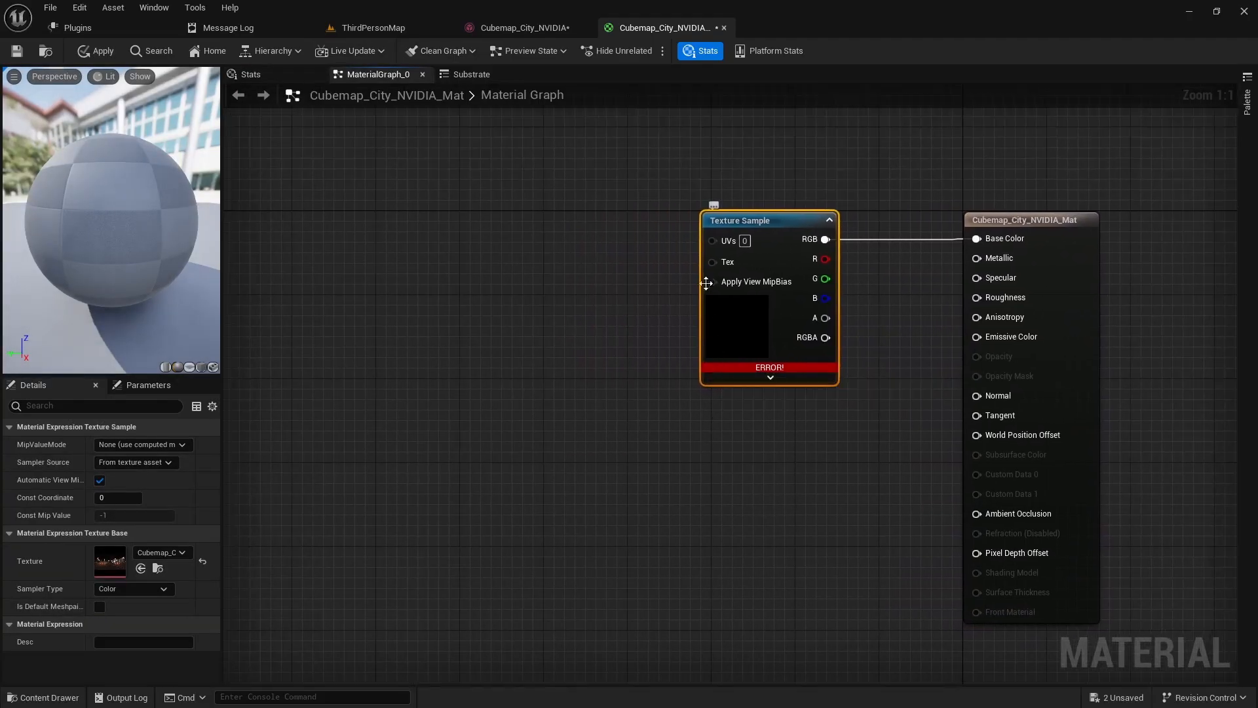
Add a ReflectionVectorWS node feeding the Texture Sample's UVs and inspect the reflection on the preview sphere.
left_click_drag(708, 241, 506, 241)
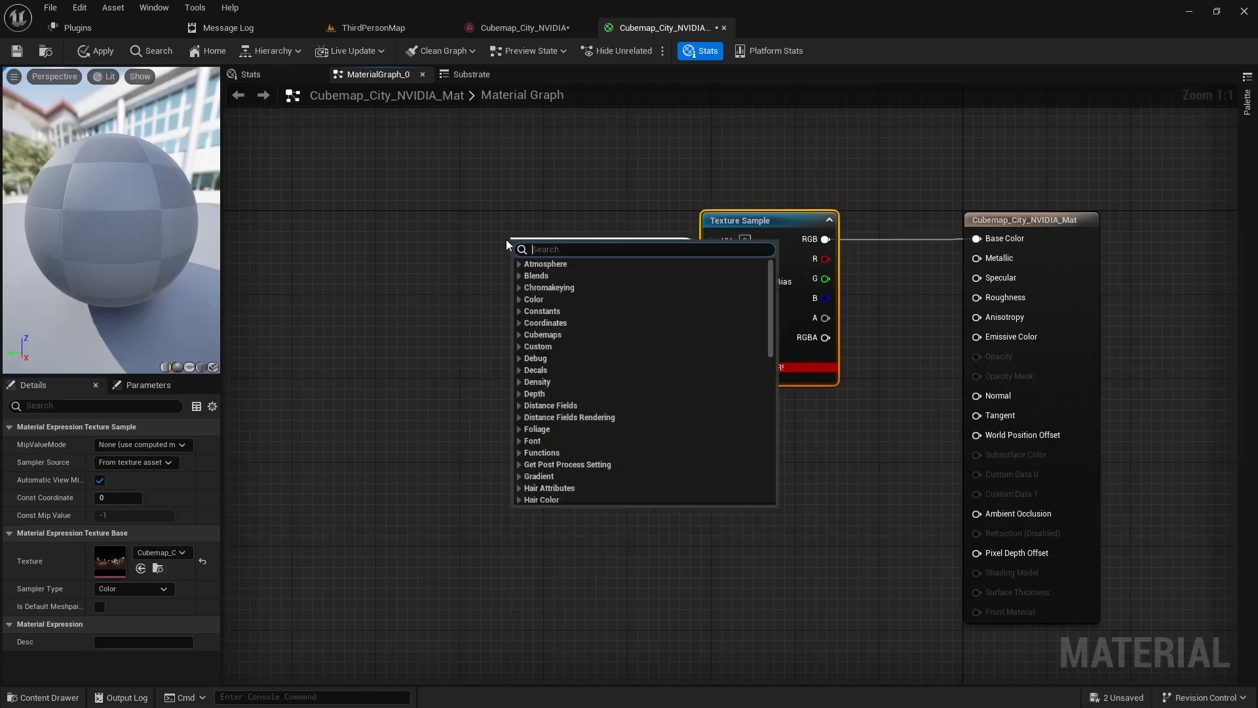
type("reflection")
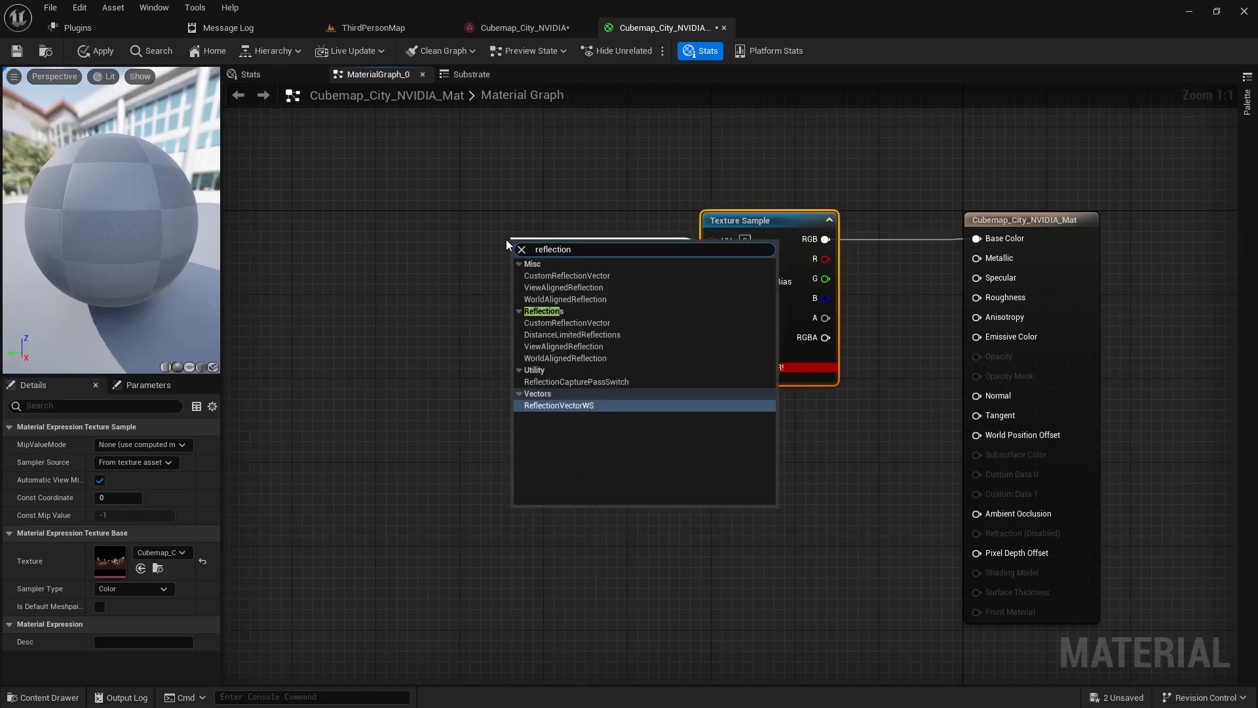
left_click(587, 407)
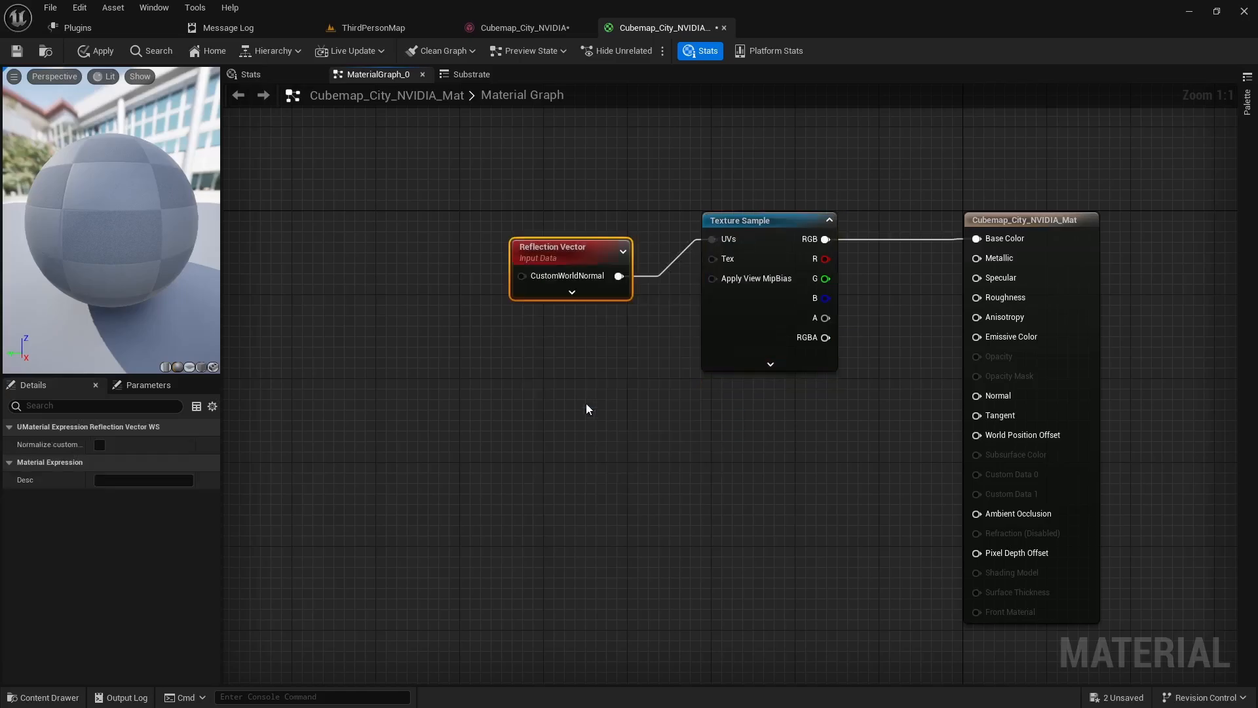
left_click_drag(576, 257, 568, 272)
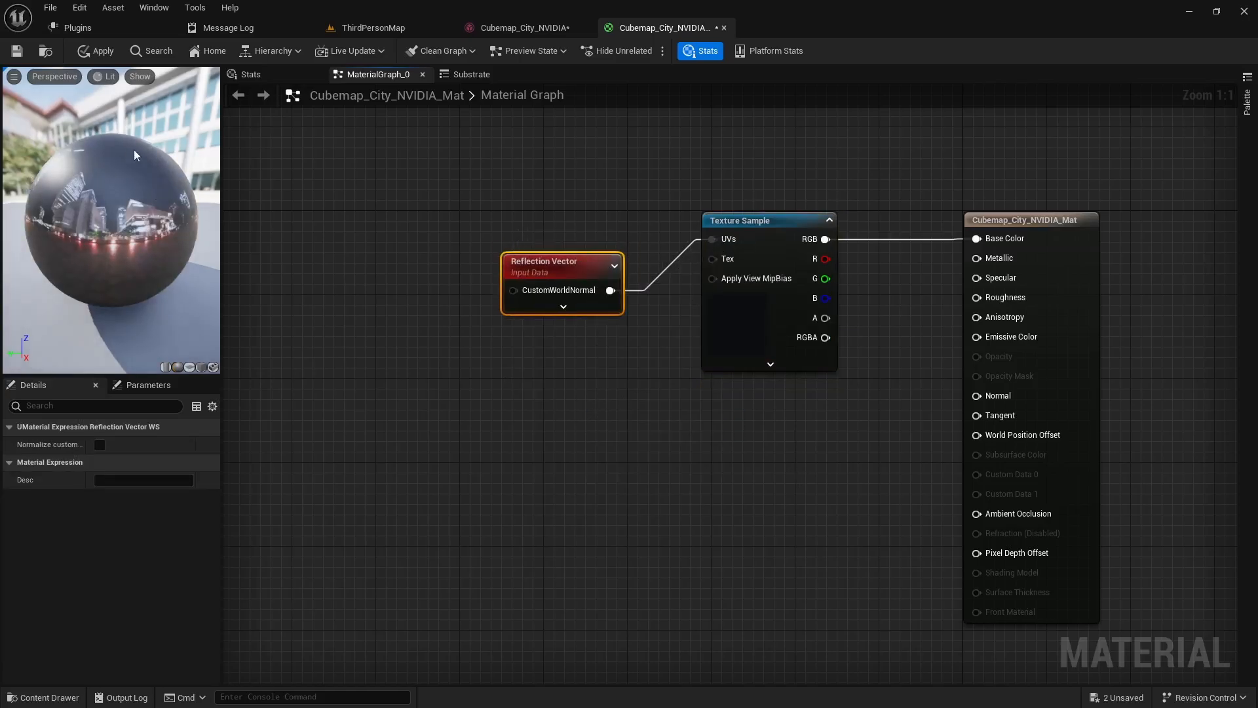
left_click_drag(126, 255, 98, 226)
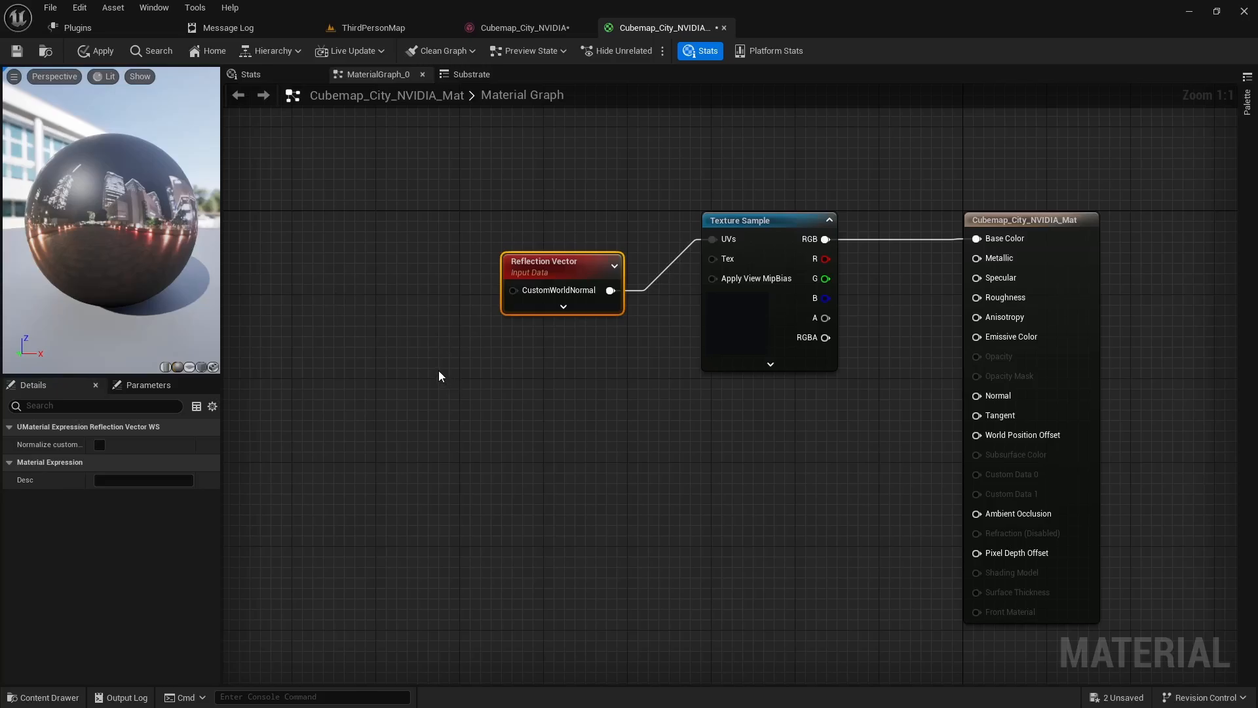
Add a three-vector constant of 0,0,0 and connect it to the Reflection Vector's CustomWorldNormal input.
left_click(336, 294)
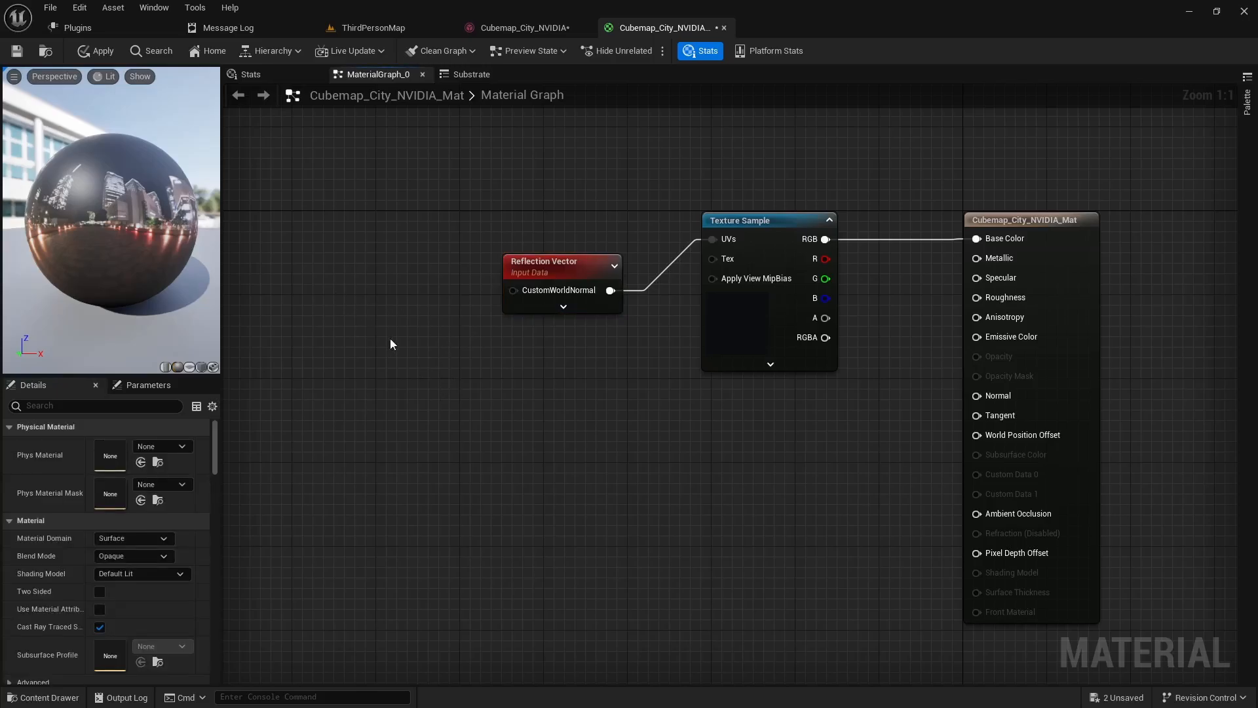
key("3")
left_click(330, 282)
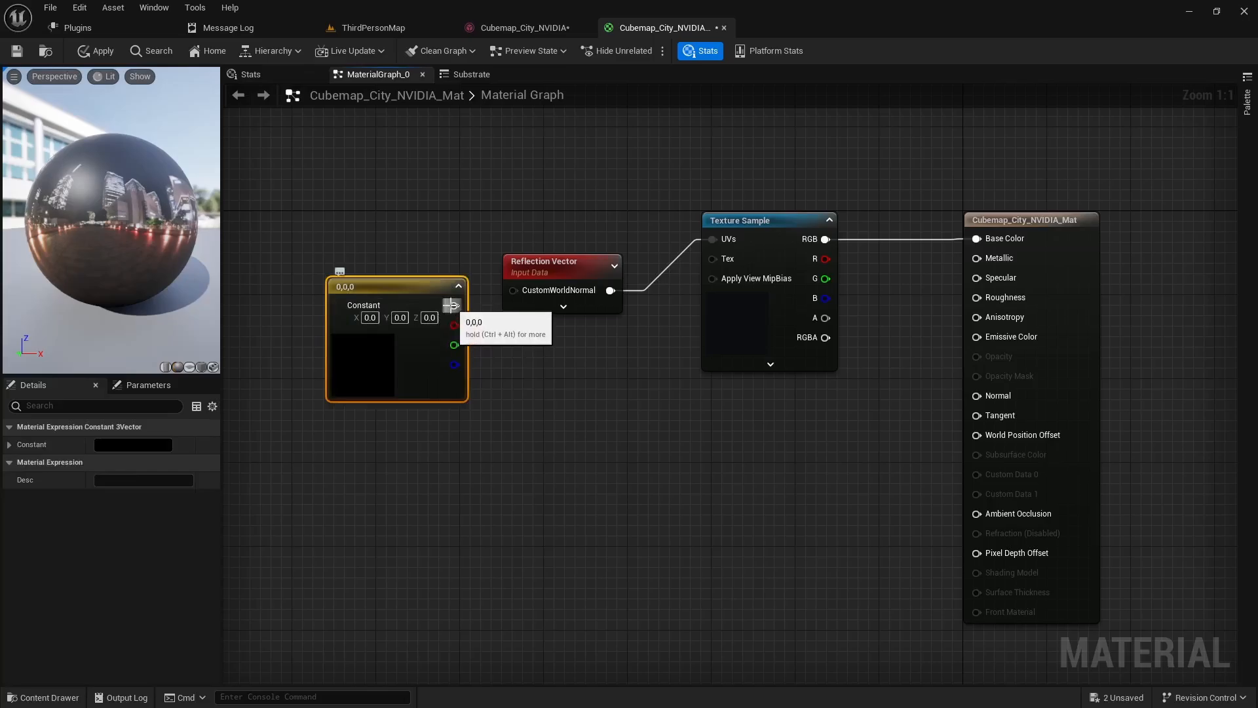
left_click_drag(454, 306, 516, 289)
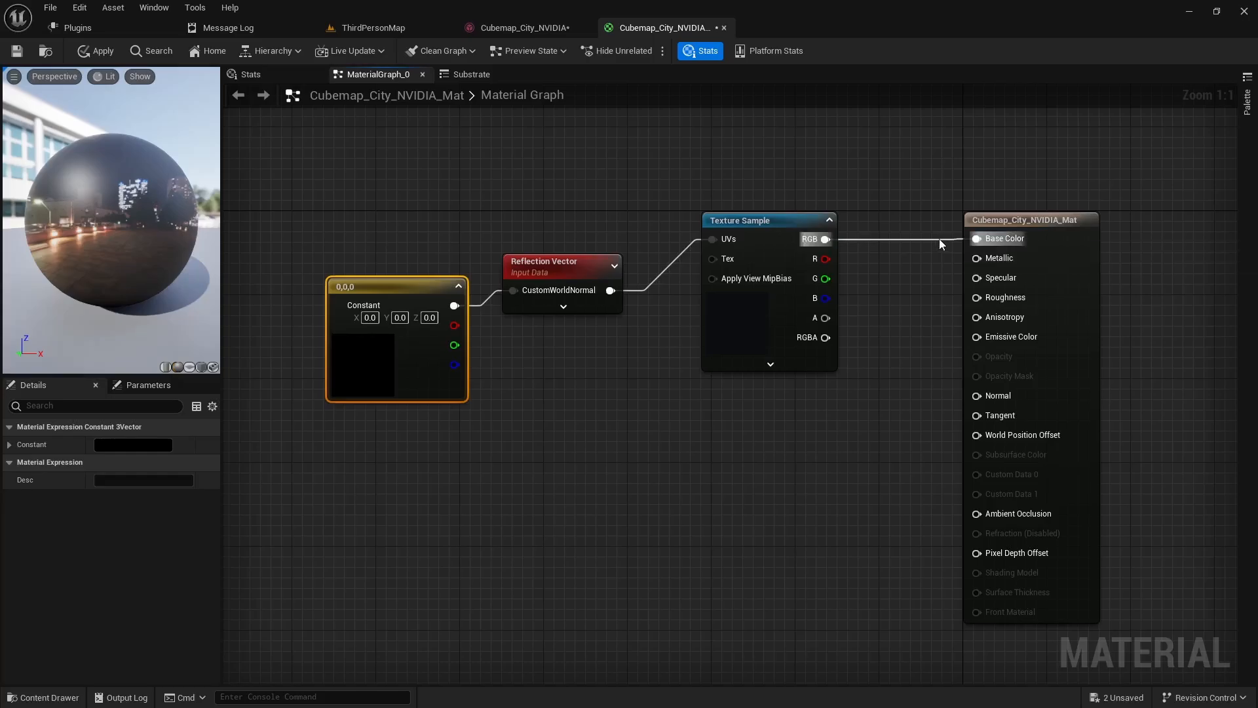
Move the Texture Sample's RGB connection from Base Color to Emissive Color and set the material's shading model to Unlit.
left_click_drag(938, 239, 966, 337, "ctrl")
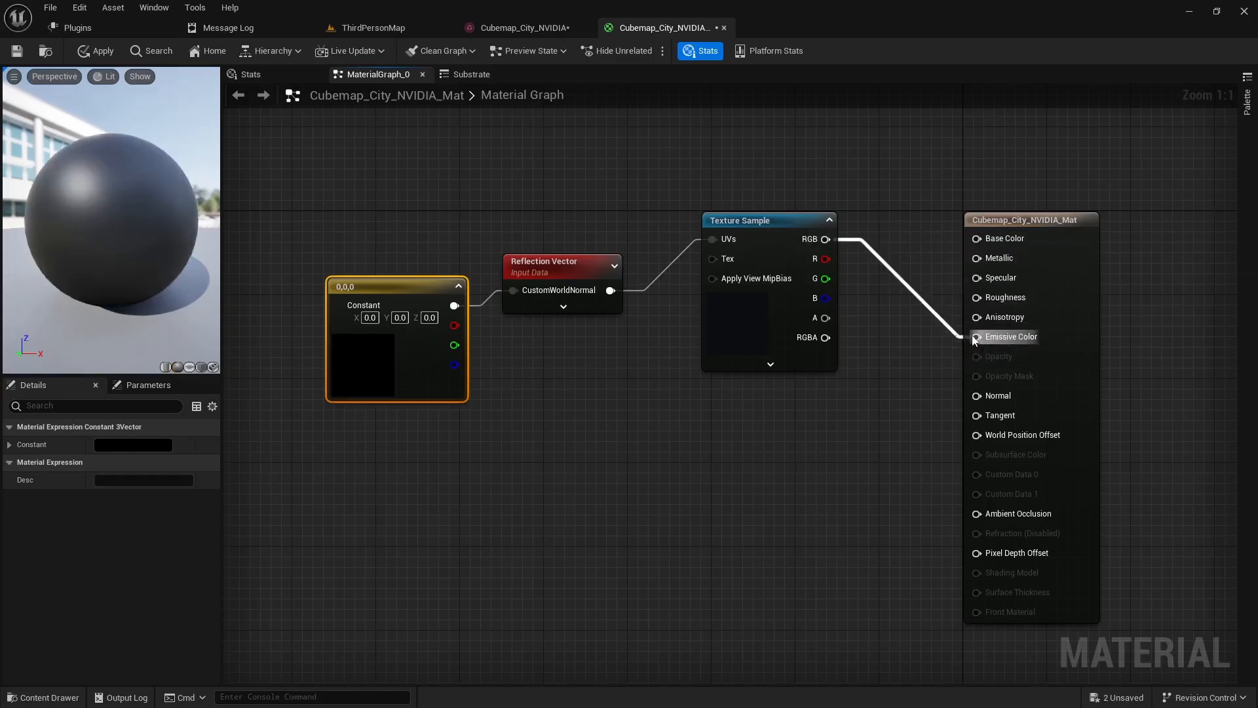
left_click(794, 443)
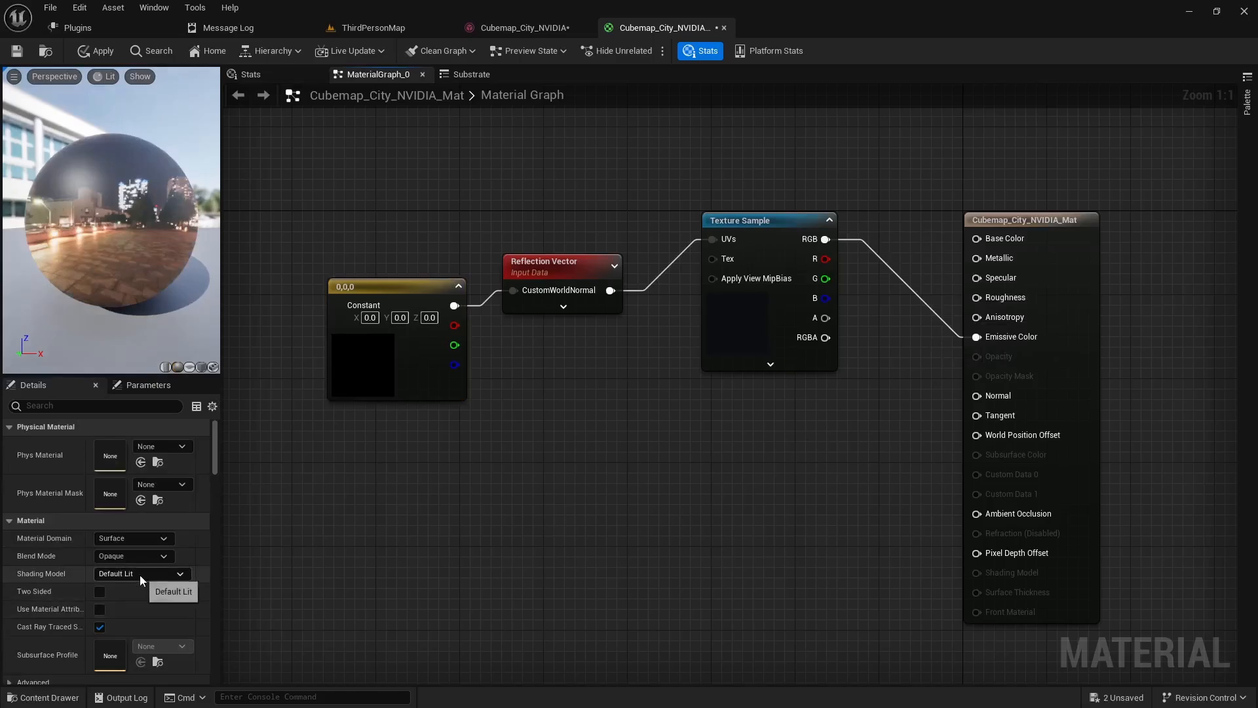
left_click(141, 573)
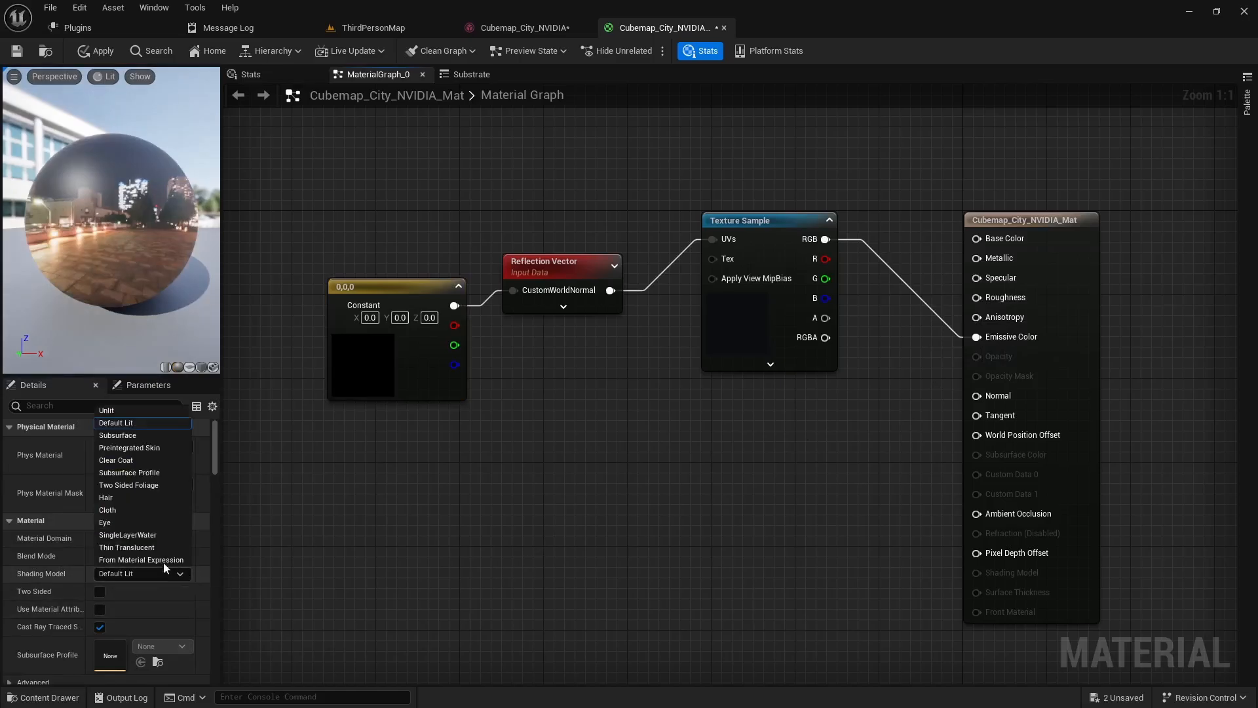
left_click(111, 411)
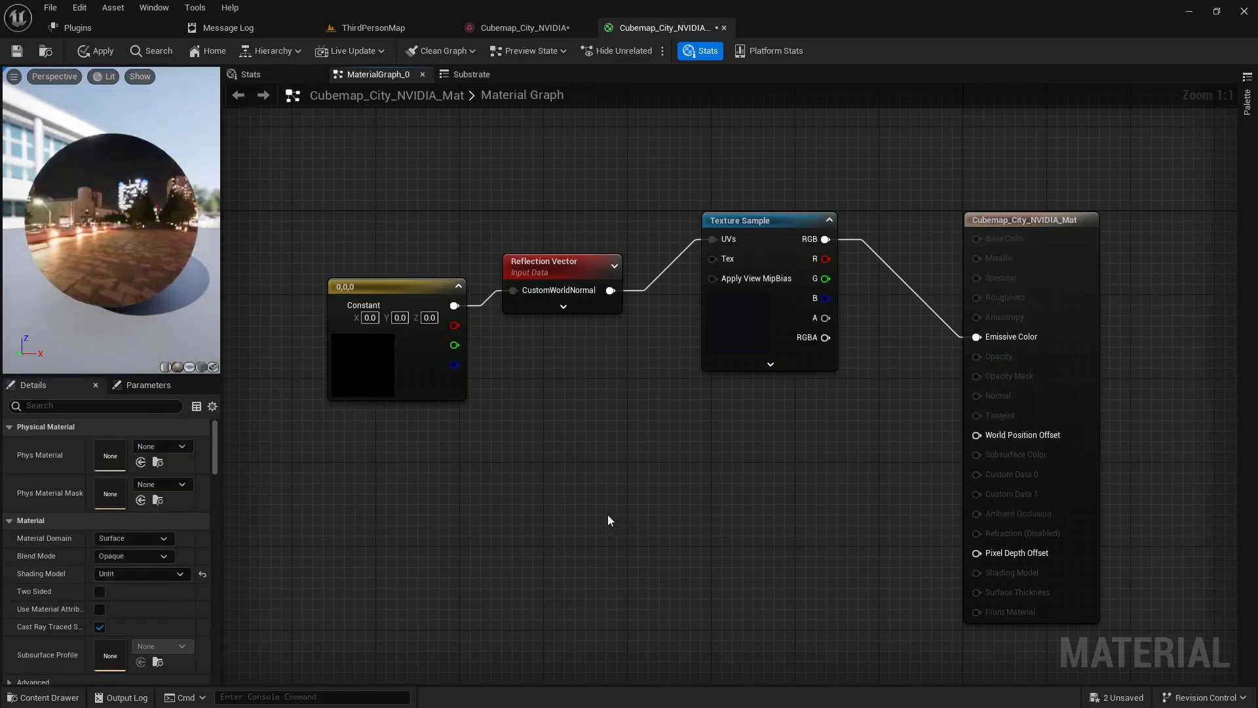
Save the Cubemap_City_NVIDIA_Mat material and inspect the night city cubemap from several angles on the enlarged preview sphere.
left_click(17, 50)
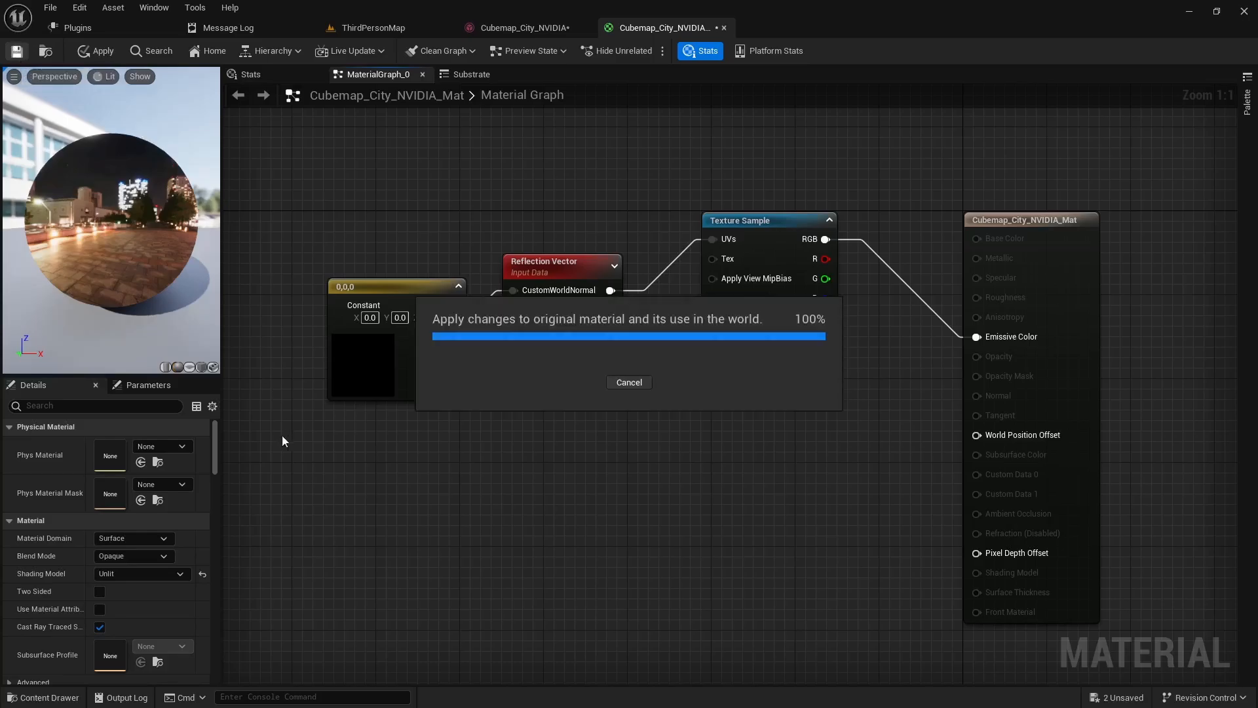
left_click_drag(222, 420, 417, 421)
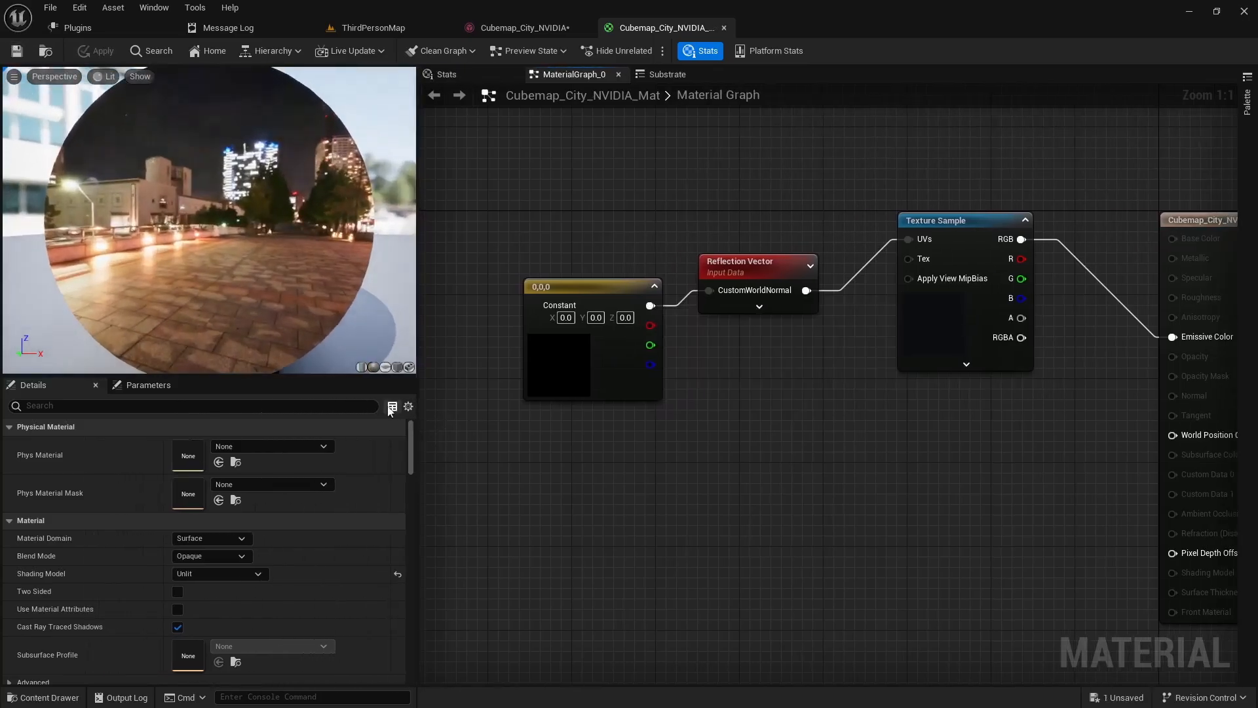
left_click_drag(350, 376, 358, 509)
left_click_drag(314, 406, 383, 412)
right_click_drag(345, 314, 345, 184)
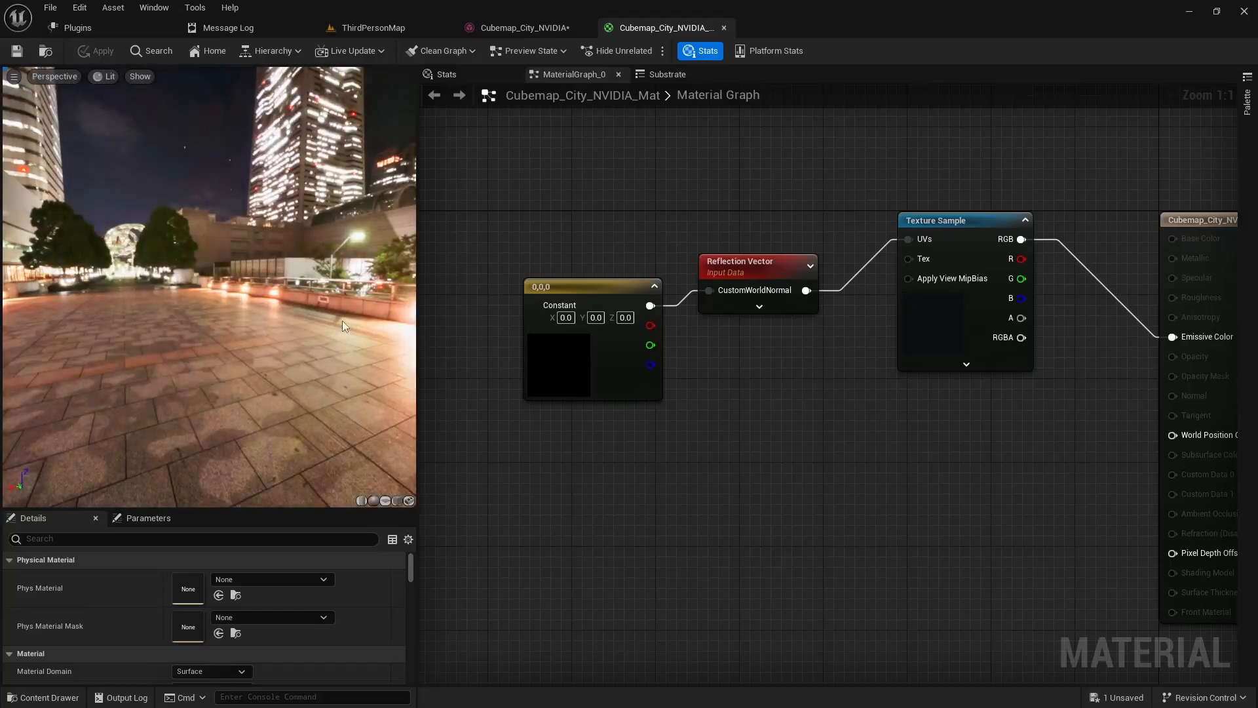
left_click_drag(342, 321, 262, 278)
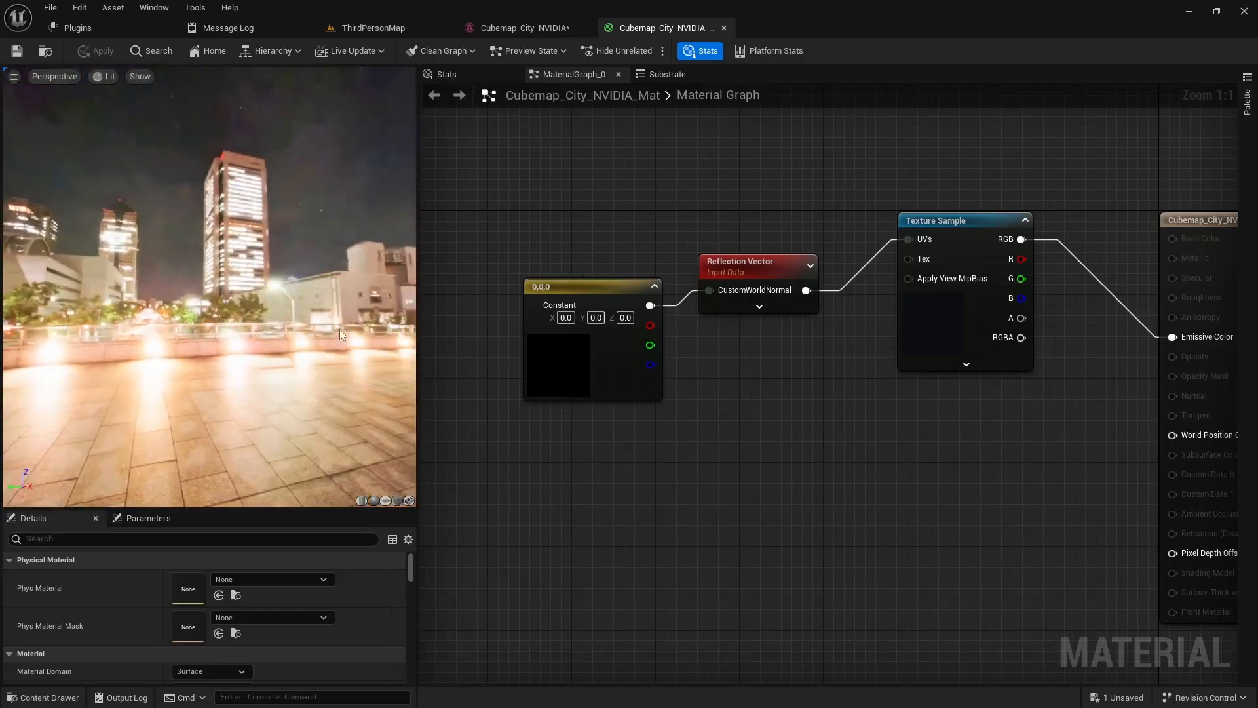
scroll(262, 278, "down", 5)
scroll(331, 337, "down", 4)
mouse_move(325, 335)
left_mouse_down()
mouse_move(308, 321)
mouse_move(324, 333)
left_mouse_up()
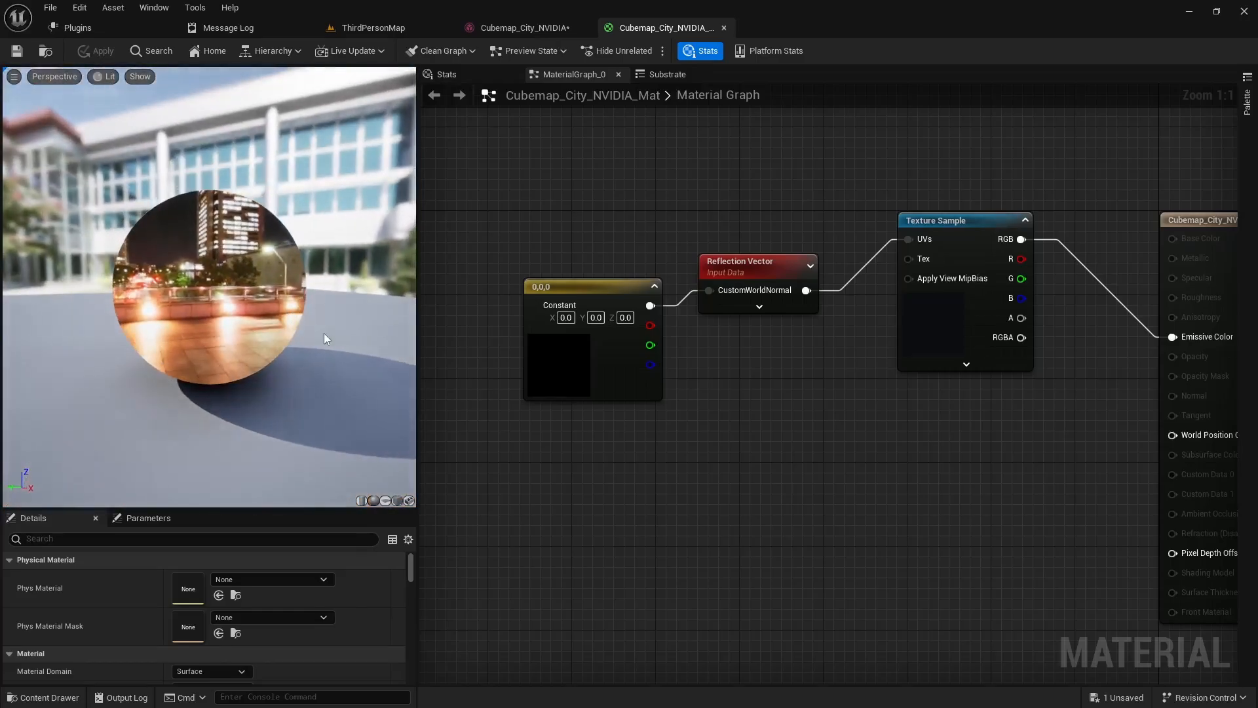
left_click(371, 28)
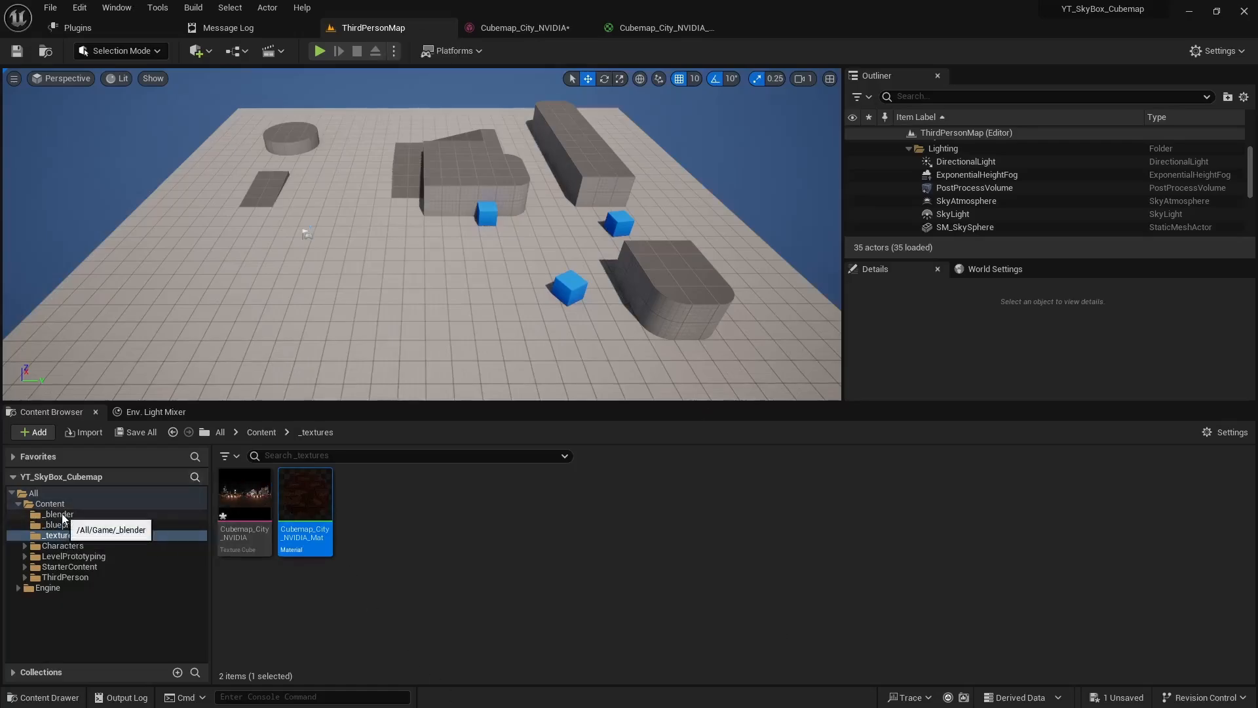
left_click(650, 29)
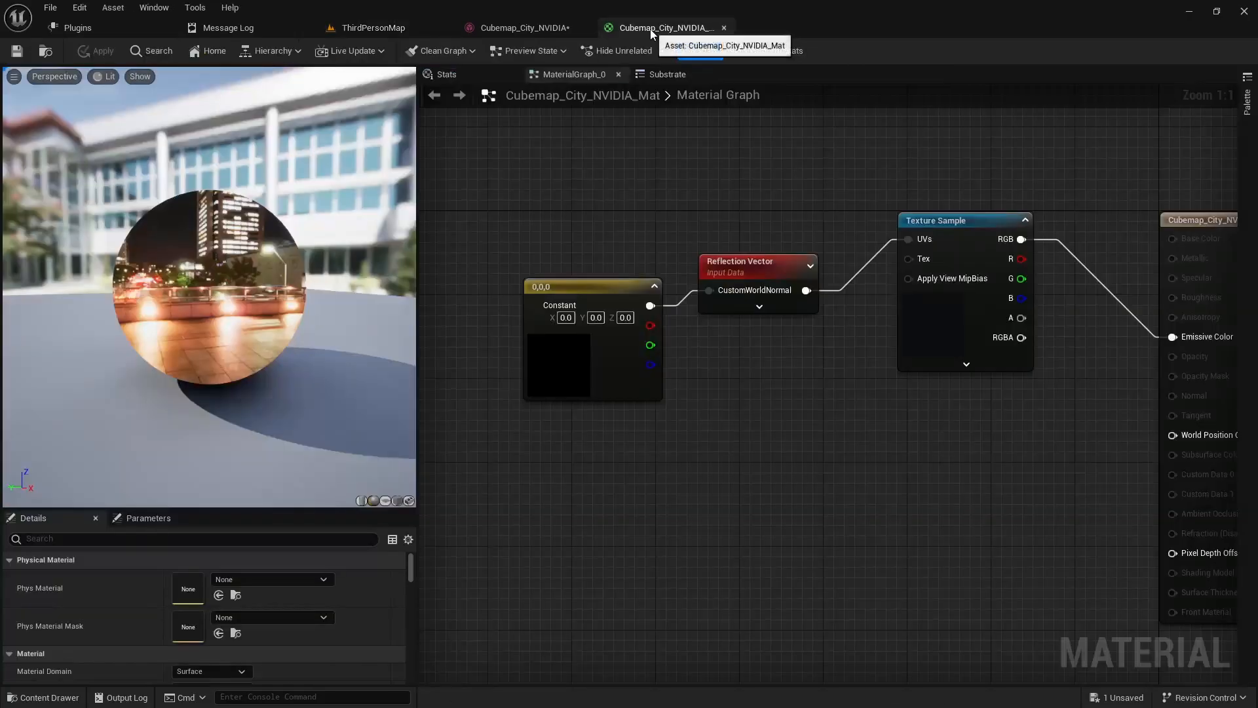
left_click_drag(262, 509, 259, 240)
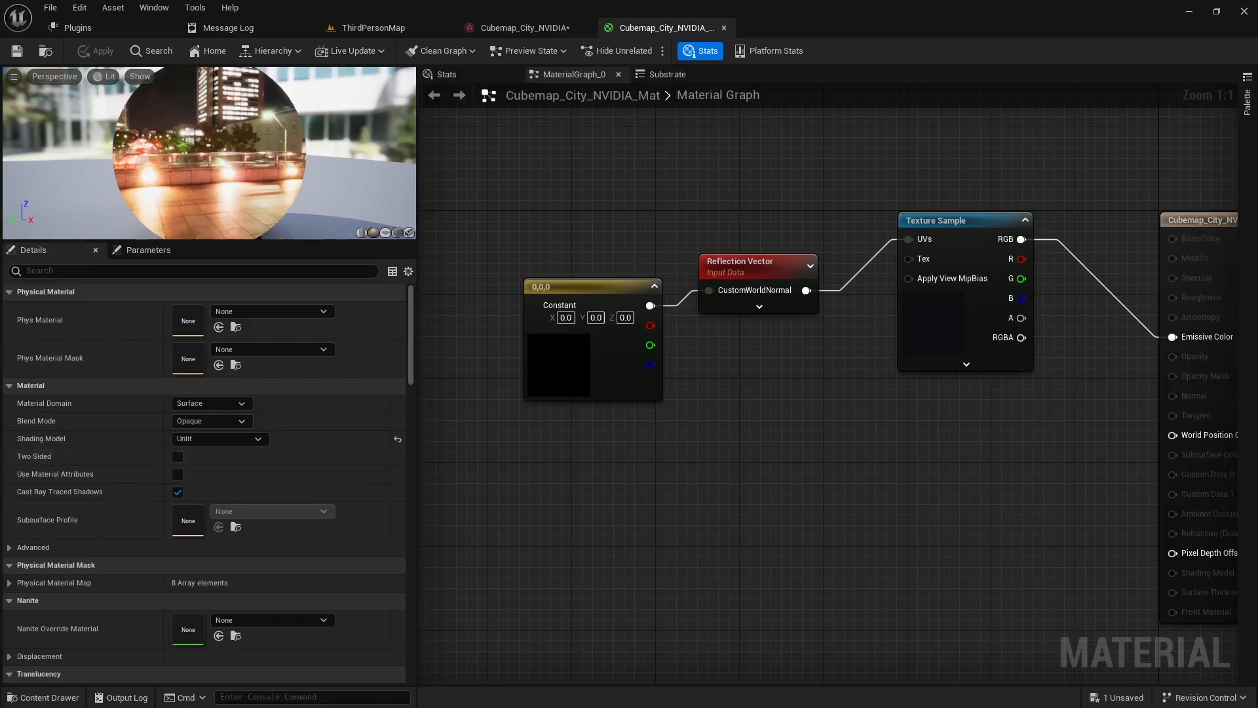
Create a Blueprint class with Actor as its parent in the _blueprints folder and name it BP_SkyBox.
left_click(363, 29)
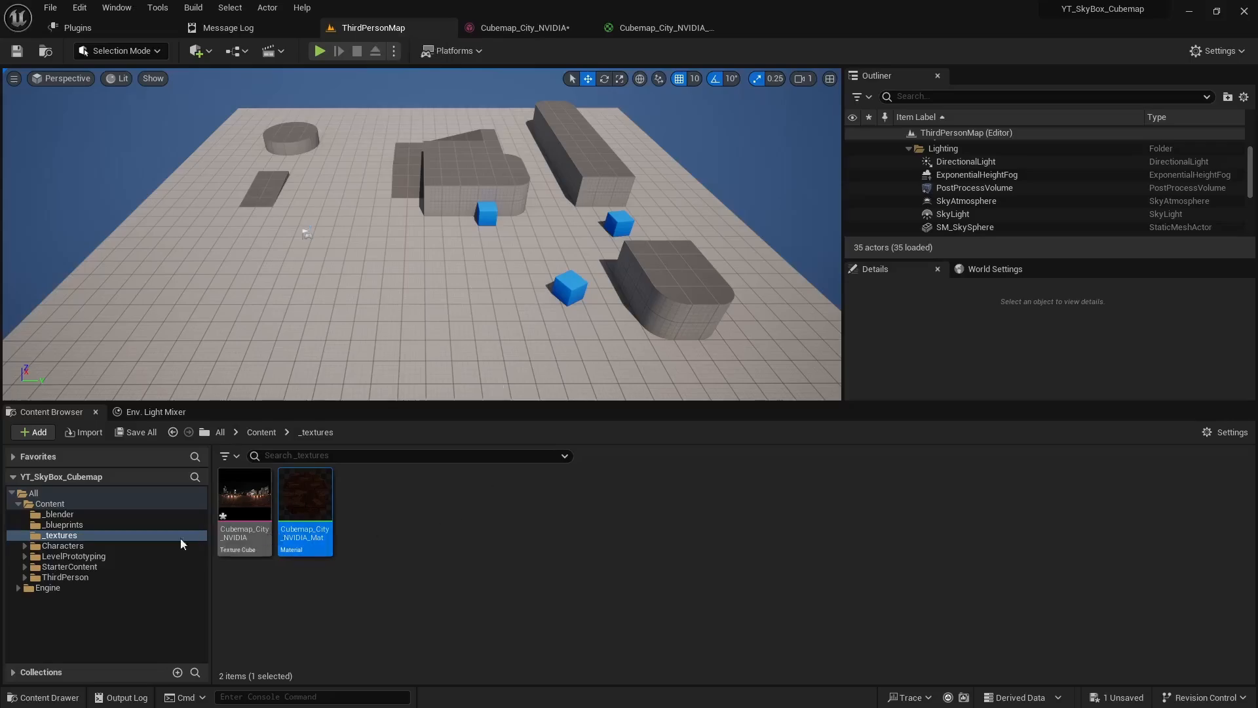
left_click(63, 525)
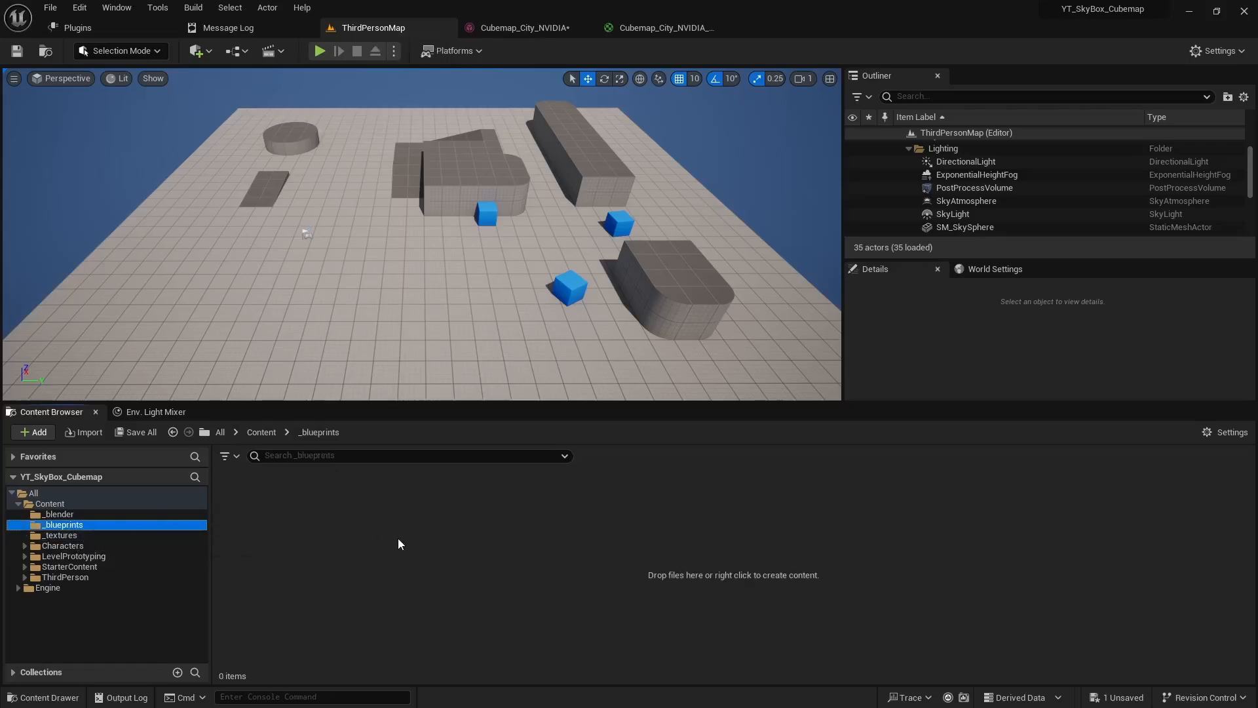
right_click(398, 542)
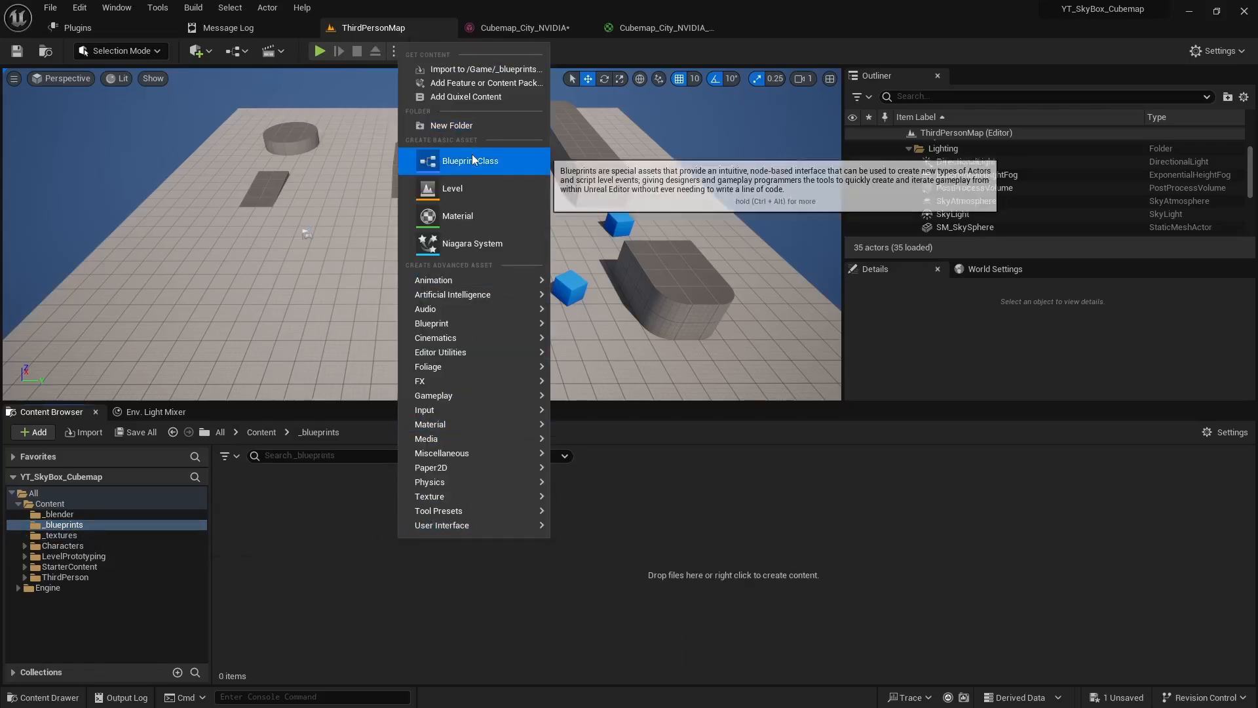
left_click(473, 160)
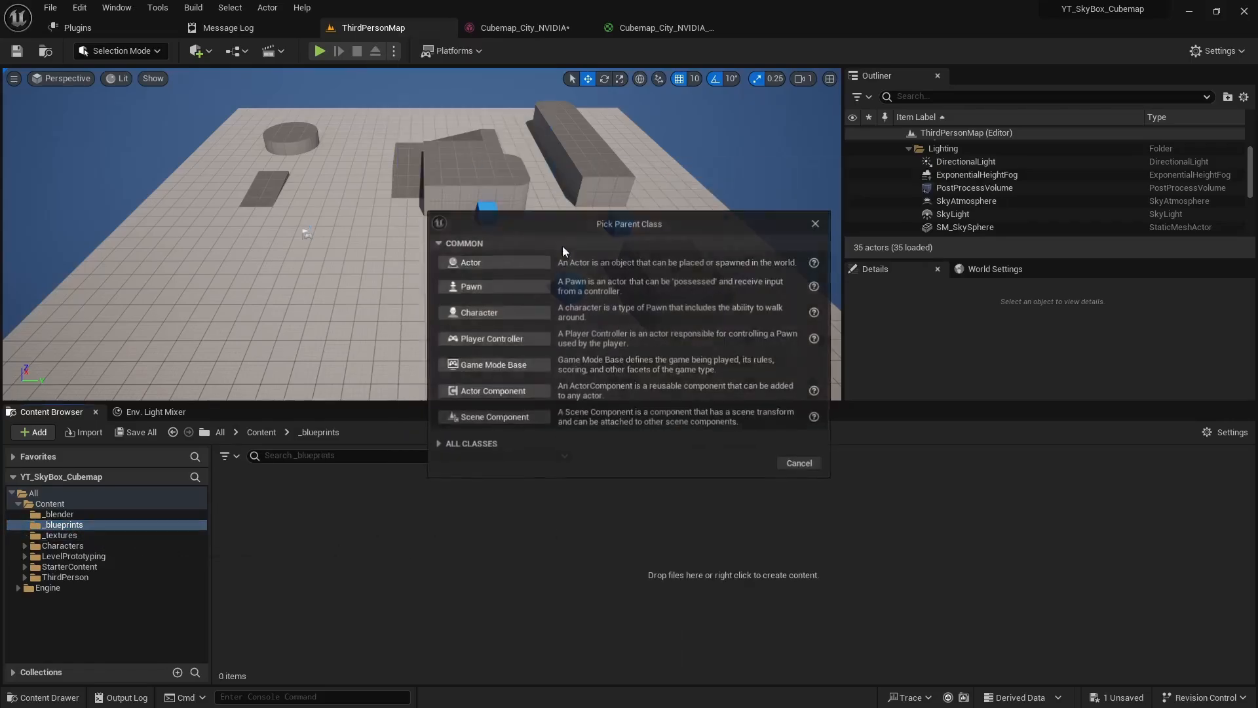
left_click(482, 264)
type("BP")
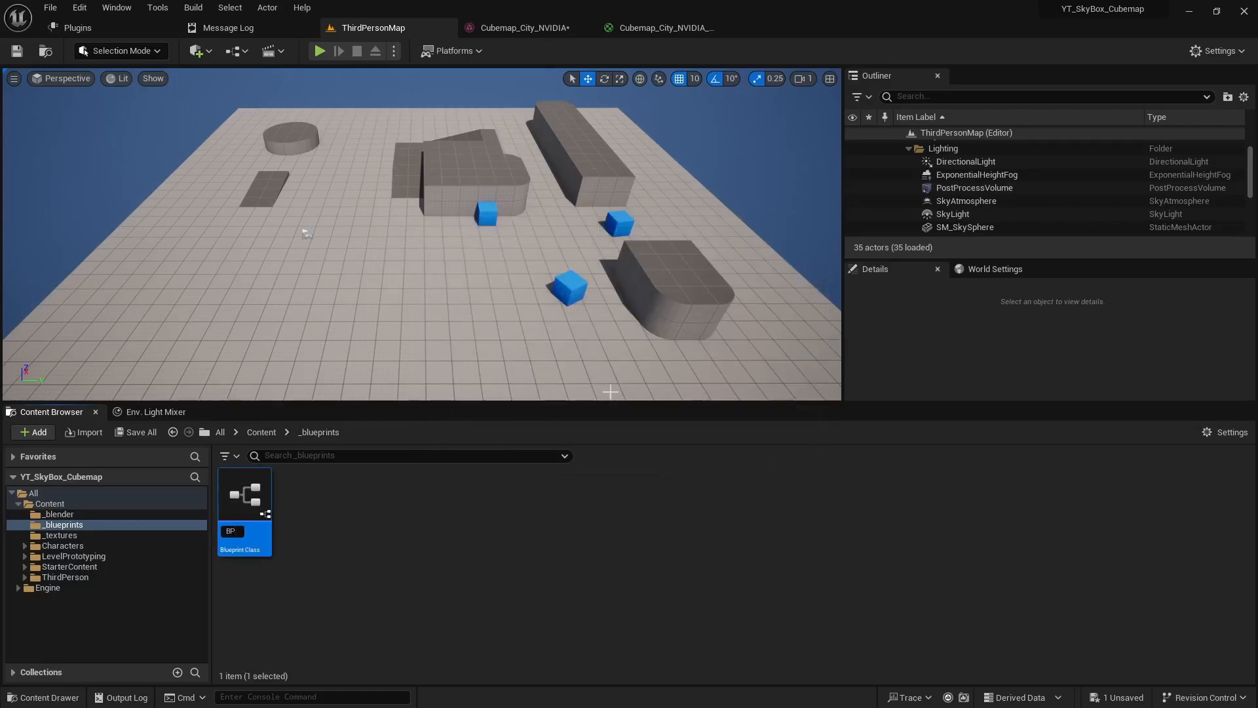
type("_SkyBox")
key("Return")
Open the BP_SkyBox blueprint and add a Cube component under DefaultSceneRoot, keeping its default name.
double_click(245, 501)
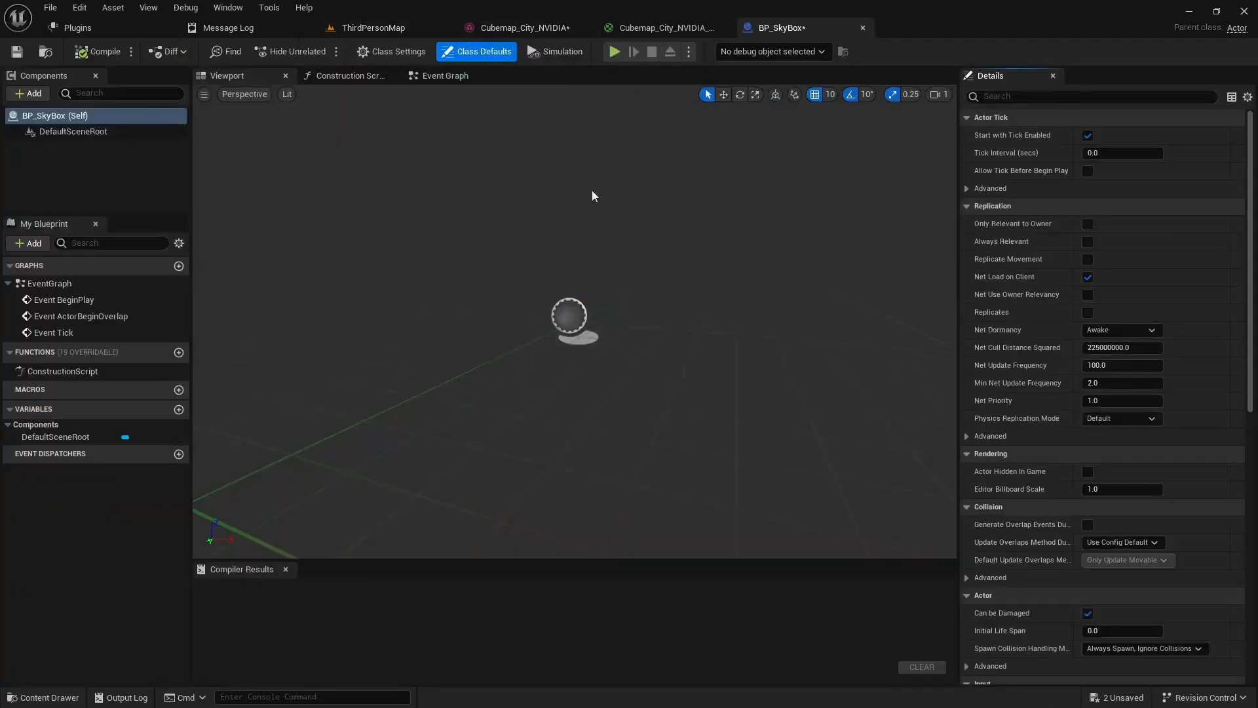
left_click(79, 133)
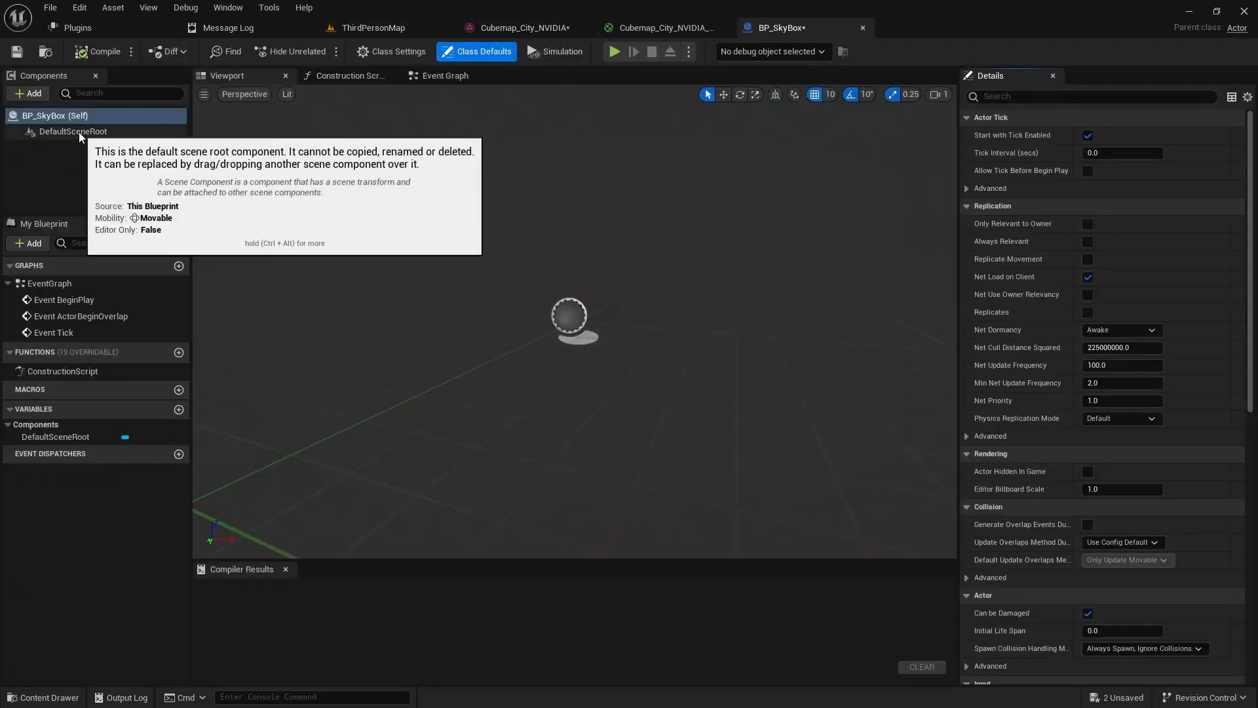
left_click(37, 97)
left_click(55, 249)
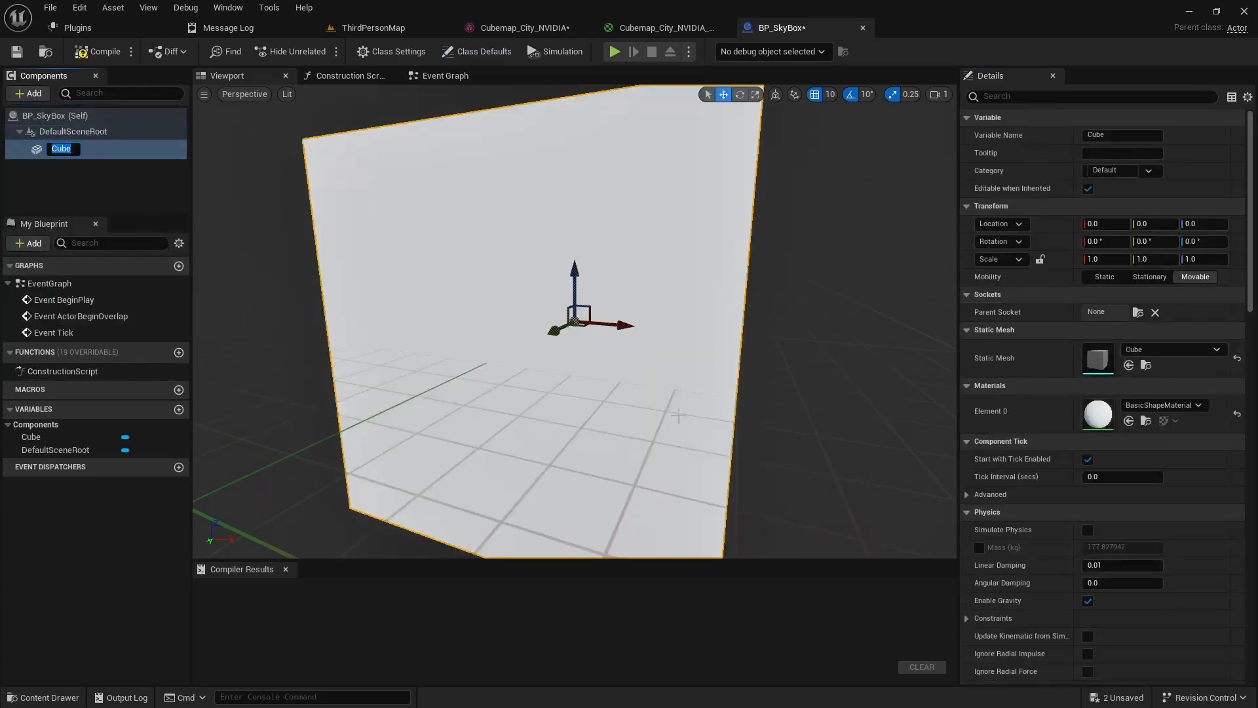
scroll(641, 388, "down", 3)
scroll(685, 386, "up", 1)
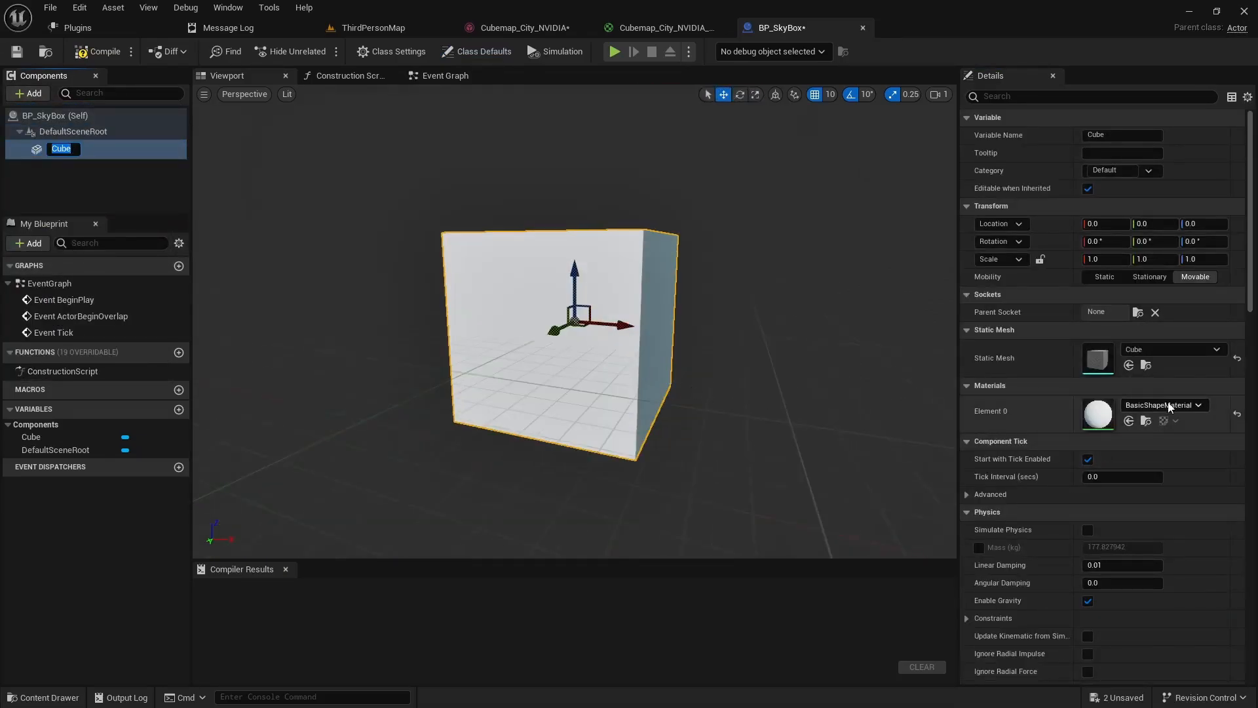
key("Return")
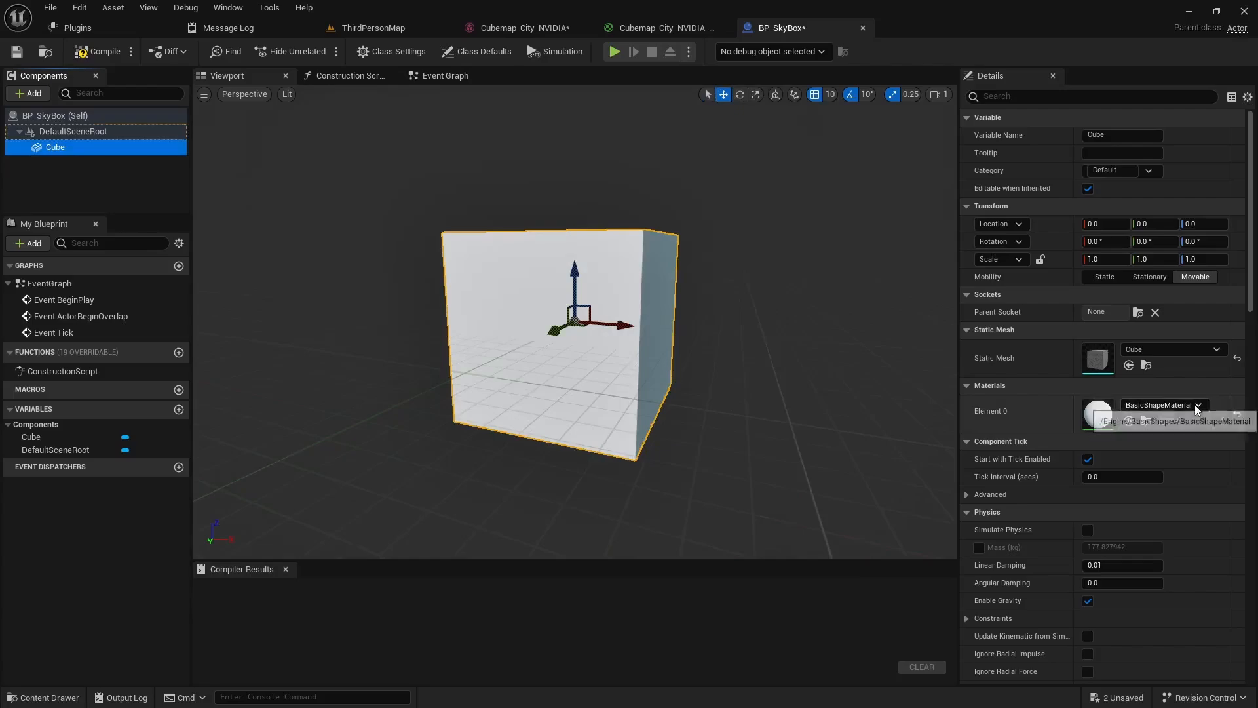
Assign the Cubemap_City_NVIDIA_Mat material to the Cube component's Element 0 and check it in the viewport.
left_click(1198, 405)
type("cubemap_ci")
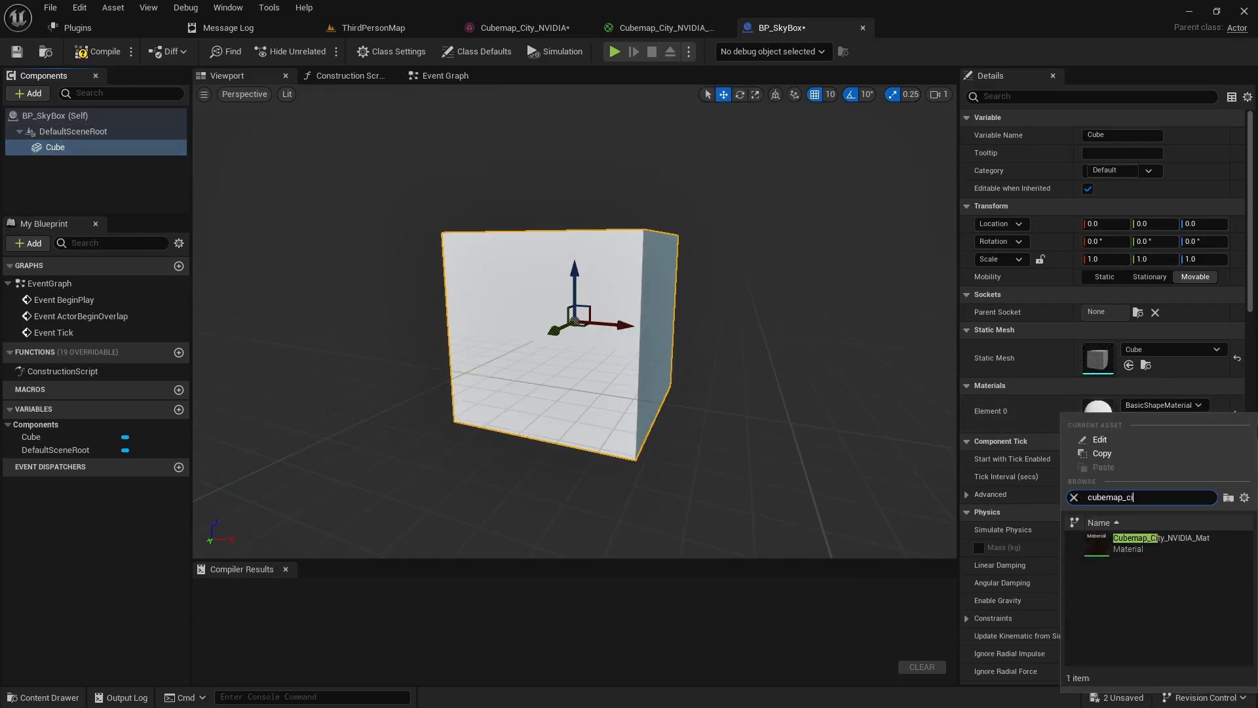
left_click(1161, 537)
right_click_drag(773, 432, 773, 431)
mouse_move(774, 431)
left_mouse_down()
mouse_move(702, 406)
mouse_move(773, 429)
mouse_move(776, 373)
mouse_move(773, 446)
left_mouse_up()
right_click_drag(734, 400, 734, 418)
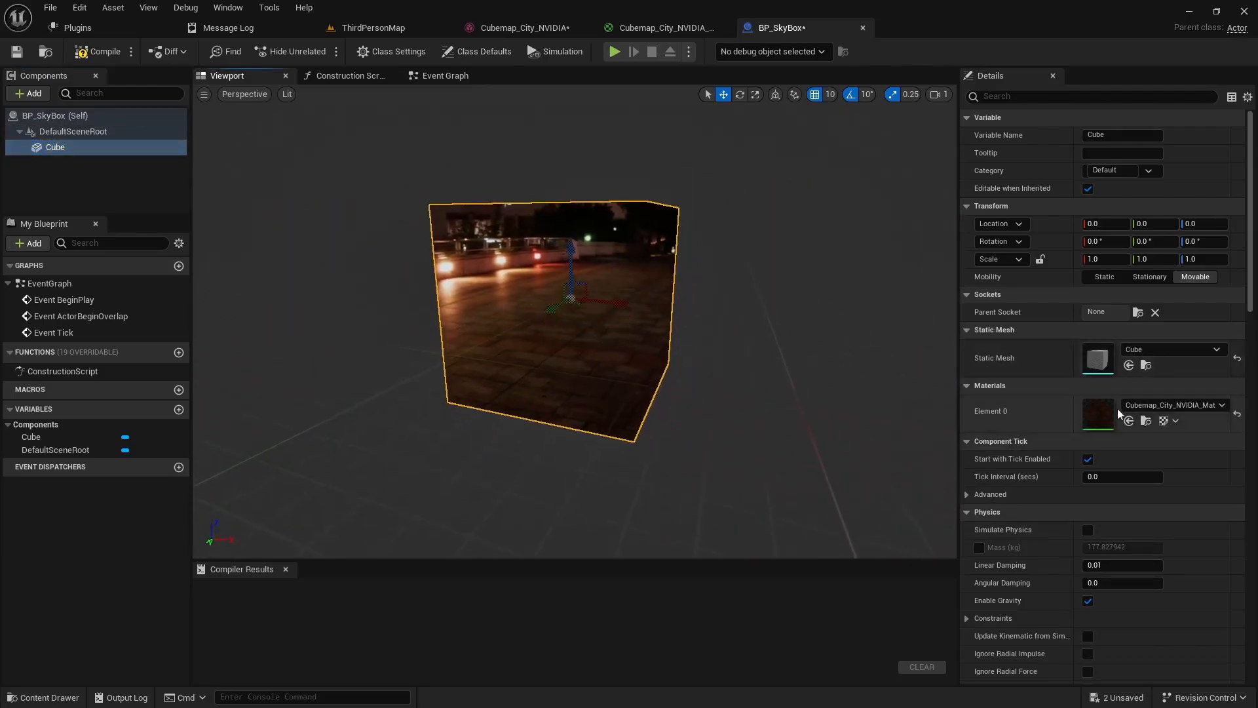
Set the Cube component's Collision Presets to NoCollision and turn off Cast Shadow.
scroll(1114, 447, "down", 10)
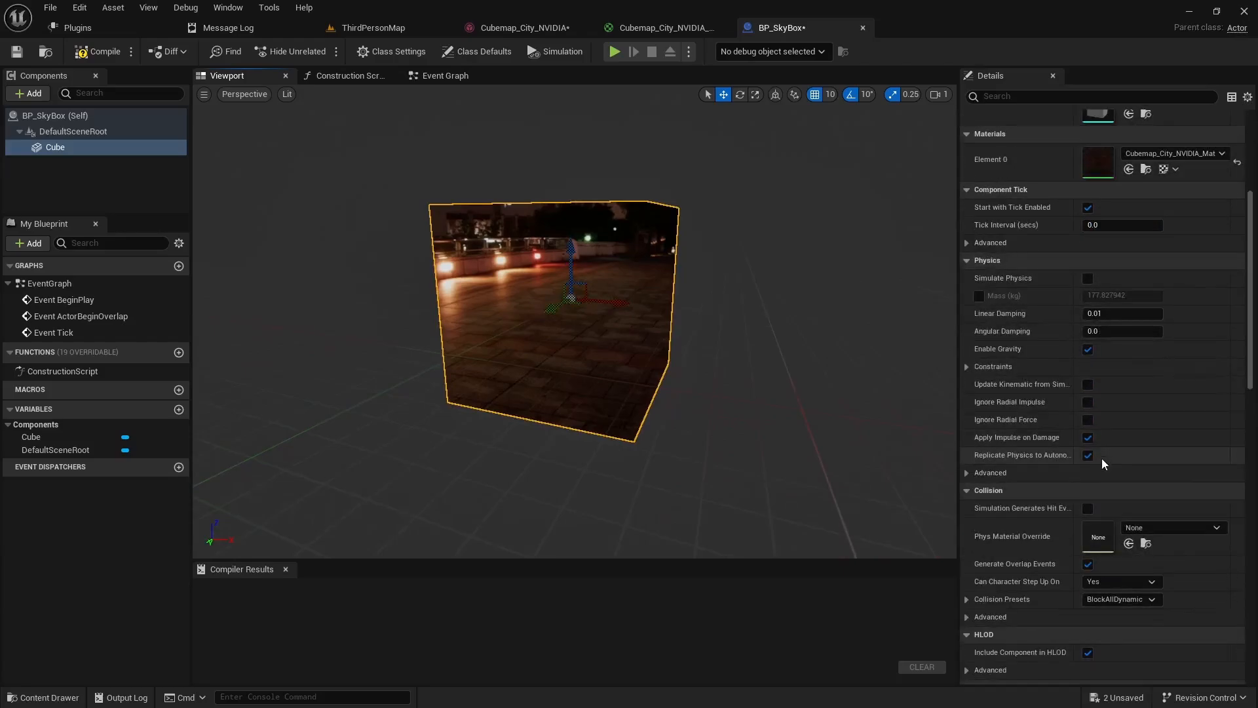
scroll(1101, 459, "down", 2)
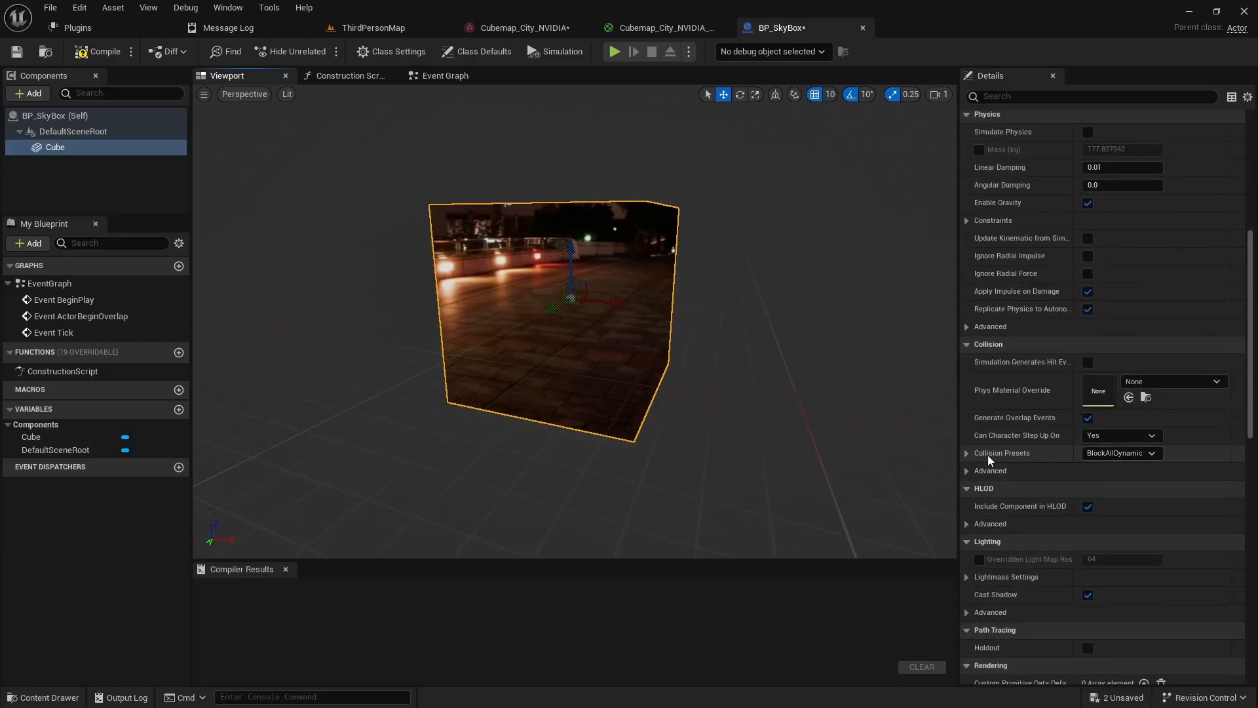
left_click(1135, 453)
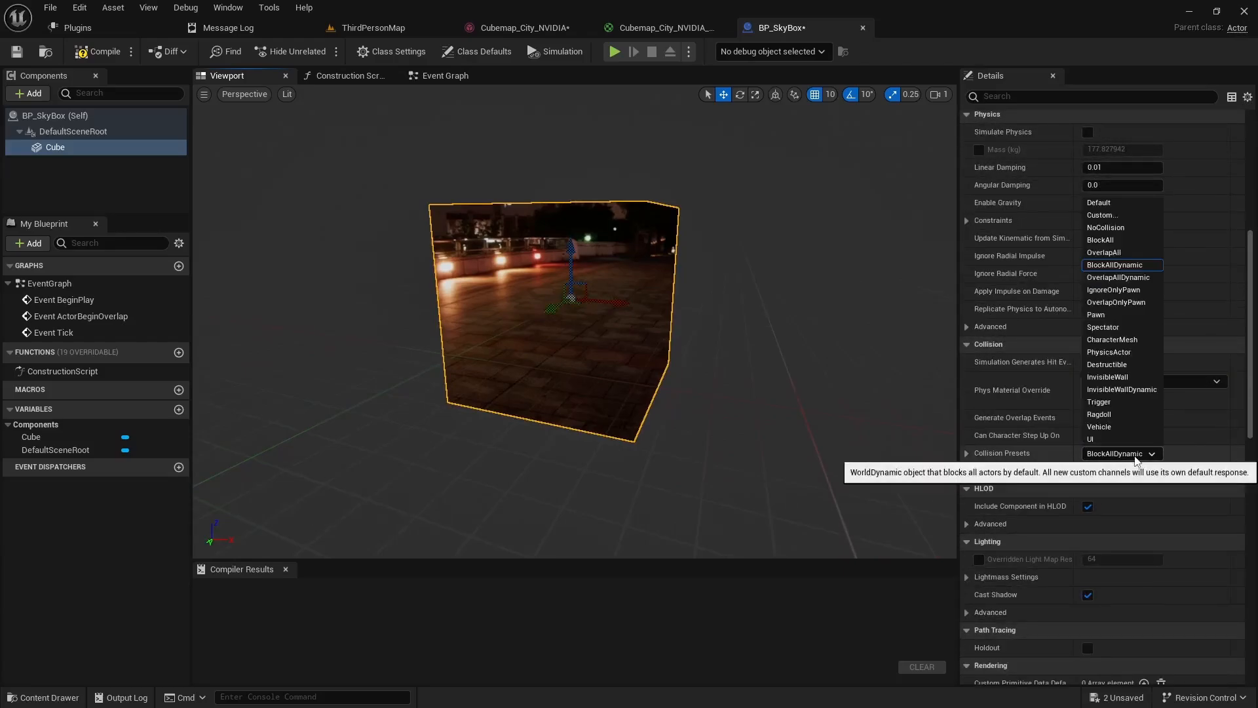
left_click(1115, 229)
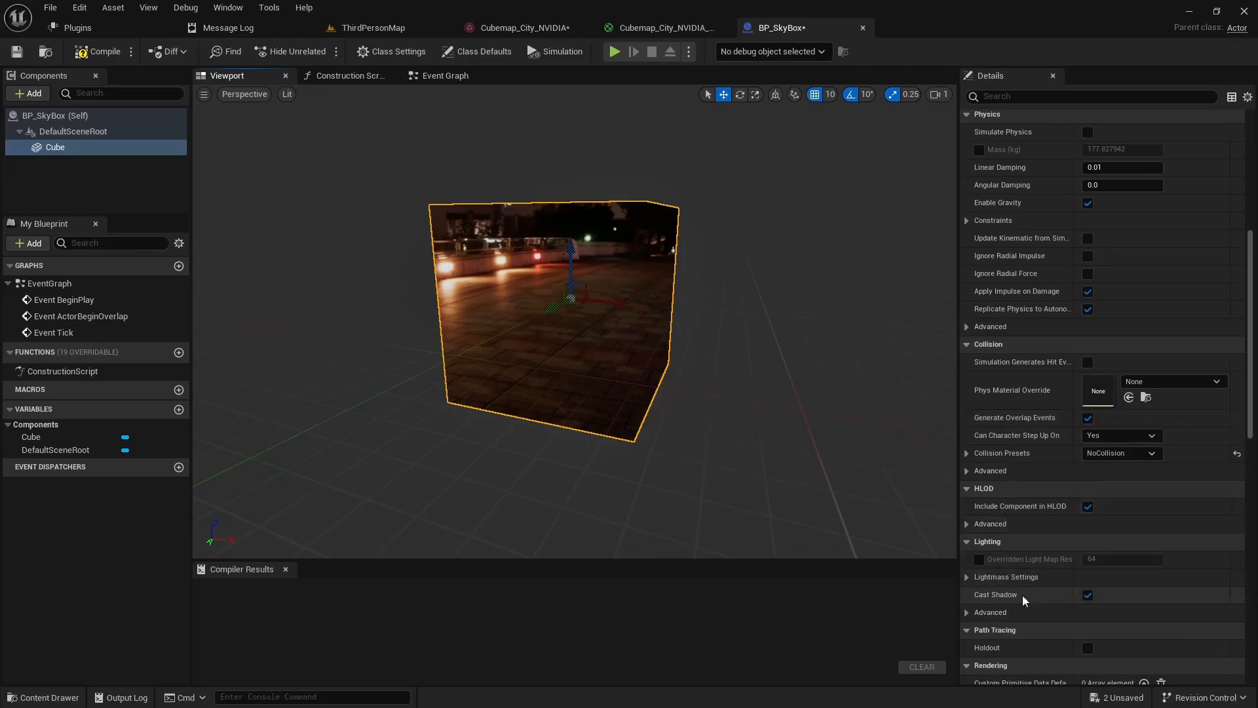
left_click(1088, 596)
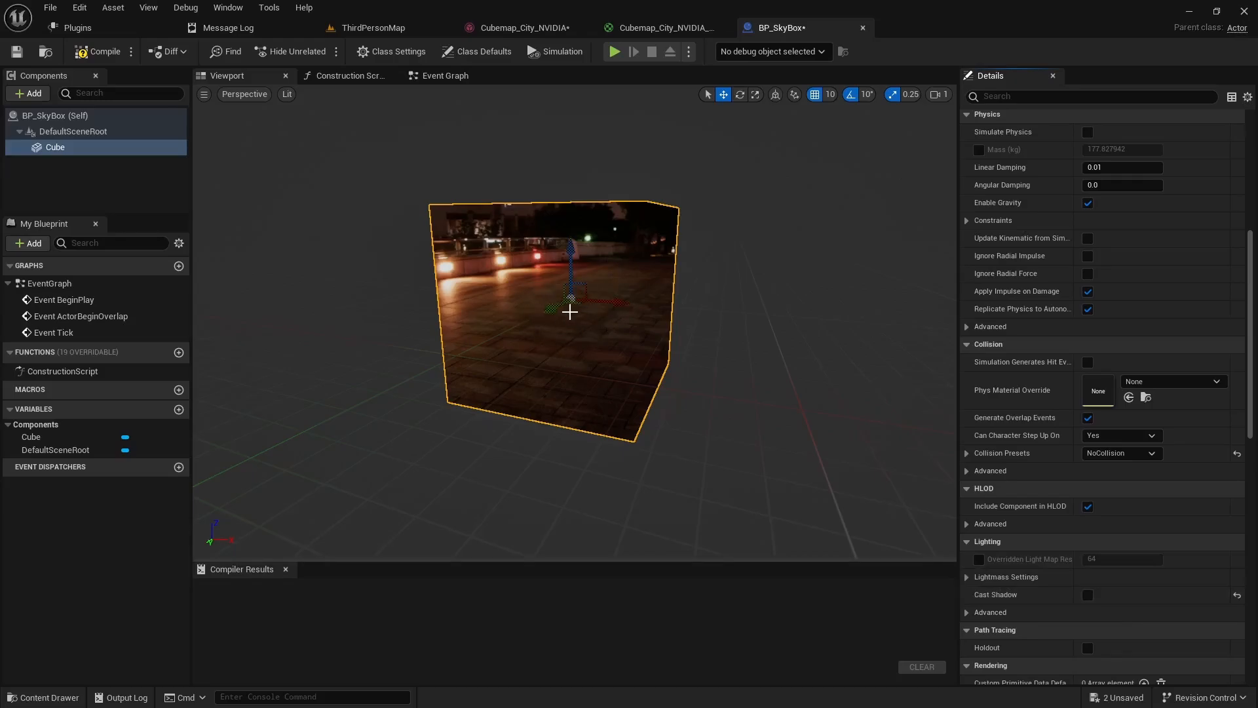
Lock the Cube component's scale ratio and set it to 10 on all axes, then compile and save the blueprint.
scroll(1102, 402, "up", 10)
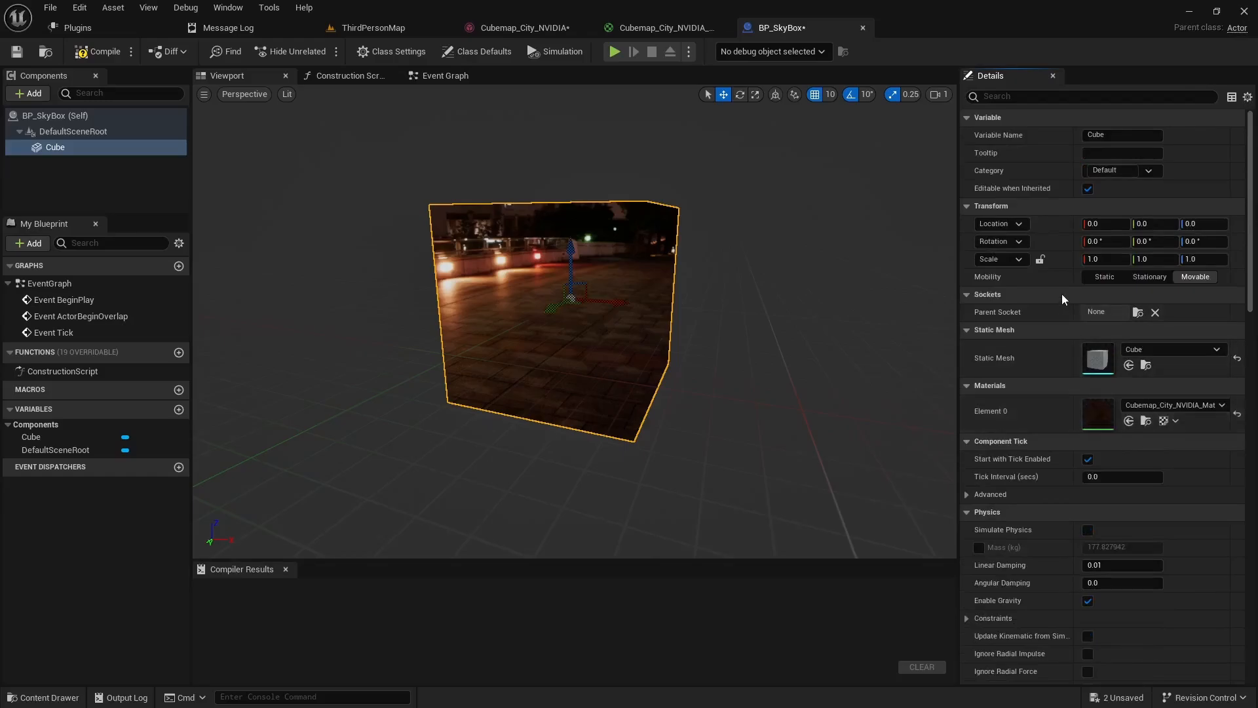
left_click(1105, 259)
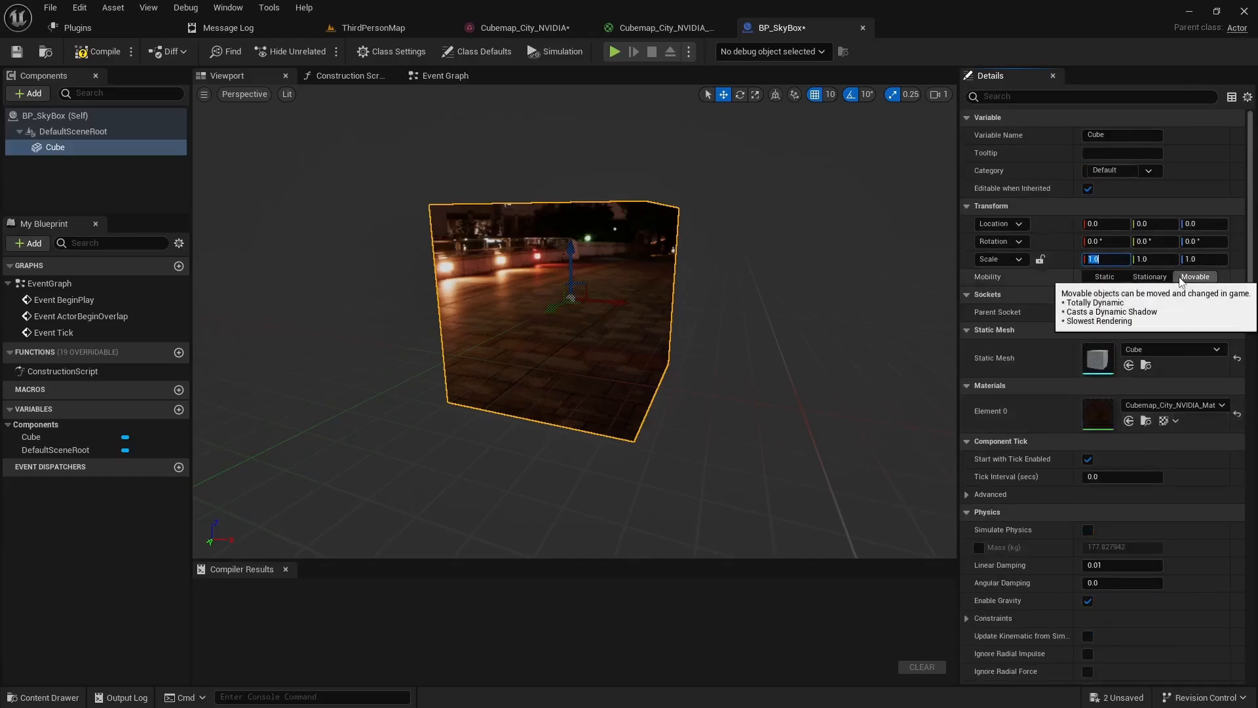
left_click(1039, 259)
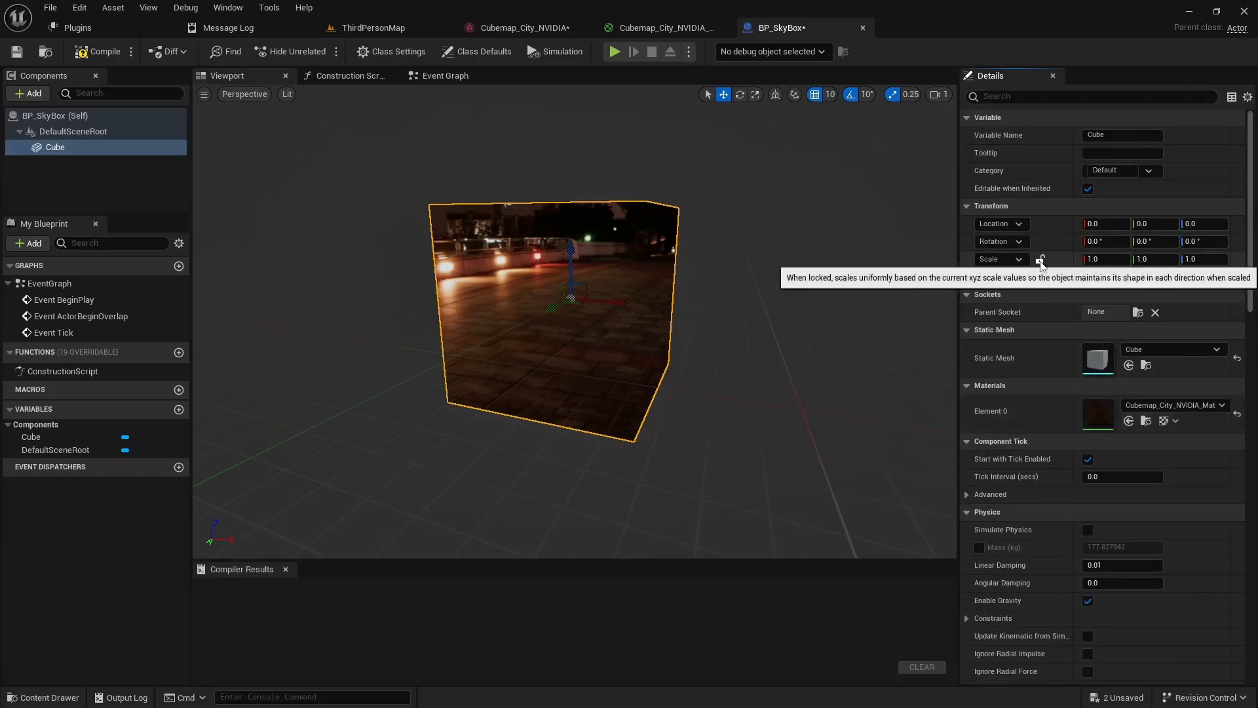
left_click(1114, 259)
type("10")
key("Return")
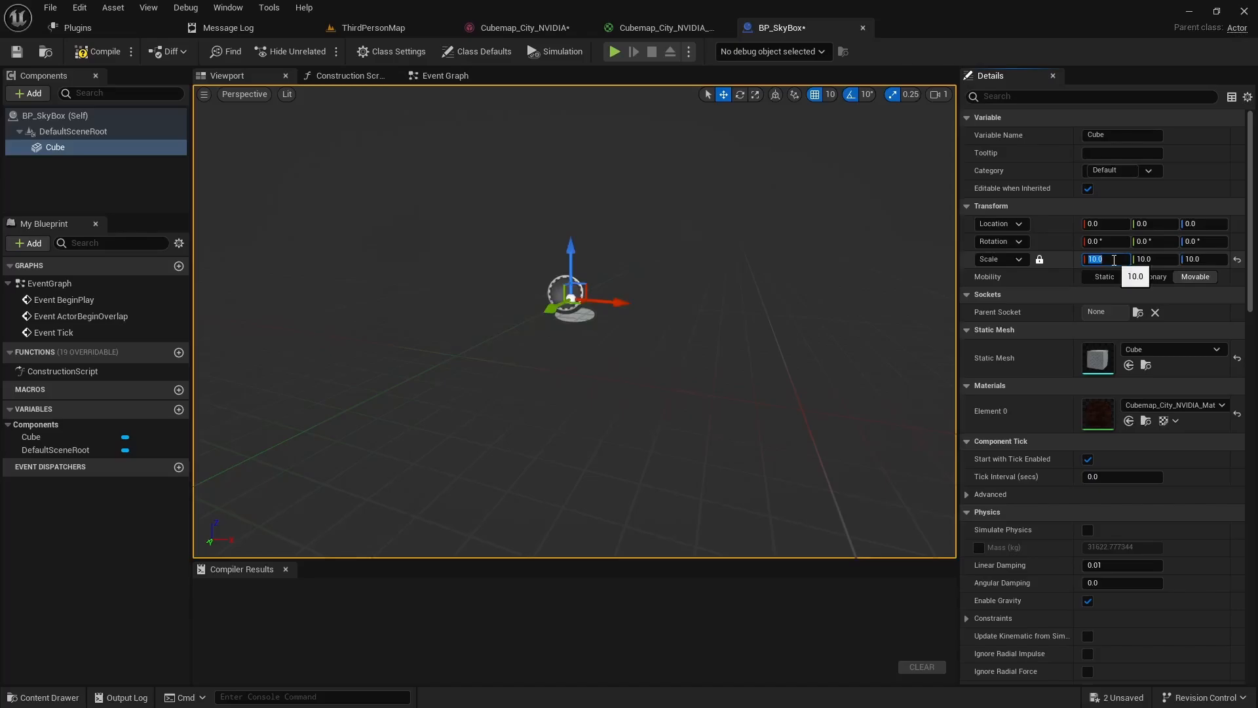
scroll(690, 312, "down", 6)
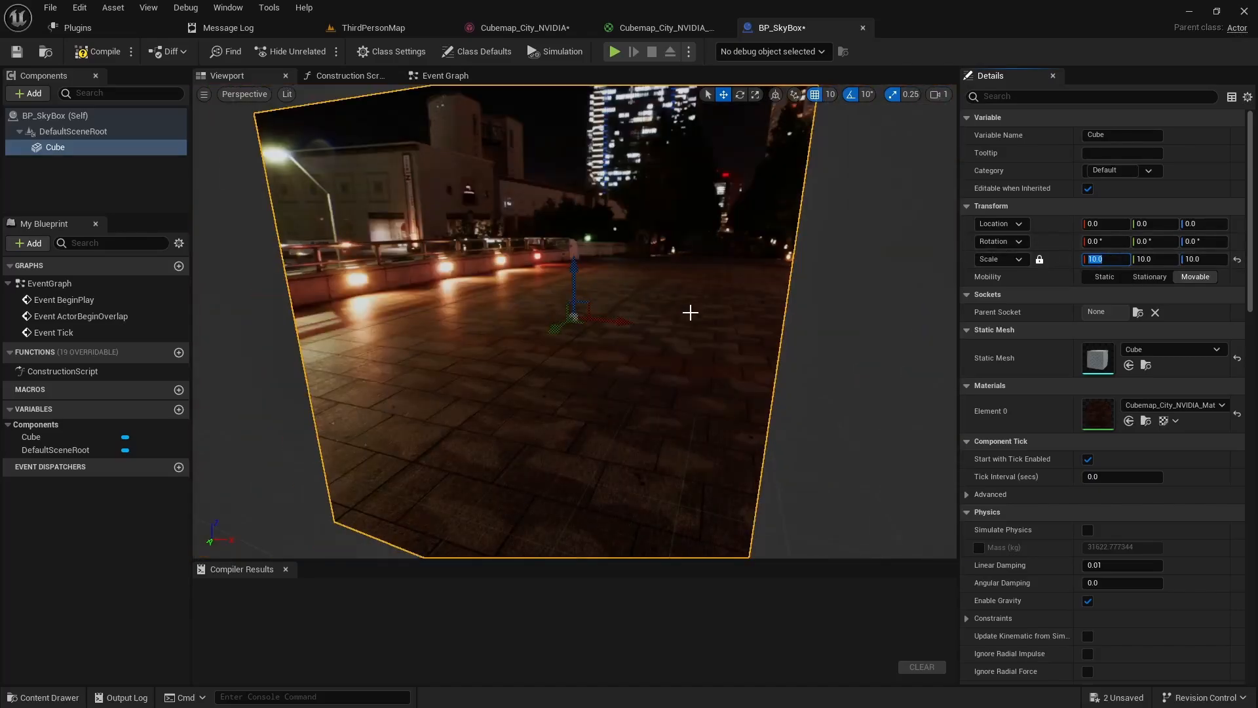
left_click(98, 51)
left_click(16, 53)
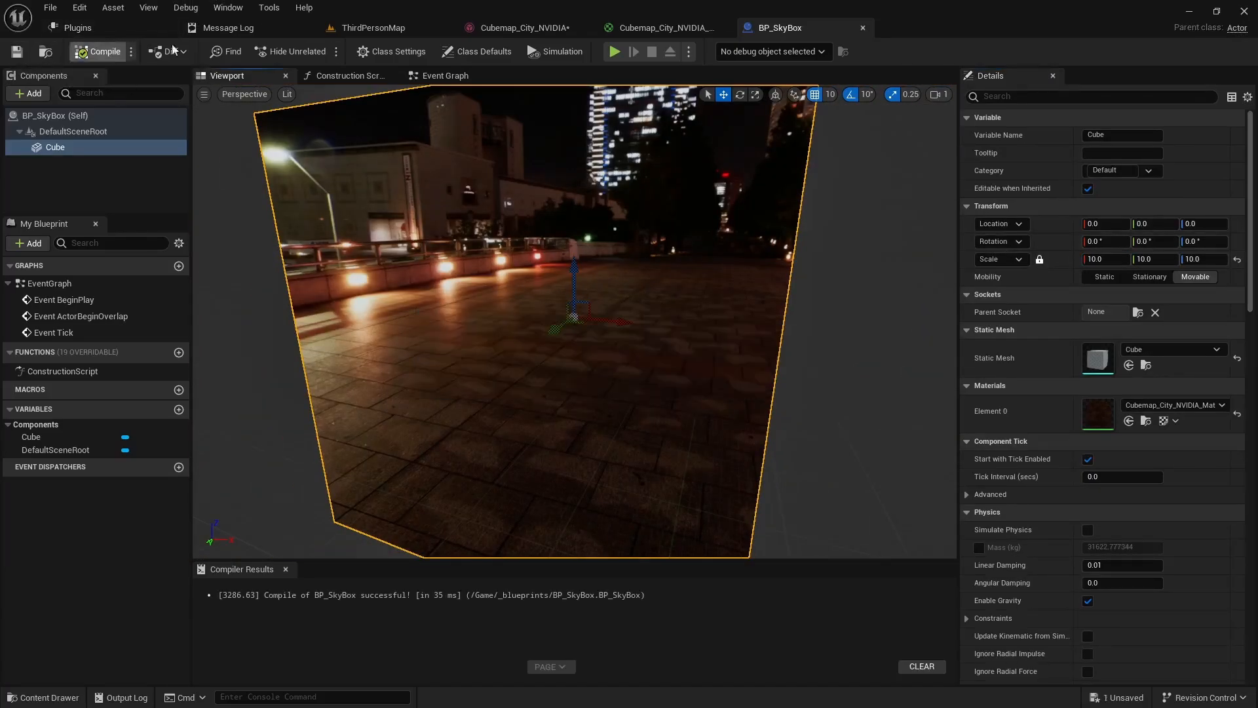
Delete the ExponentialHeightFog and PostProcessVolume actors from the Lighting folder of the ThirdPersonMap level.
left_click(364, 29)
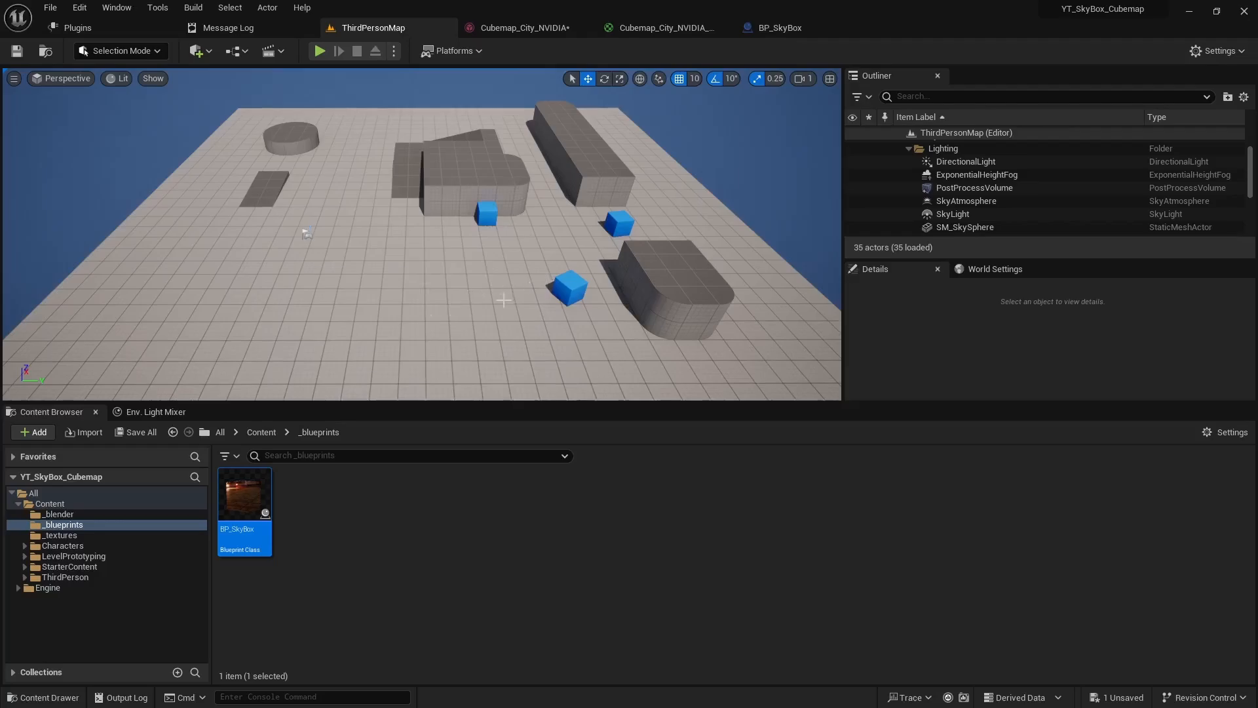
right_click_drag(440, 293, 426, 262)
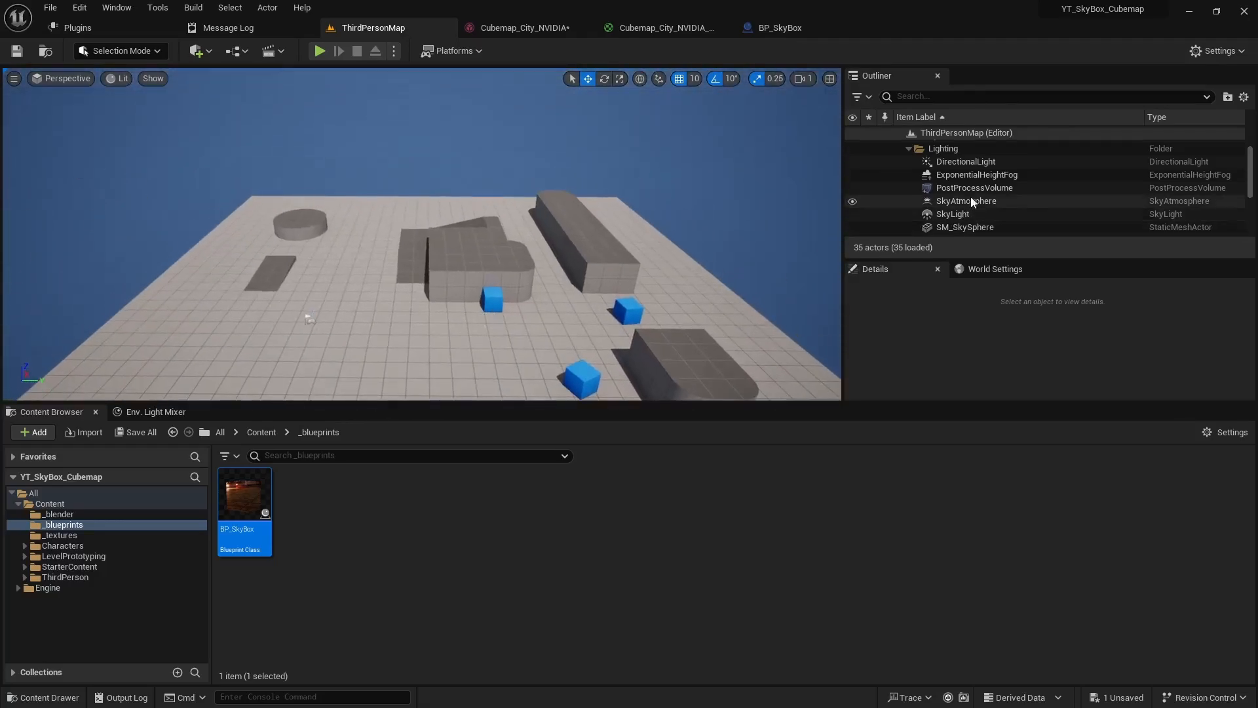
left_click(947, 163)
left_click(972, 175)
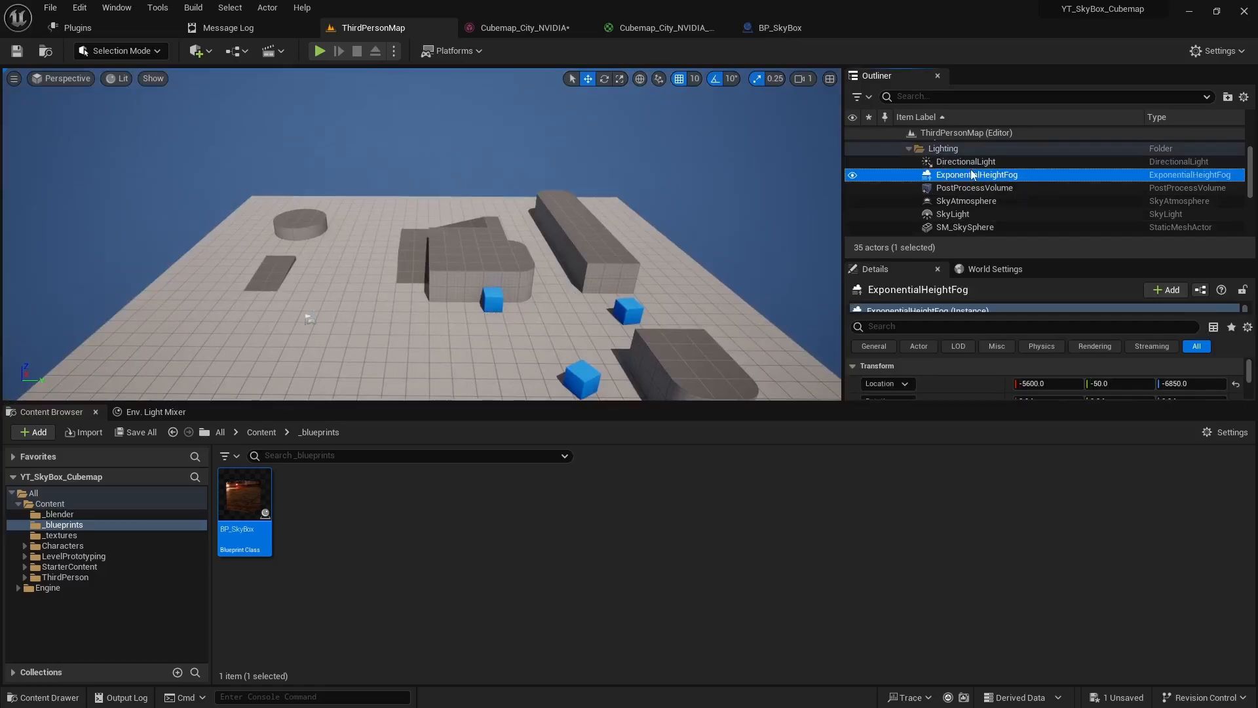
key("Delete")
left_click(970, 175)
key("Delete")
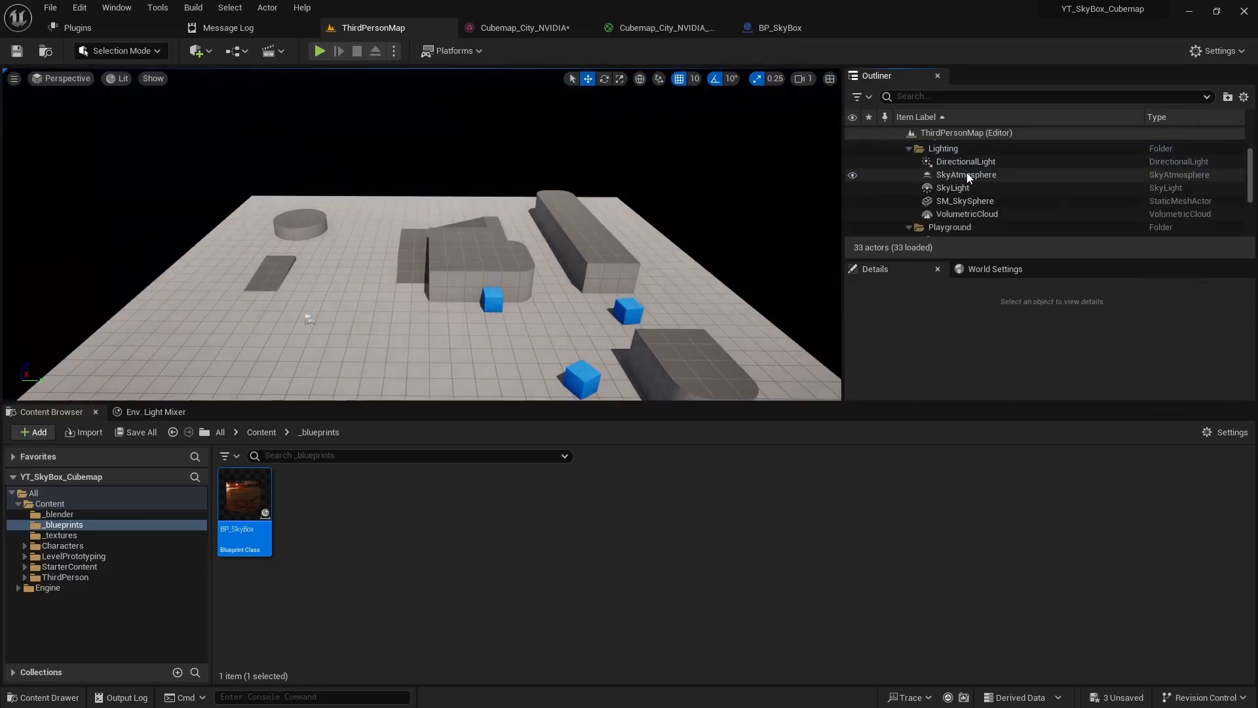
Delete the SkyAtmosphere, SkyLight, SM_SkySphere and VolumetricCloud actors from the Lighting folder, leaving DirectionalLight selected.
left_click(967, 176)
key("Delete")
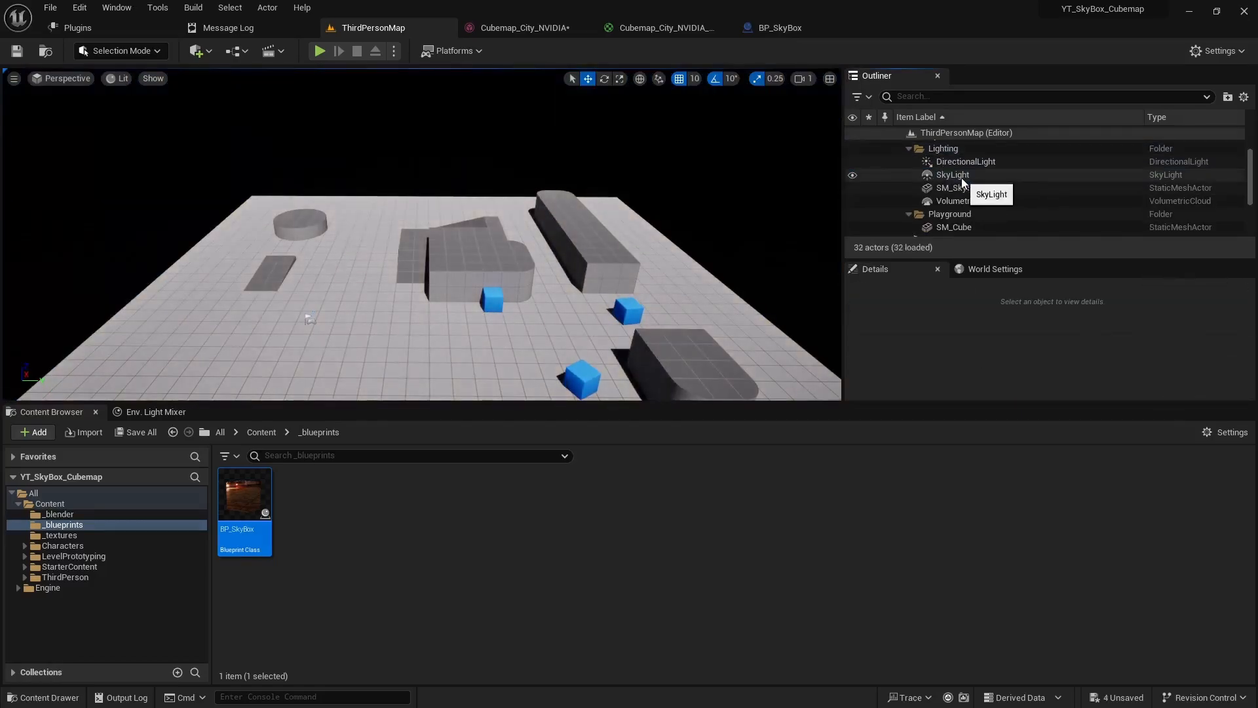
left_click(961, 176)
key("Delete")
left_click(966, 176)
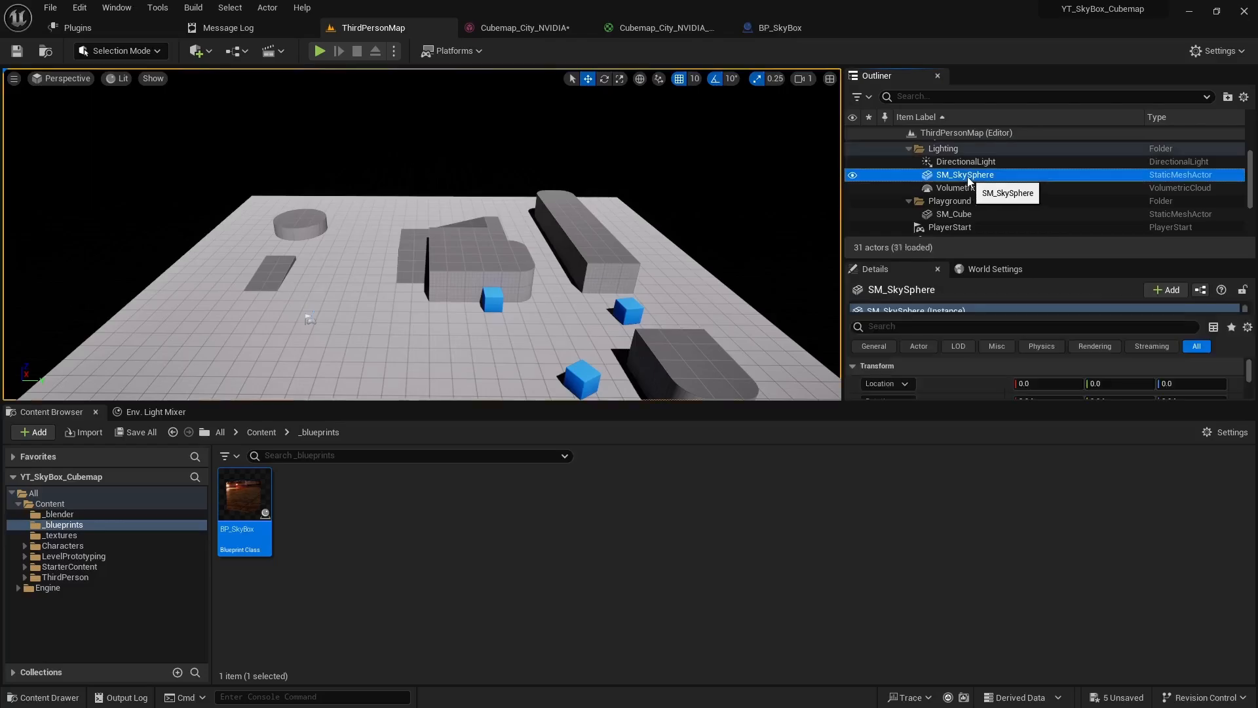
key("Delete")
left_click(966, 175)
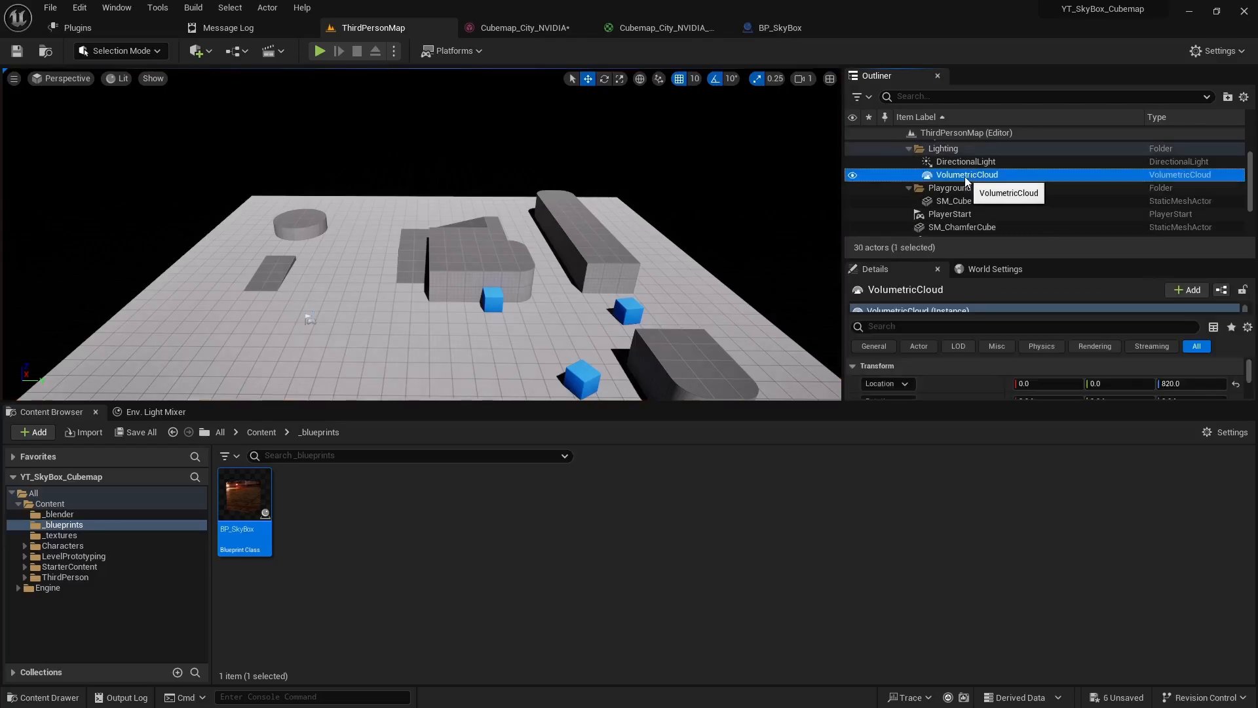
key("Delete")
left_click(964, 166)
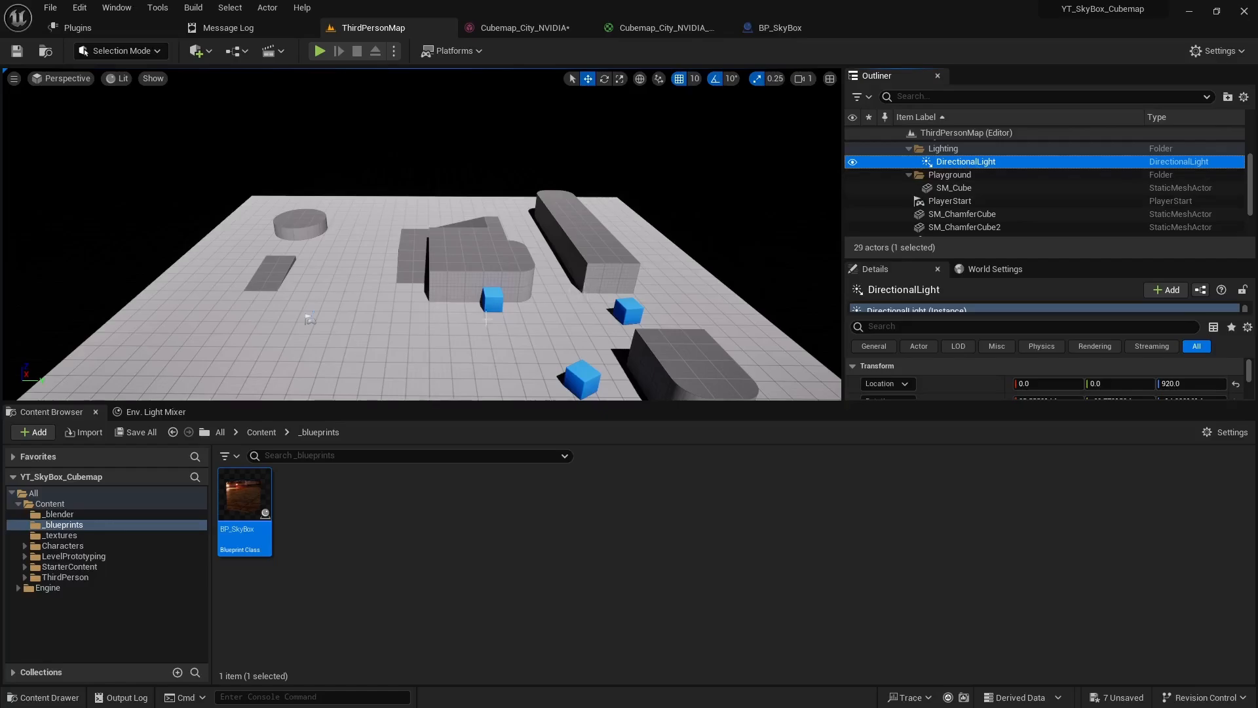
Place BP_SkyBox in the level, move it to about X 550, Y 580, Z 480, and move PlayerStart to Y 1430.
left_click_drag(245, 505, 300, 322)
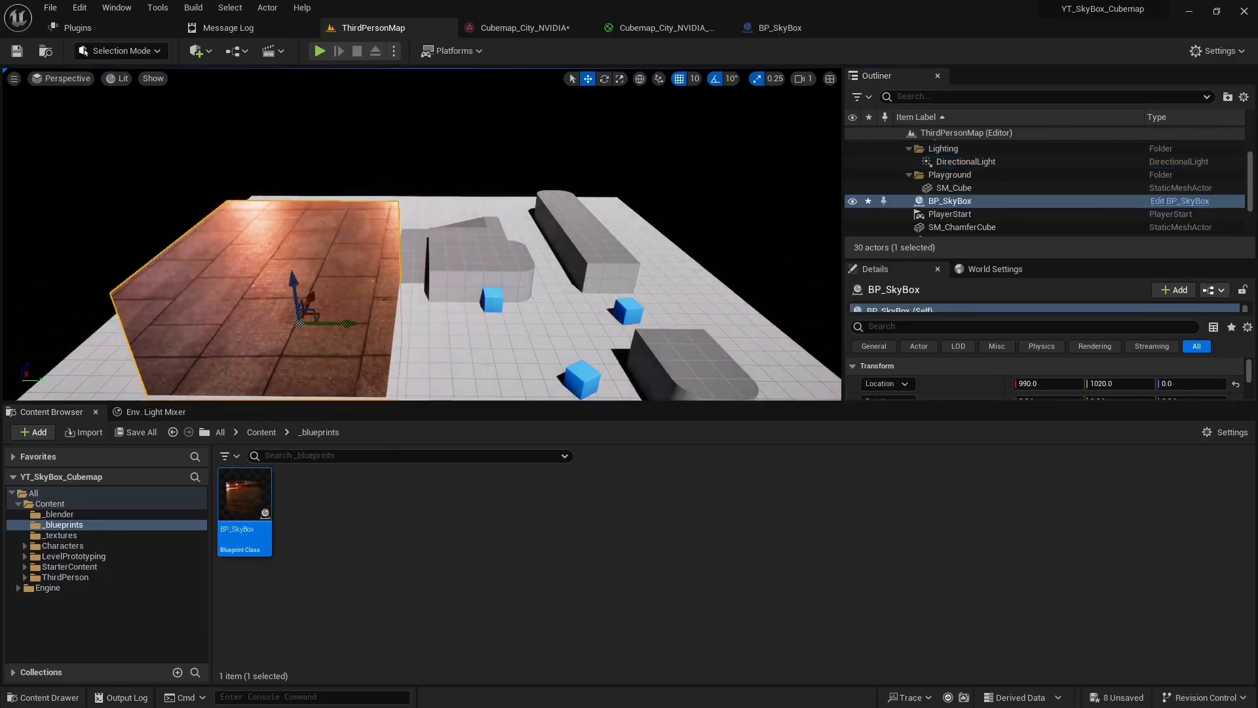
right_click_drag(300, 323, 229, 311)
right_click_drag(503, 357, 518, 356)
left_click_drag(521, 344, 378, 240)
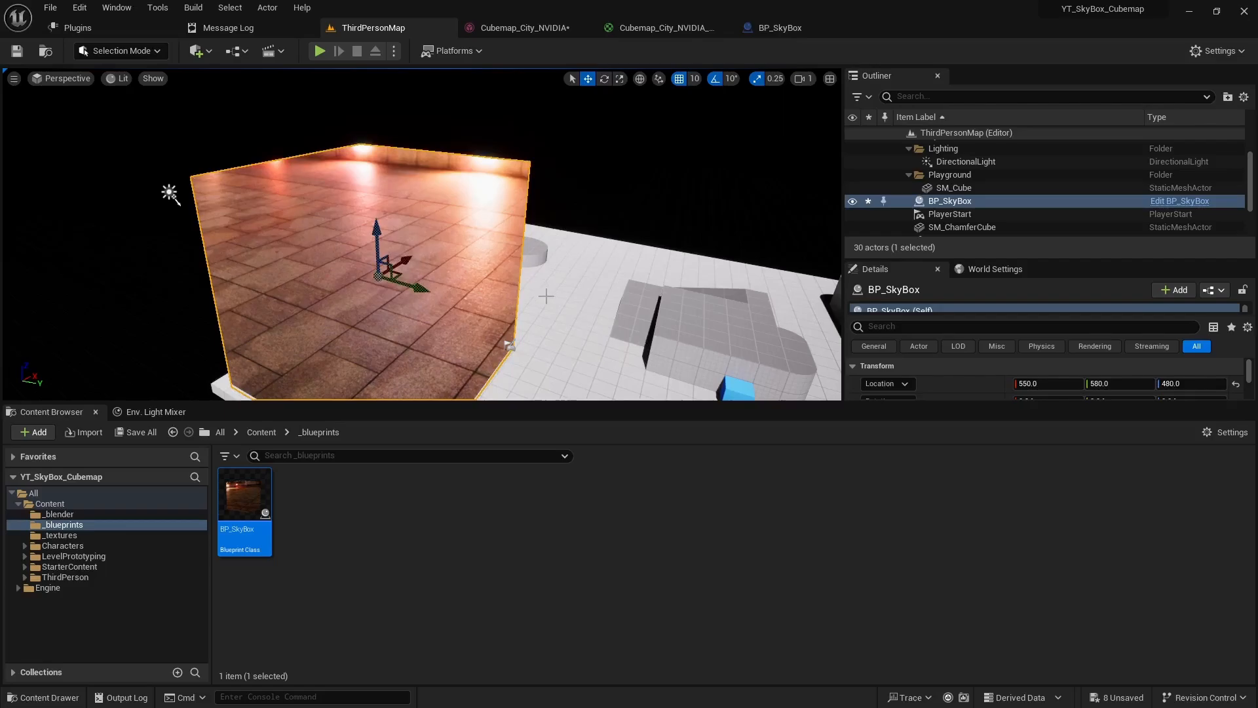
left_click(510, 345)
left_click(513, 347)
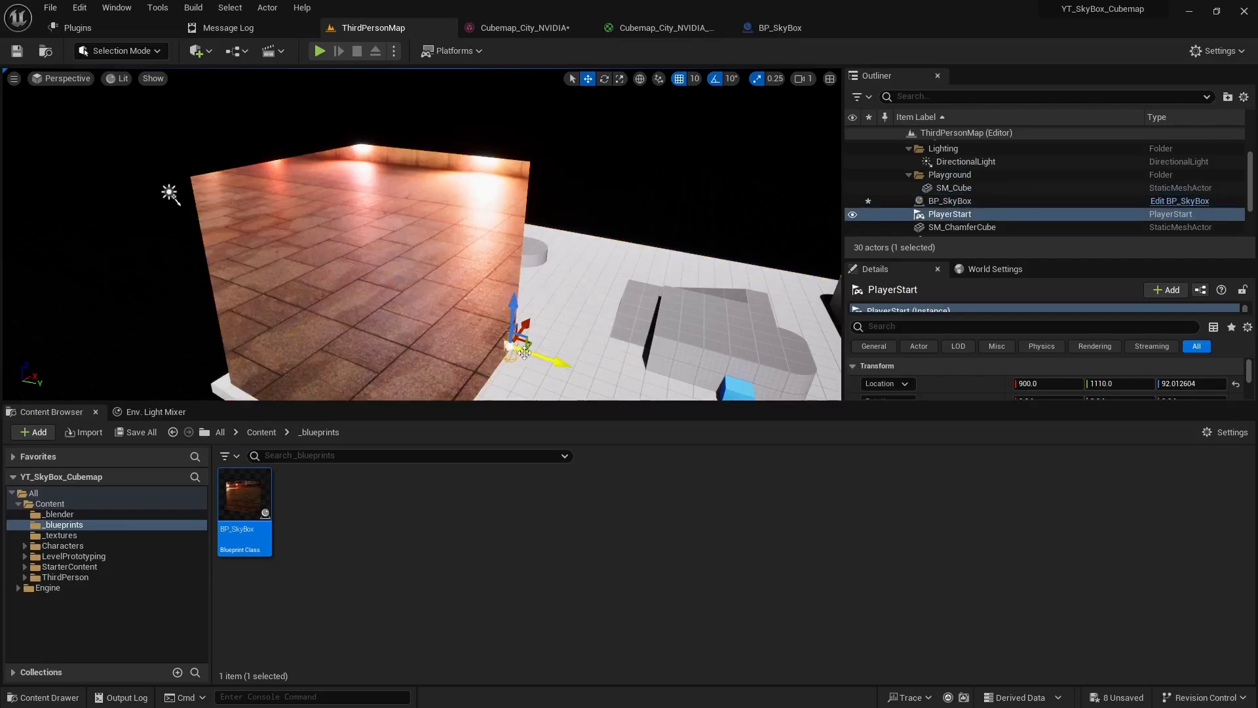
Play the level and run the character into the sky box to check how its walls look from inside.
left_click(321, 50)
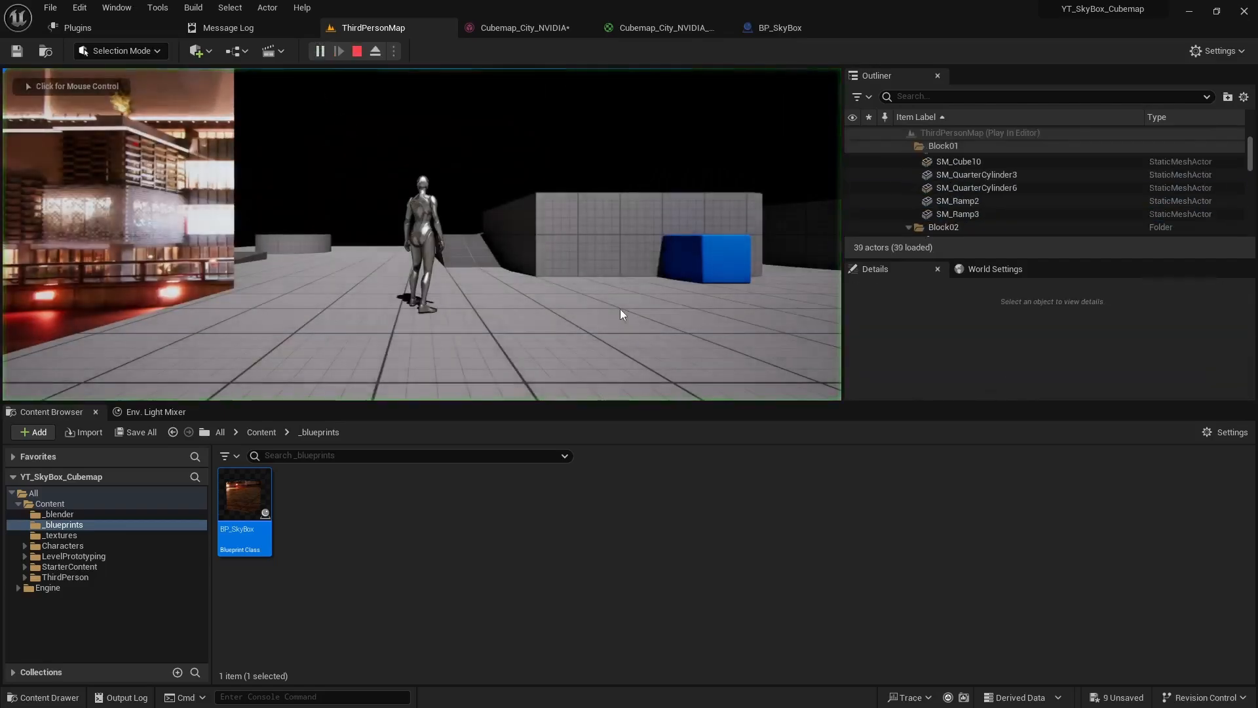
key("d")
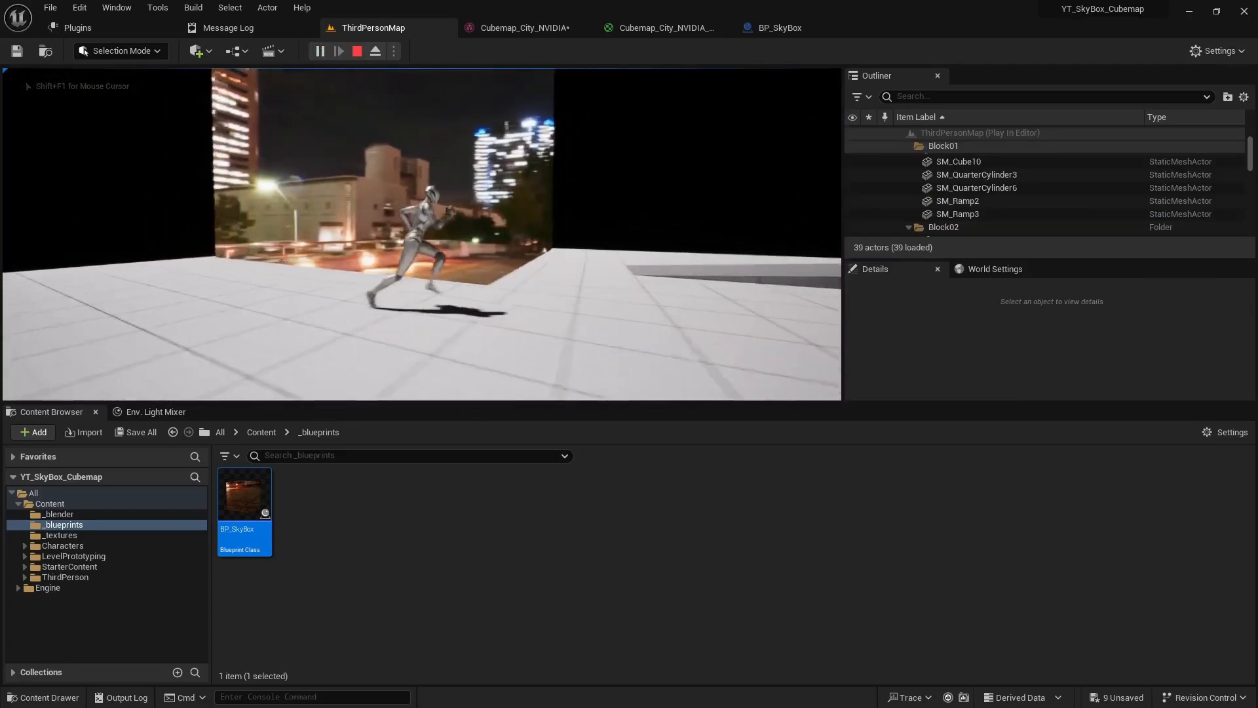
key("w")
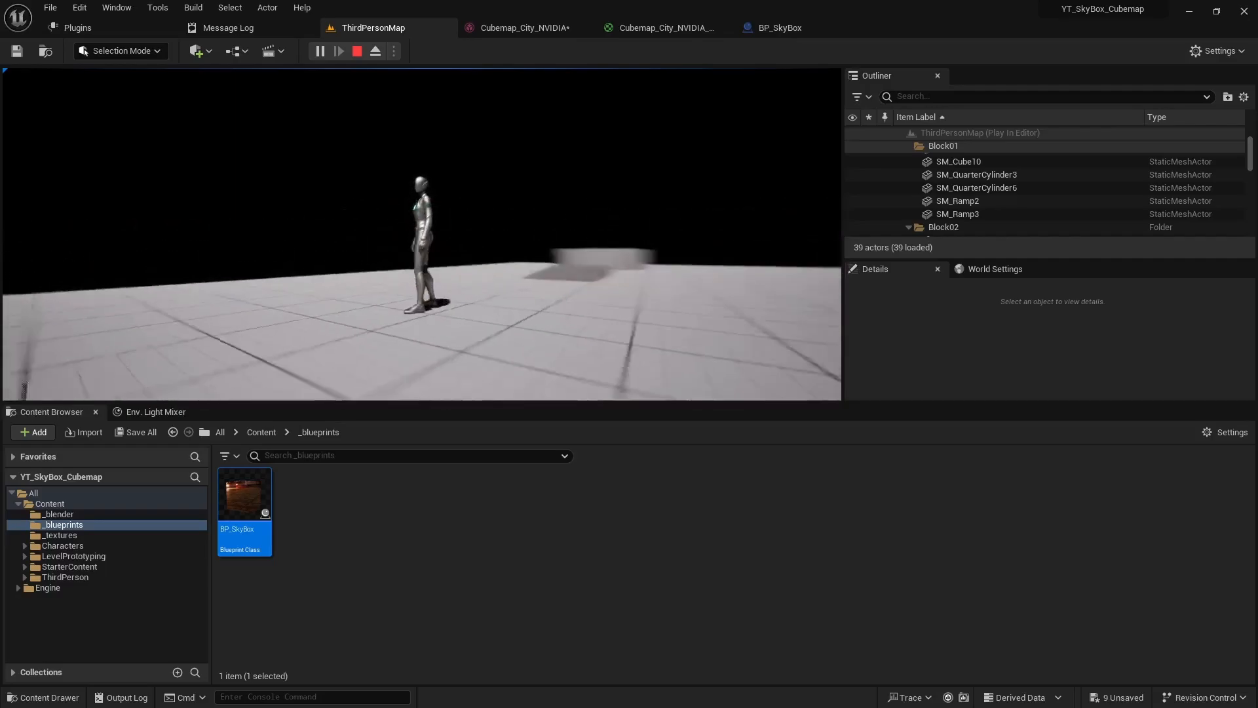
key("Escape")
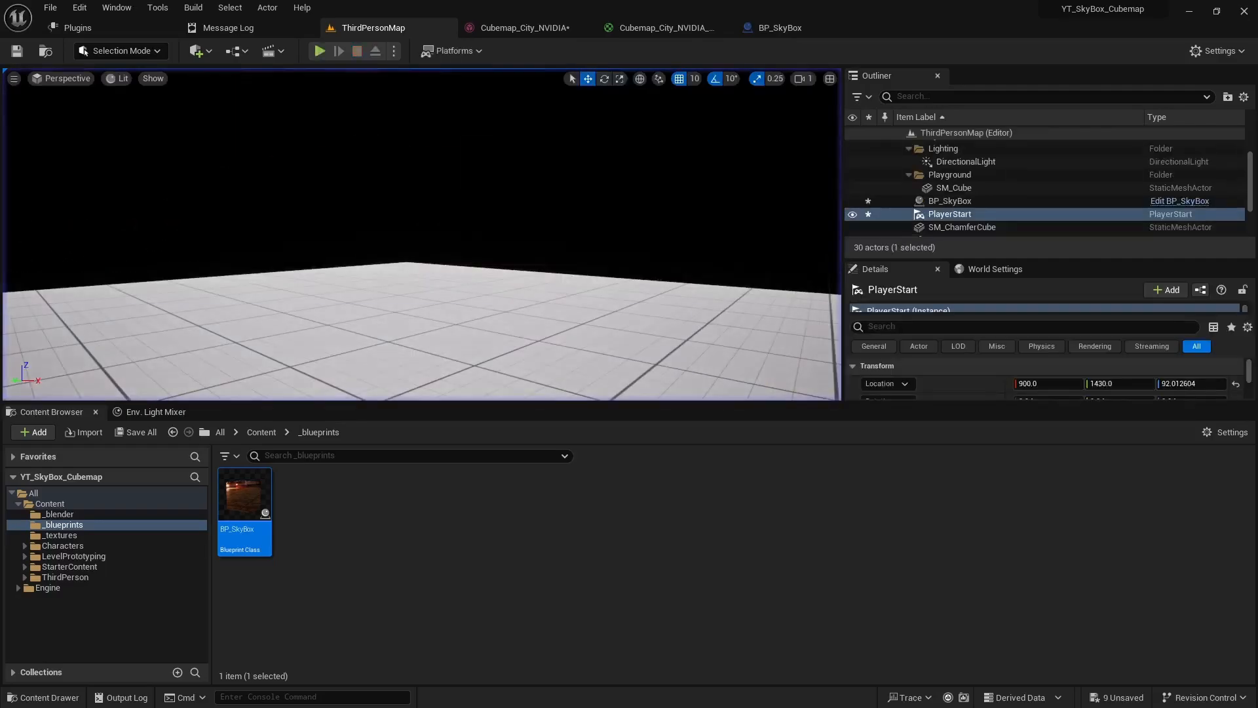
Enable Two Sided on the Cubemap_City_NVIDIA_Mat material and save it.
left_click(632, 28)
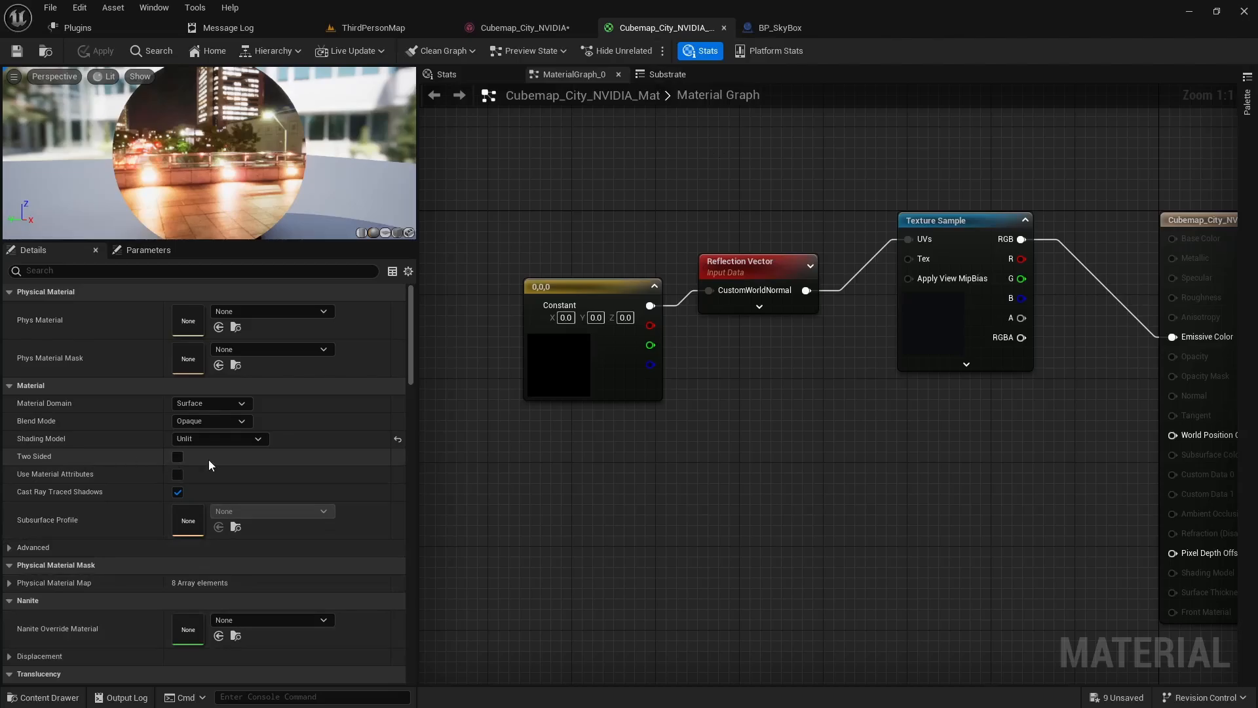
left_click(177, 456)
left_click(20, 51)
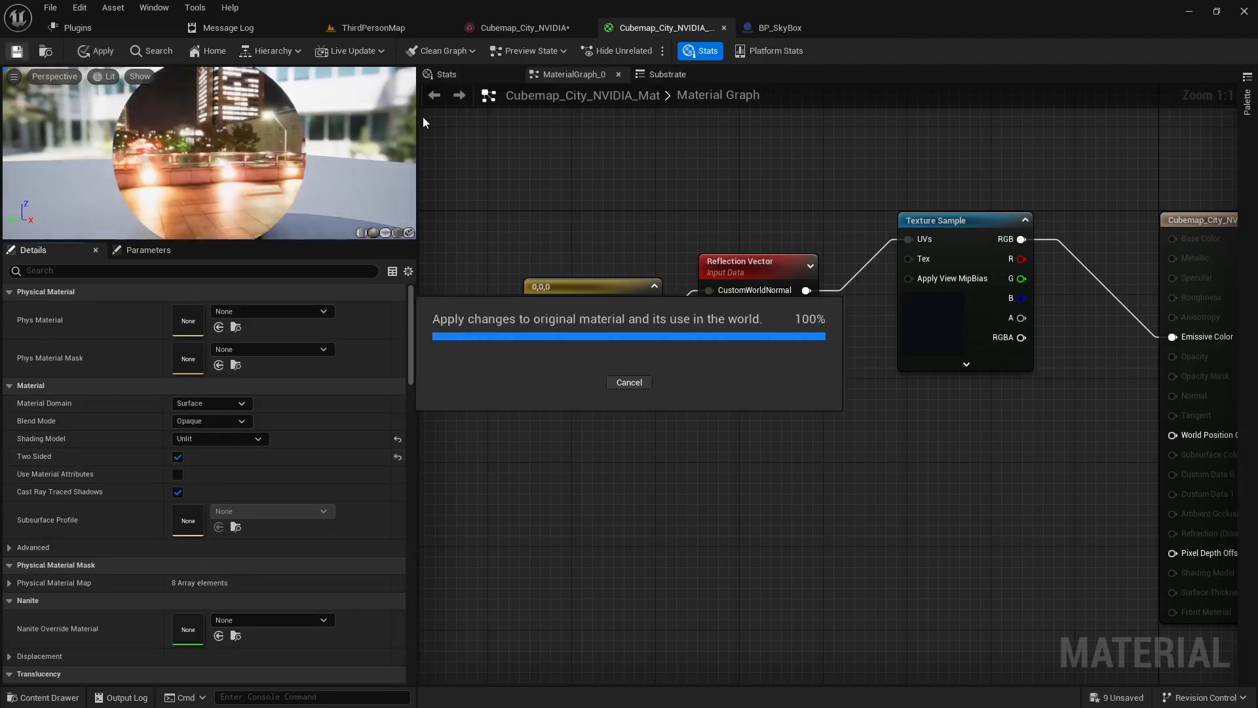
Play ThirdPersonMap with the two-sided material and run into the sky box to examine the city surroundings.
left_click(373, 27)
left_click(318, 51)
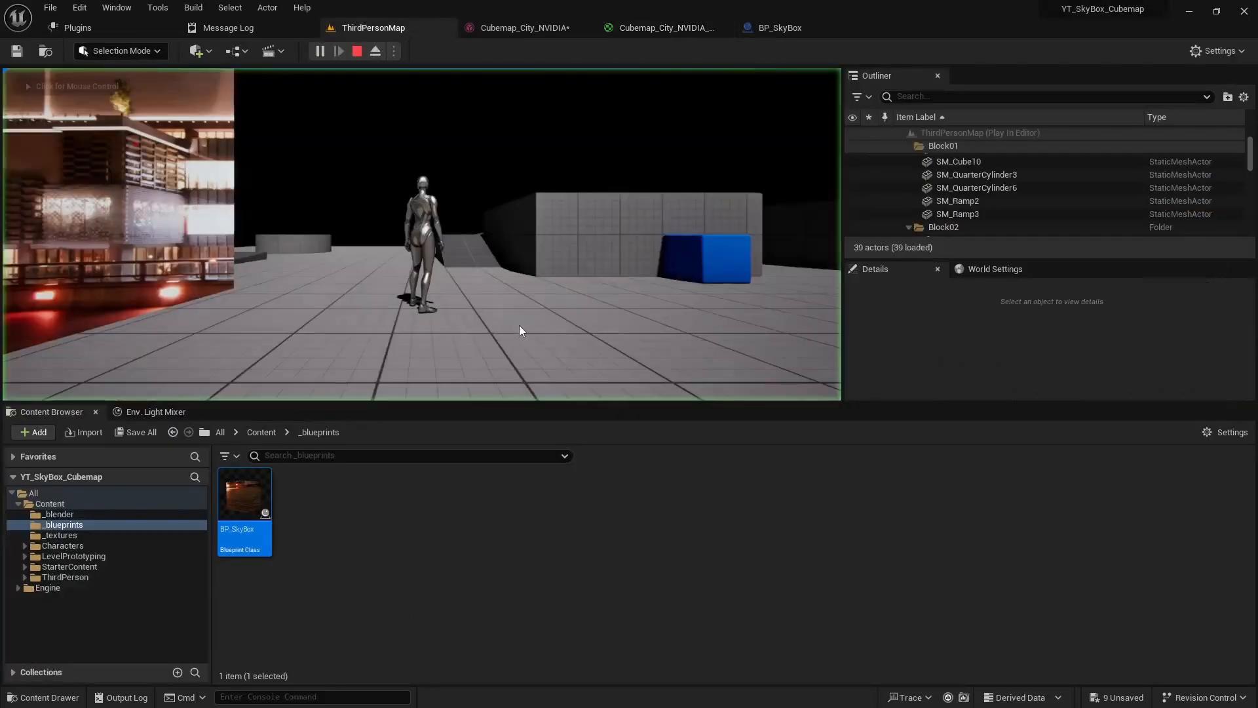
left_click(519, 329)
key("w")
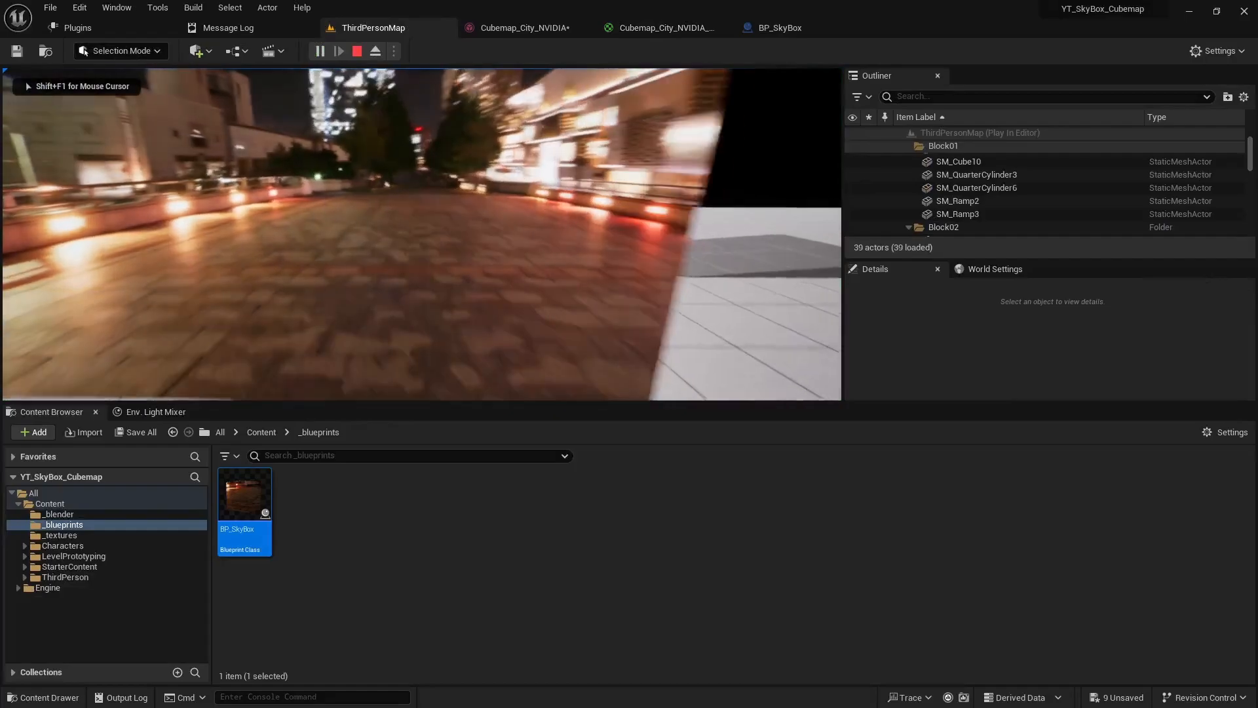
key("w")
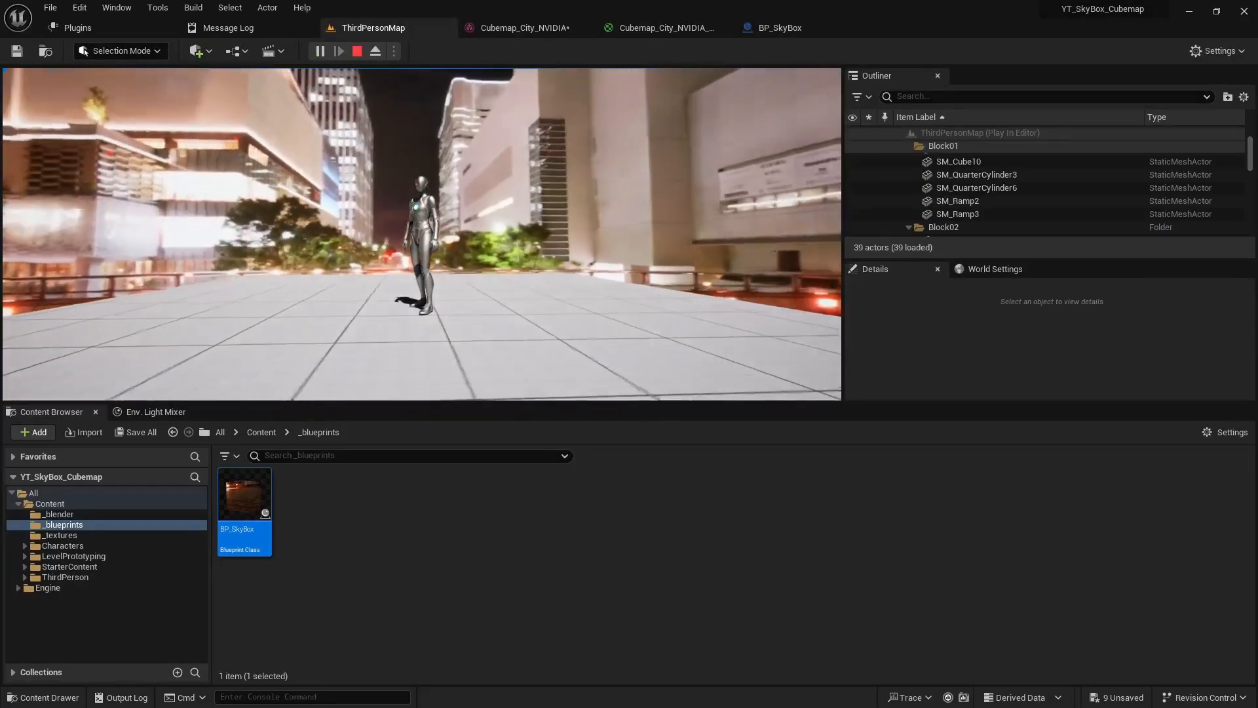
key("Escape")
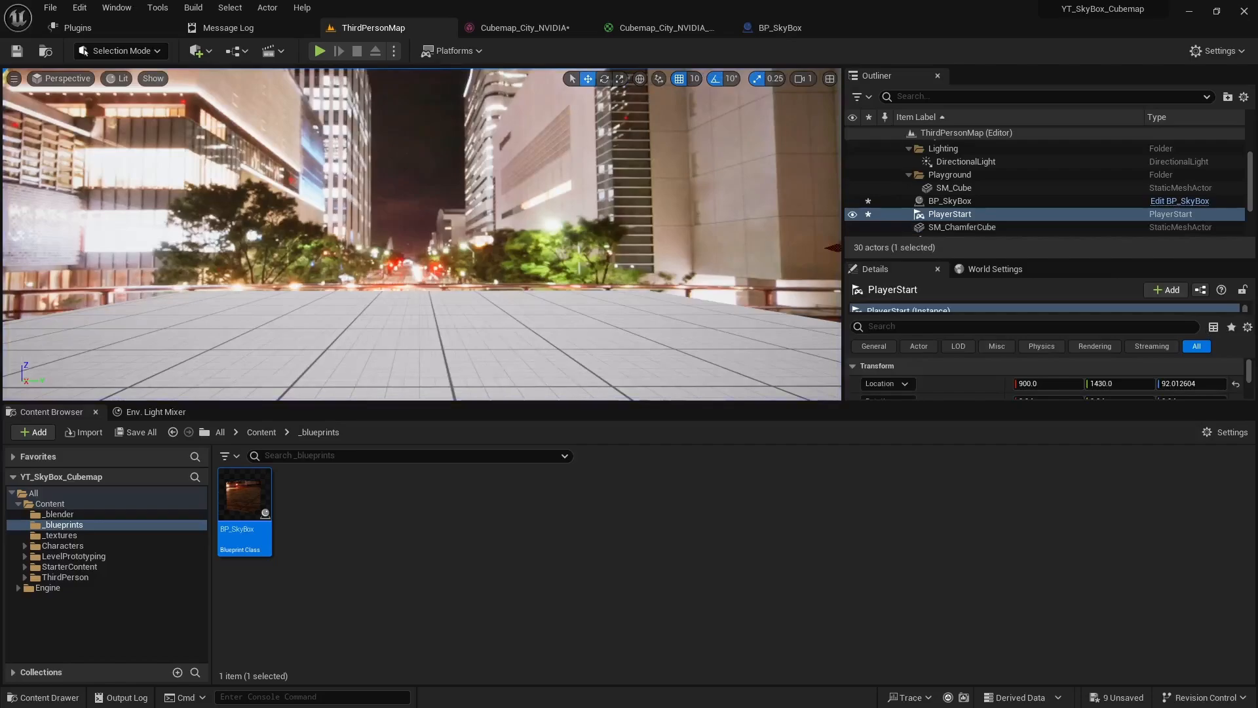
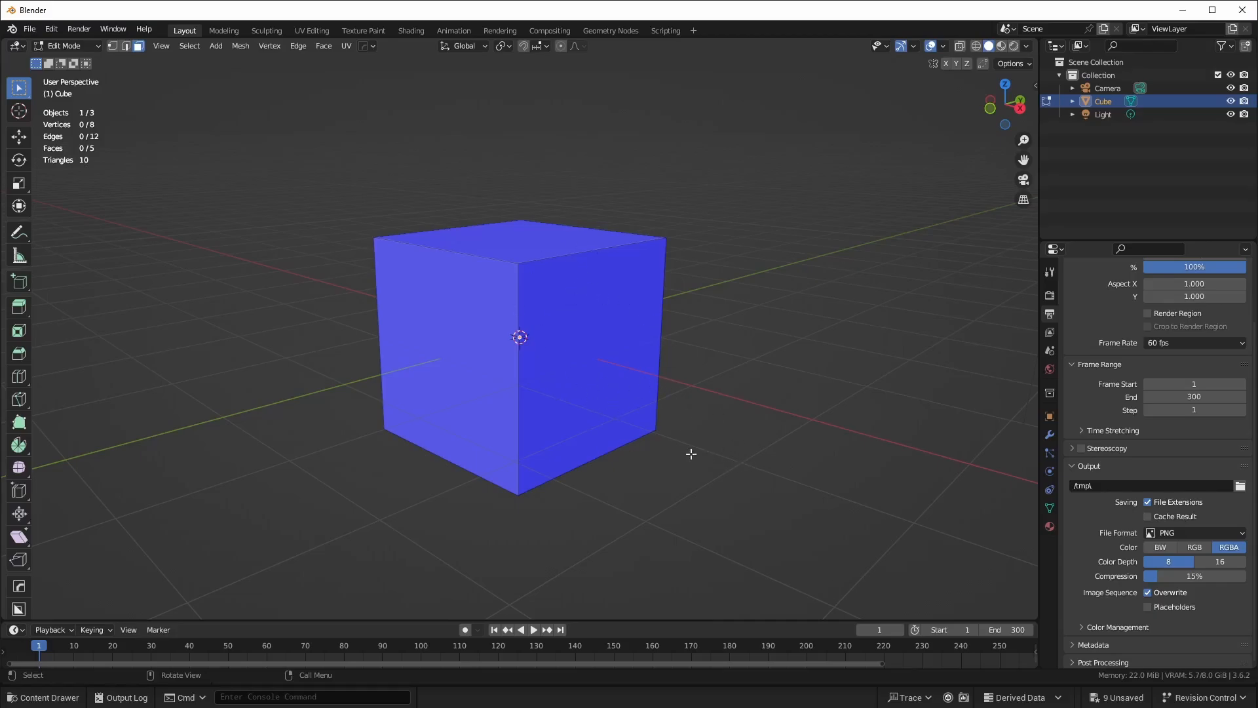
Switch to Blender, recalculate all of the cube's normals with Inside enabled, and inspect the face orientation from within and outside.
middle_click_drag(692, 452, 621, 440)
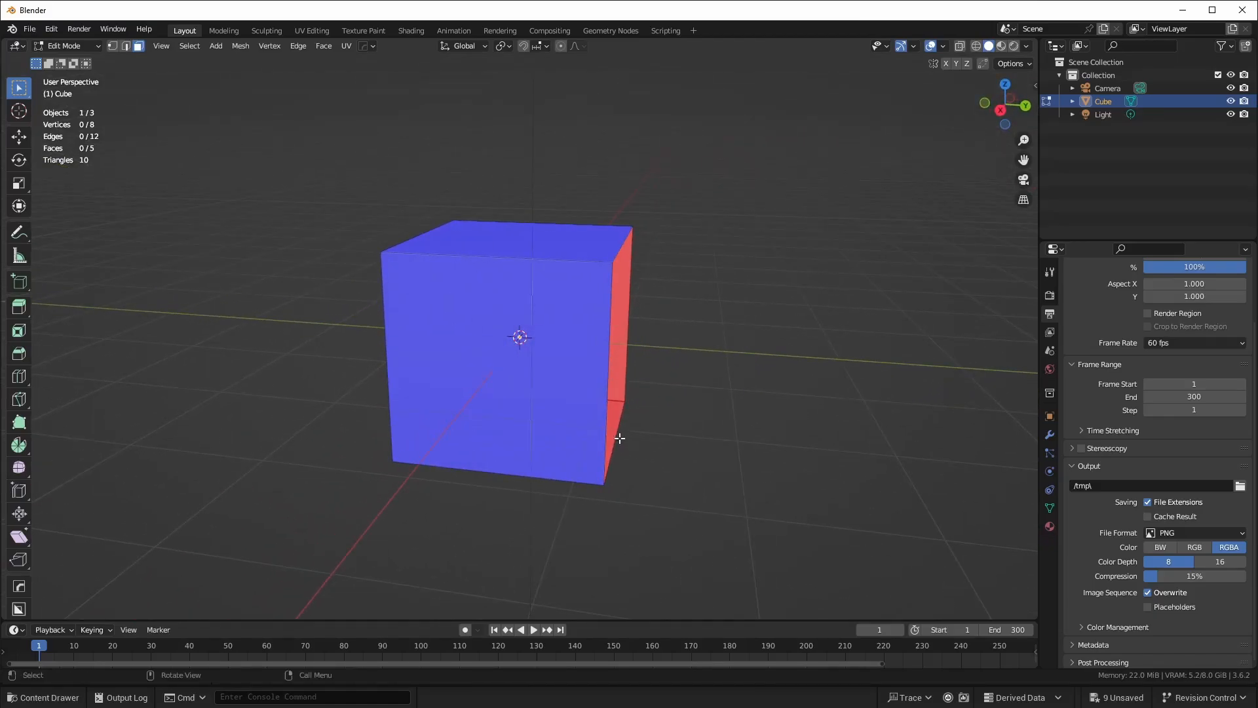
key("a")
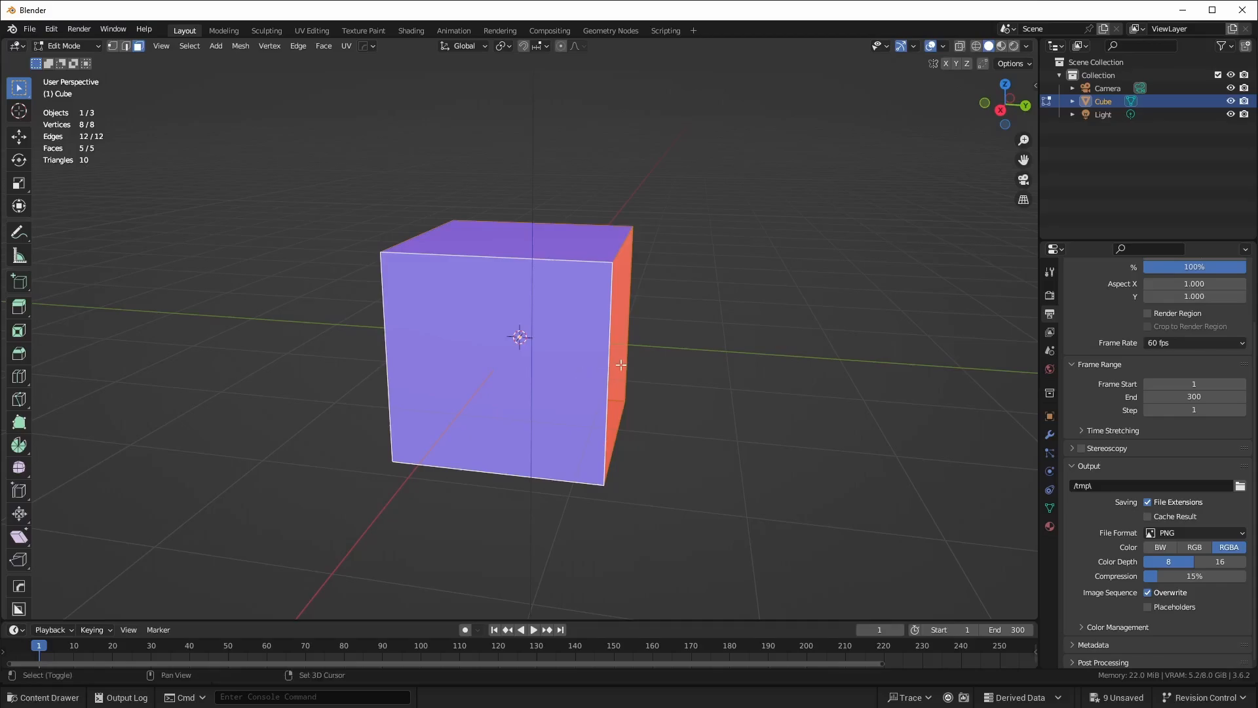
key("shift+n")
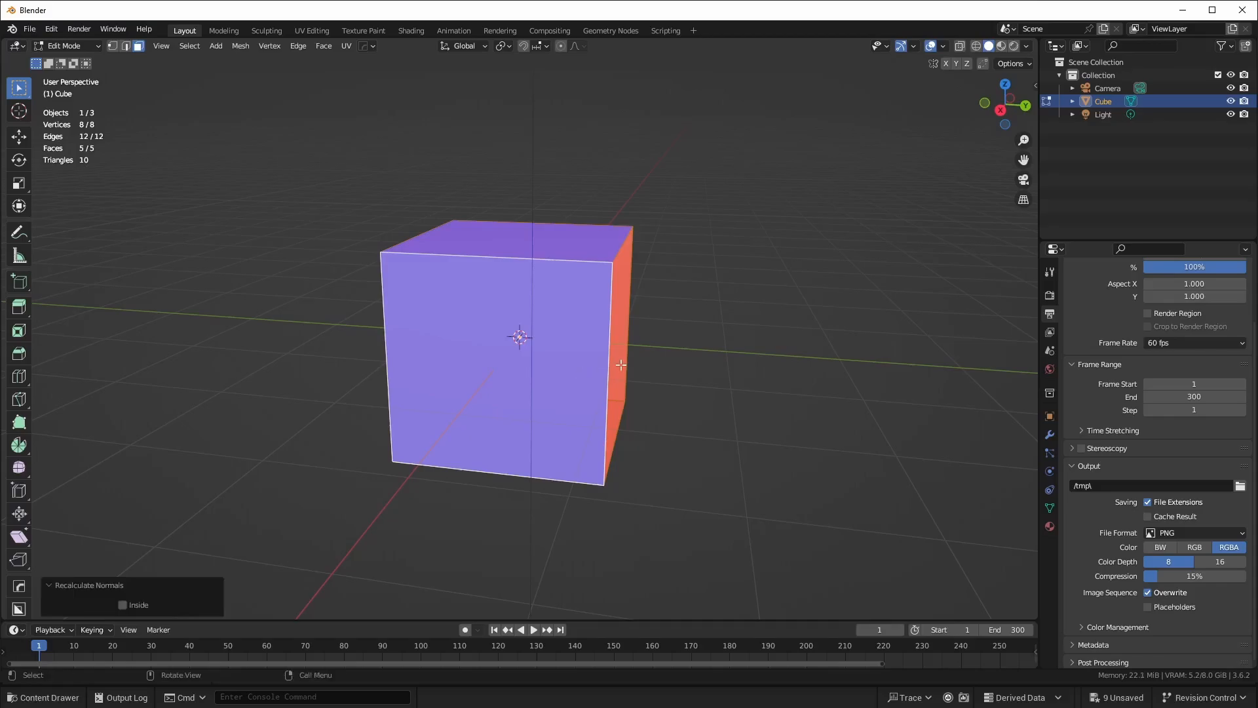
left_click(123, 605)
middle_click_drag(539, 489, 566, 461)
scroll(594, 466, "up", 4)
scroll(594, 466, "up", 5)
middle_click_drag(565, 397, 711, 290)
scroll(778, 388, "down", 6)
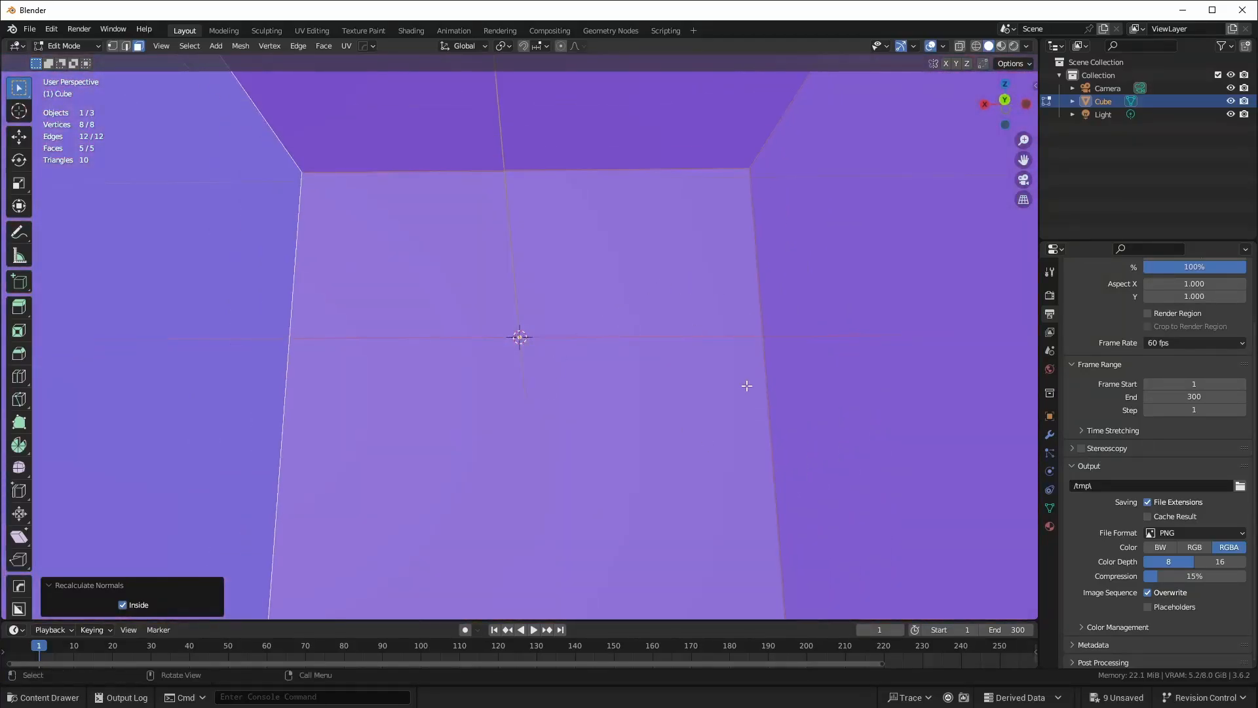
middle_click_drag(702, 416, 688, 487)
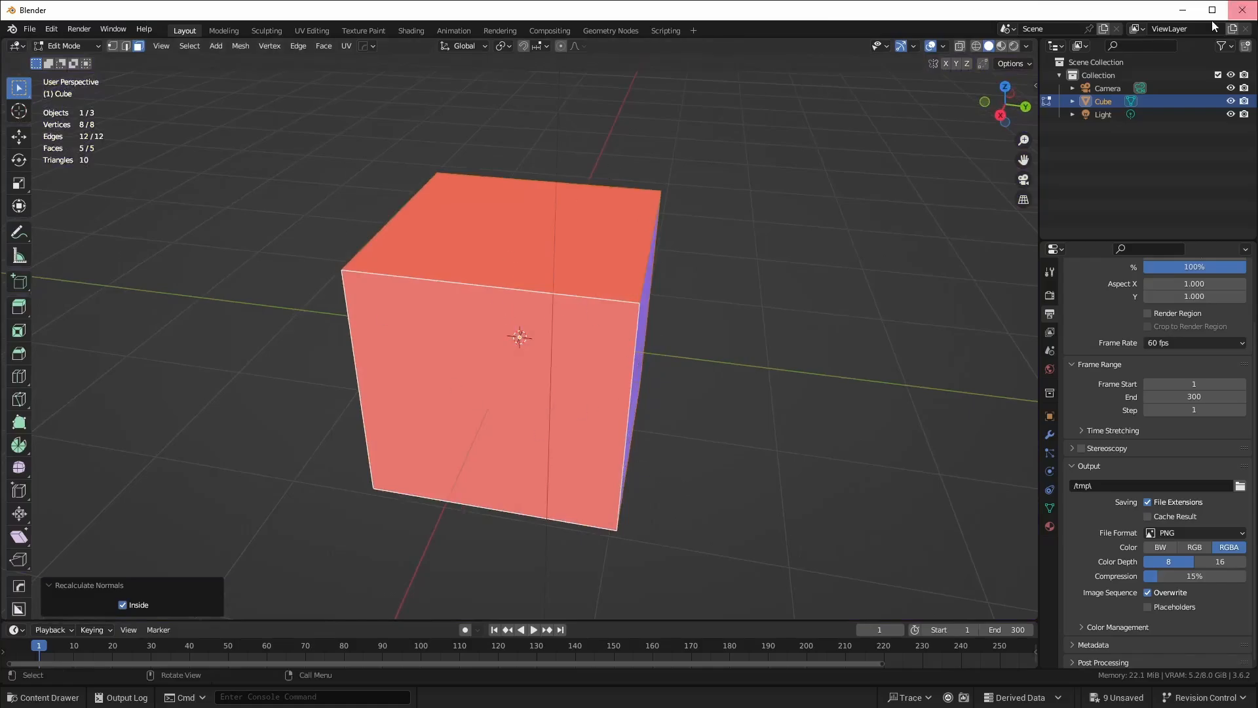
left_click(1183, 10)
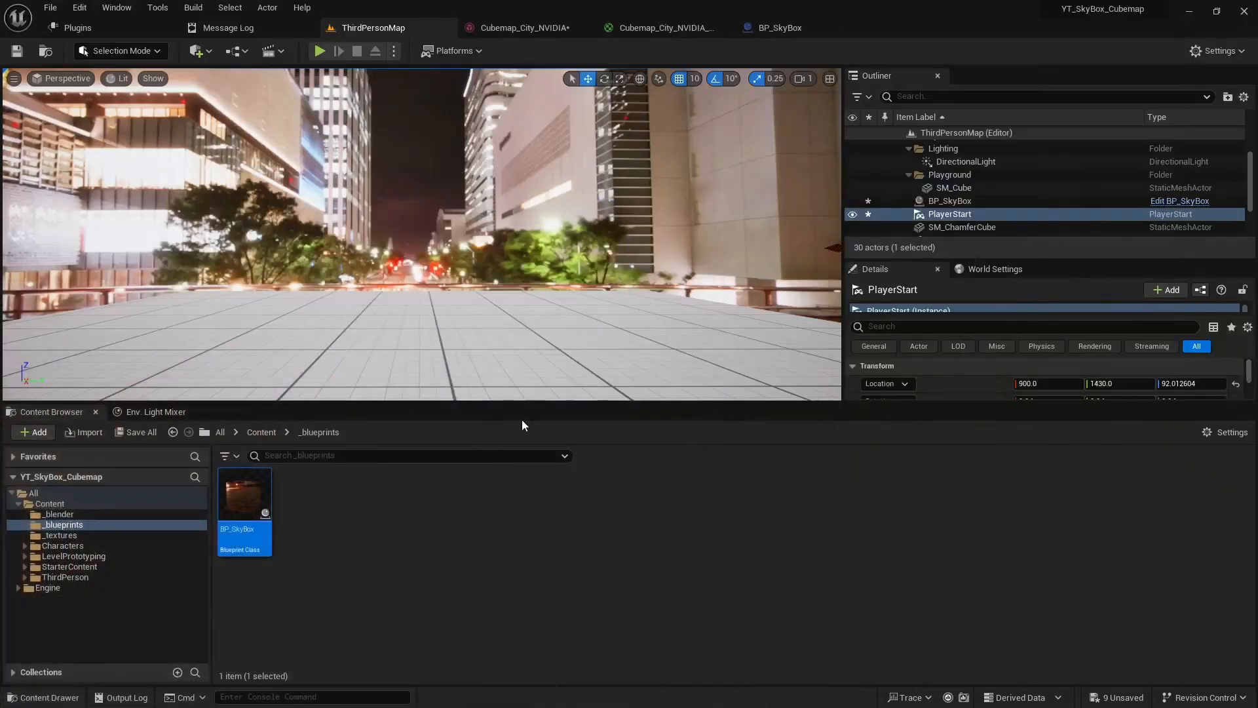
Review the Cubemap_City_NVIDIA_Mat material in Unreal and enlarge its preview area.
left_click(521, 530)
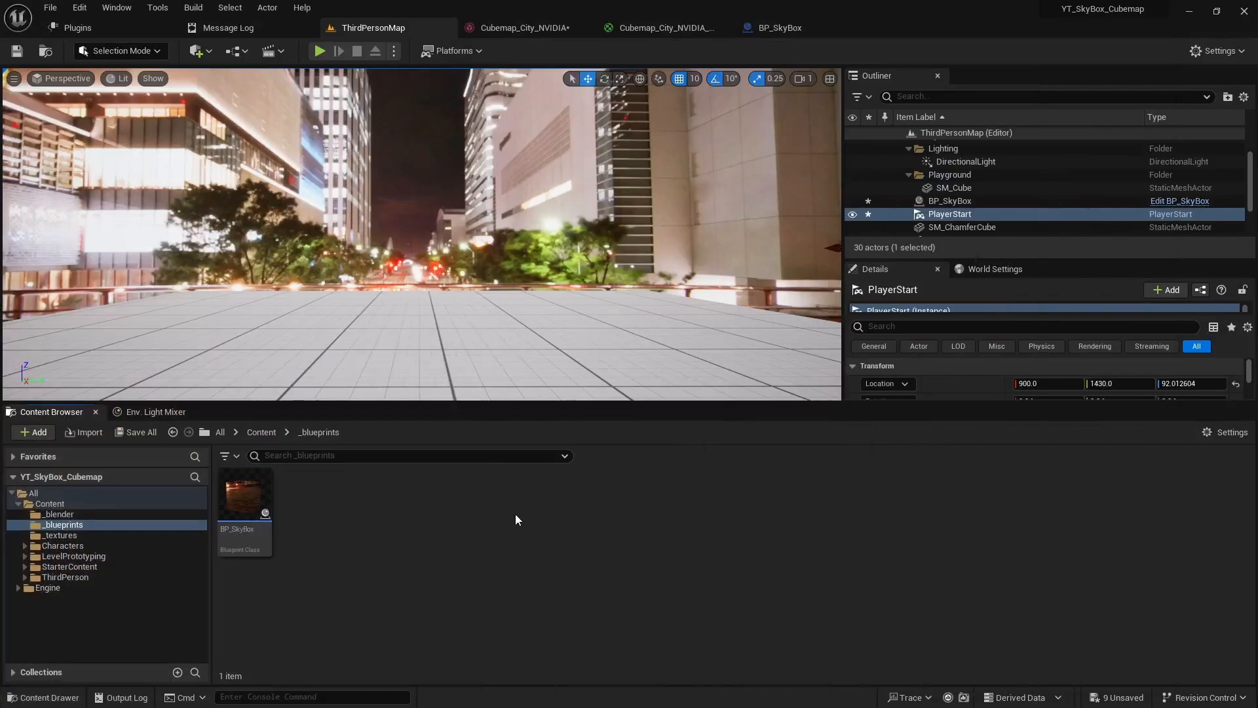
left_click(674, 34)
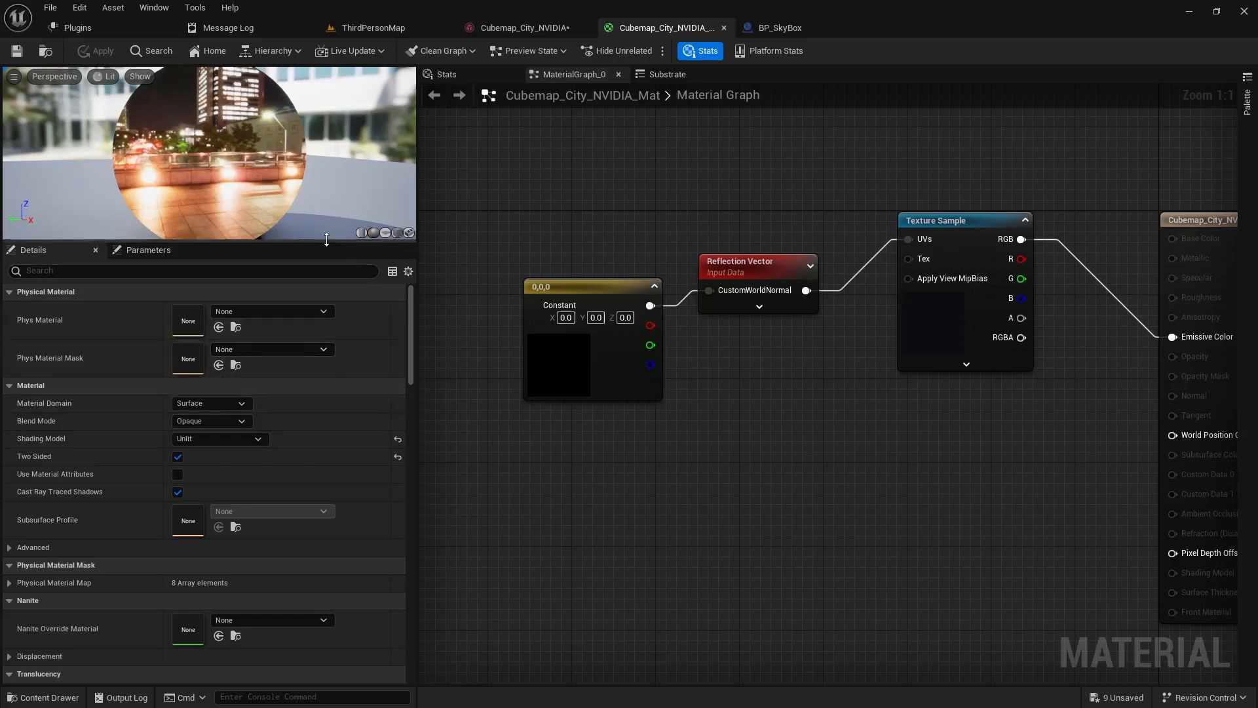
left_click_drag(327, 250, 326, 252)
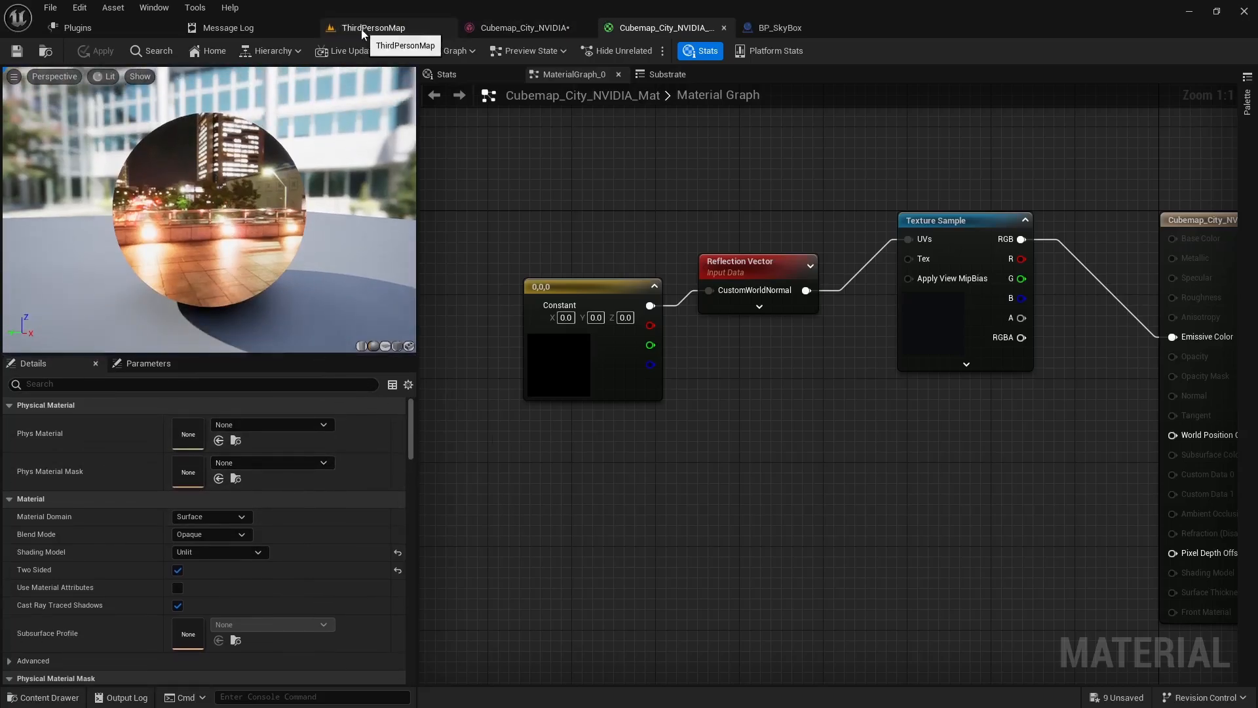
Import the SkyBox_Cube mesh file from the F: drive into the _blender folder with the default FBX options.
left_click(370, 27)
left_click(59, 514)
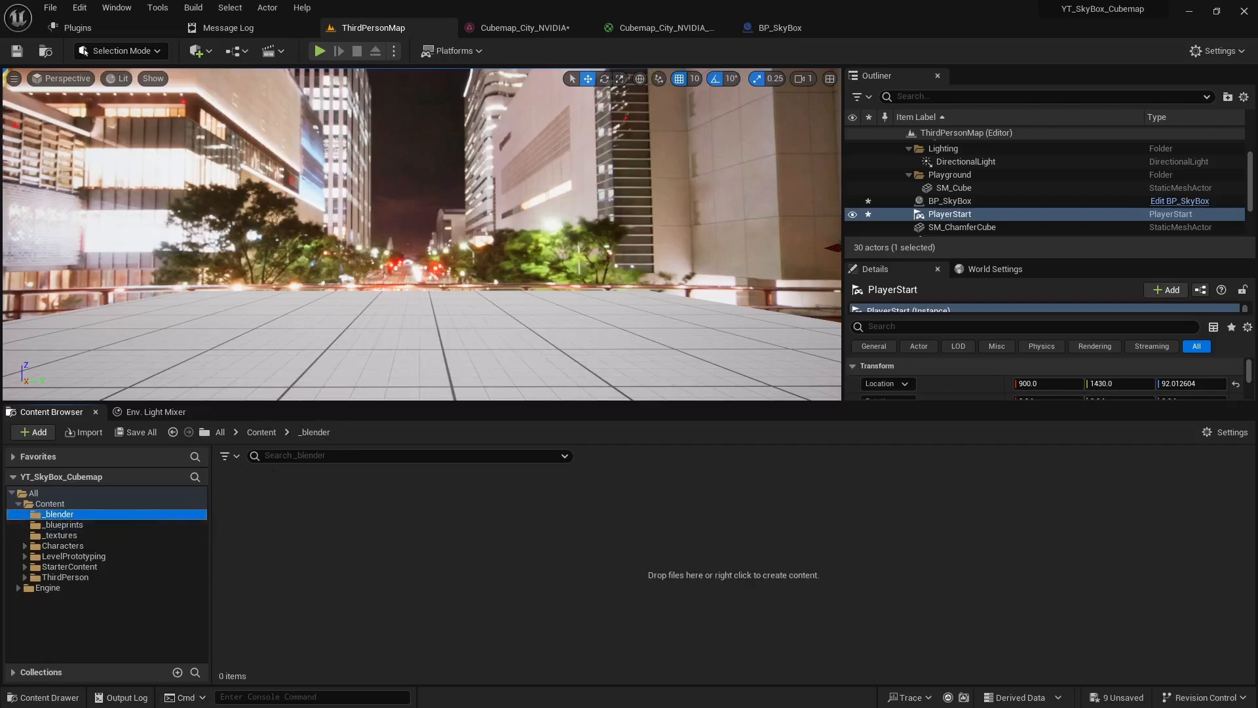
key("alt+Tab")
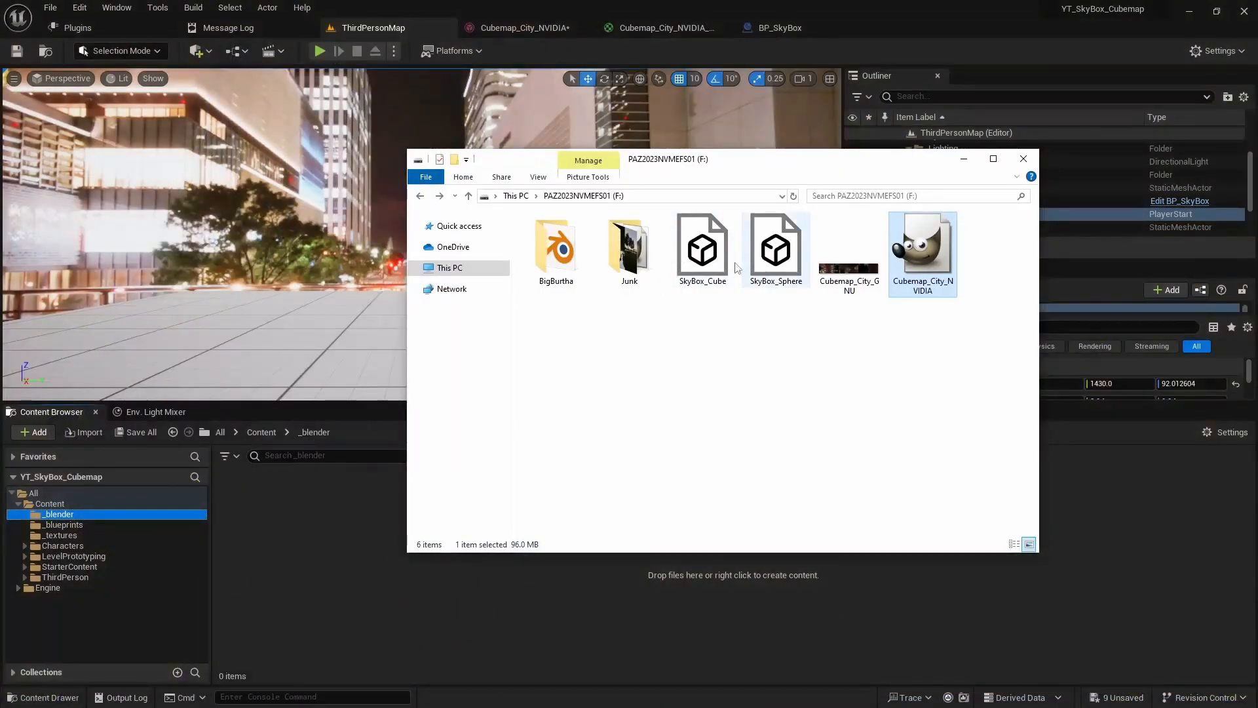
left_click(706, 264)
left_click_drag(712, 255, 309, 568)
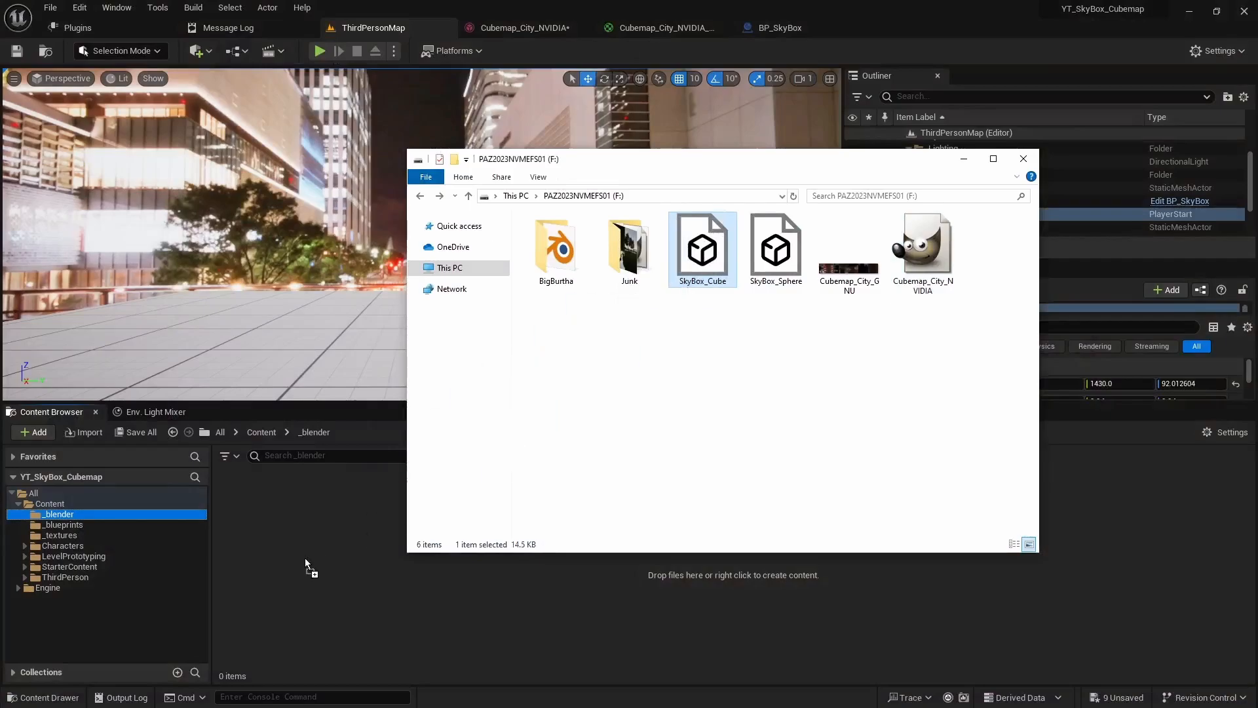
left_click(971, 164)
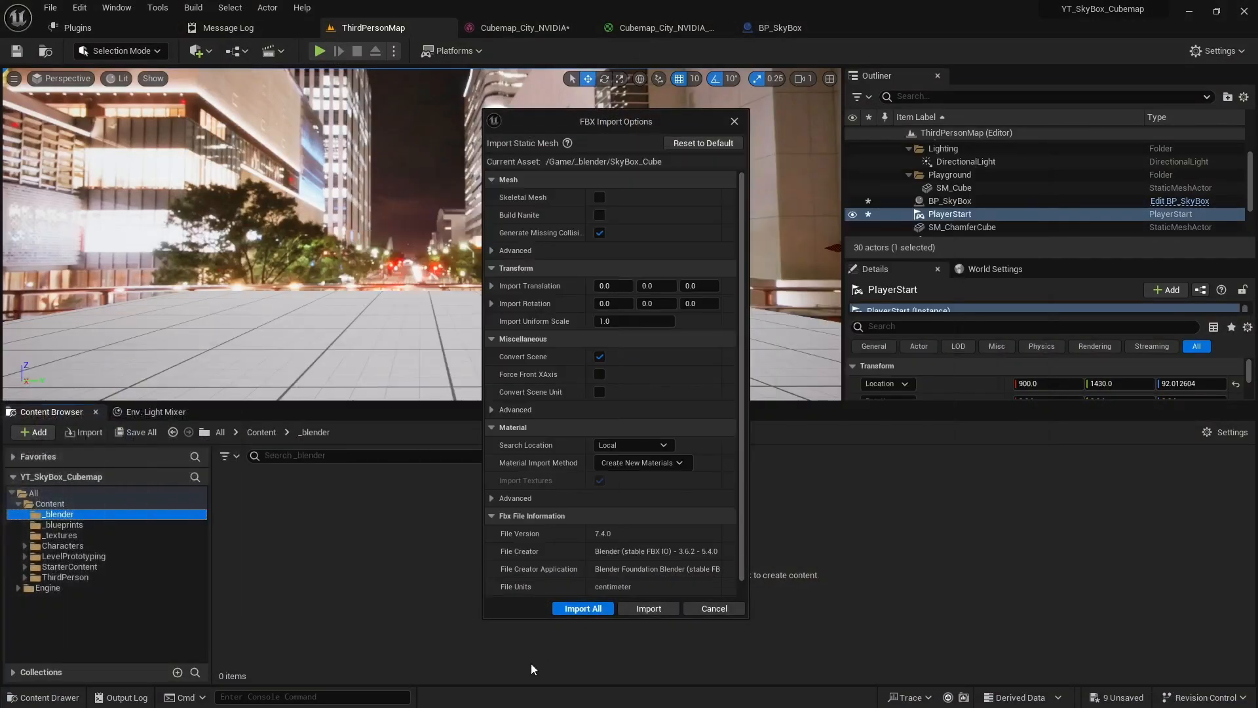
left_click(579, 609)
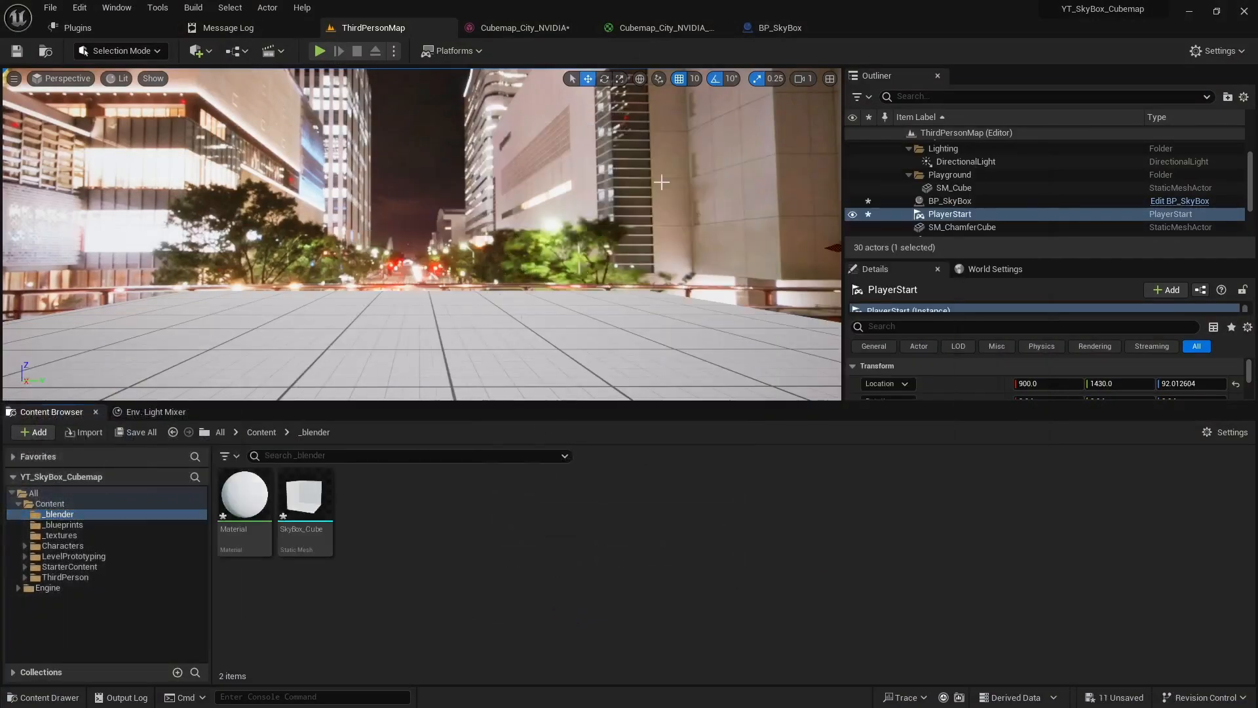
Turn off Two Sided on the Cubemap_City_NVIDIA_Mat material and save the change.
left_click(662, 27)
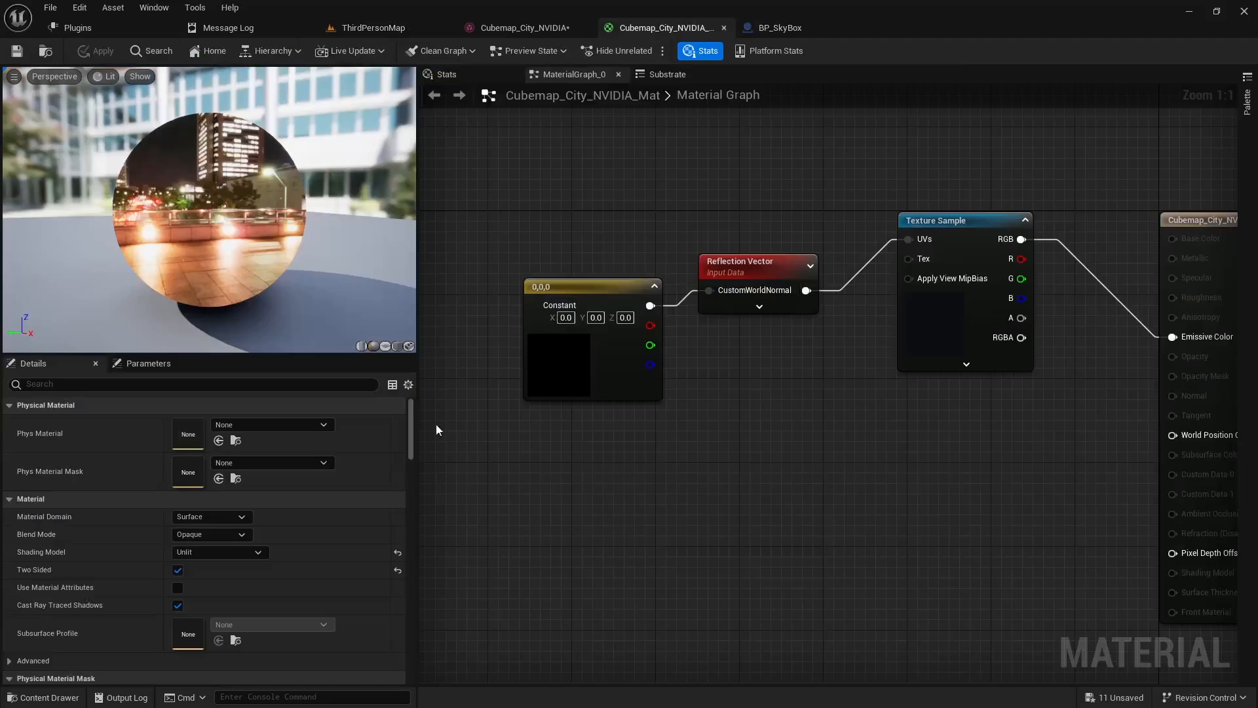
left_click(177, 570)
left_click(17, 50)
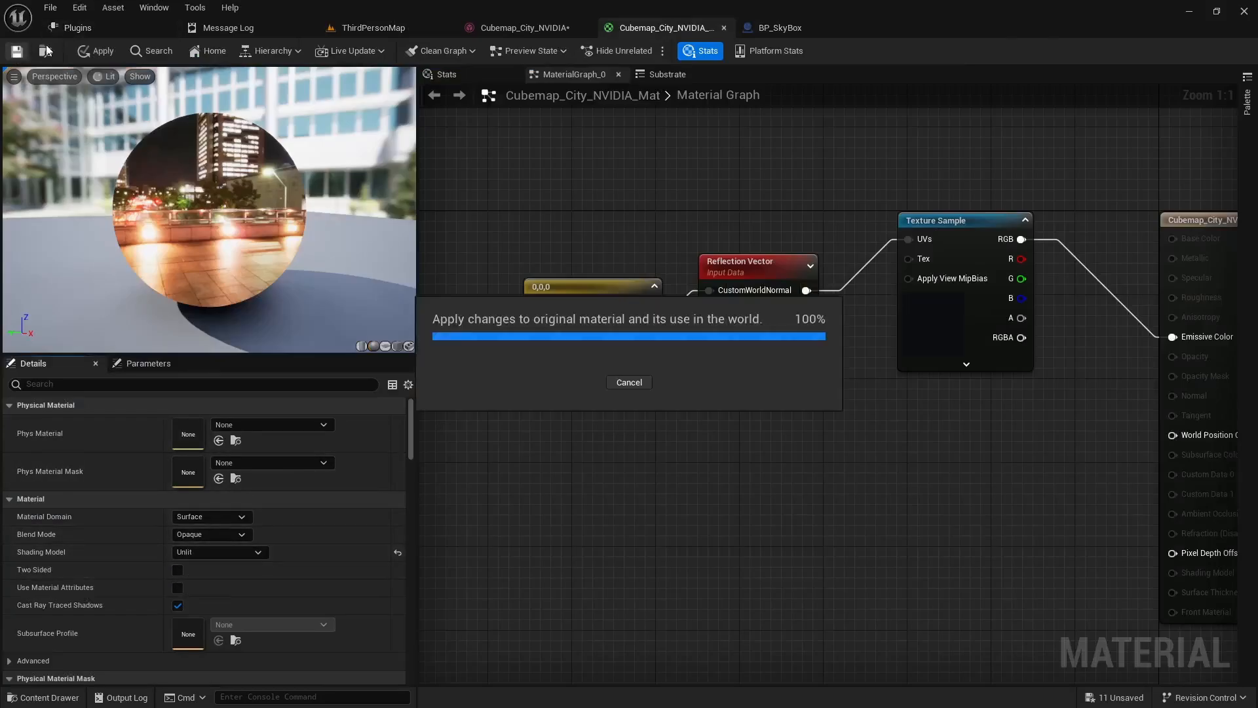
Play-test ThirdPersonMap to check how the skybox renders with the one-sided material, and end the session.
left_click(359, 28)
left_click(321, 51)
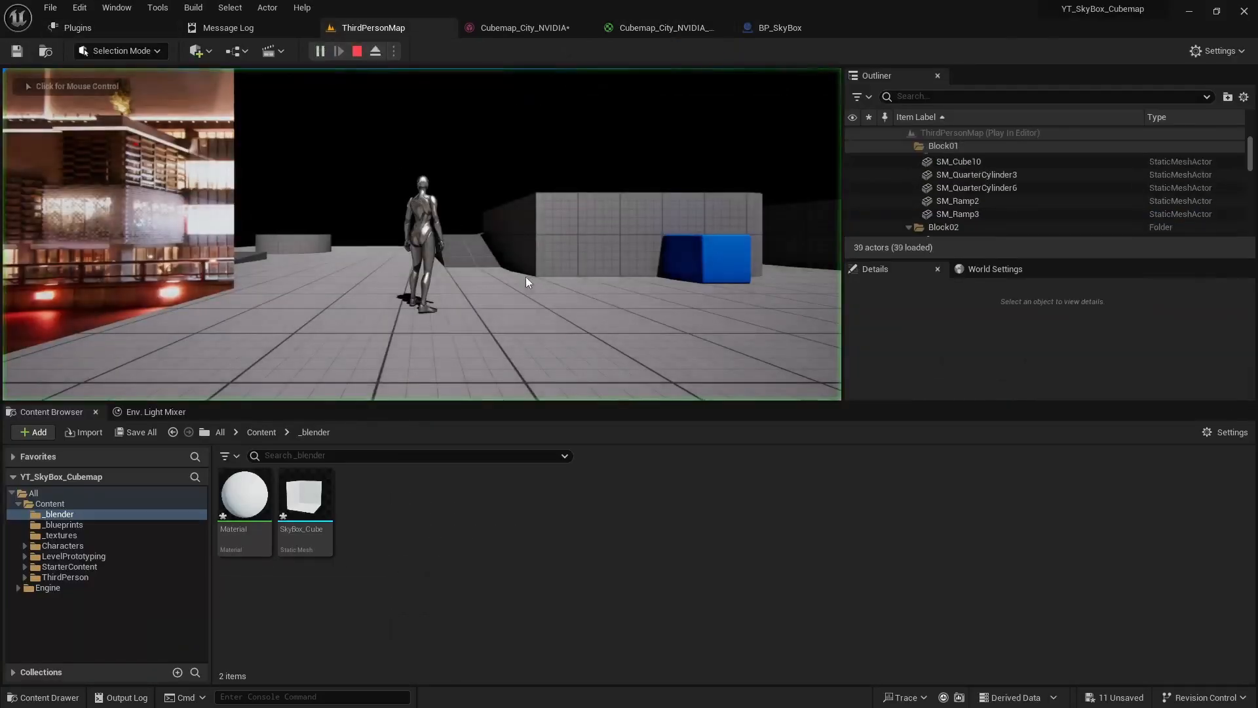
key("w")
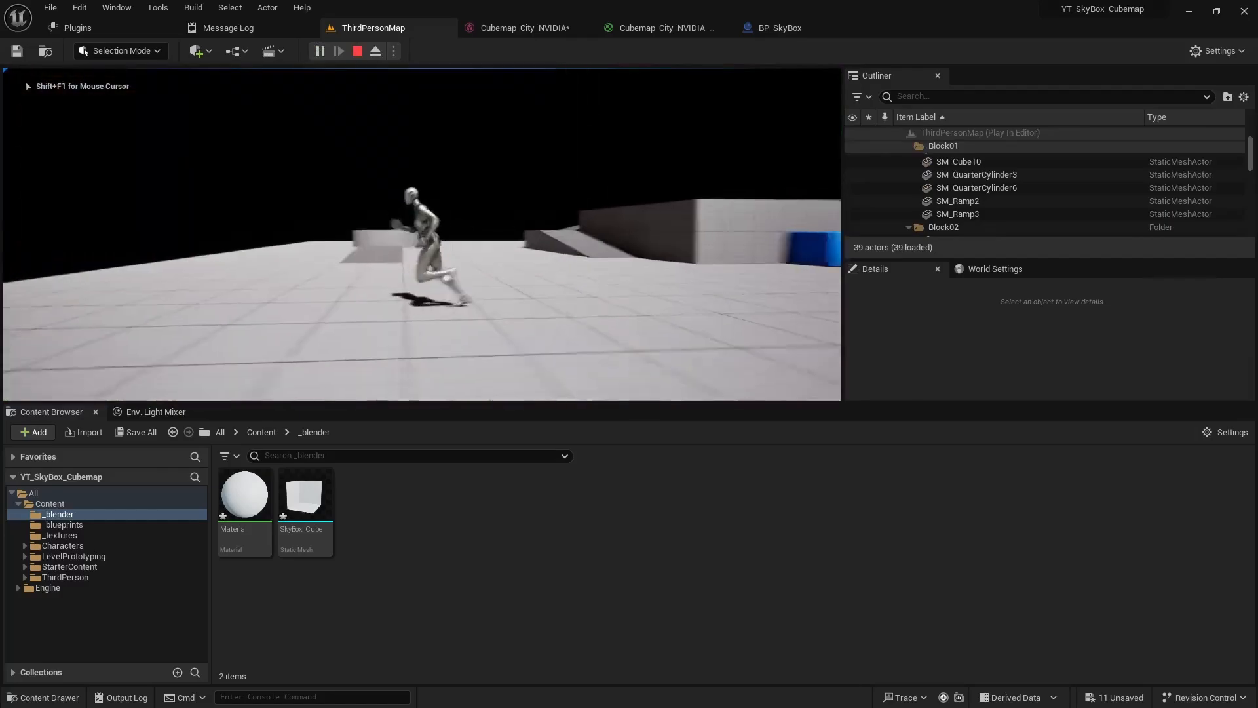
key("Escape")
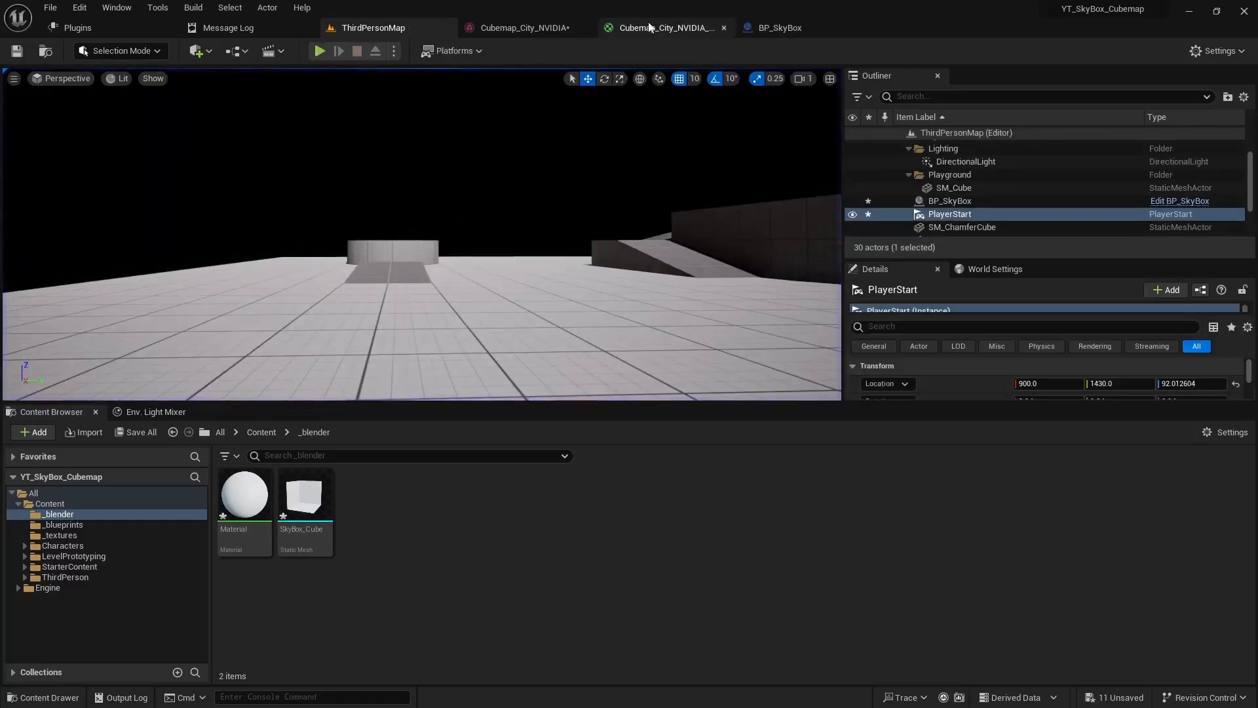
Replace the Cube component's static mesh in BP_SkyBox with SkyBox_Cube from the _blender folder and compile the blueprint.
left_click(766, 29)
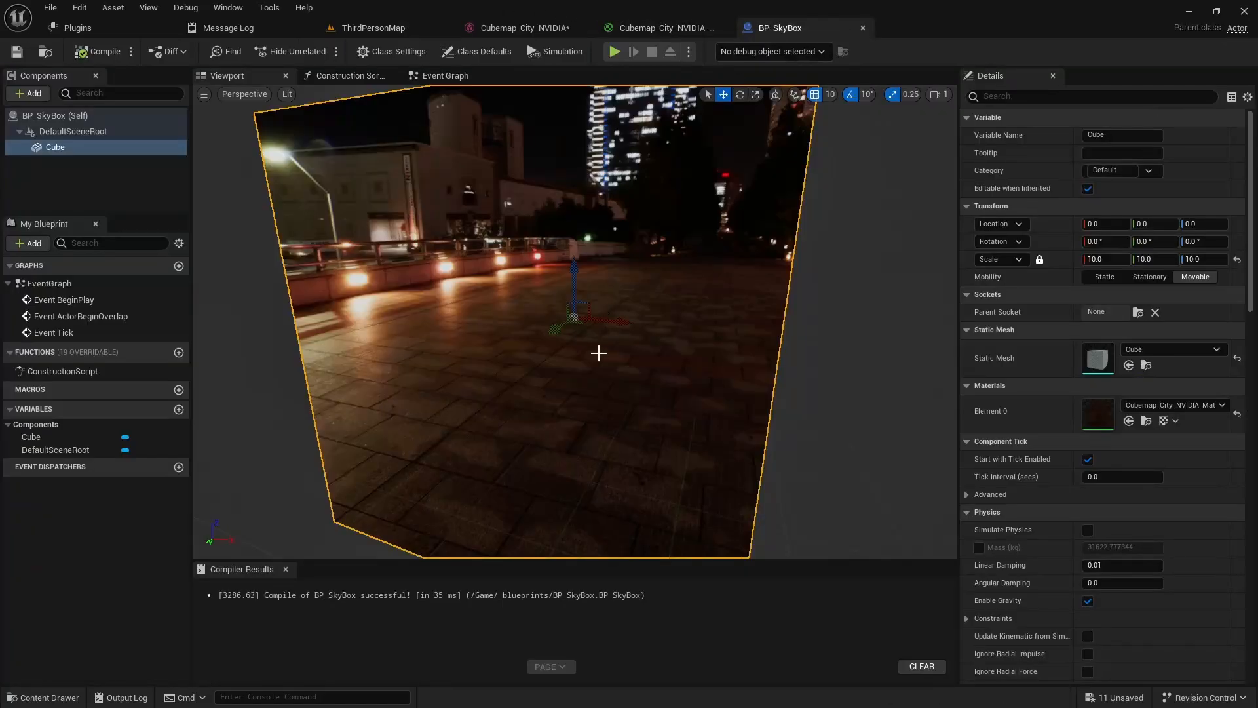
right_click(56, 150)
left_click(56, 149)
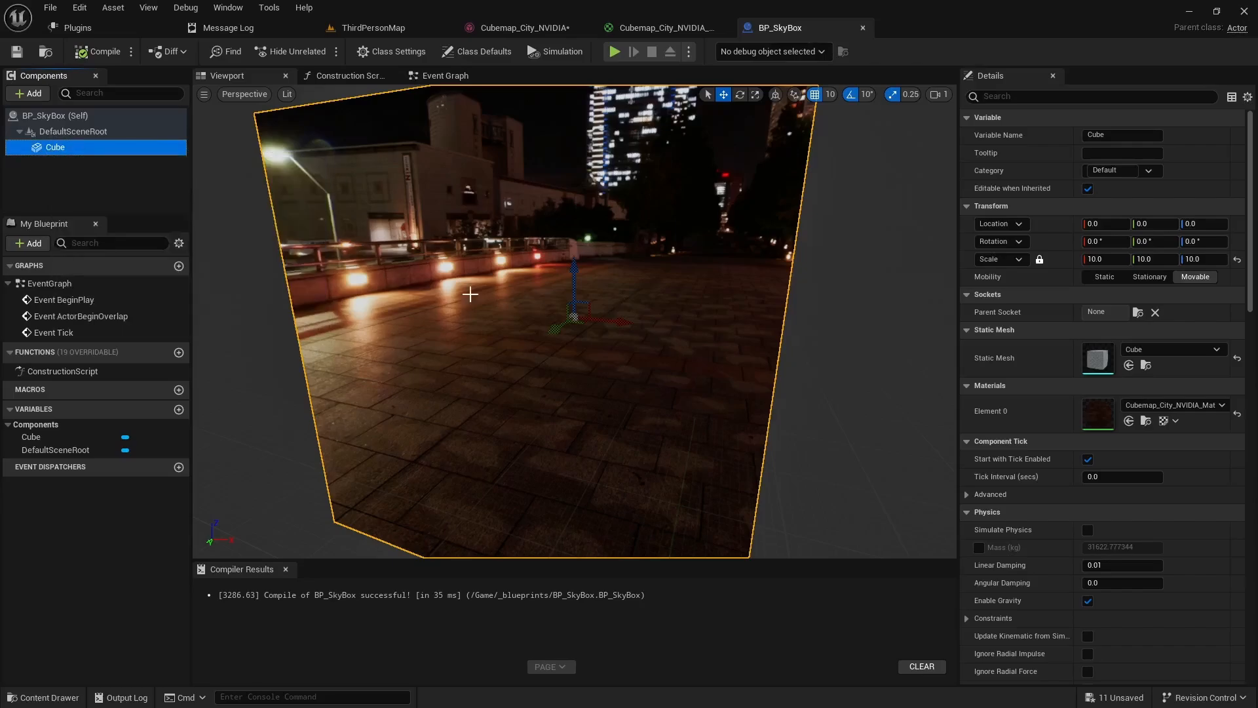
key("ctrl+space")
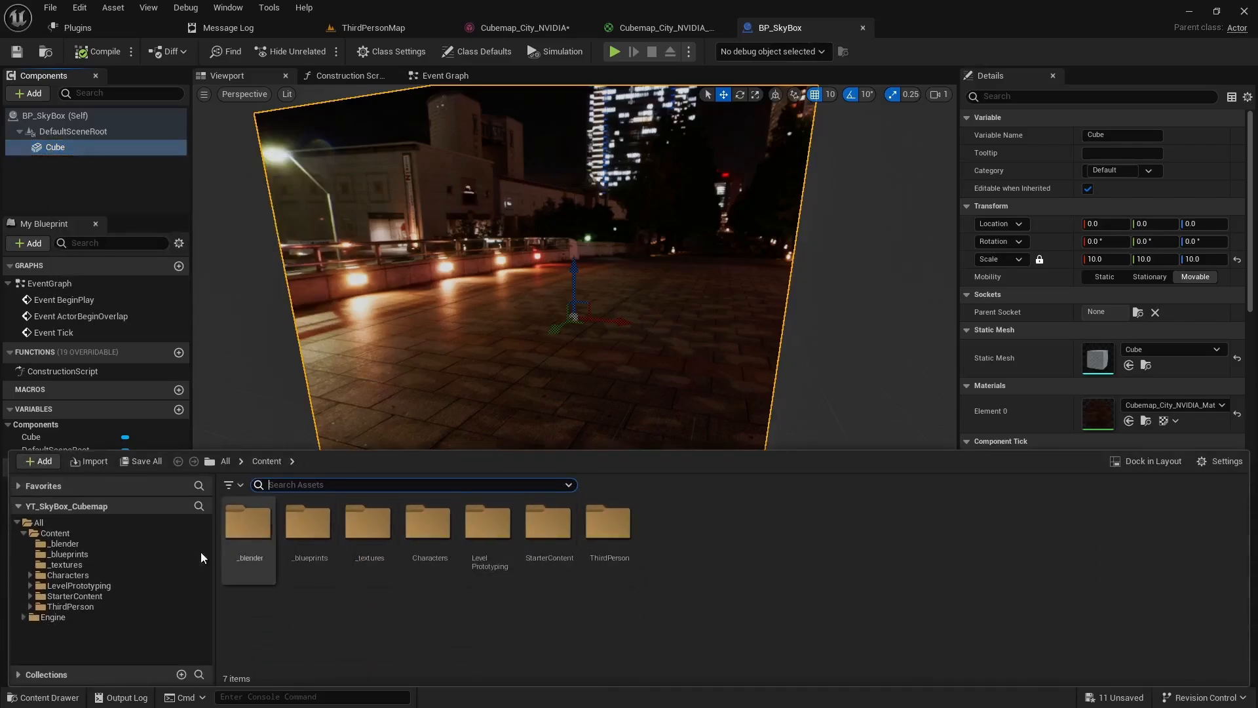
double_click(251, 537)
left_click(308, 527)
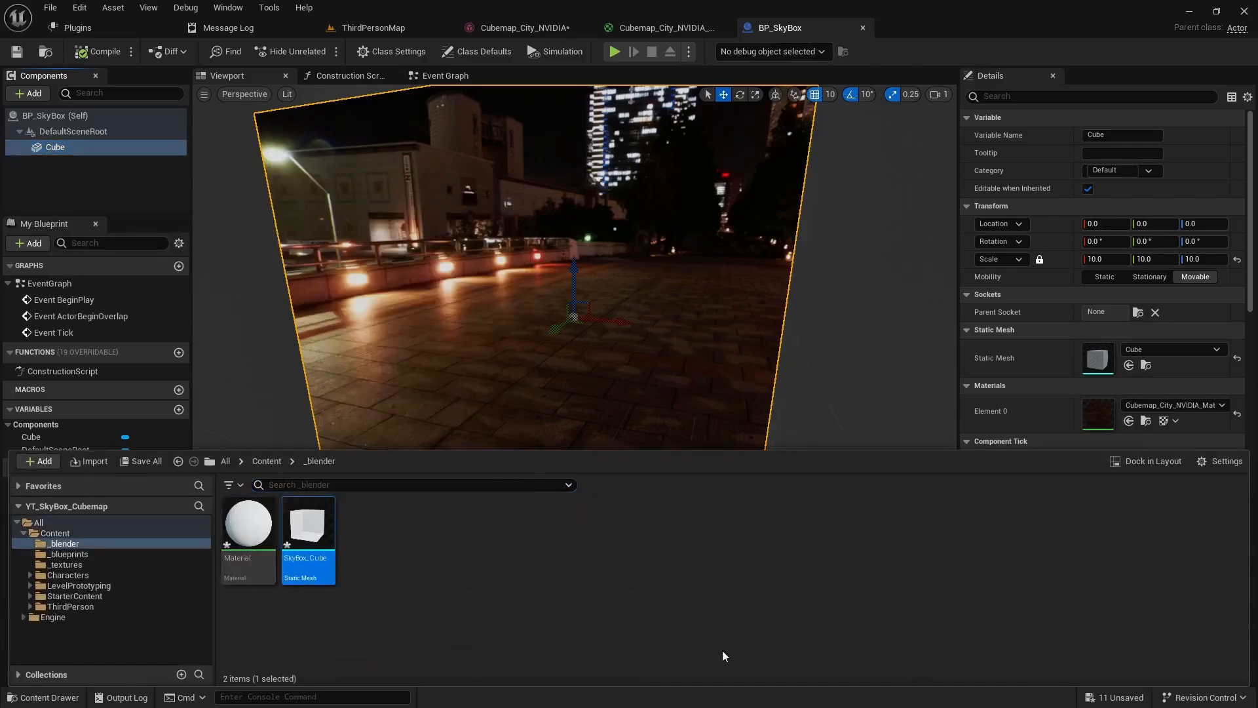
left_click(1130, 369)
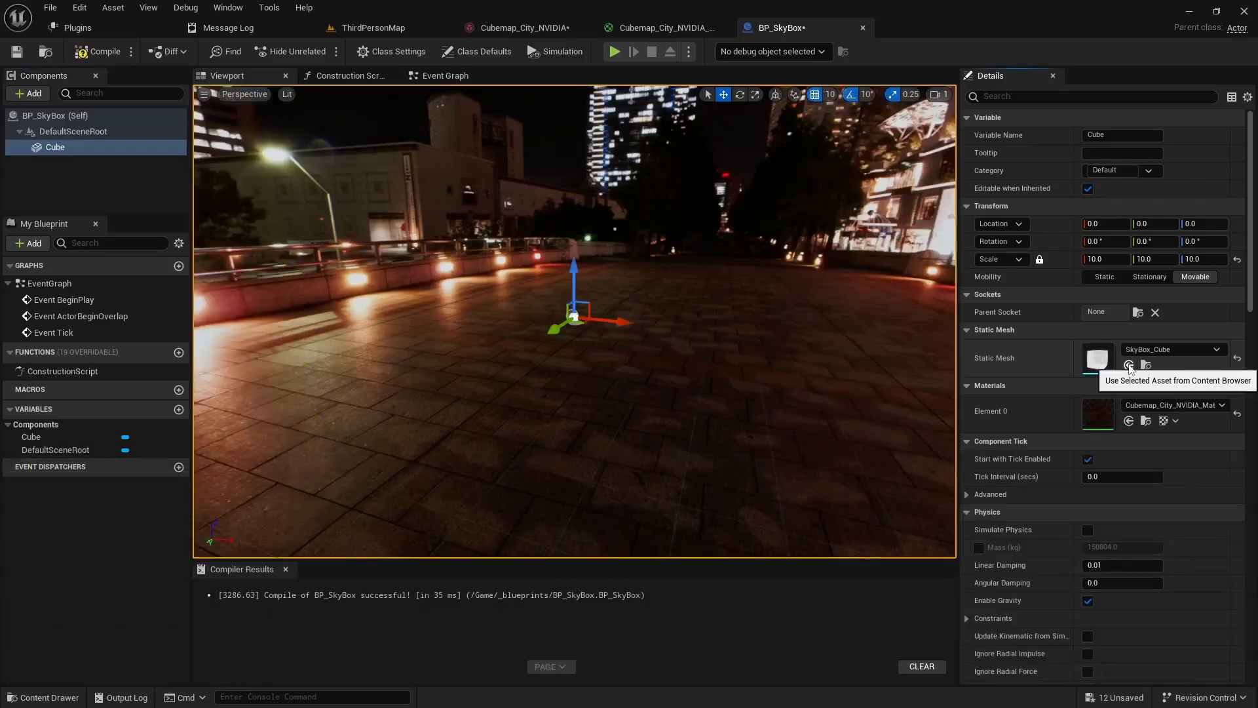
left_click(100, 52)
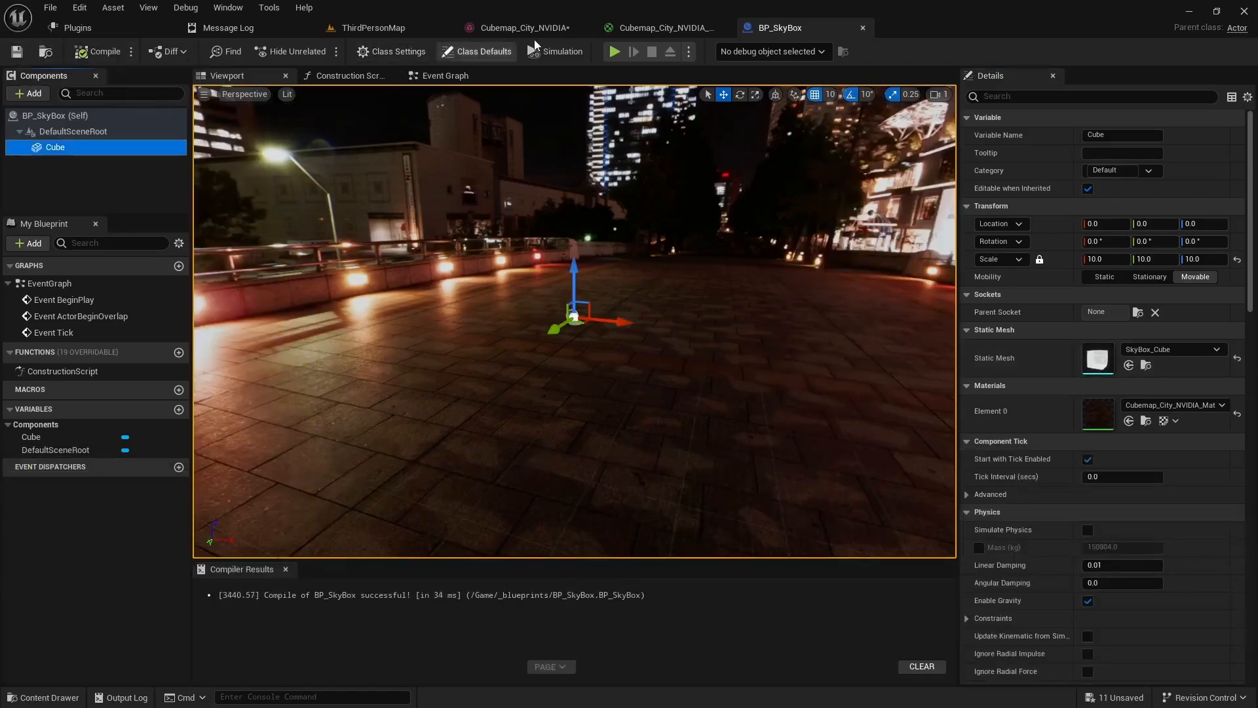
Play the level and run the character around to inspect the city skybox from inside, then stop the preview.
left_click(616, 52)
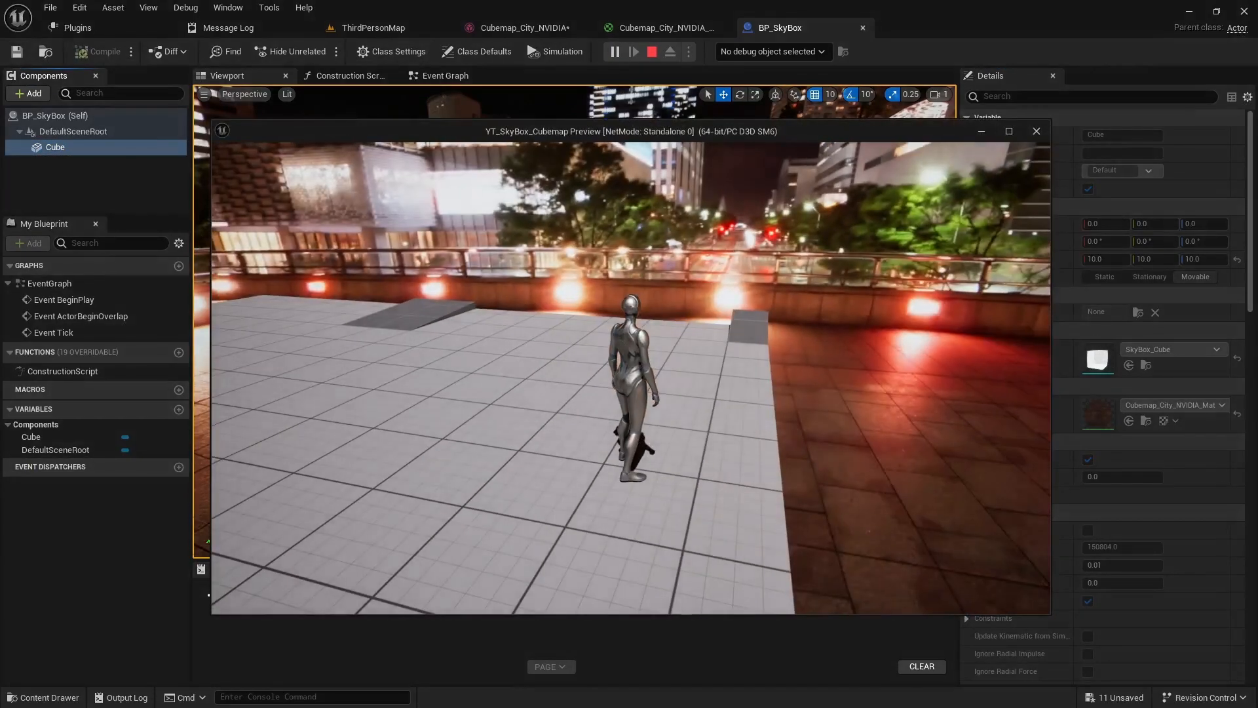
key("d")
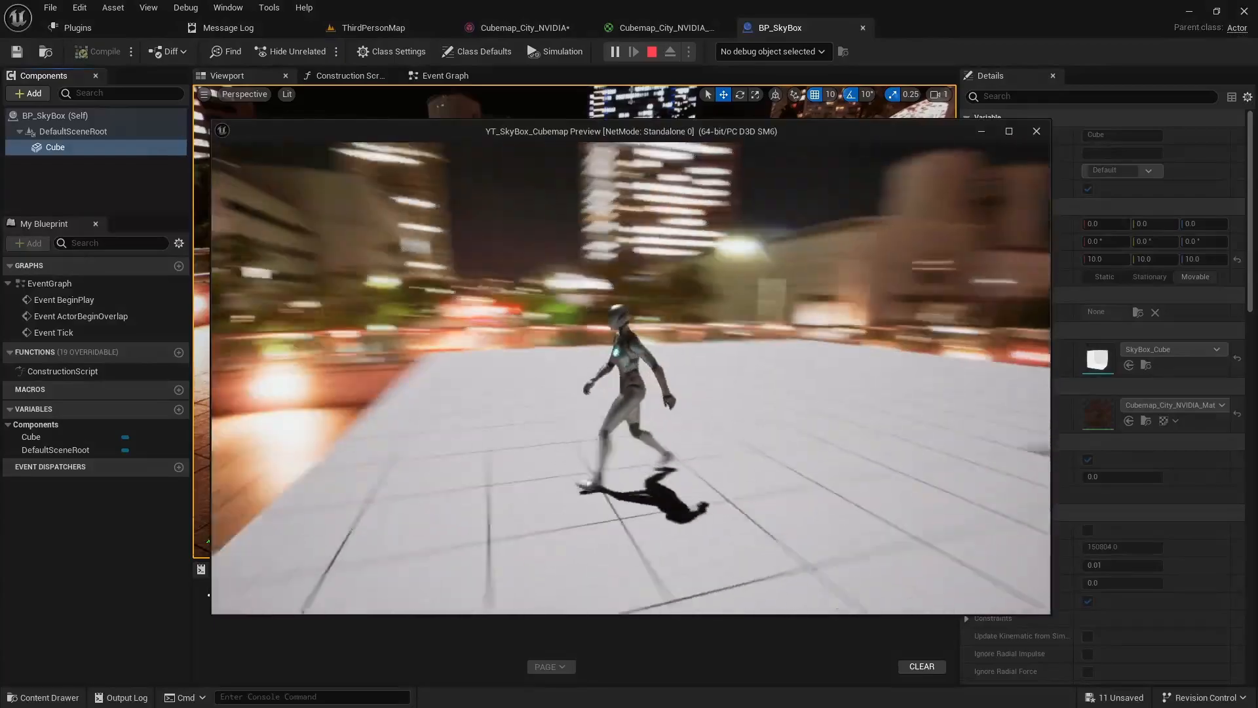
key("w")
key("w")
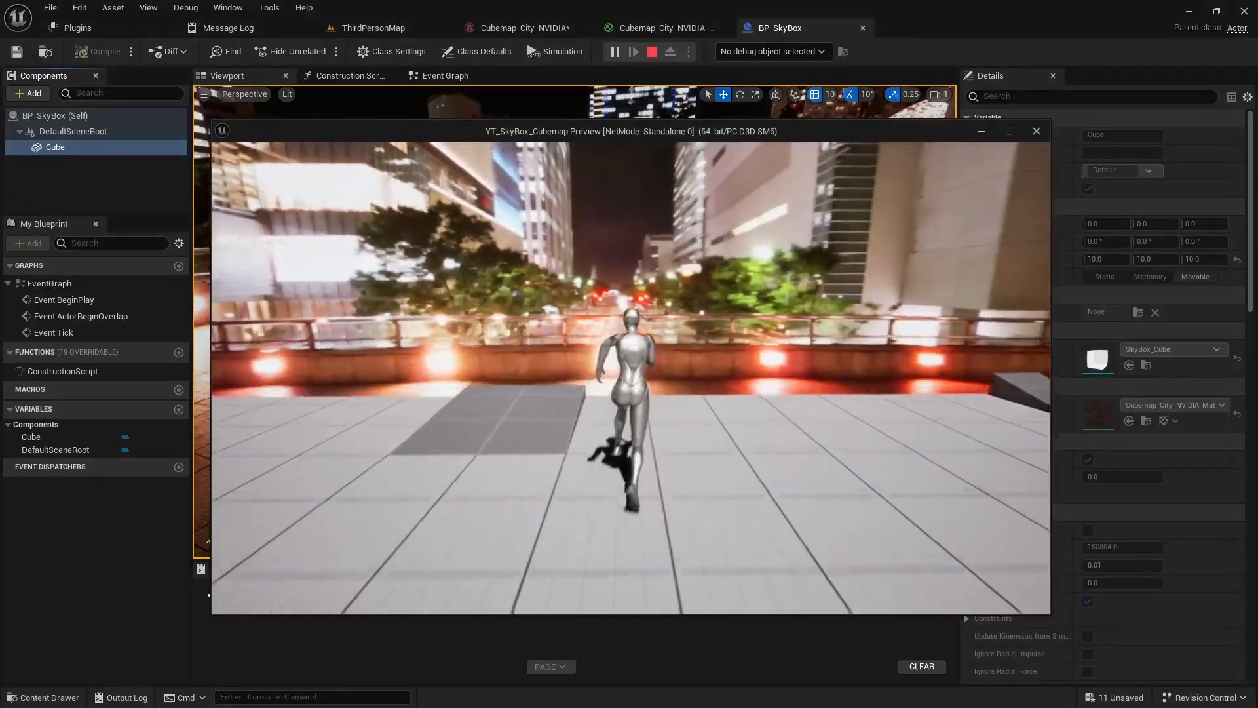
key("d")
key("w")
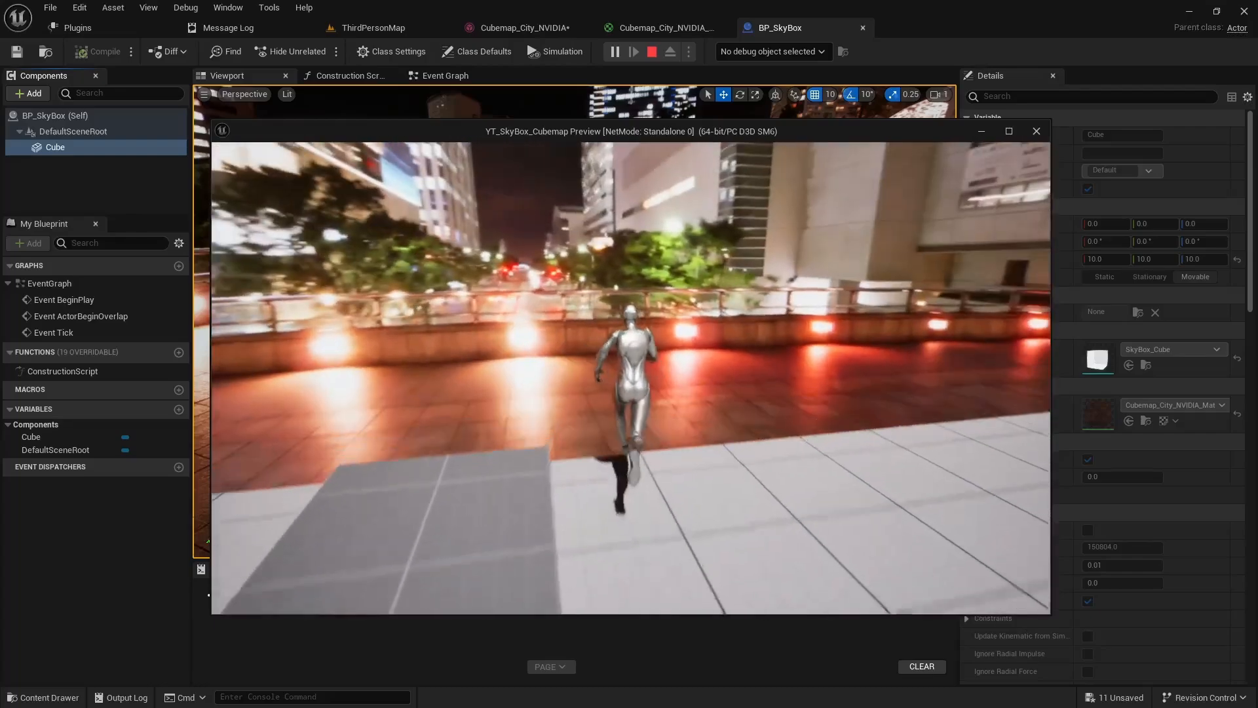
key("a")
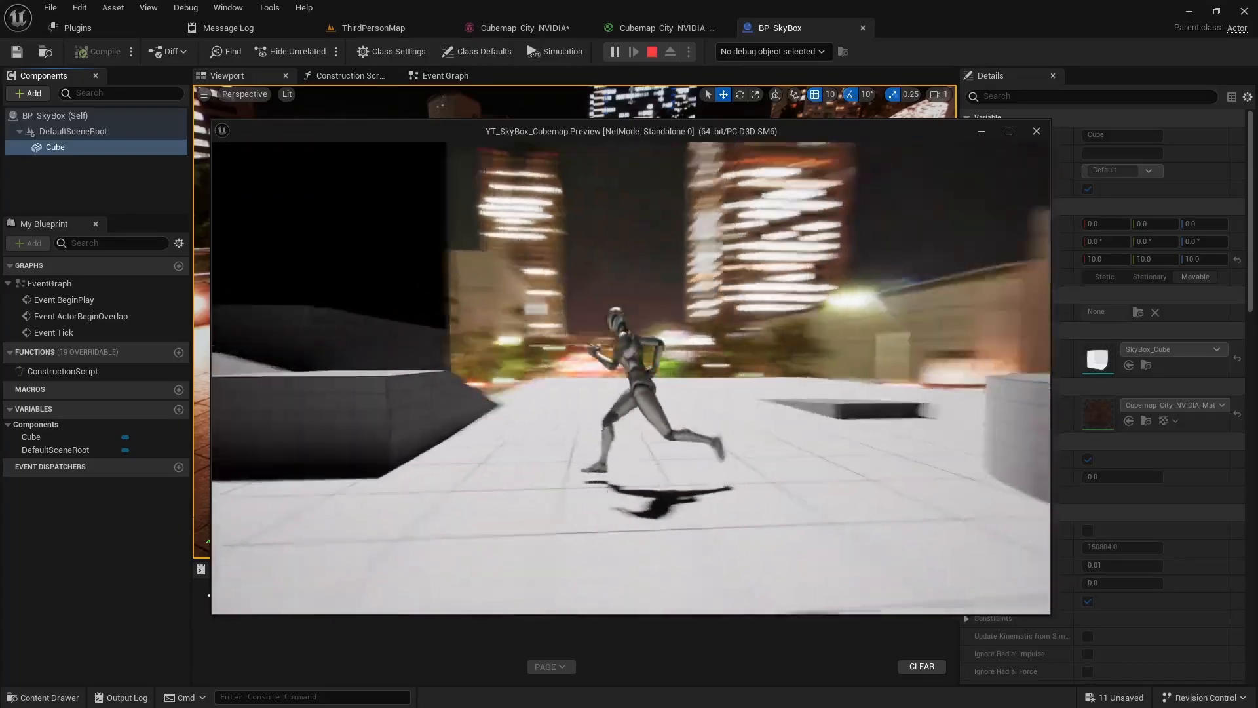
key("w")
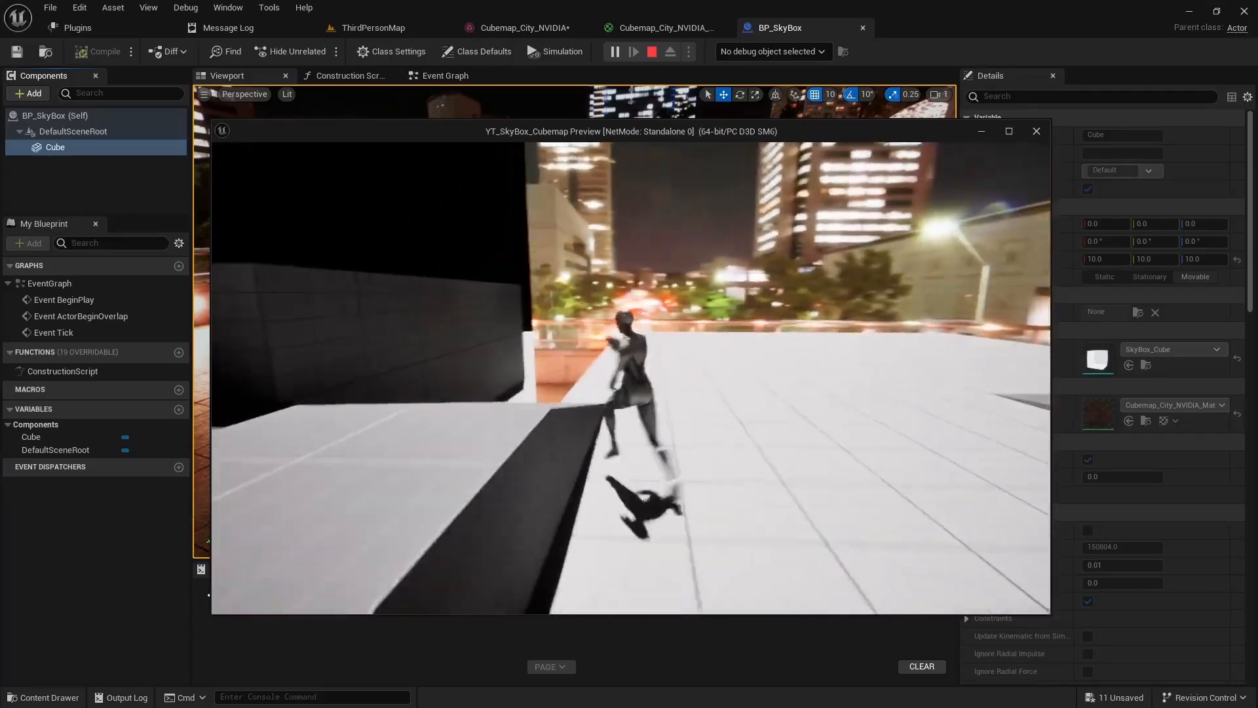
key("a")
key("s")
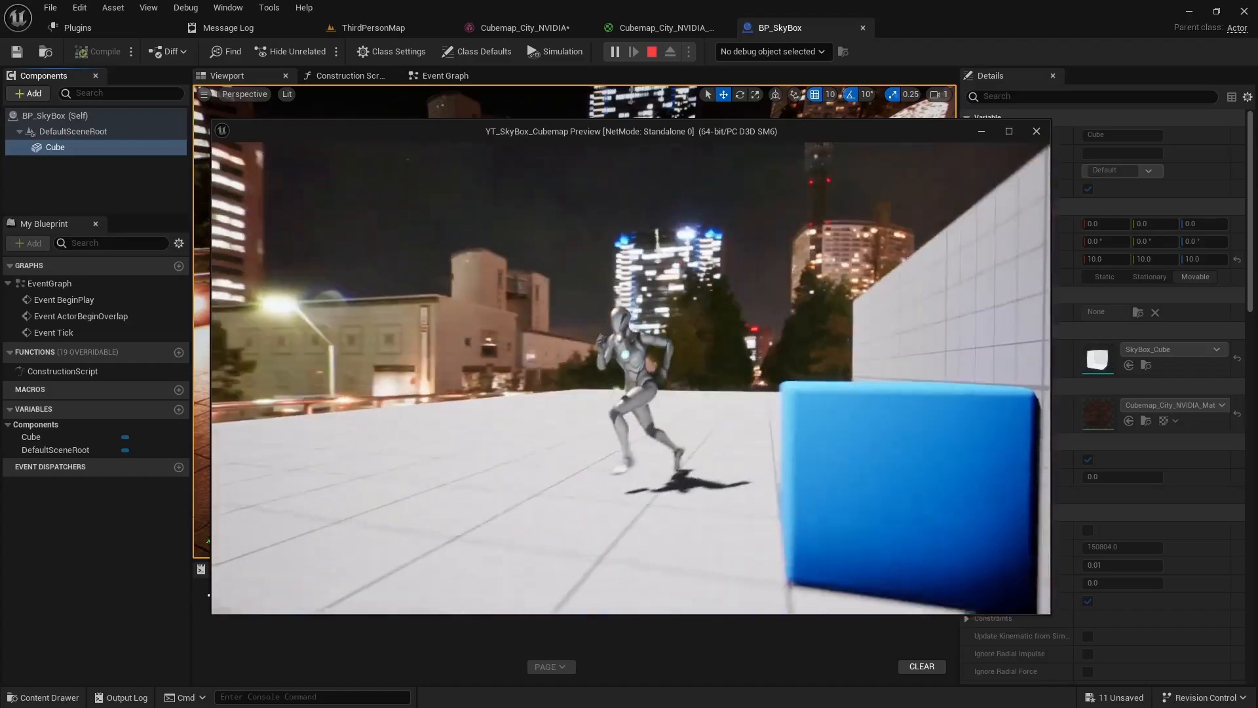
key("w")
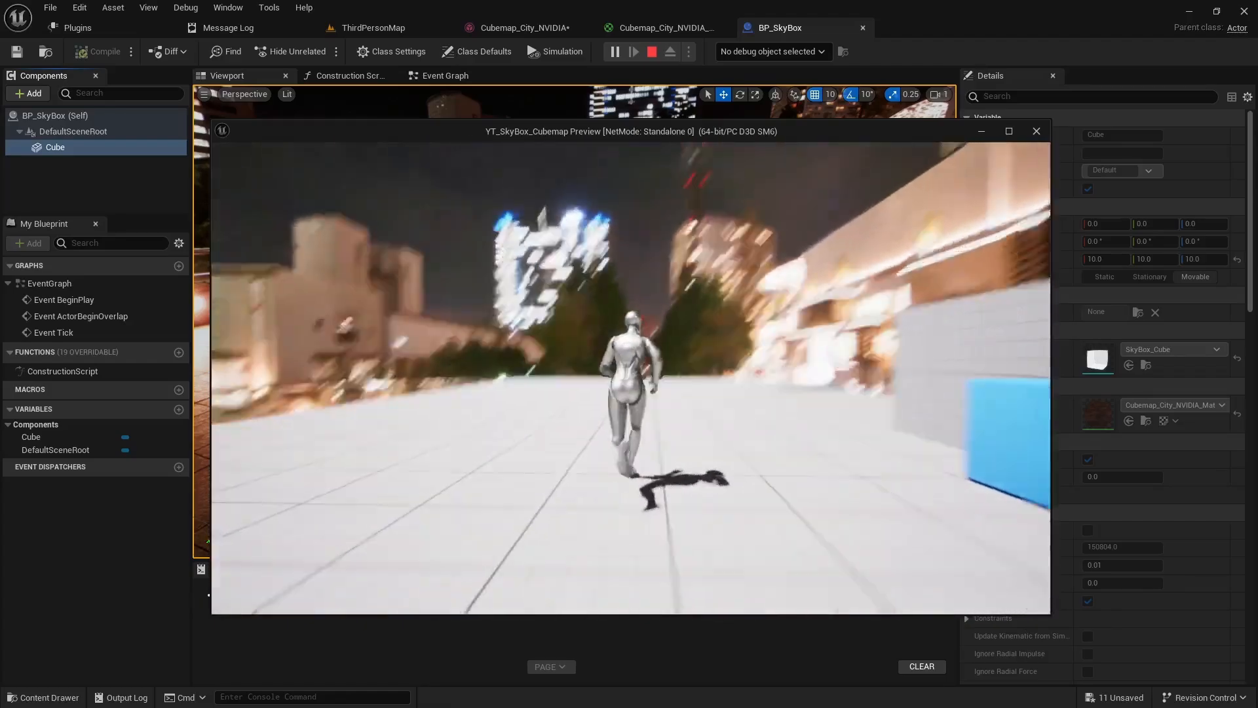
key("a")
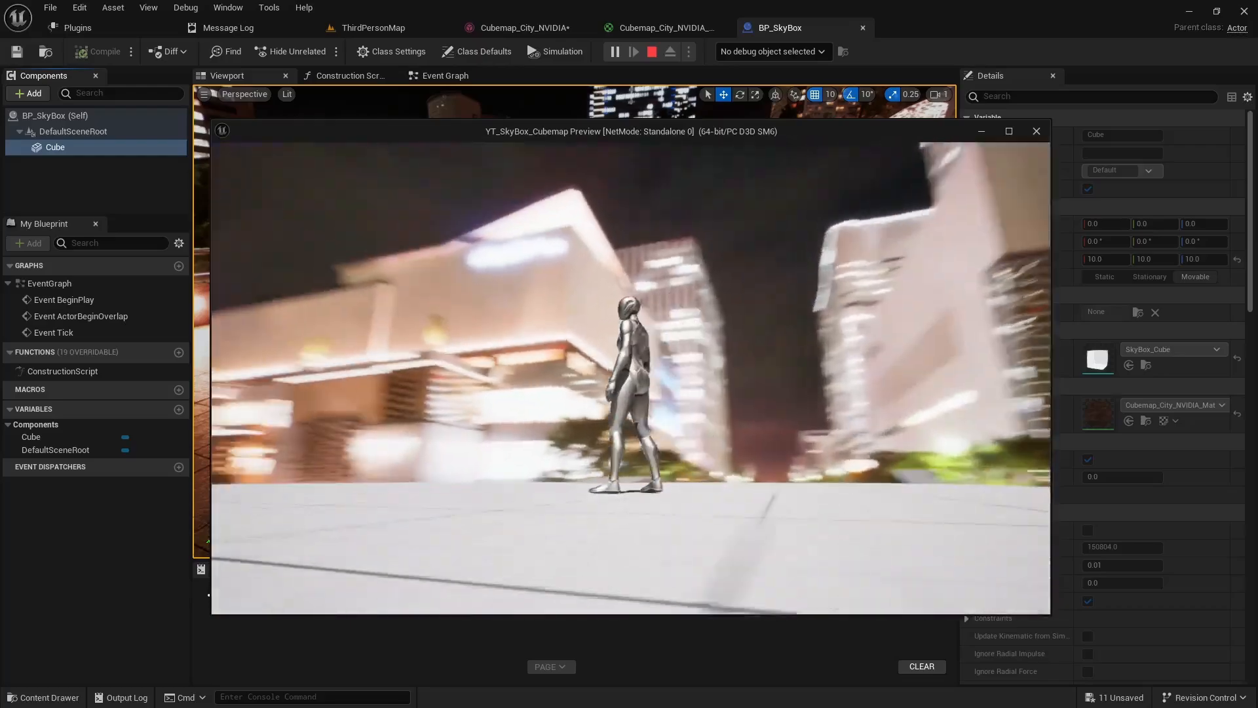
key("Escape")
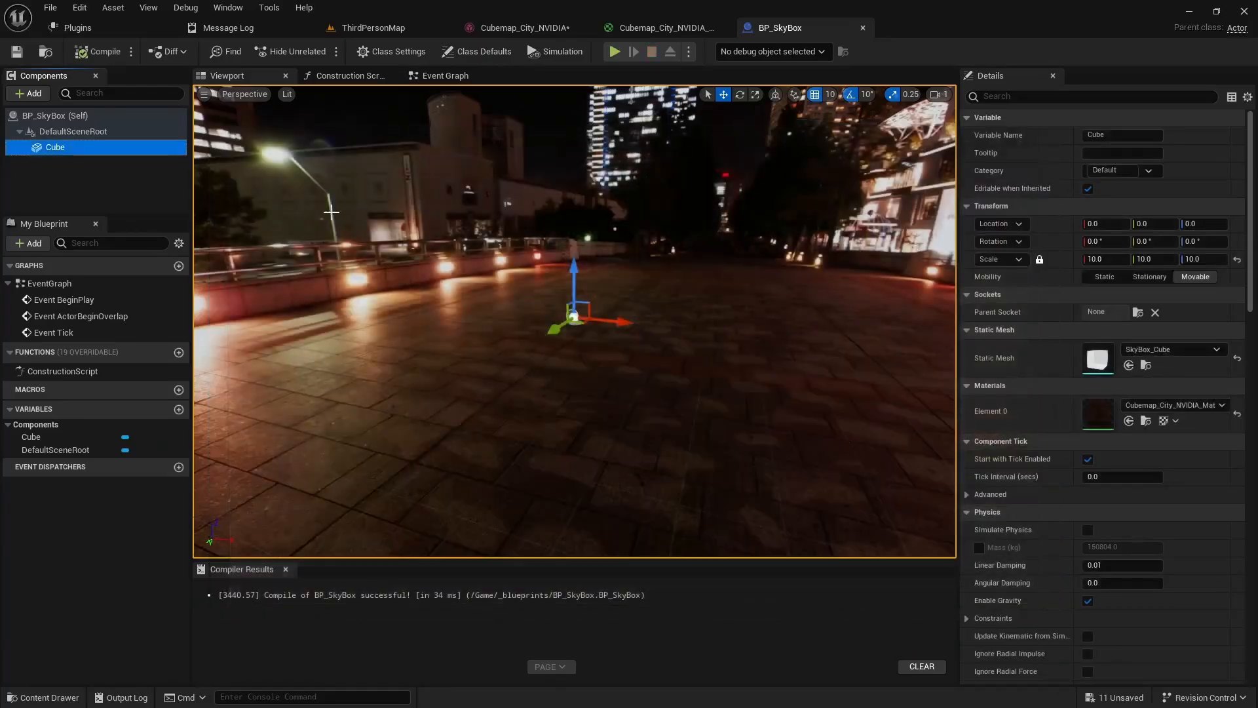
Check the Two Sided setting of Cubemap_City_NVIDIA_Mat and view the BP_SkyBox cube from outside.
left_click(652, 28)
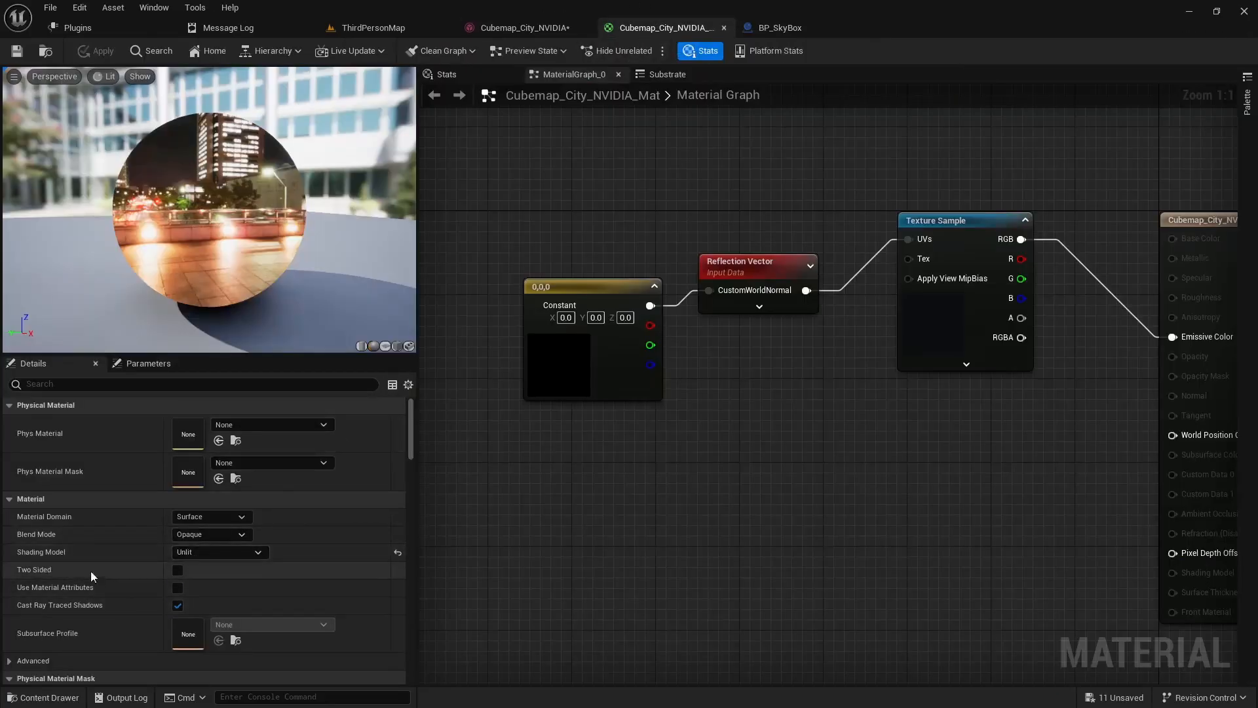
left_click(801, 29)
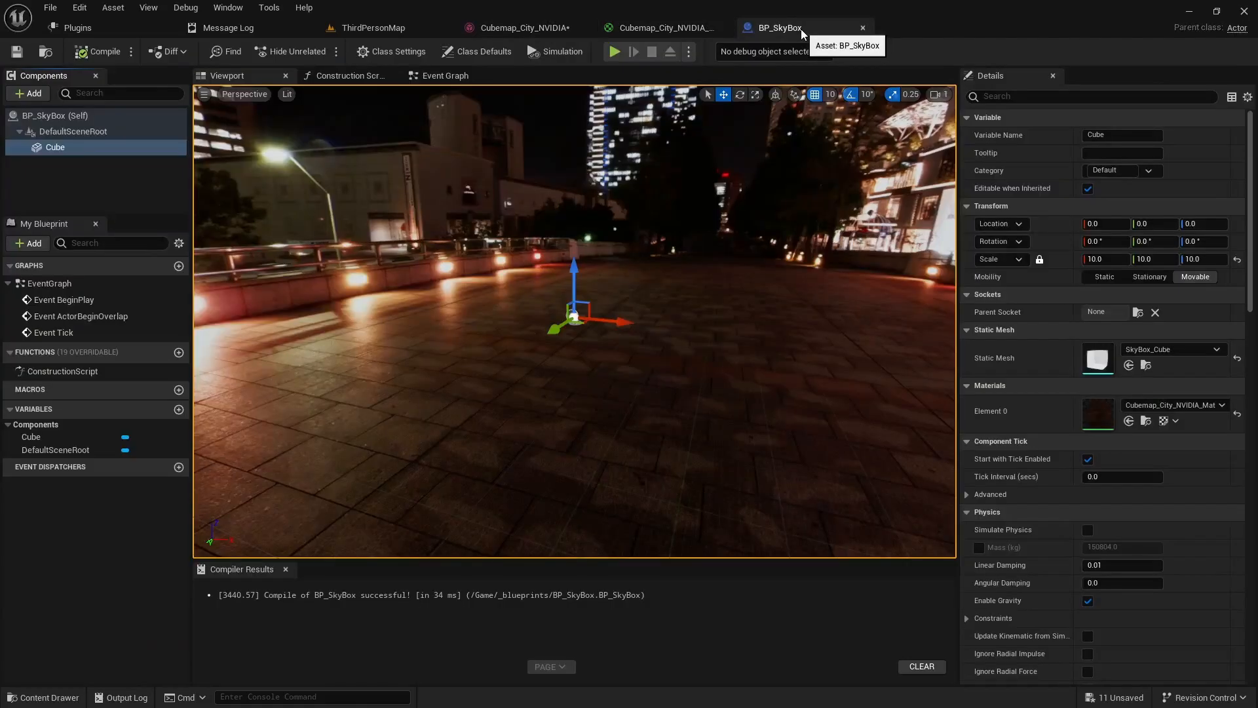
scroll(884, 289, "down", 5)
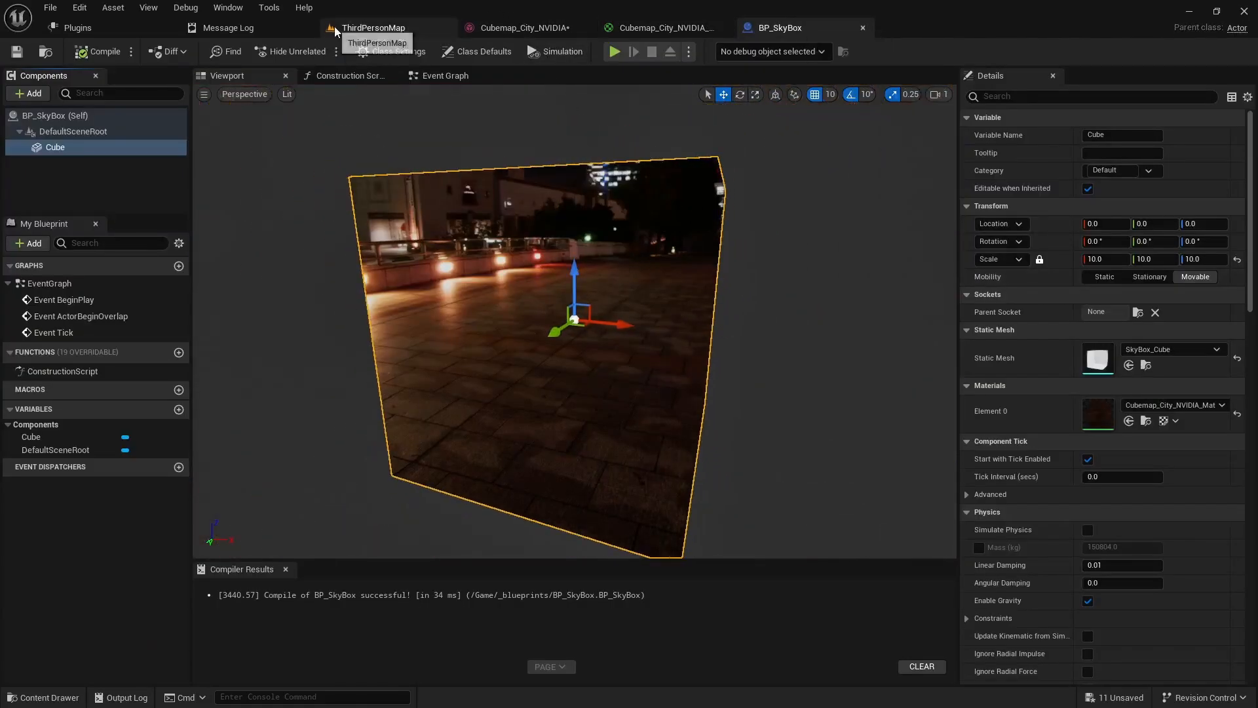
Select the BP_SkyBox actor in ThirdPersonMap and set its location to 0, 0, 0.
left_click(354, 28)
right_click_drag(422, 234, 561, 226)
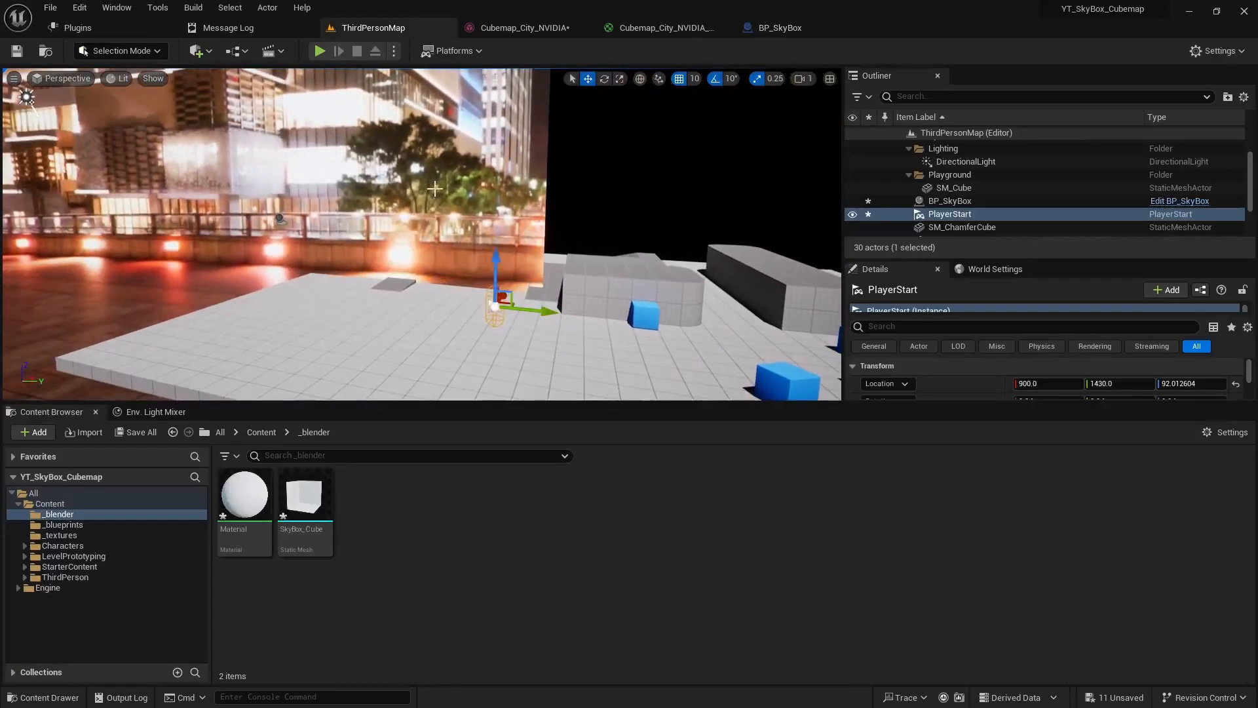
left_click(560, 226)
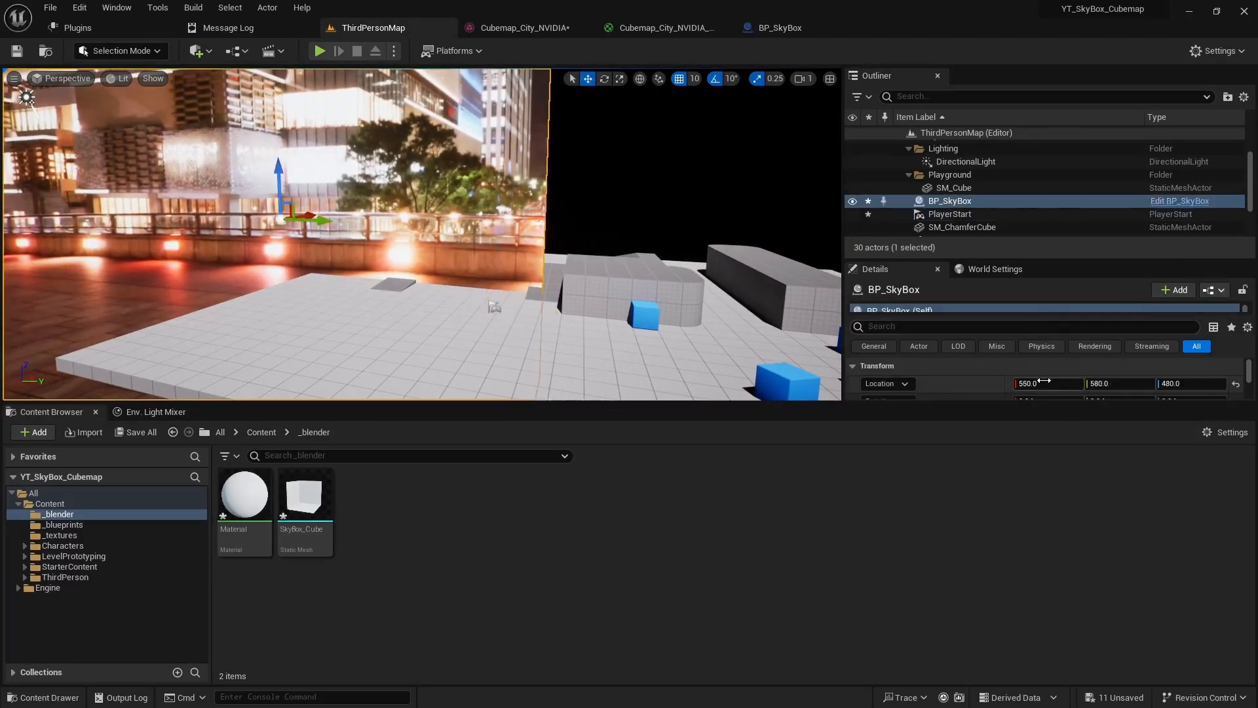
type("0")
key("Tab")
type("0")
key("Tab")
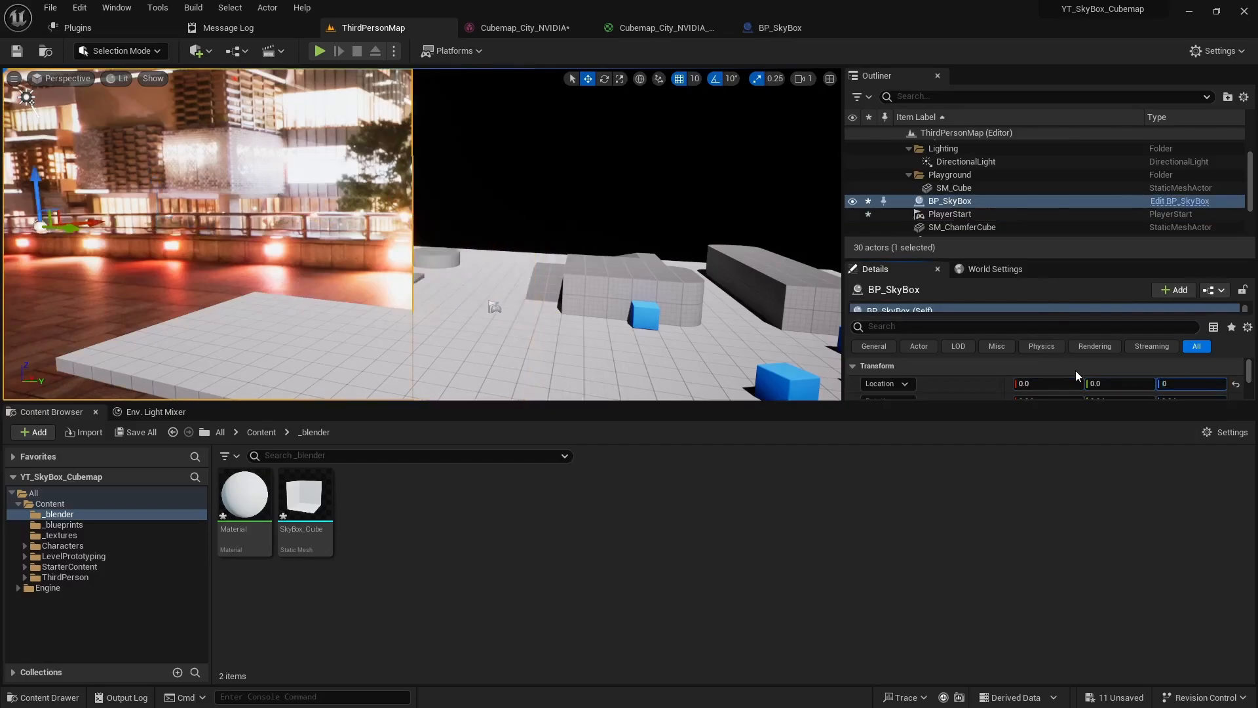
type("0")
key("Return")
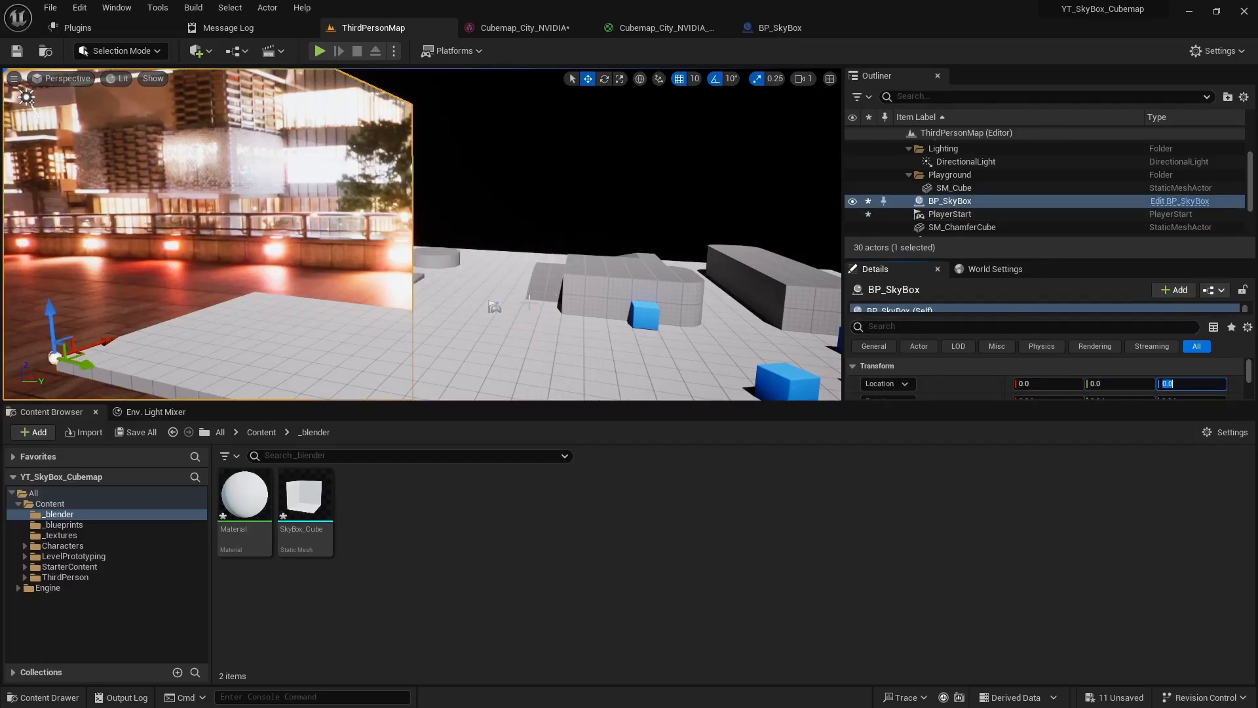
Set the Cube component's scale in BP_SkyBox to 100 on all axes and compile the blueprint.
left_click(773, 28)
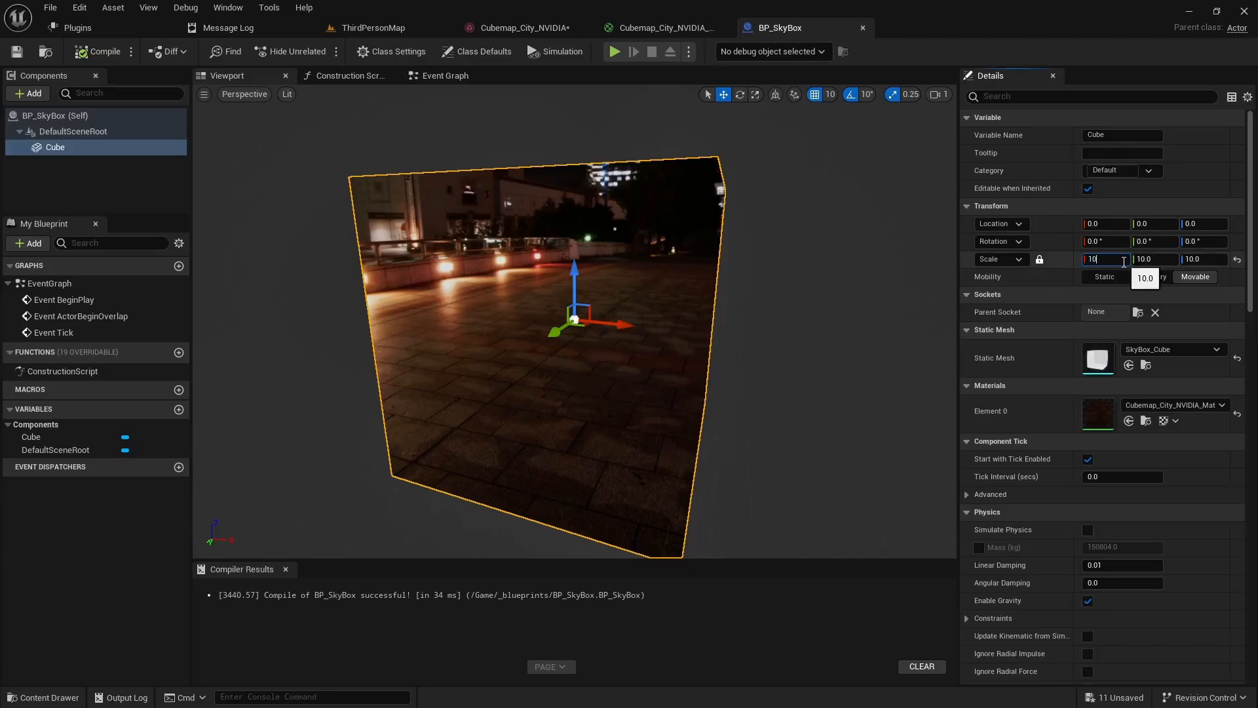
type("0")
key("Return")
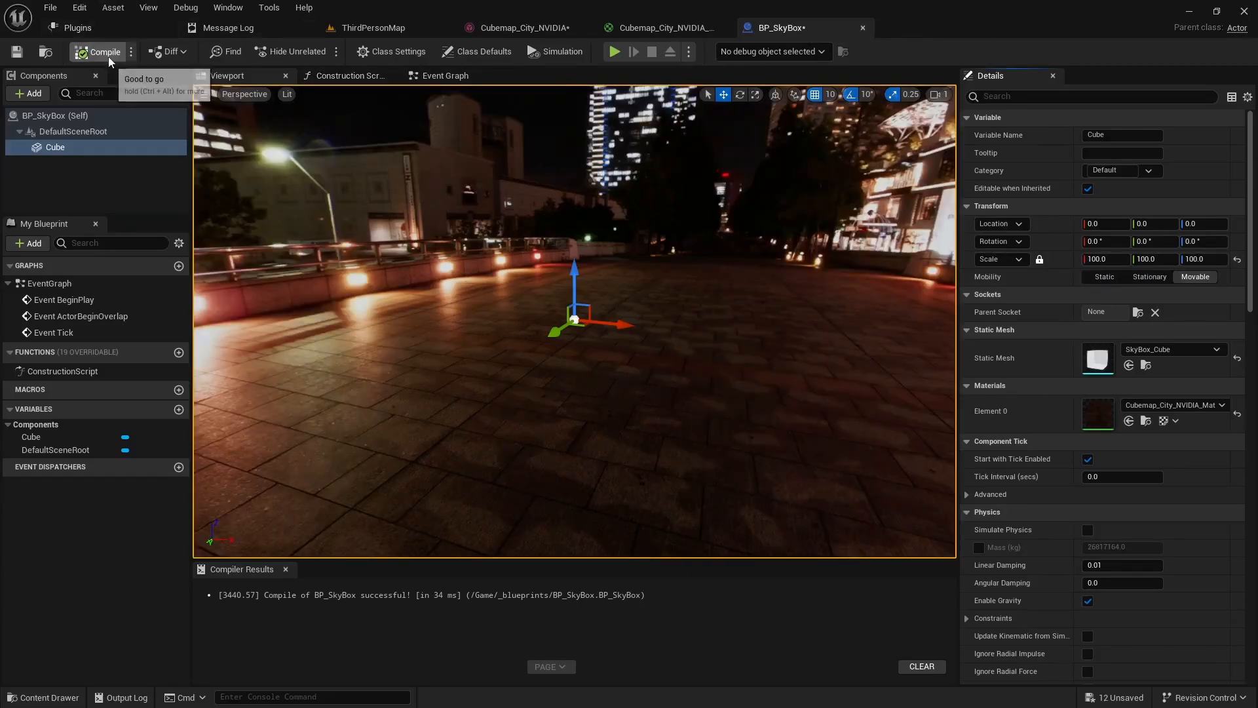
left_click(99, 52)
Play-test ThirdPersonMap, running the character across the level to inspect the enlarged skybox, and end the session.
left_click(382, 29)
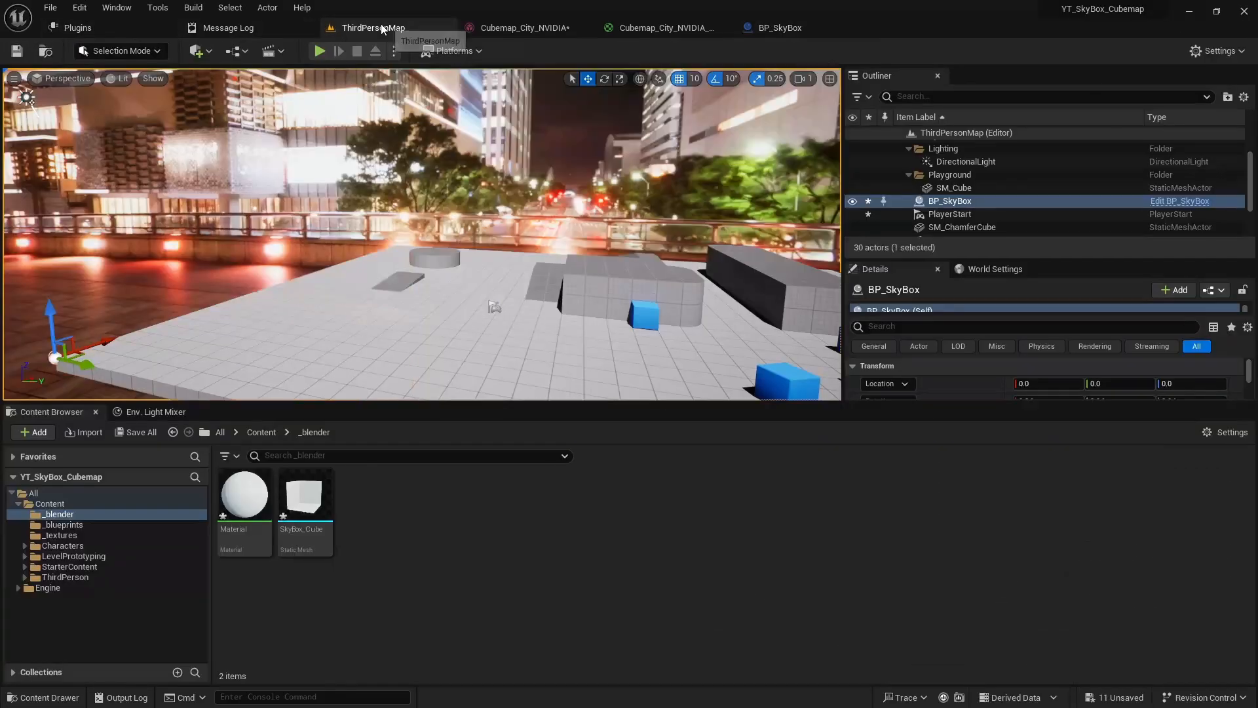
left_click(318, 52)
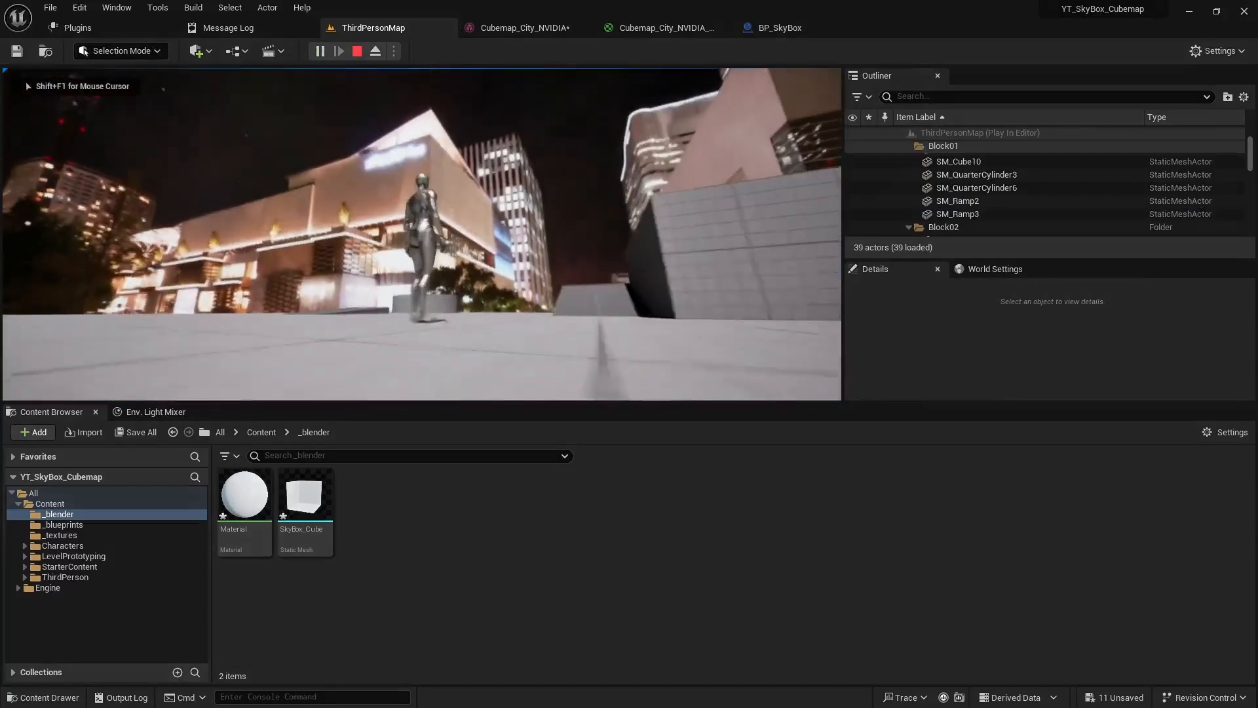
key("w")
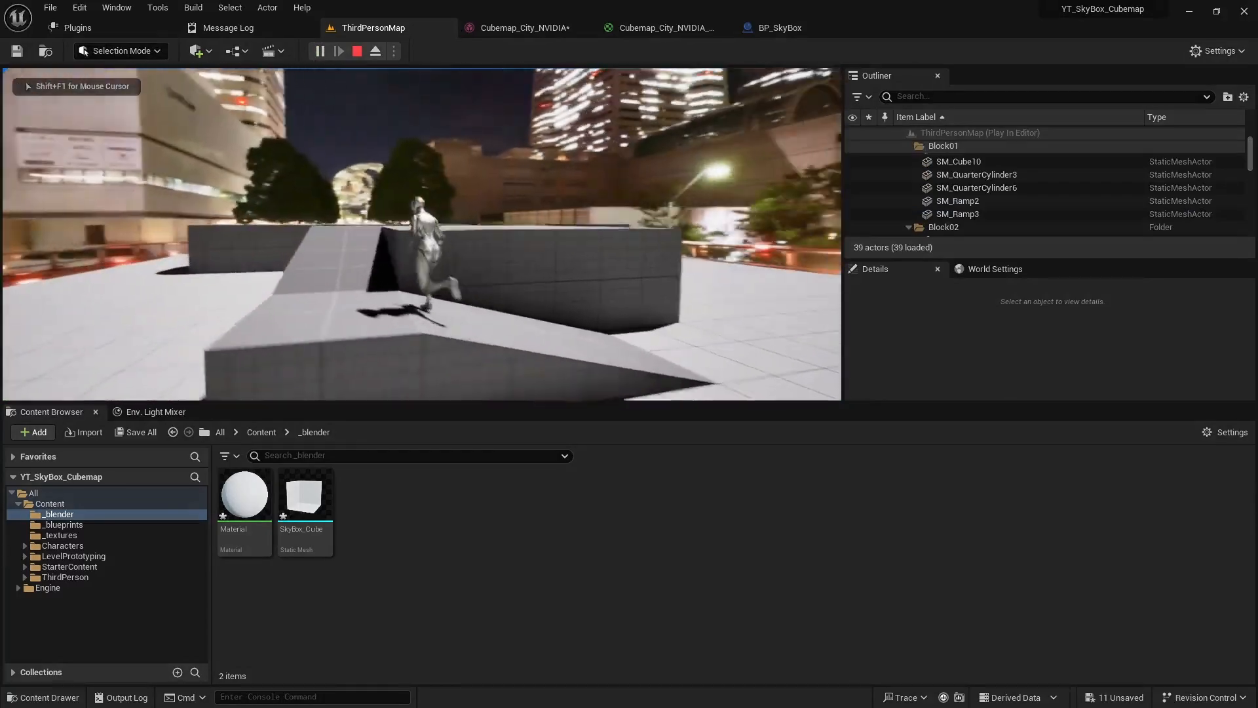
key("w")
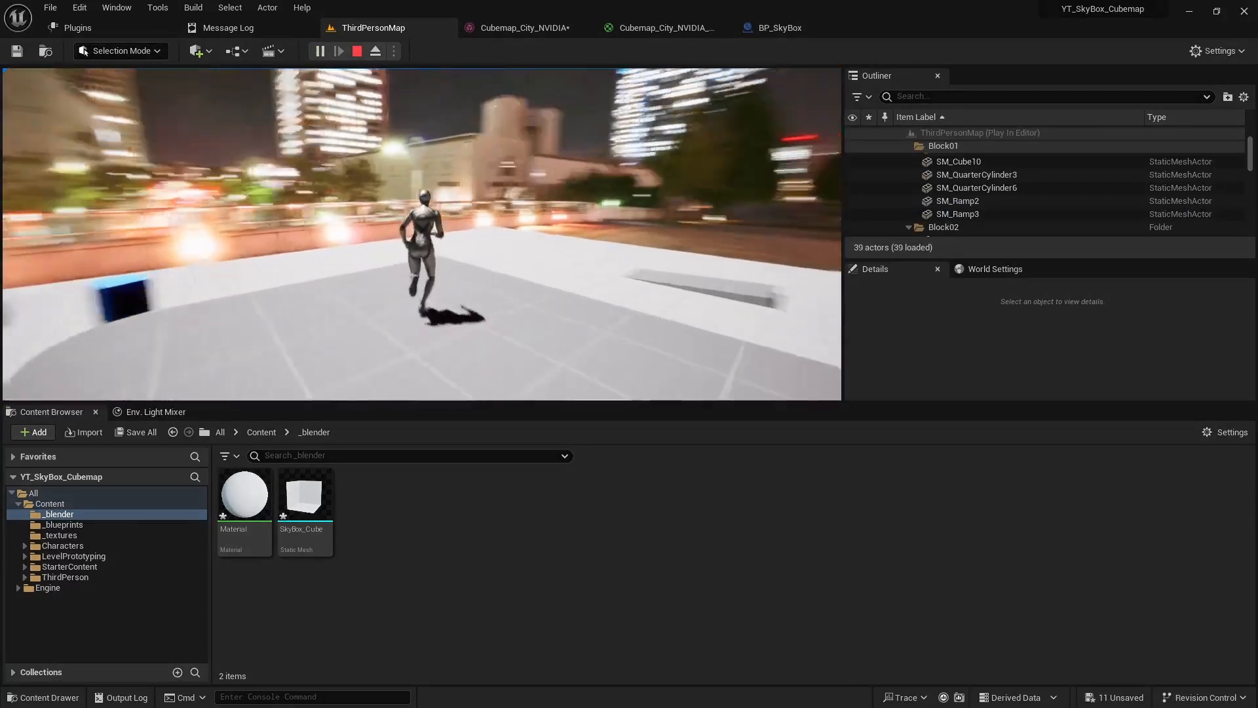
key("w")
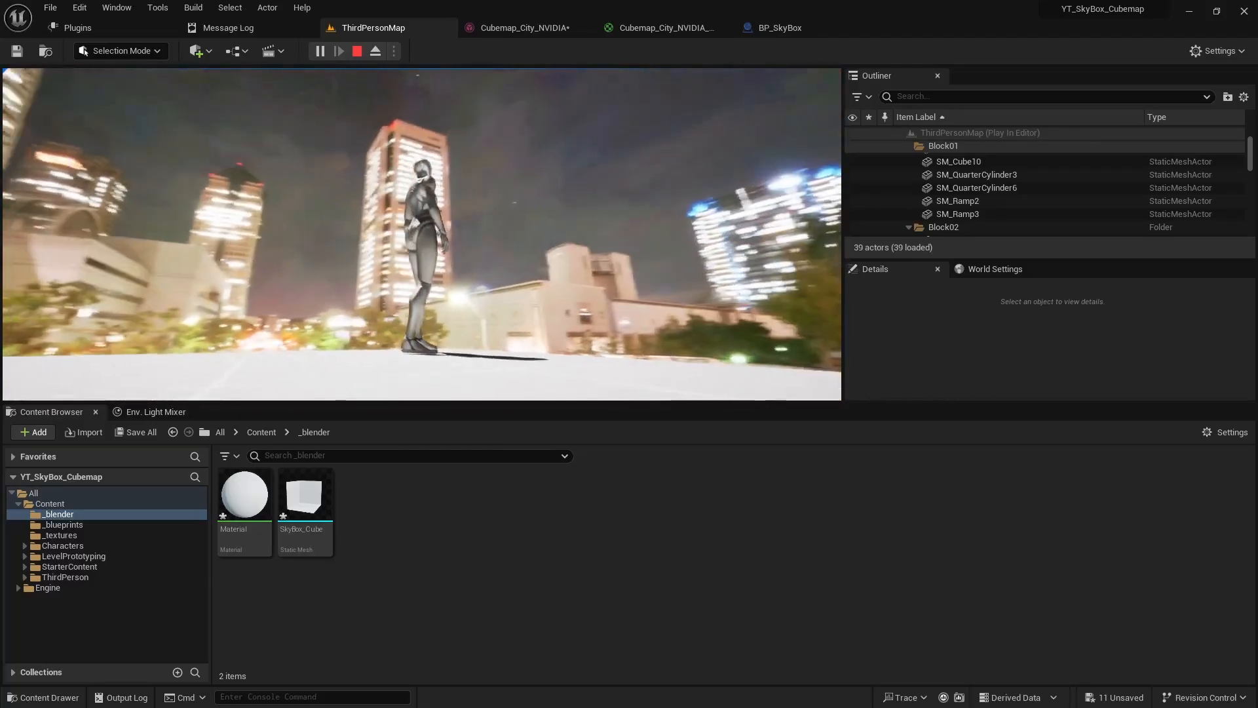
key("Escape")
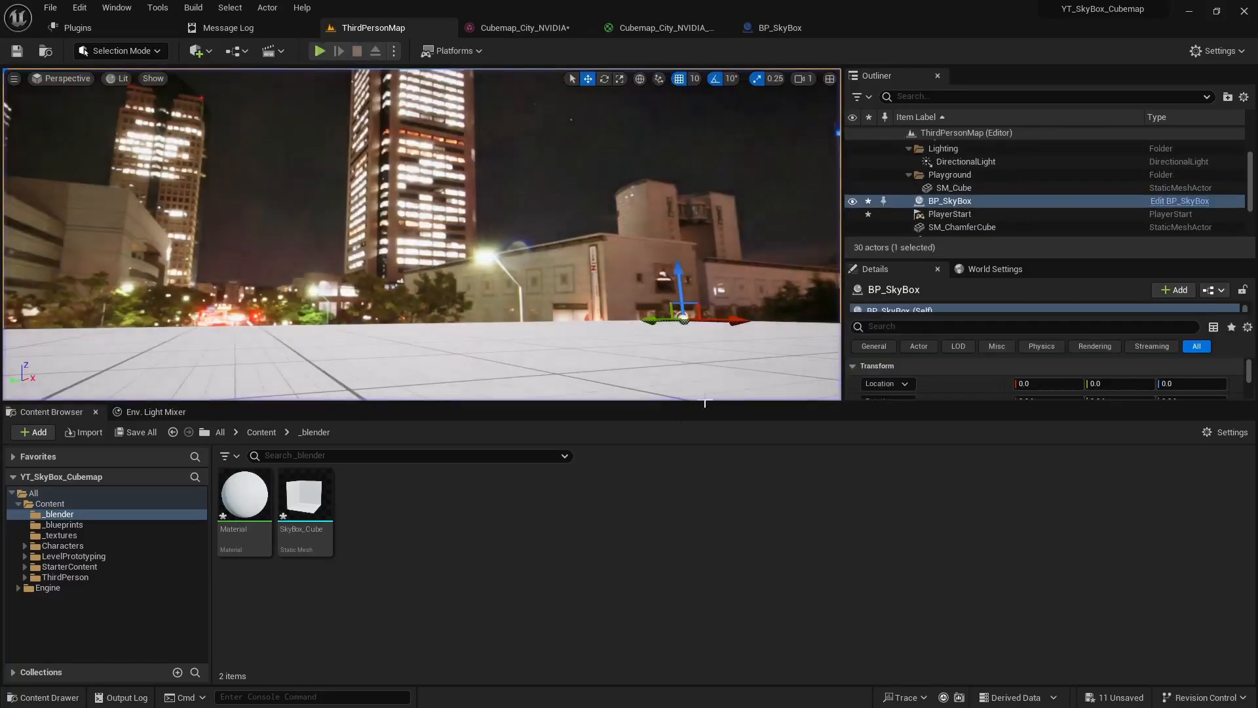
Set the DirectionalLight's Specular Scale to 0 in the Env. Light Mixer and briefly play-test the level.
left_click(169, 412)
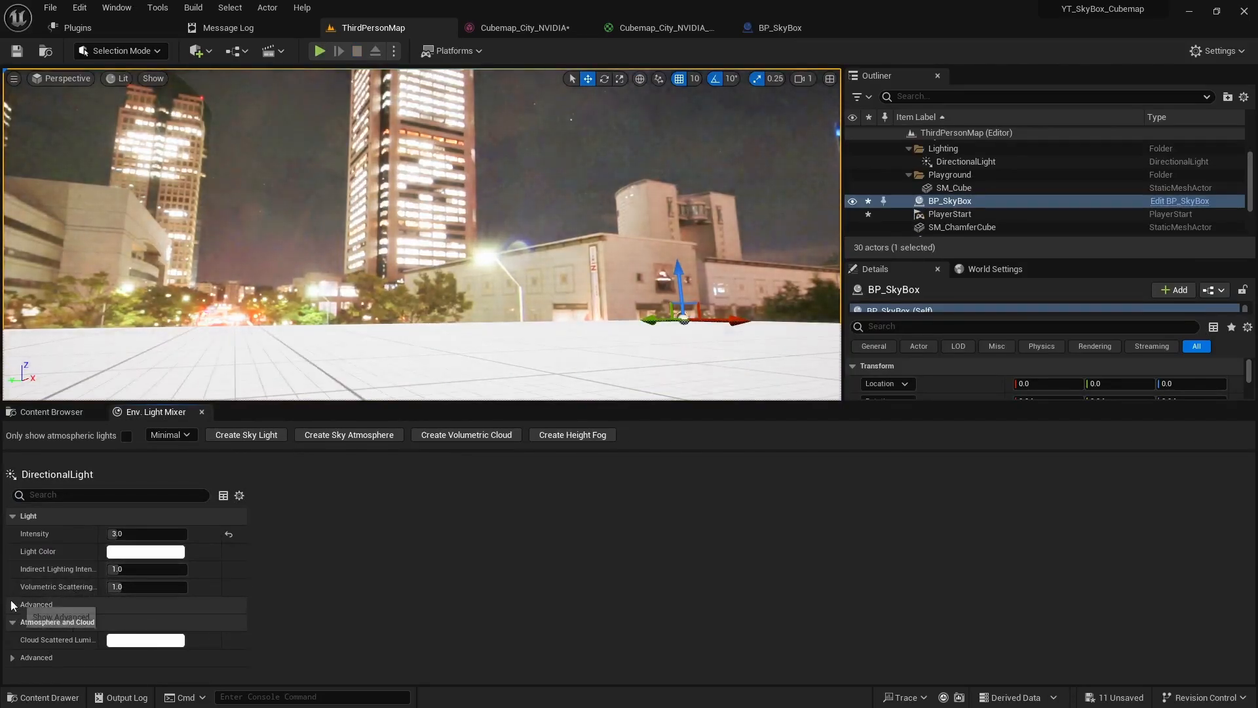
left_click(95, 604)
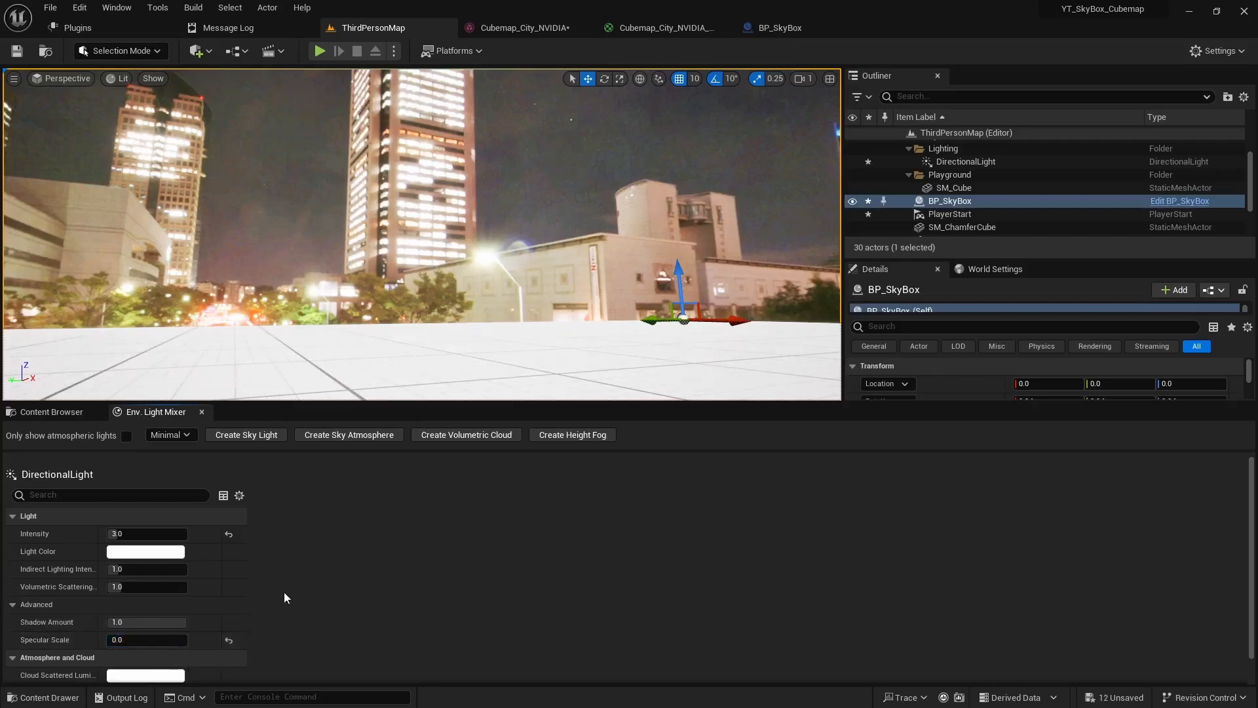
left_click(319, 51)
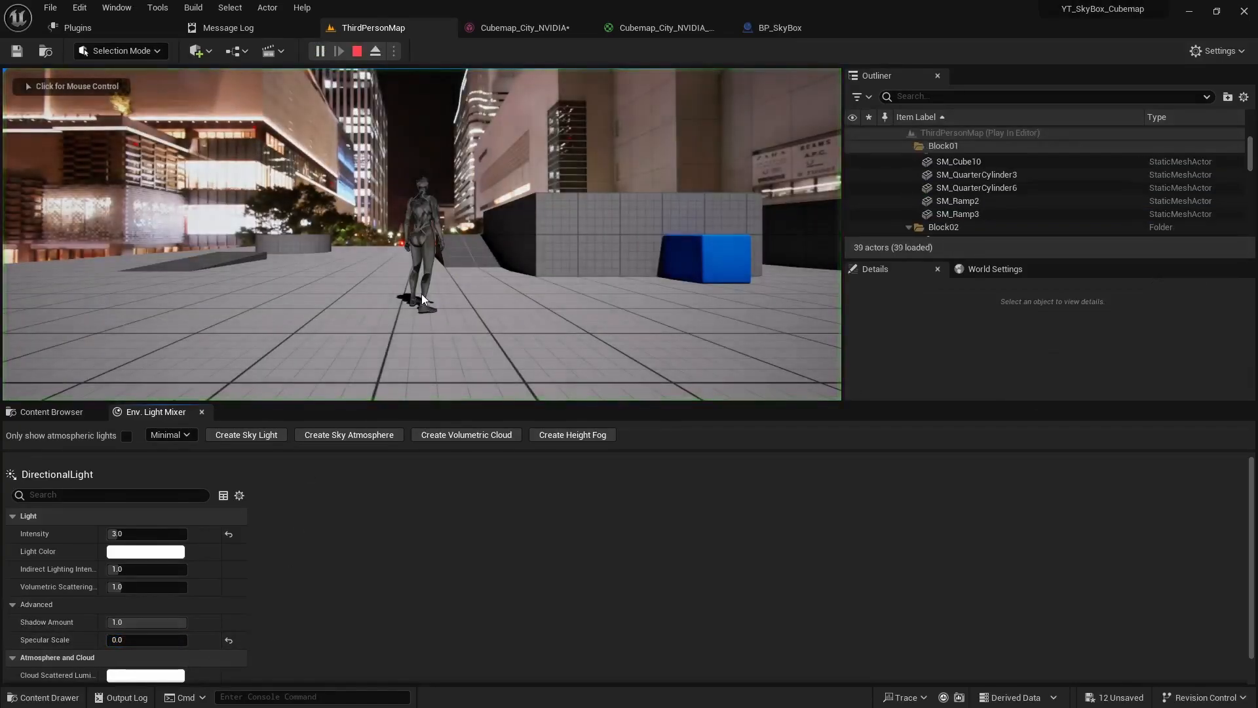
key("Escape")
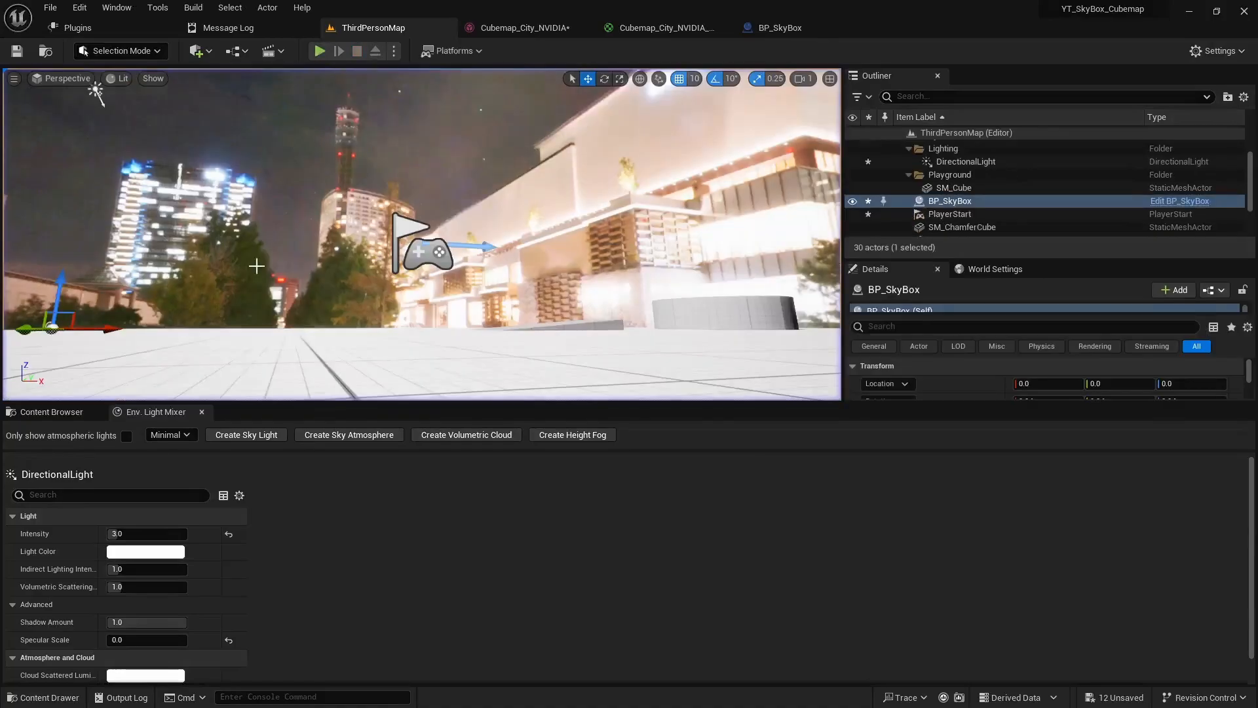
Select the DirectionalLight in ThirdPersonMap and rotate it to a lower angle so the blocks cast long shadows across the floor.
right_click_drag(422, 235, 563, 243)
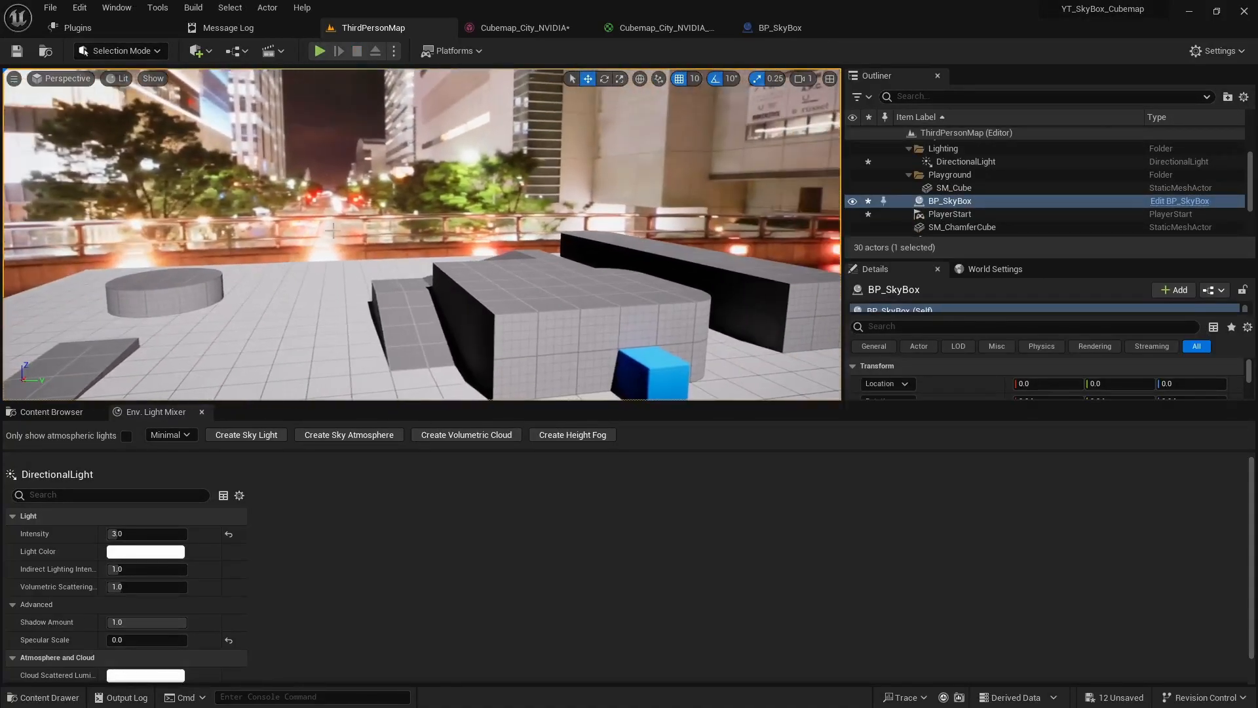
left_click(966, 161)
right_click_drag(431, 264, 457, 270)
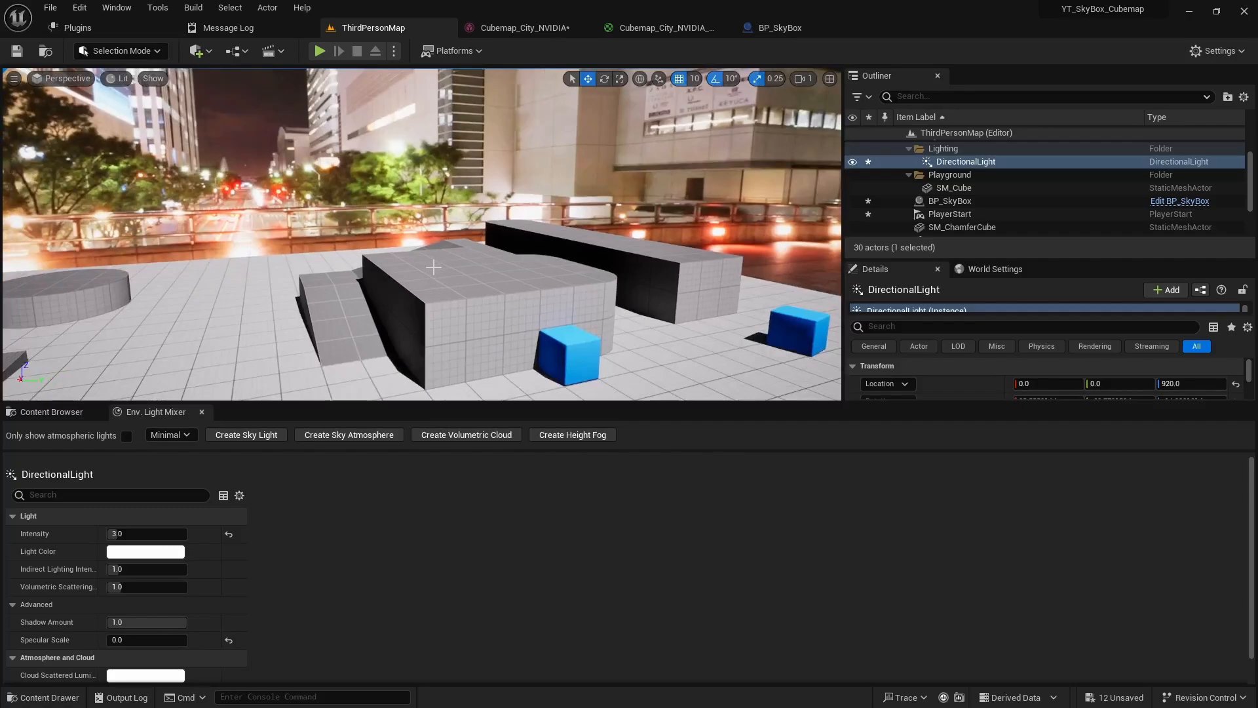
key("ctrl+l")
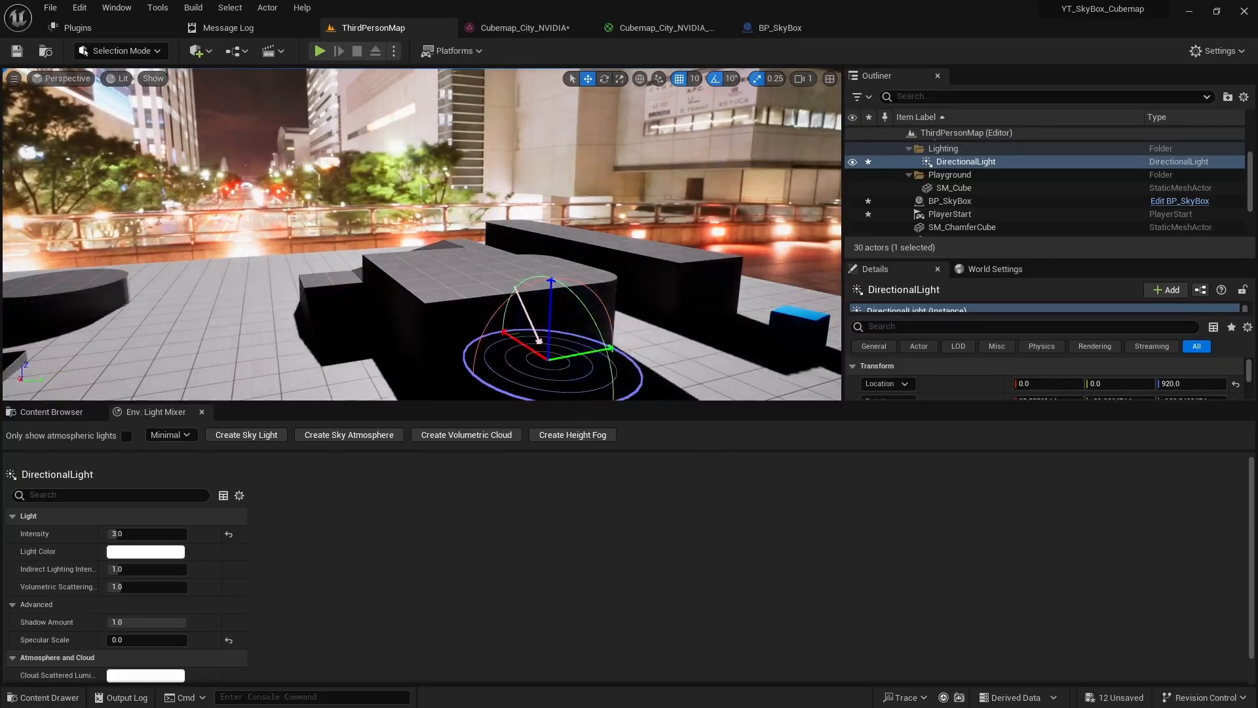
key("ctrl+l")
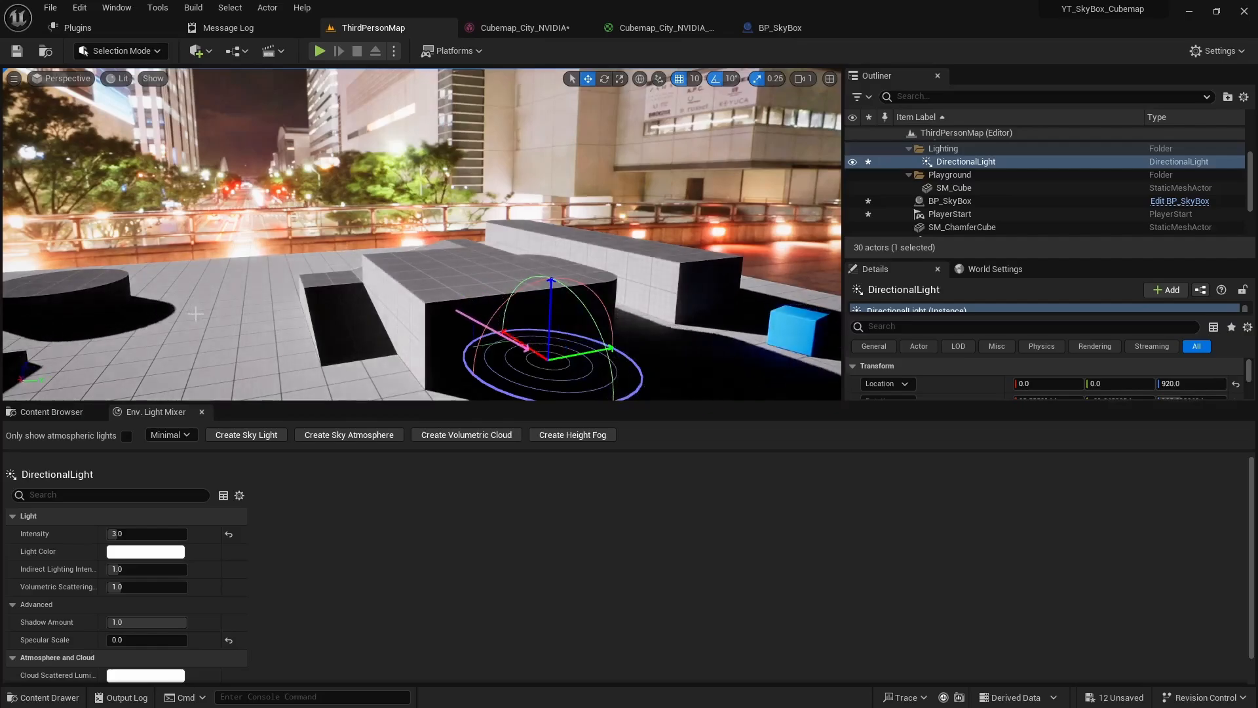
key("ctrl+l")
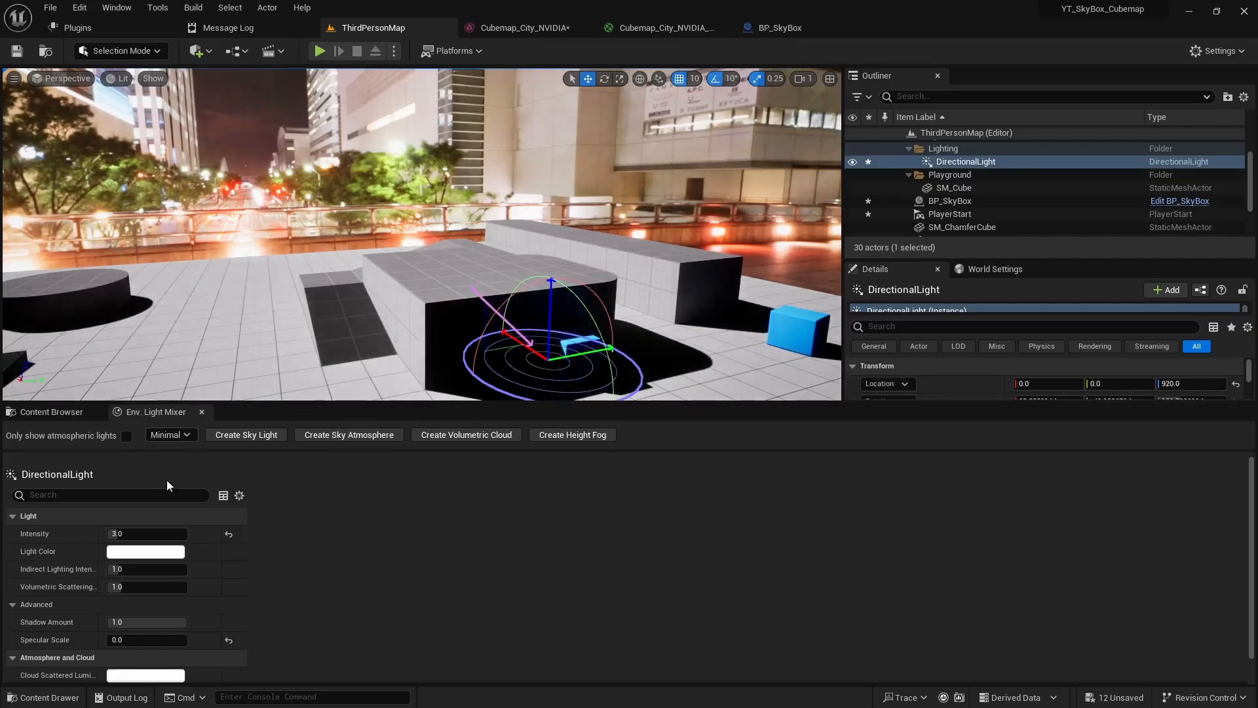
Change the DirectionalLight's Light Color to a pale pink, hex sRGB FFE9E1FF.
left_click(139, 552)
left_click(225, 472)
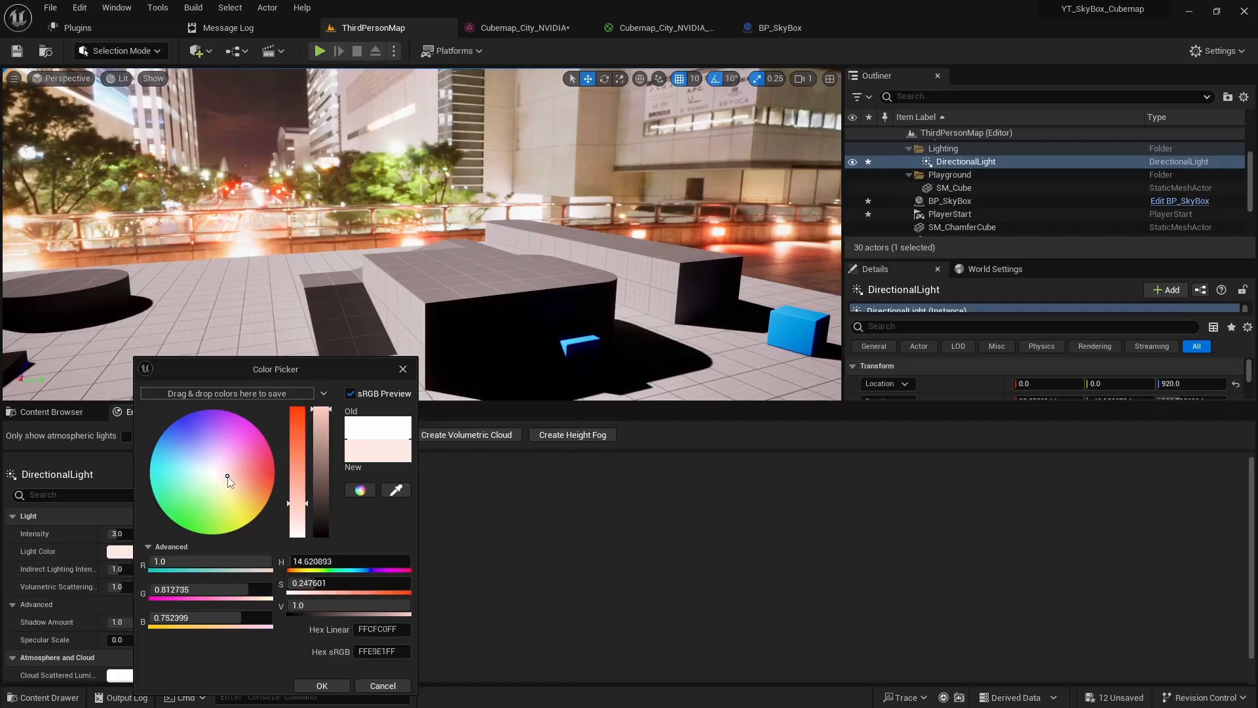
left_click(328, 685)
Play-test the level to inspect the tinted light and shadows on the character and blocks, and end the session.
left_click(320, 51)
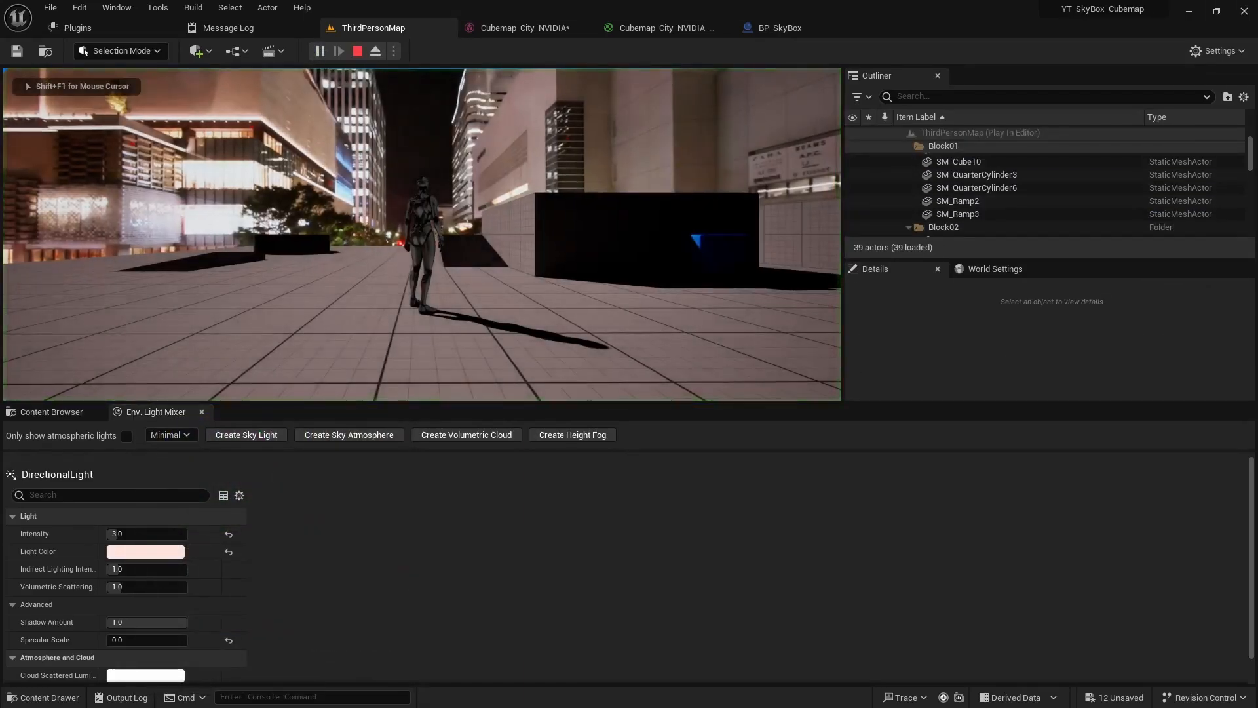
key("w")
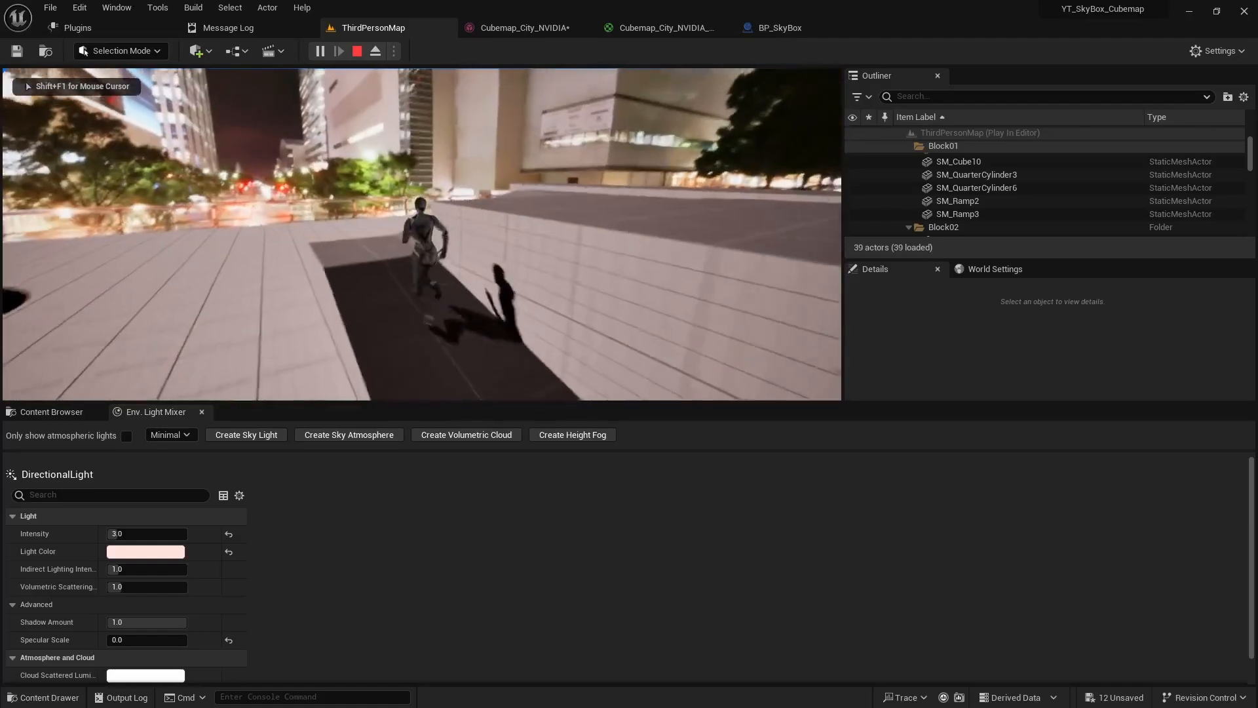
key("d")
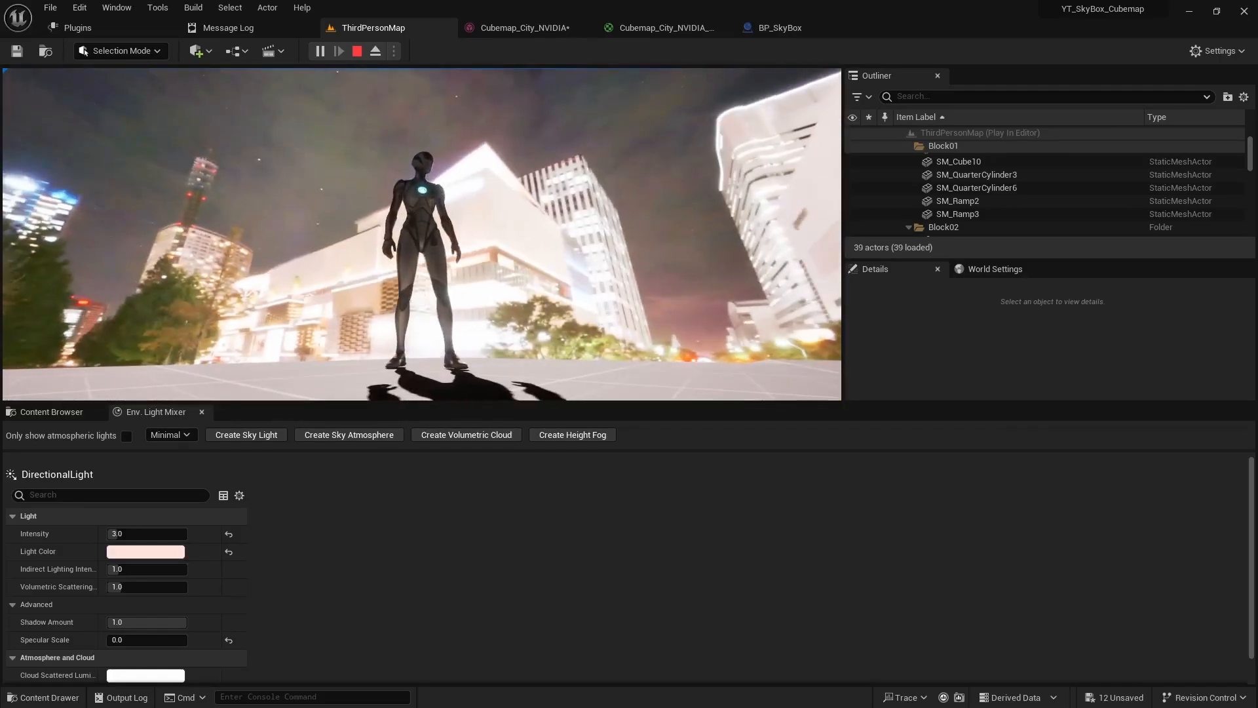
key("Escape")
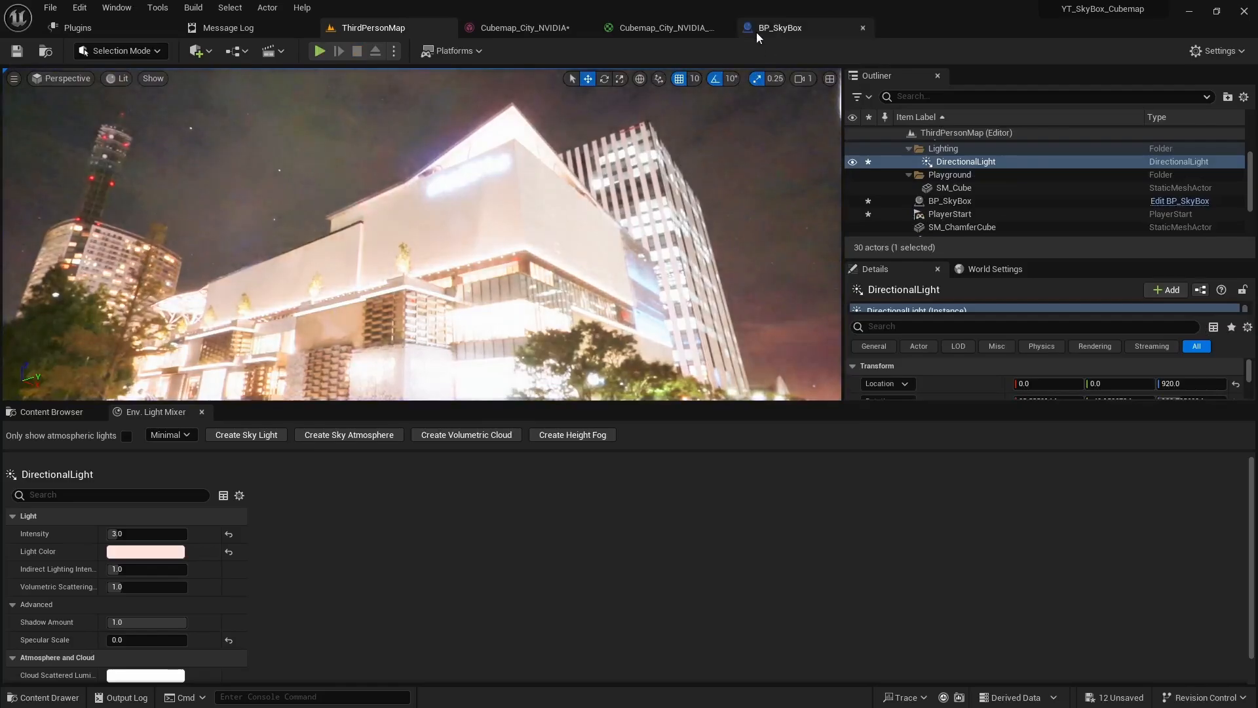
Set the Cubemap_City_NVIDIA texture to NoMipmaps, Texture Group Skybox and UserInterface2D (RGBA) compression, and save it.
left_click(695, 28)
left_click(498, 21)
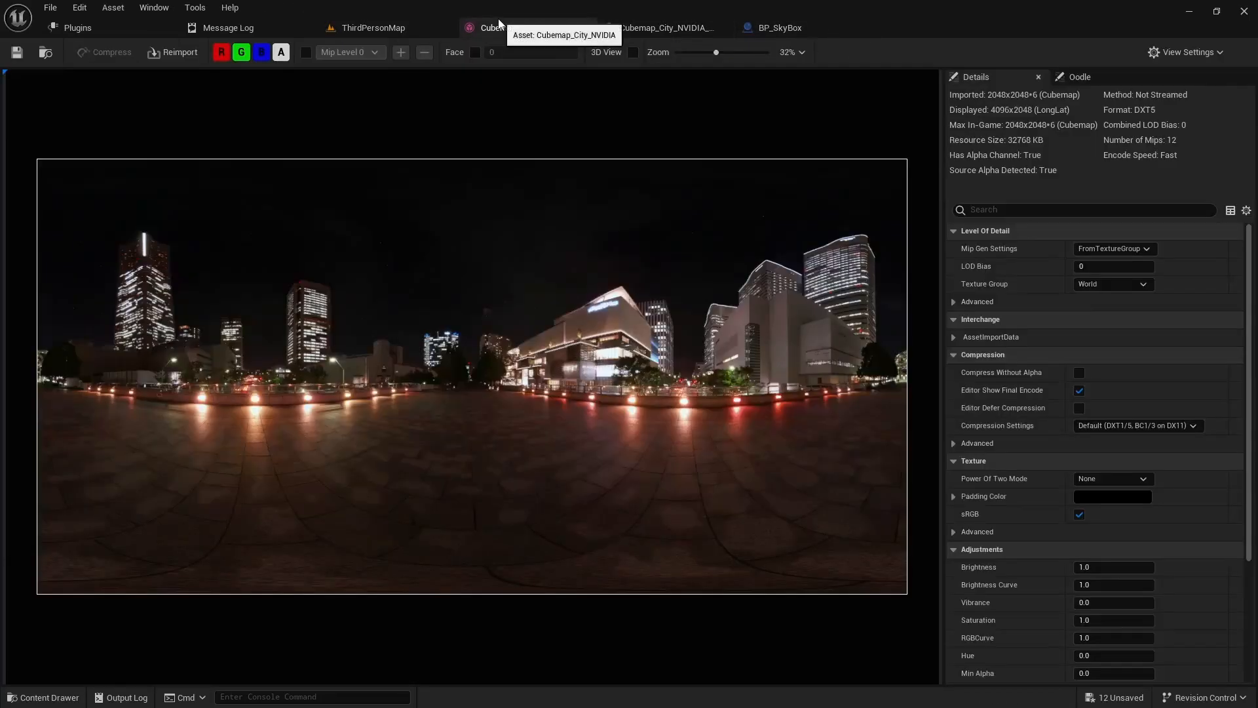
left_click(1122, 249)
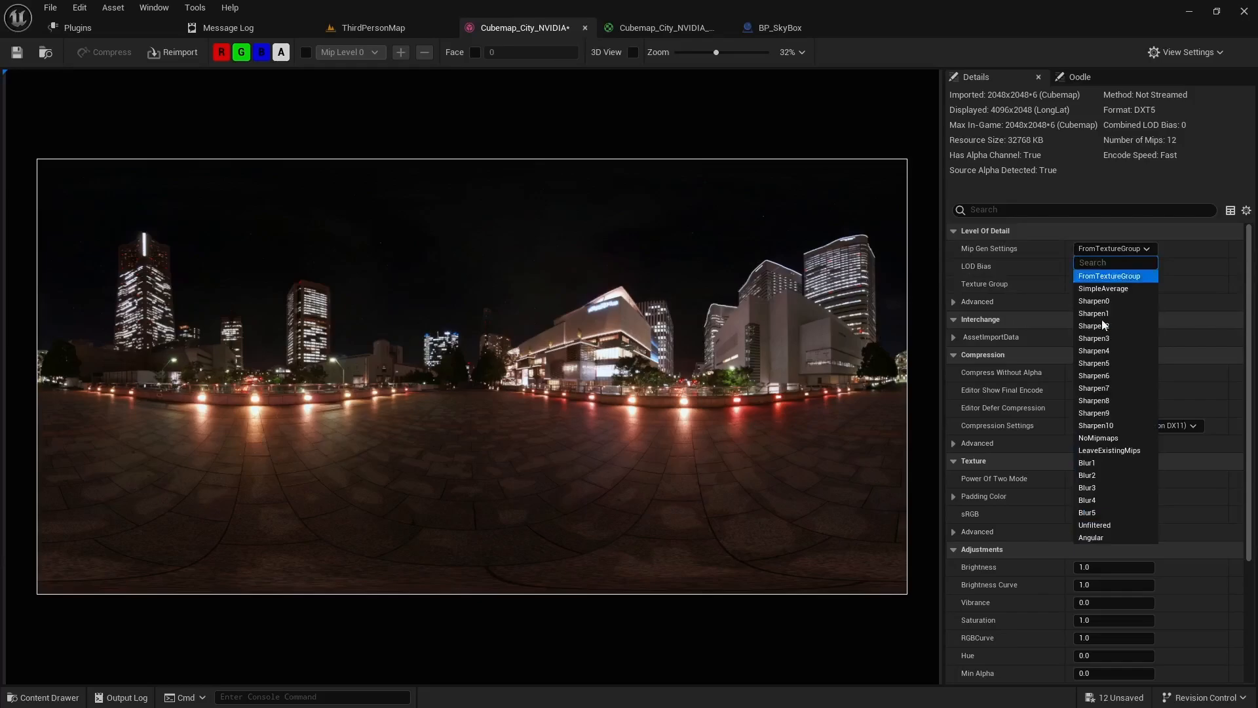
left_click(1111, 438)
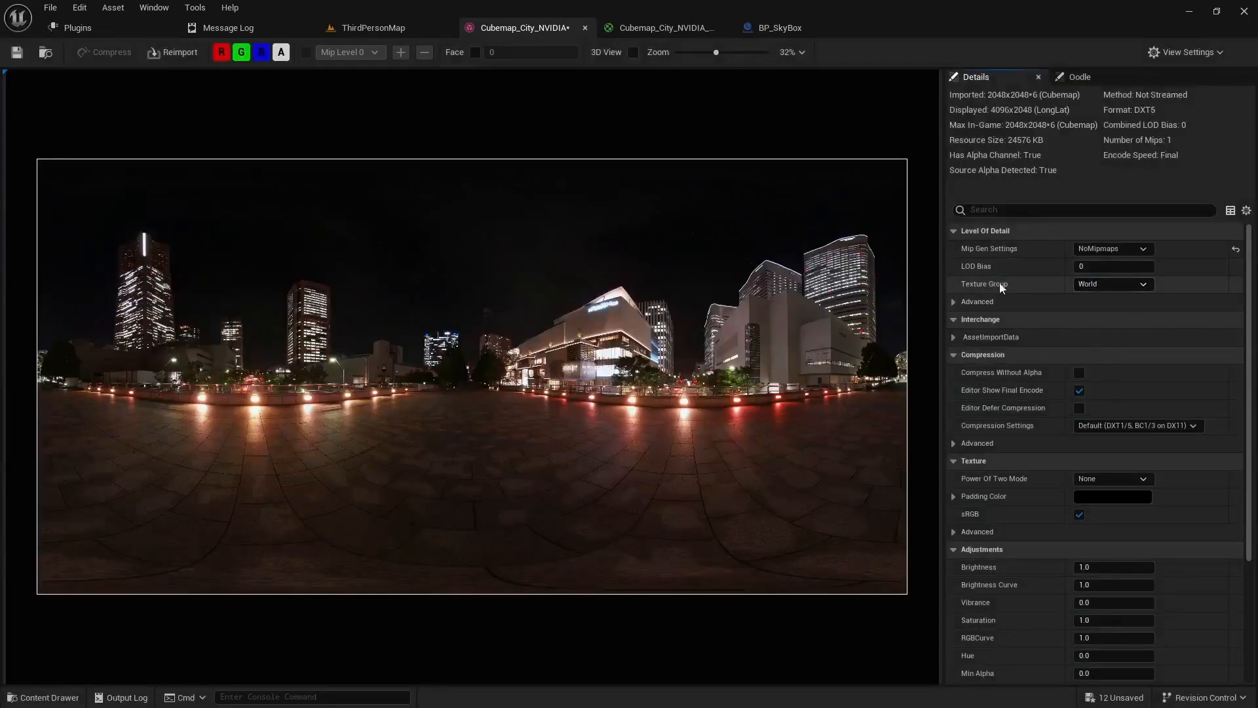
left_click(1096, 286)
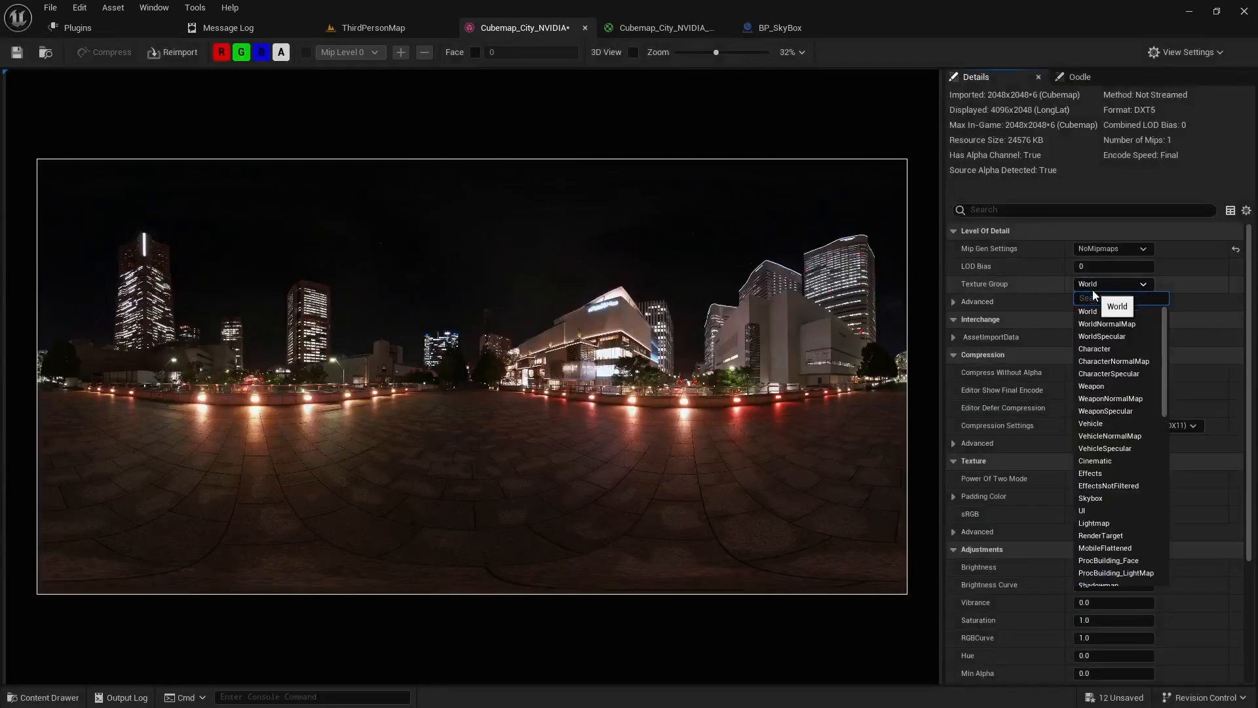
left_click(1100, 498)
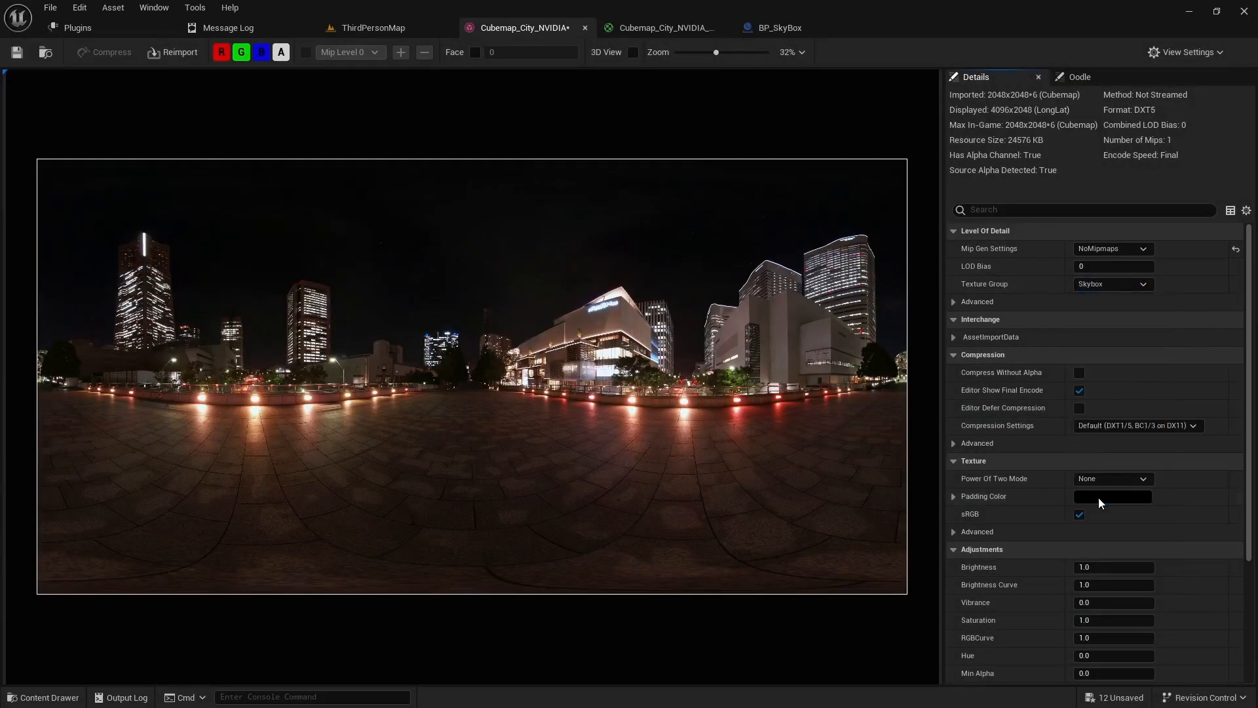
left_click(1122, 426)
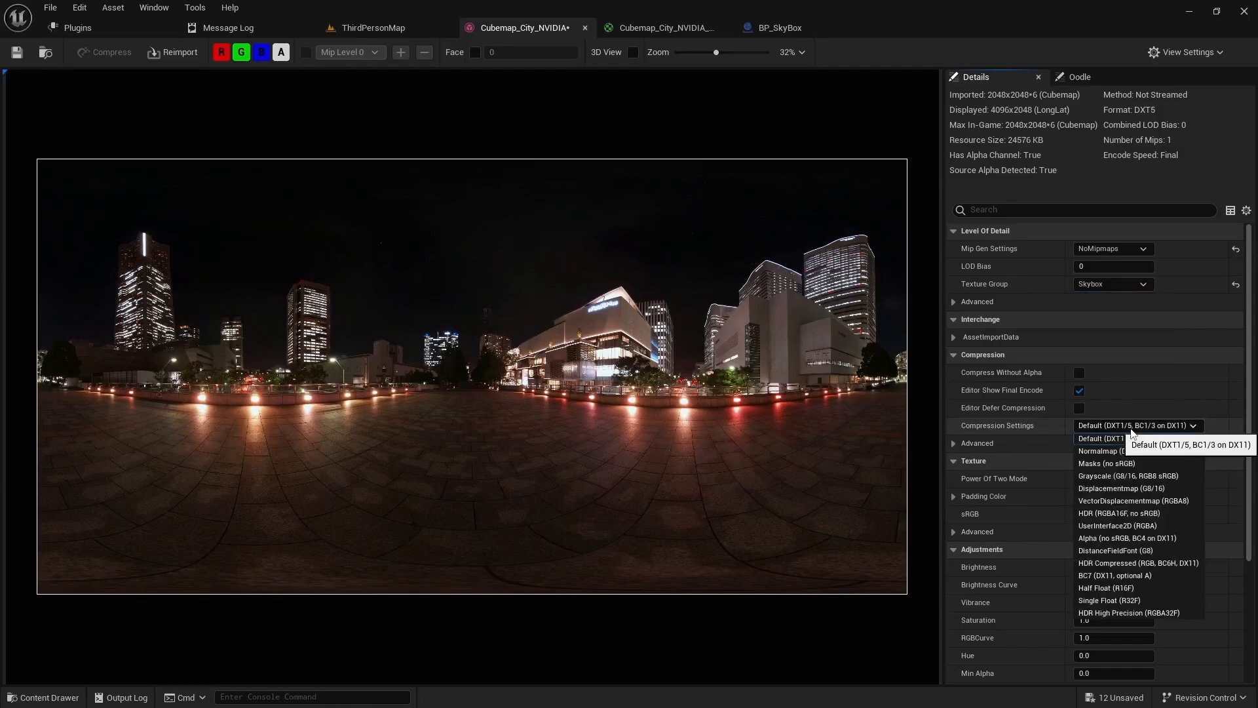
left_click(1123, 526)
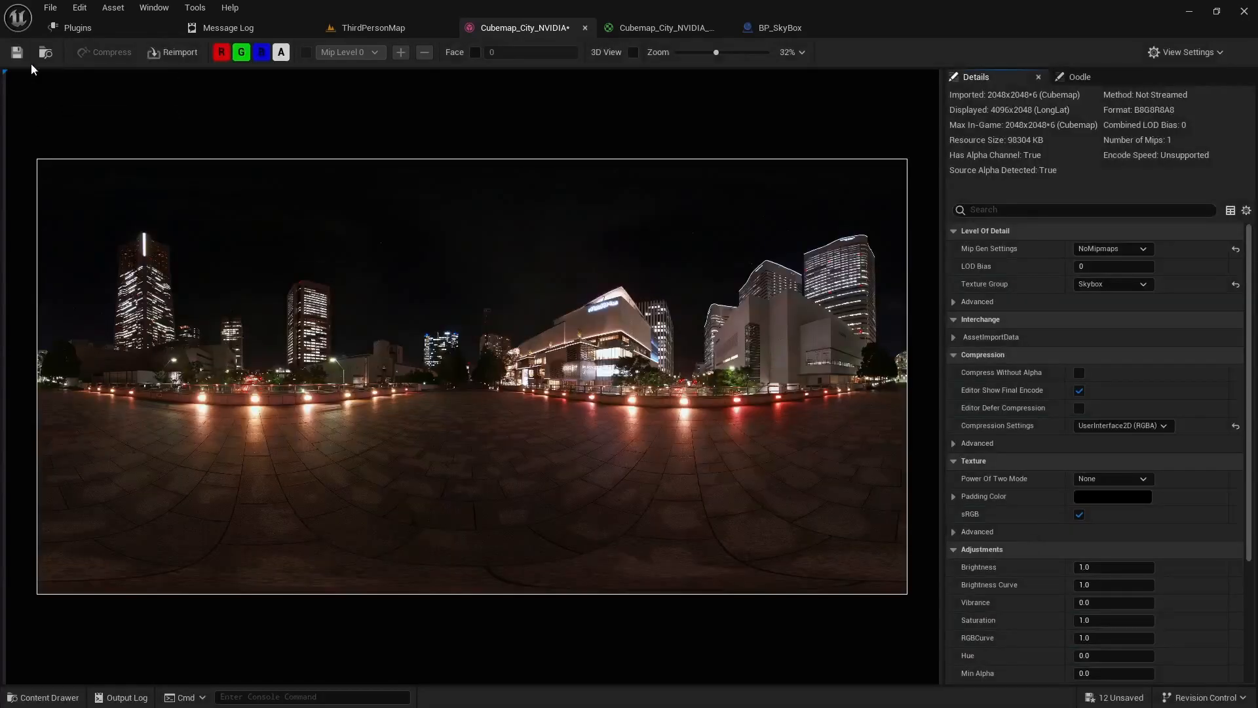
Play-test ThirdPersonMap, running the character up the ramp to inspect the skybox's texture quality, end the session and look around the level.
left_click(393, 28)
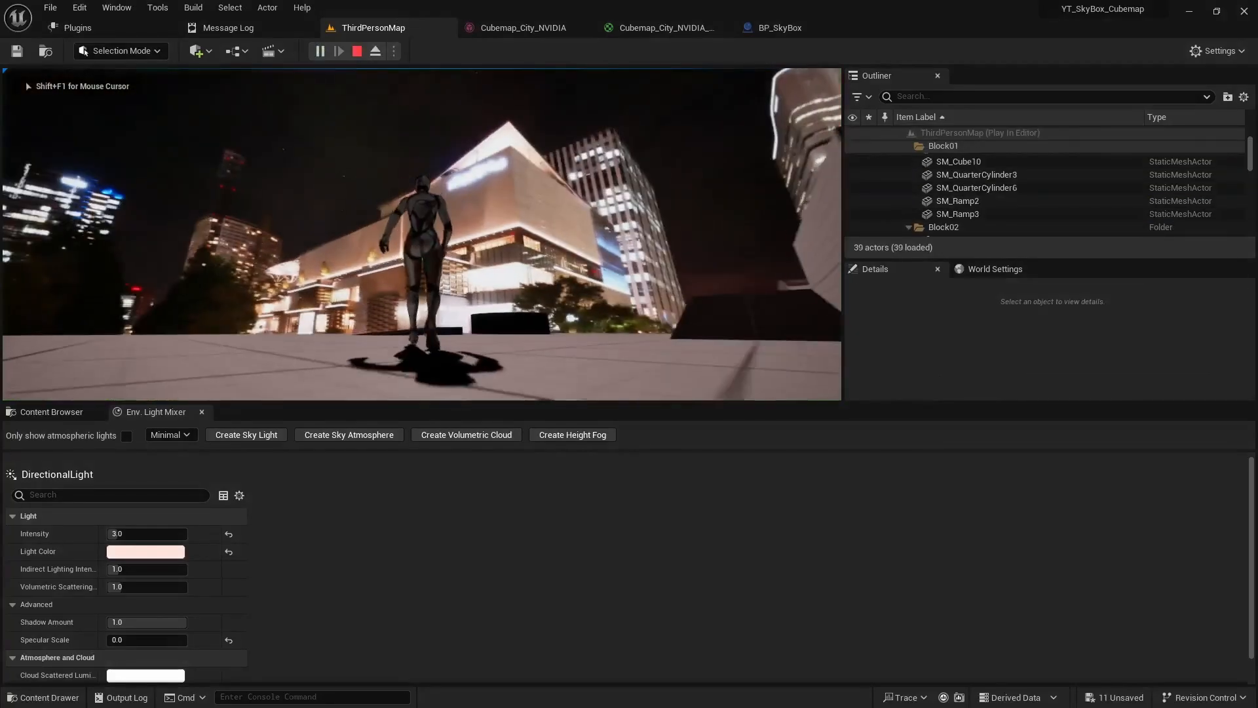
key("w")
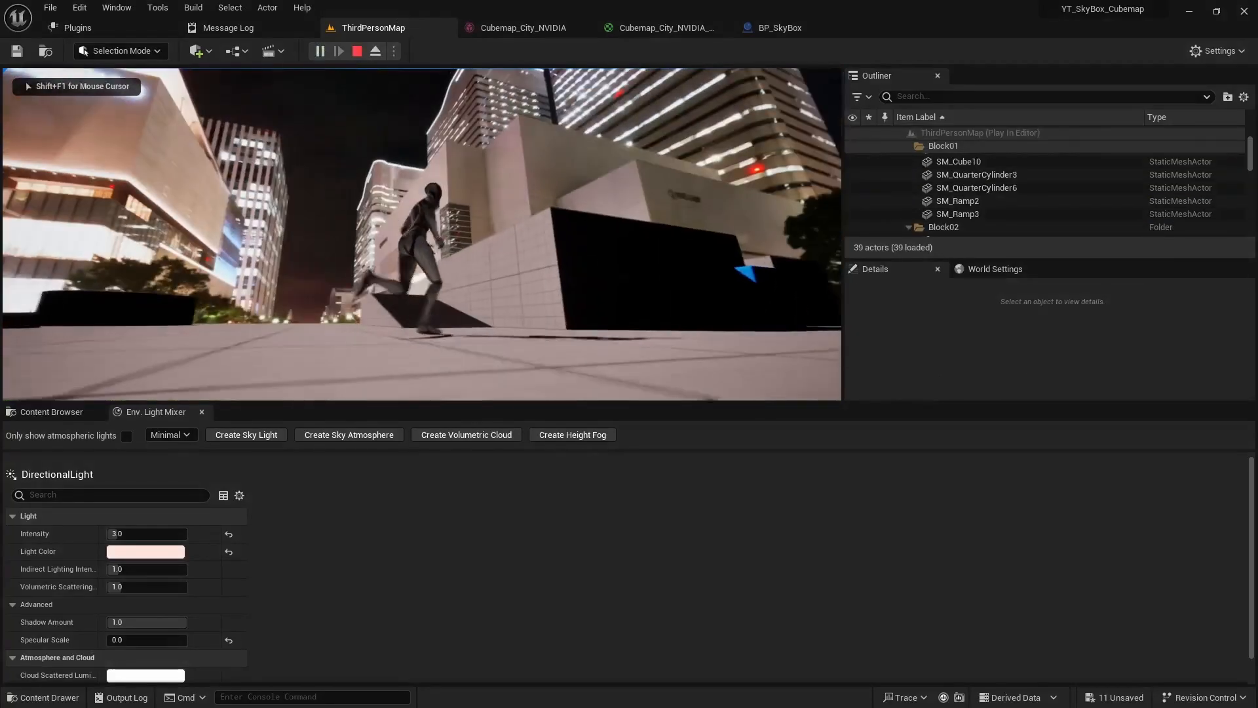
key("w")
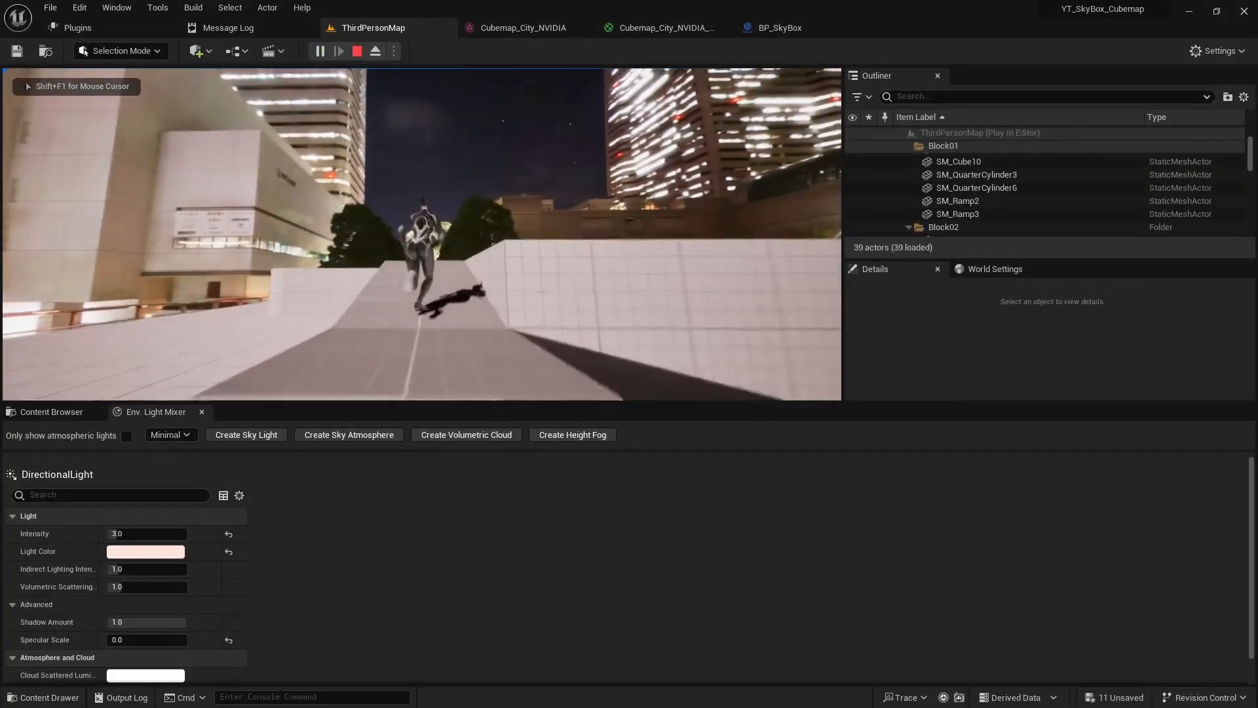
key("w")
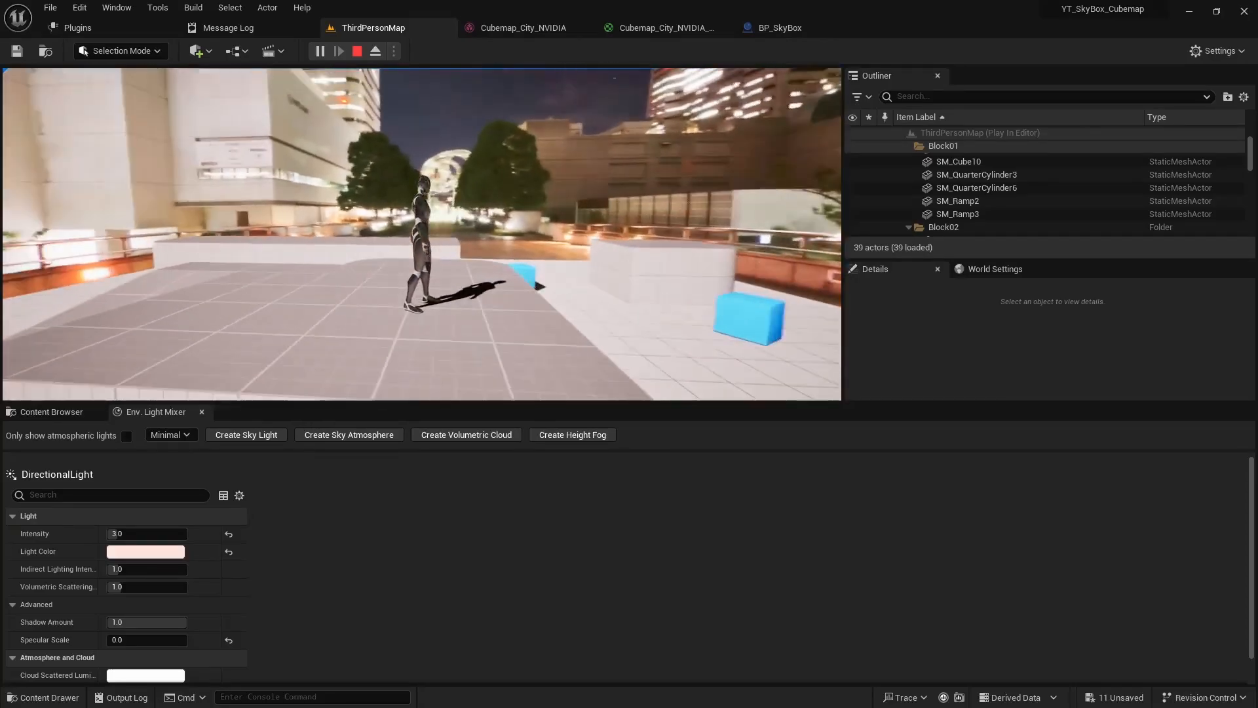
key("Escape")
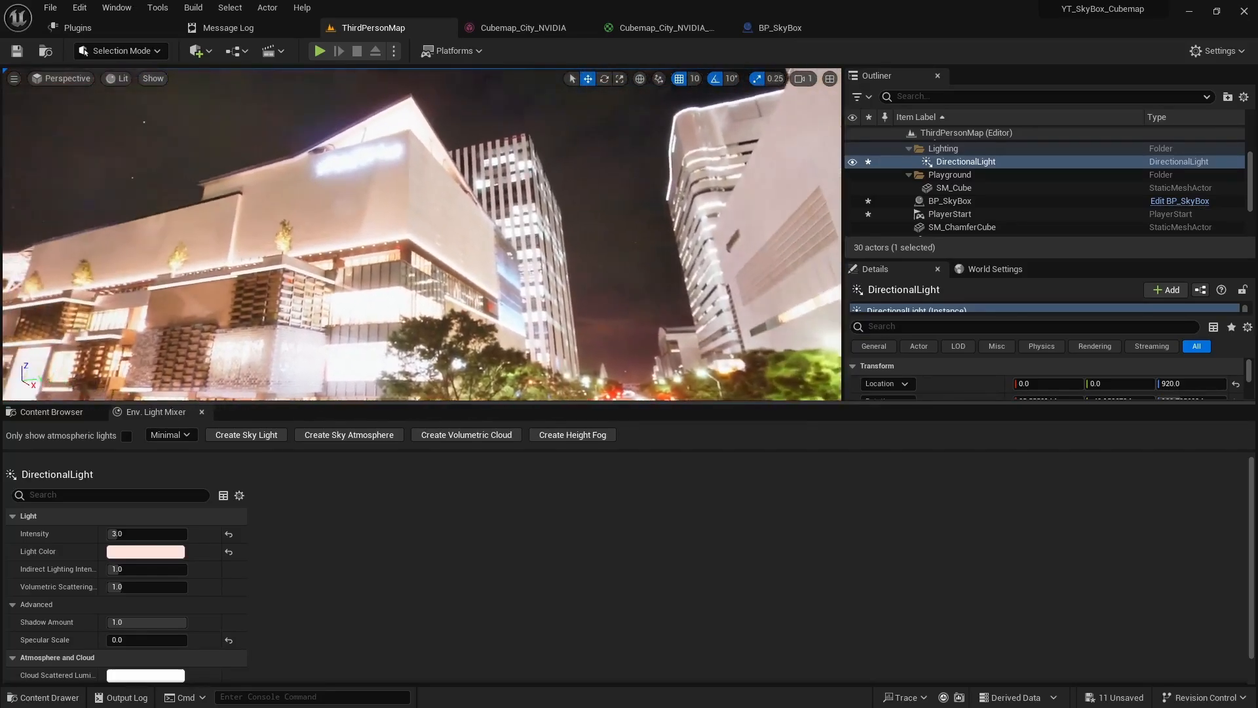
right_click_drag(422, 234, 458, 294)
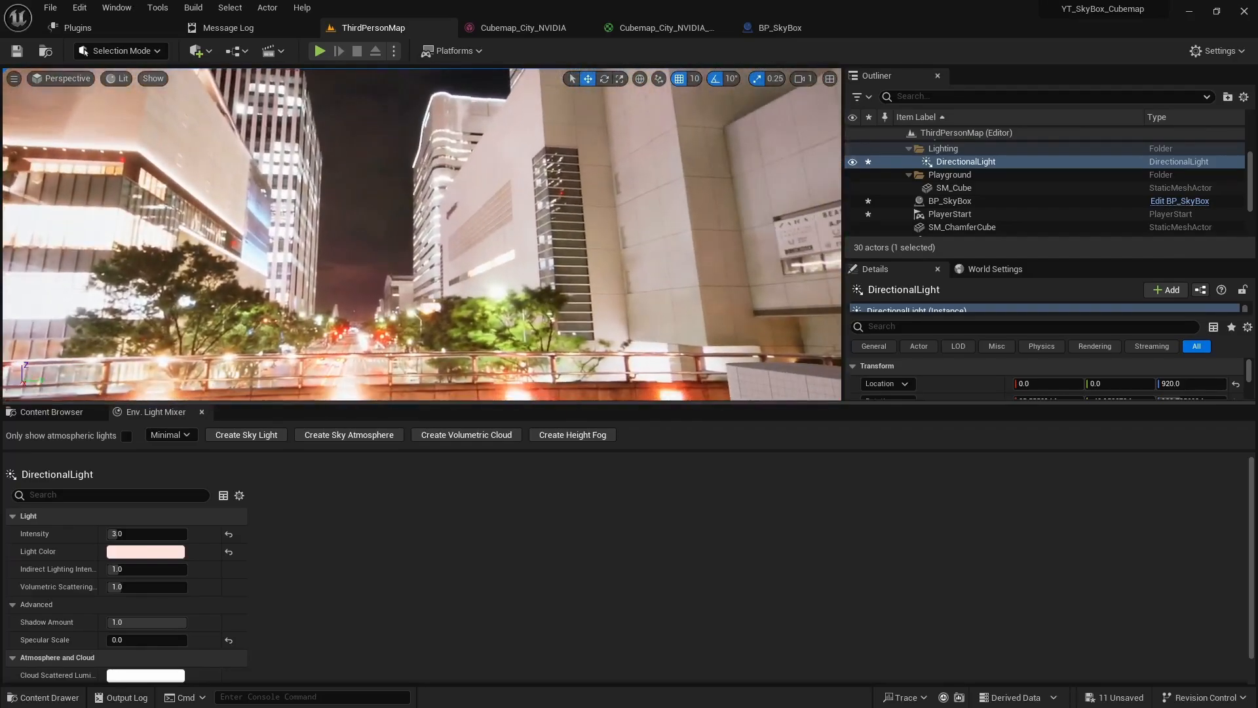